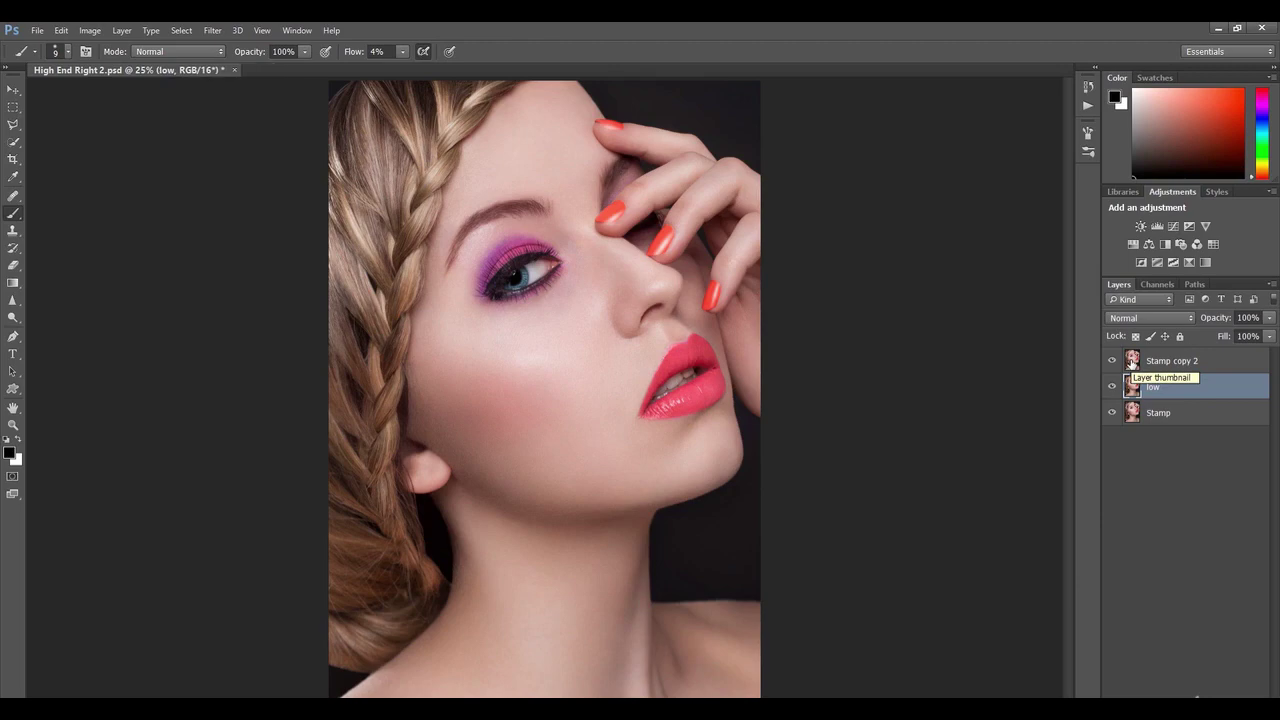
# Rename the topmost layer, Stamp copy 2, as high.
pyautogui.doubleClick(1157, 361)
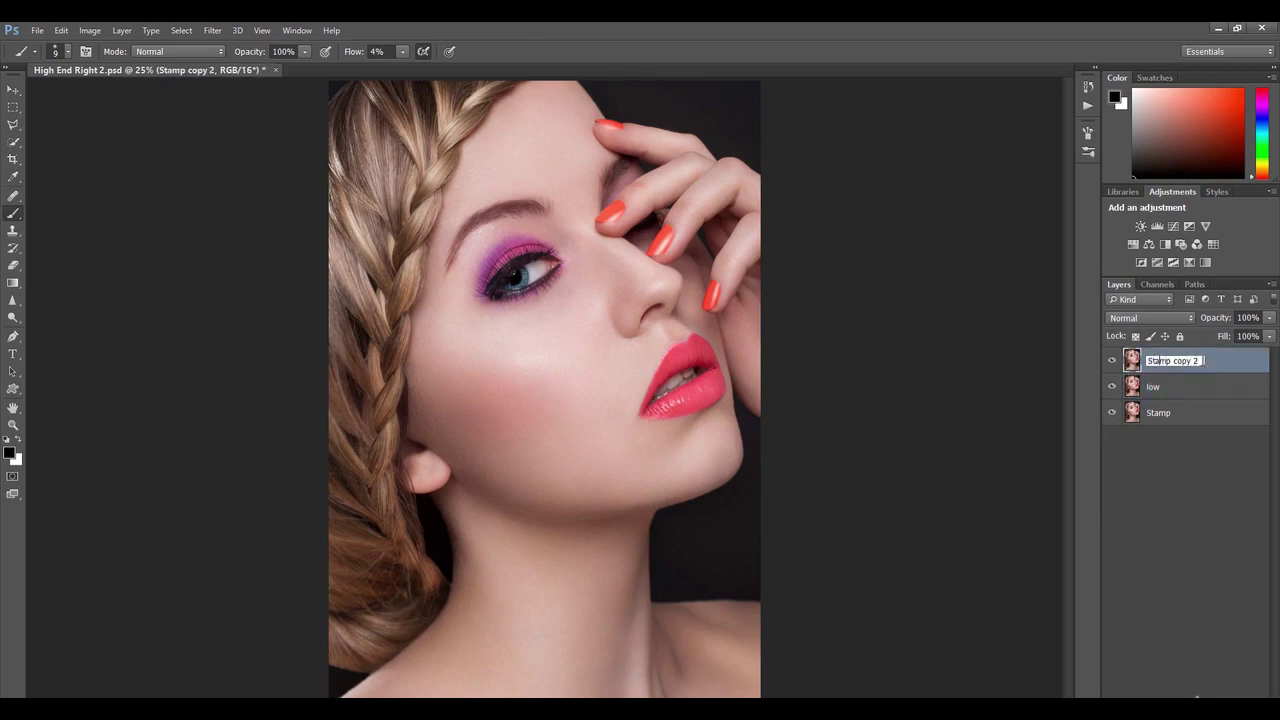
pyautogui.hotkey('ctrl', 'a')
pyautogui.write('how')
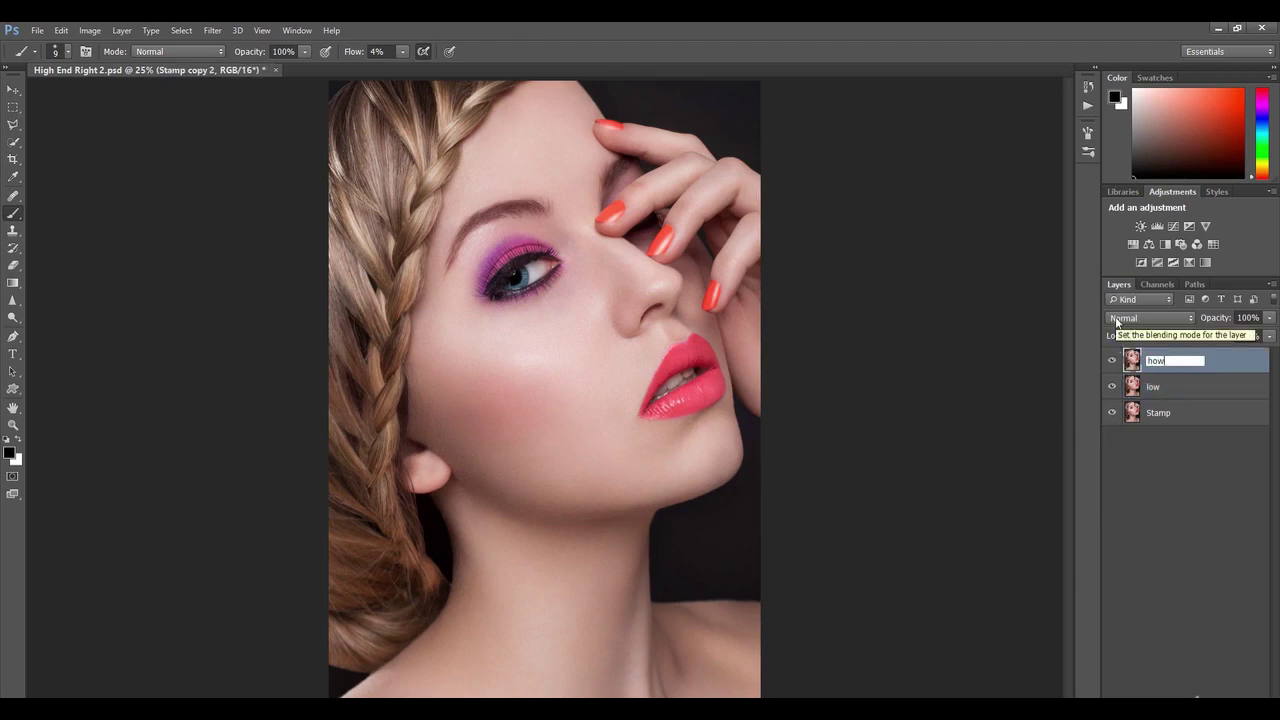
pyautogui.press('BackSpace')
pyautogui.press('BackSpace')
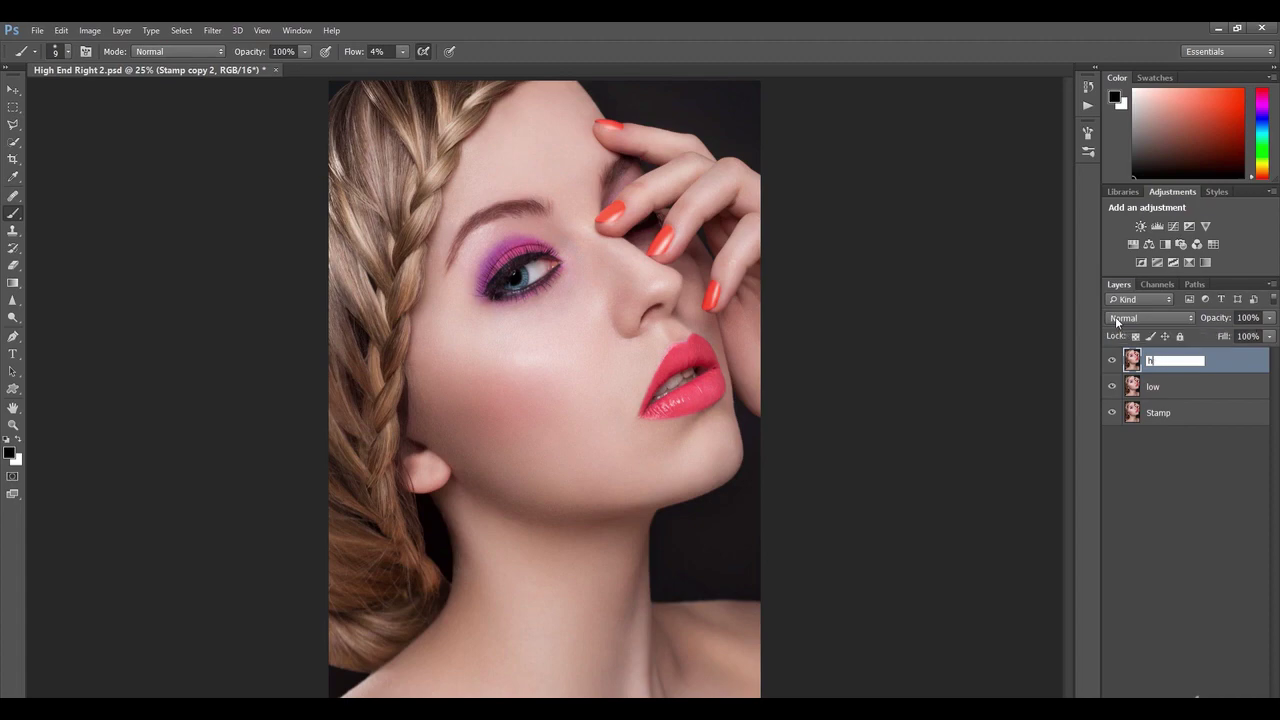
pyautogui.write('igh')
pyautogui.press('Return')
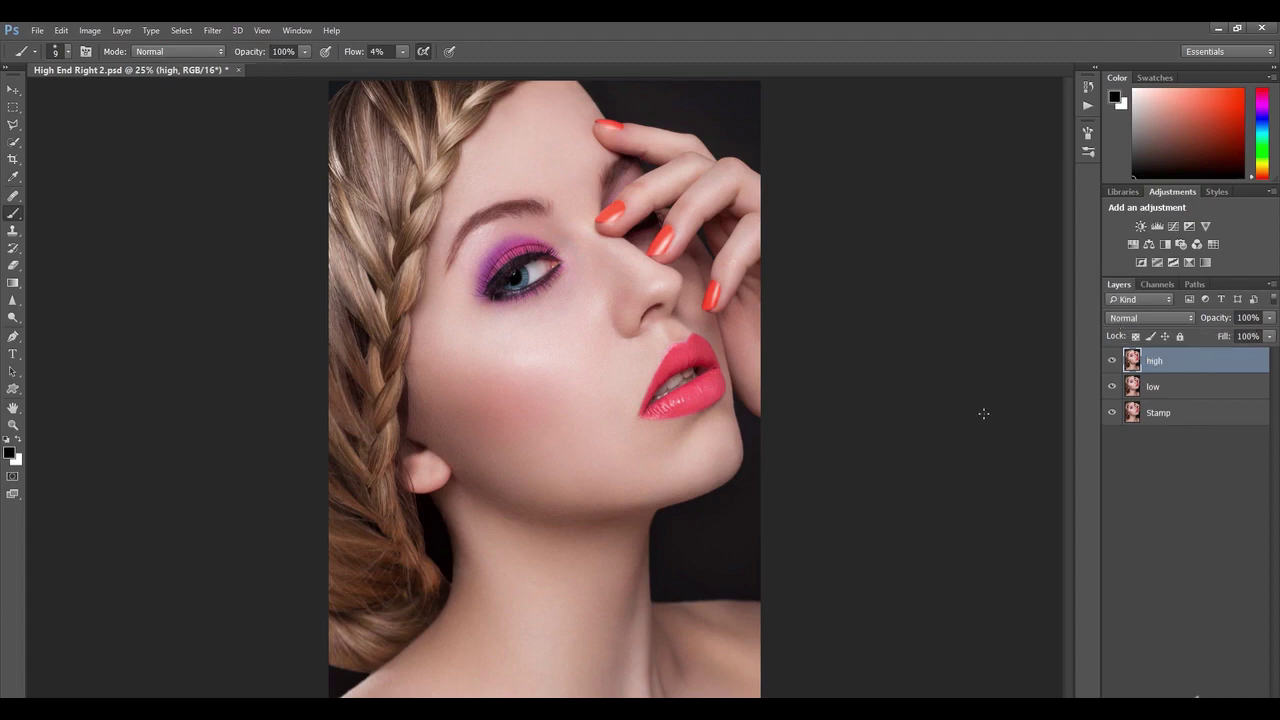
# Hide the high layer and open the Surface Blur filter for the low layer.
pyautogui.click(1112, 359)
pyautogui.click(1150, 387)
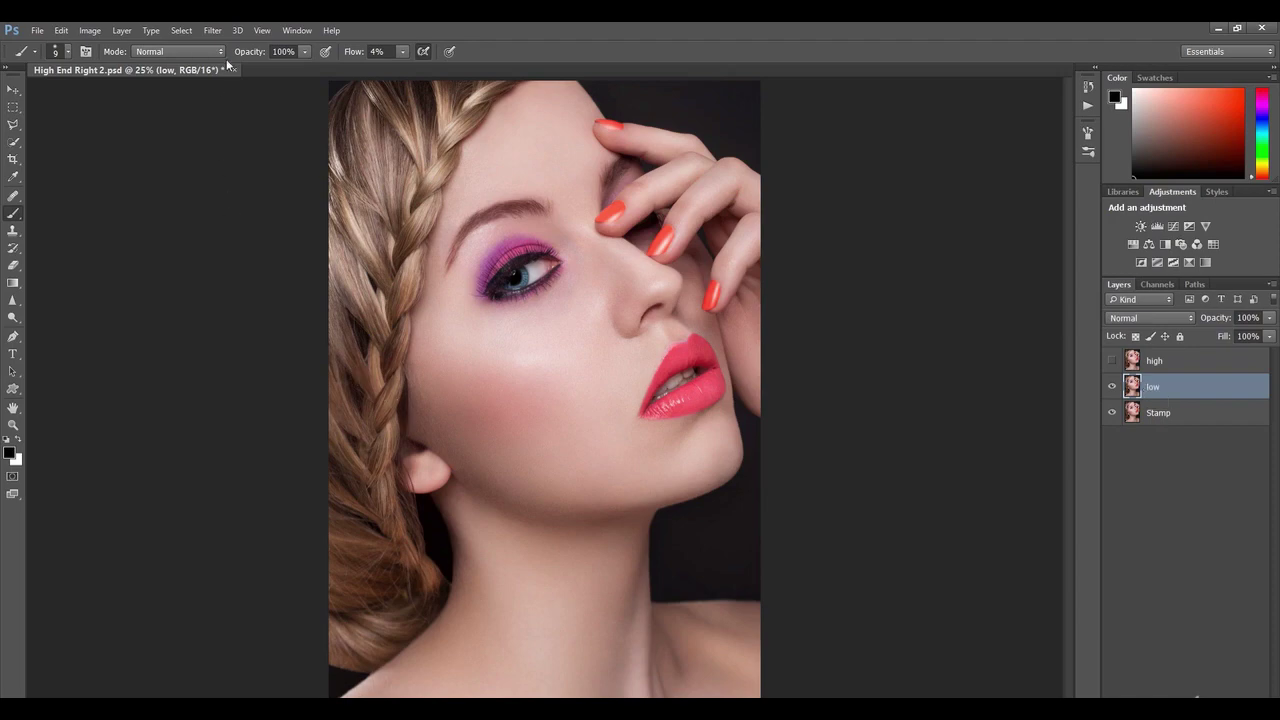
pyautogui.click(212, 30)
pyautogui.moveTo(282, 238)
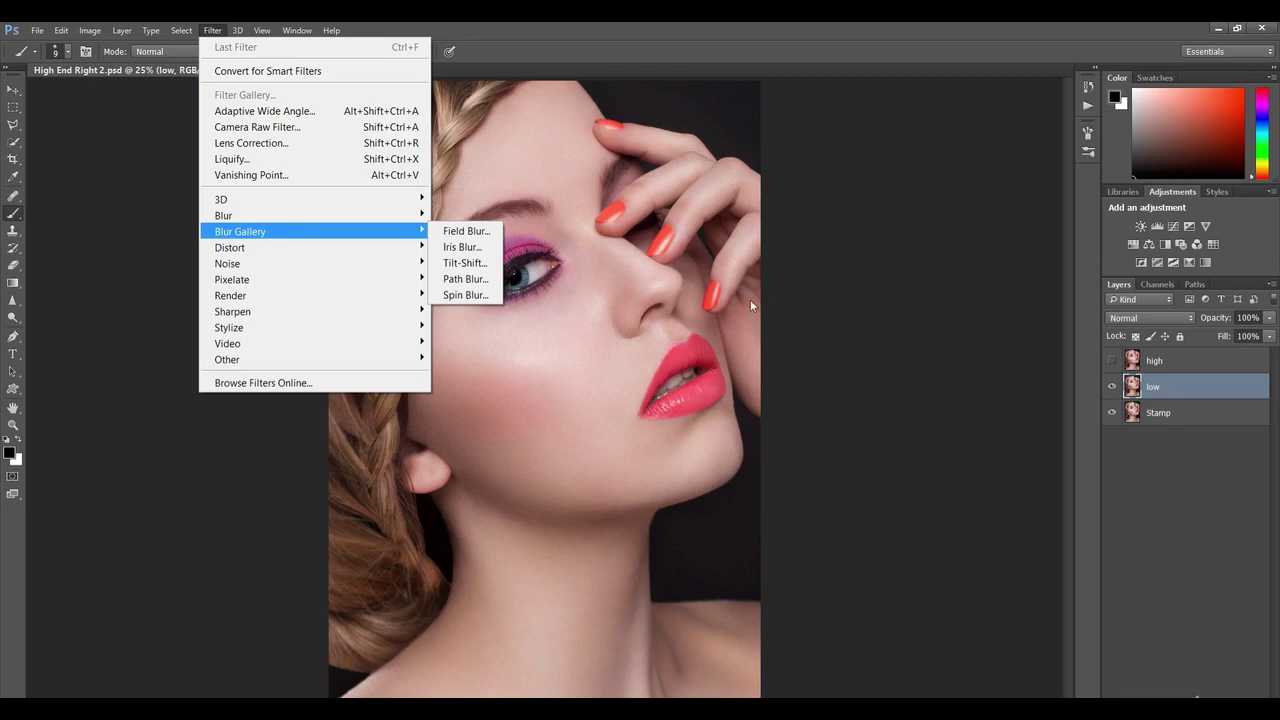
pyautogui.moveTo(416, 218)
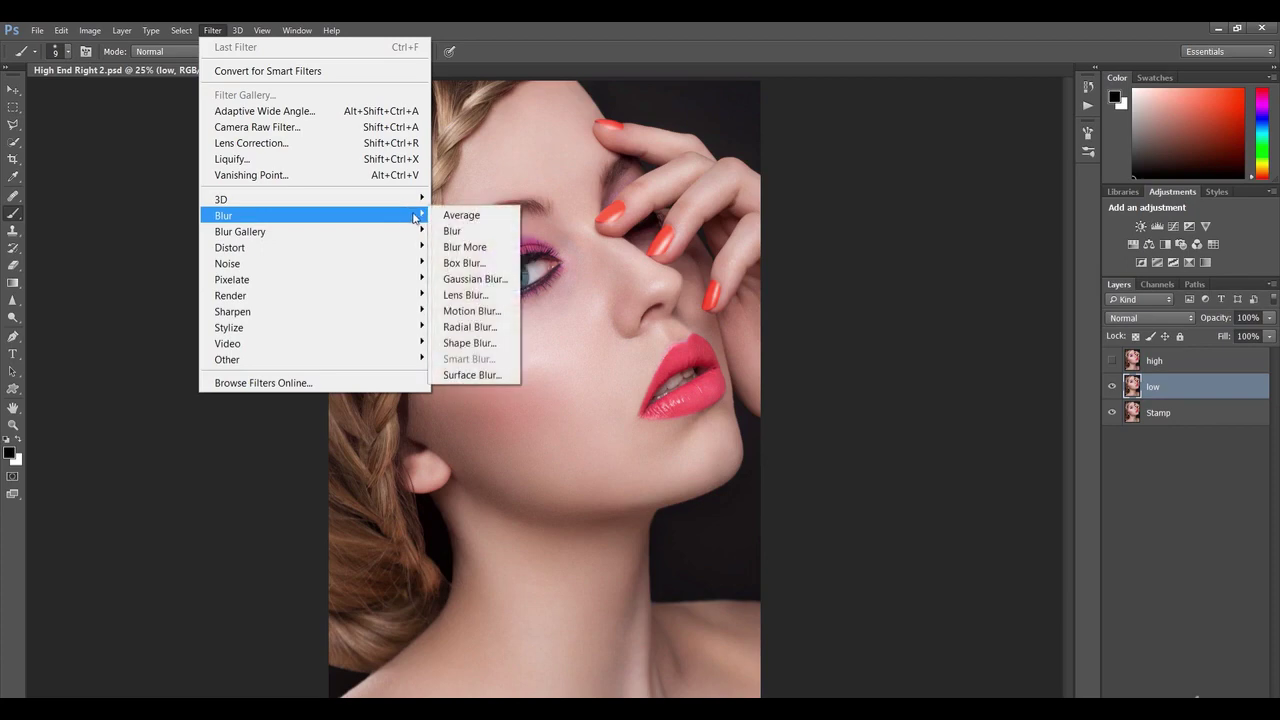
pyautogui.click(479, 376)
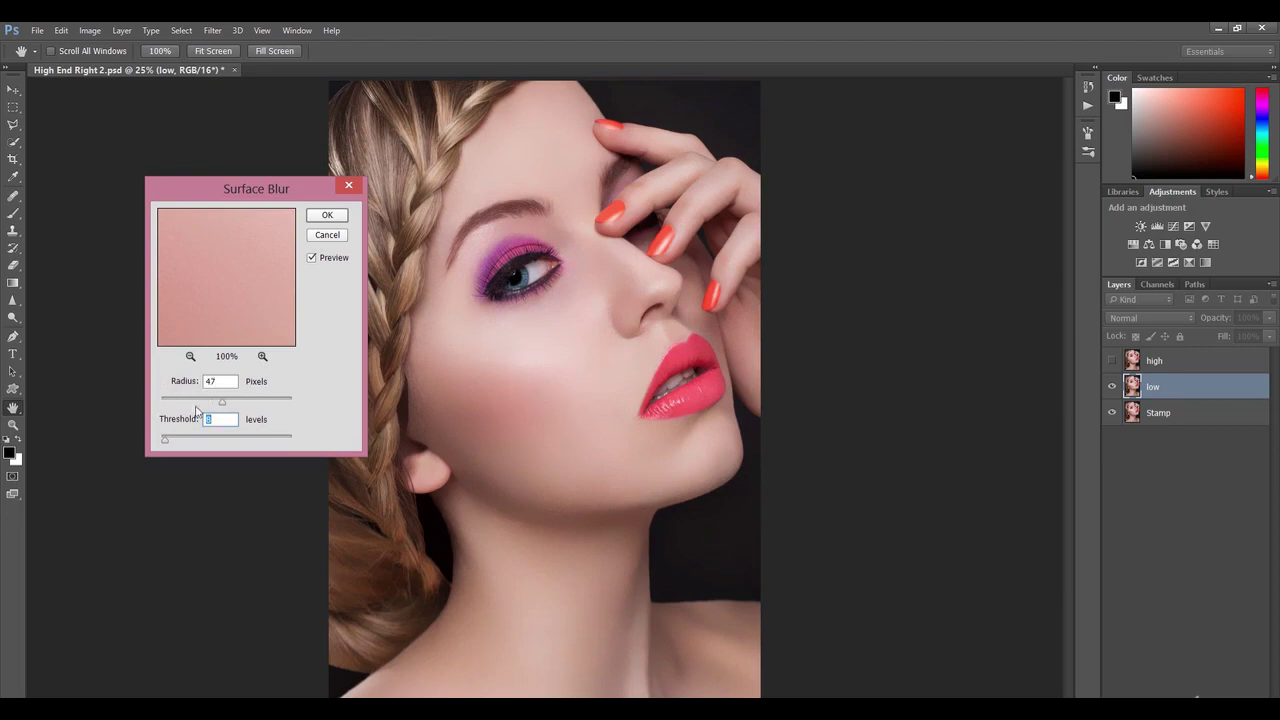
# Try different Surface Blur threshold strengths and set the threshold to 8 levels.
pyautogui.click(243, 438)
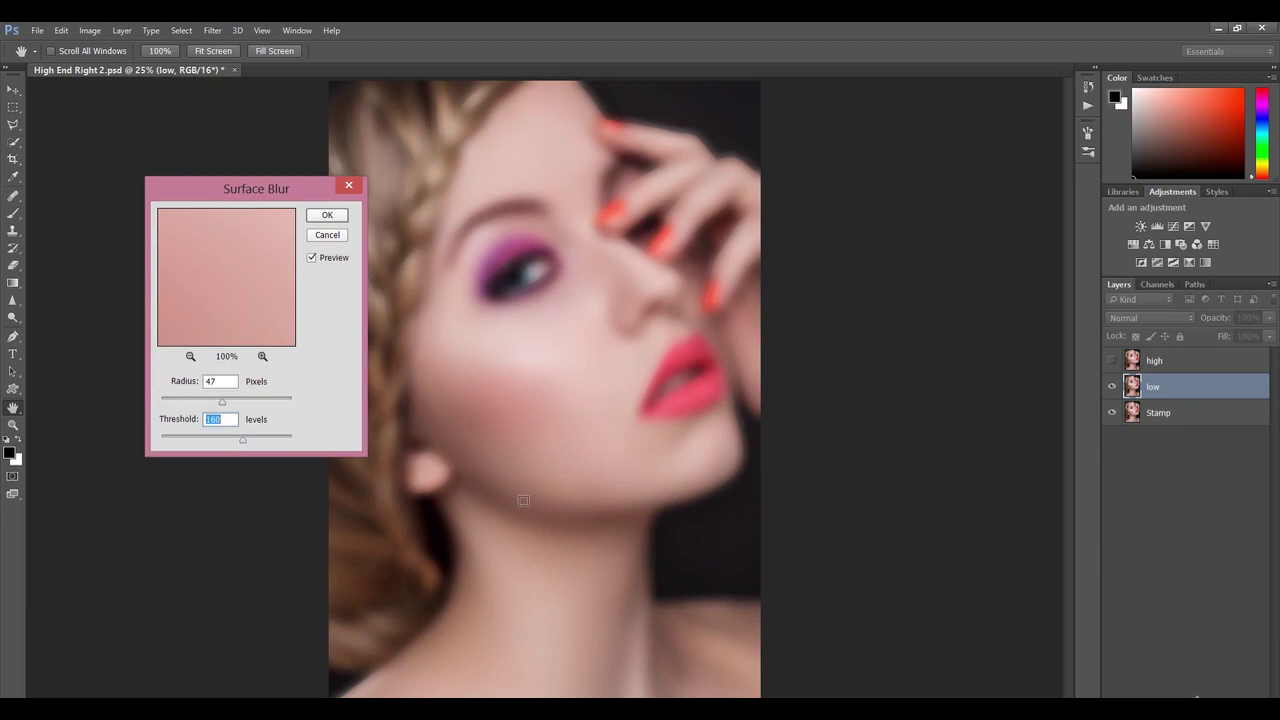
pyautogui.click(178, 438)
pyautogui.moveTo(178, 439); pyautogui.dragTo(168, 442)
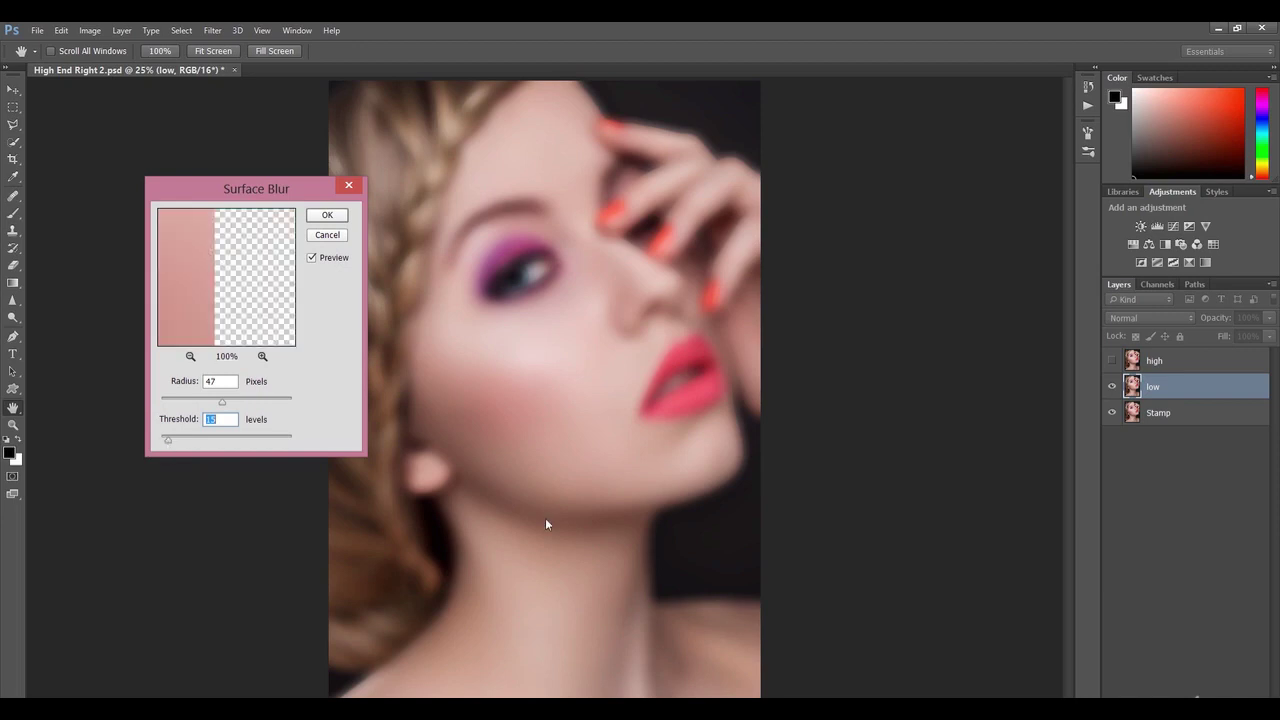
pyautogui.hotkey('shift', 'Down')
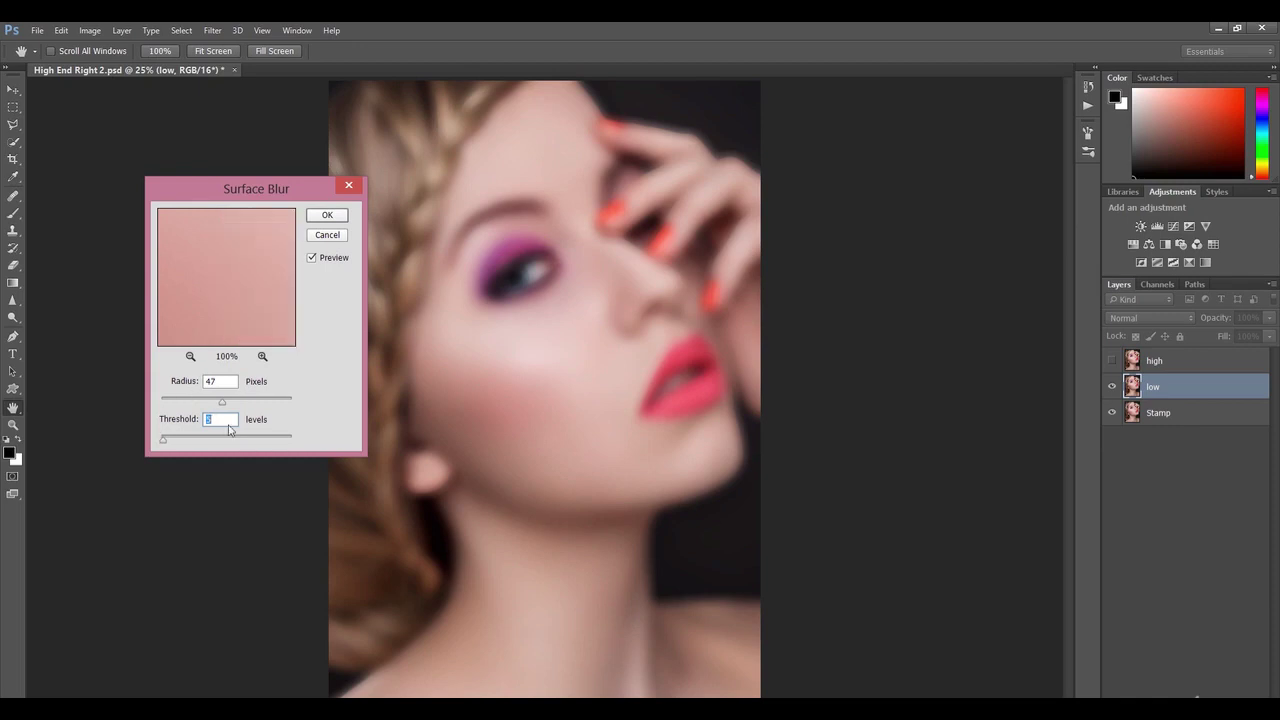
pyautogui.press('Down')
pyautogui.press('Down')
pyautogui.write('8')
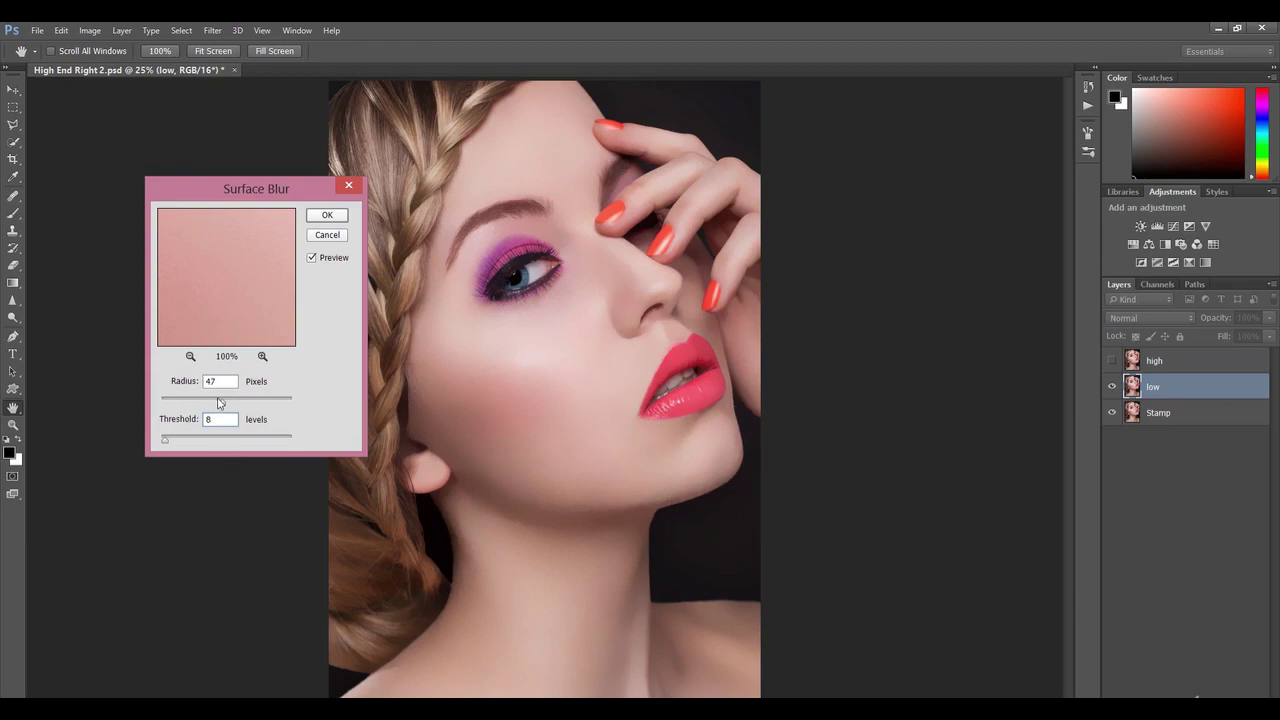
# Set the Surface Blur radius to 35 pixels and apply the filter to the low layer.
pyautogui.moveTo(218, 402); pyautogui.dragTo(209, 404)
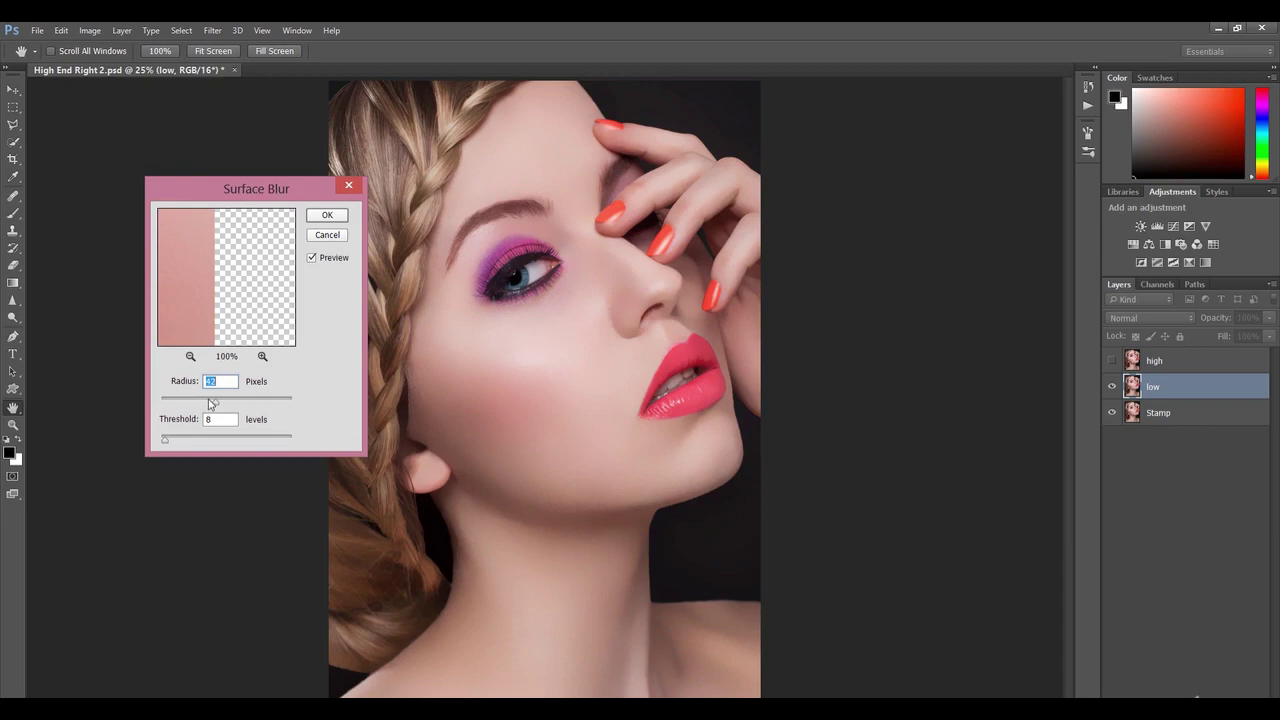
pyautogui.moveTo(211, 403); pyautogui.dragTo(210, 404)
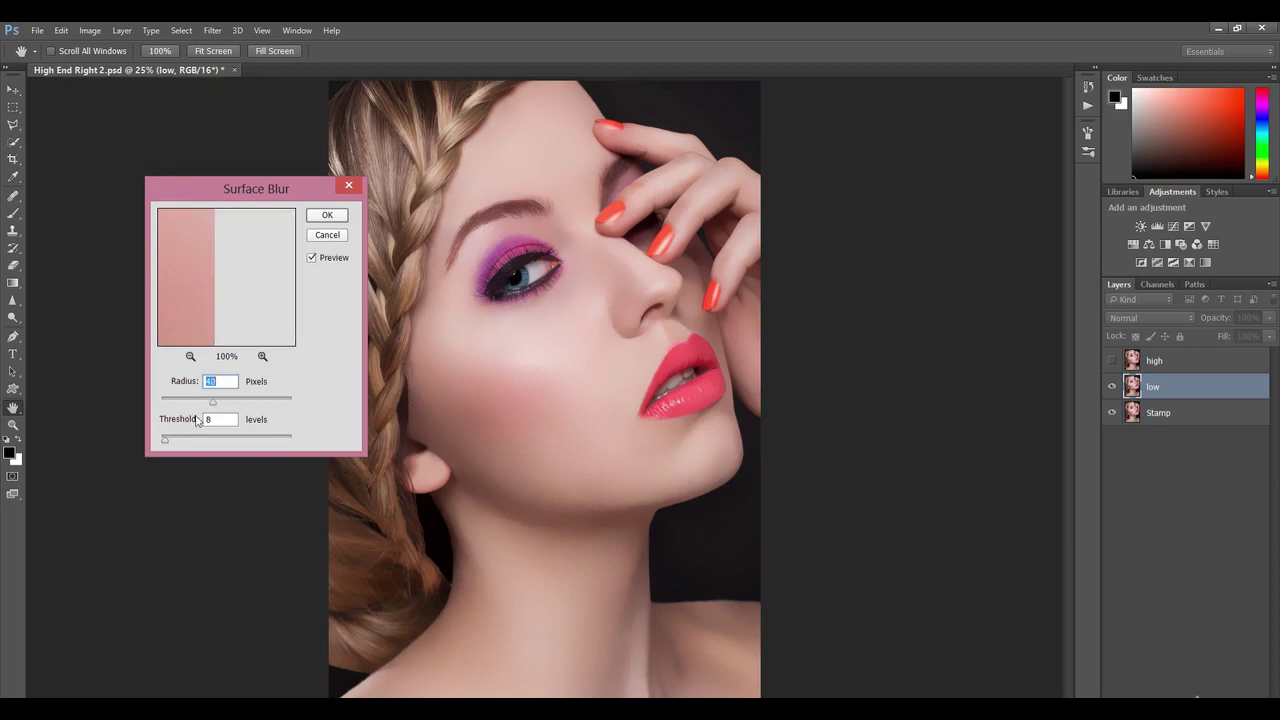
pyautogui.write('35')
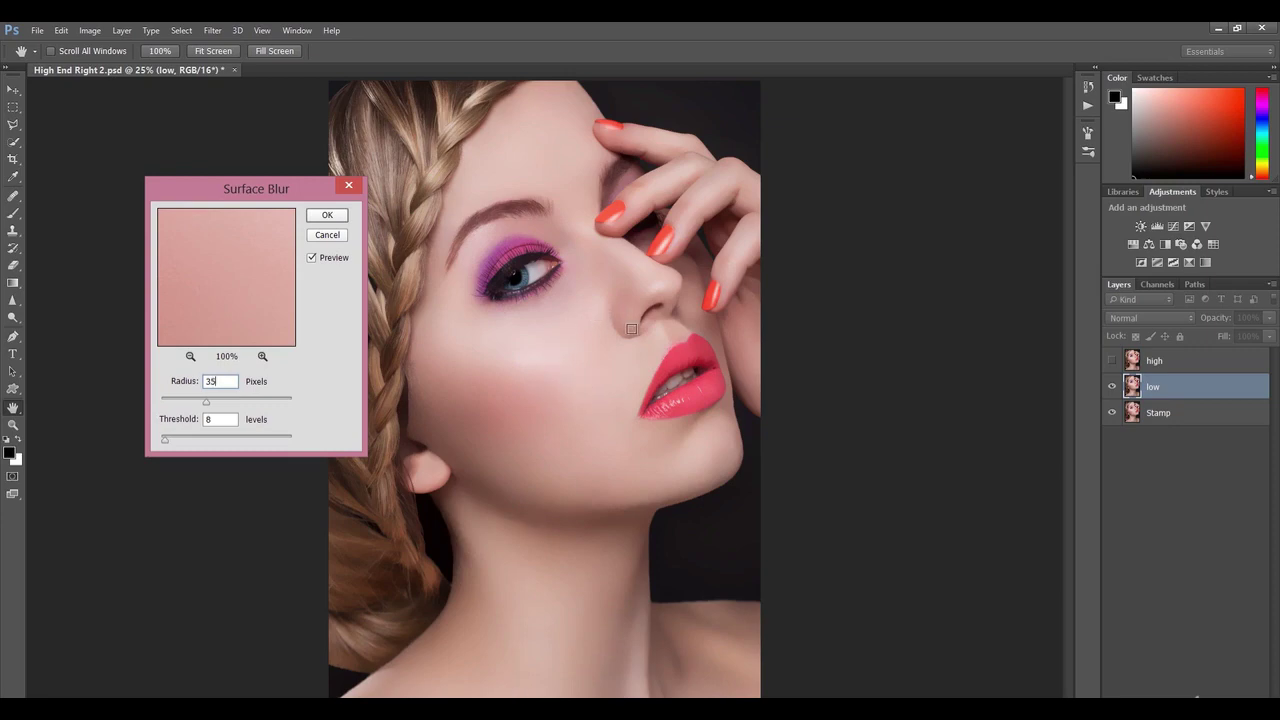
pyautogui.click(326, 216)
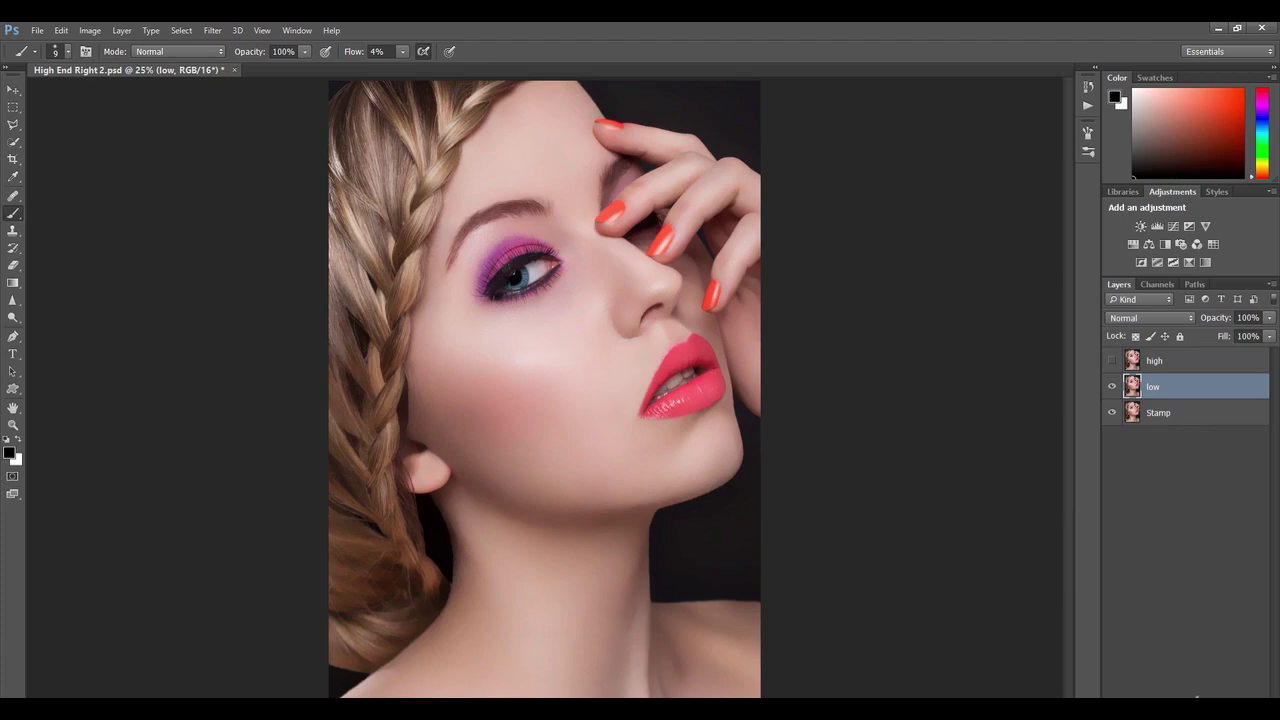
# Show the high layer and run Apply Image on it with the low layer as source, inverted, Add blending, scale 2 and offset 0.
pyautogui.click(1111, 361)
pyautogui.click(1132, 366)
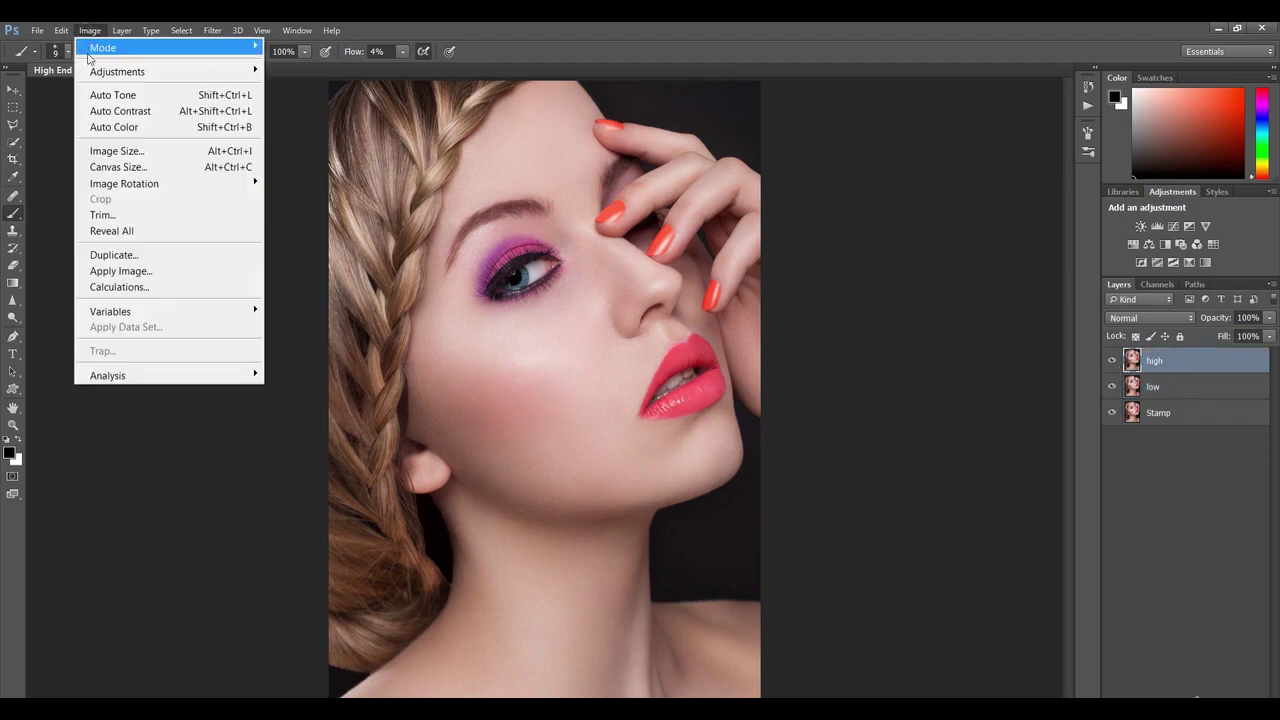
pyautogui.click(120, 271)
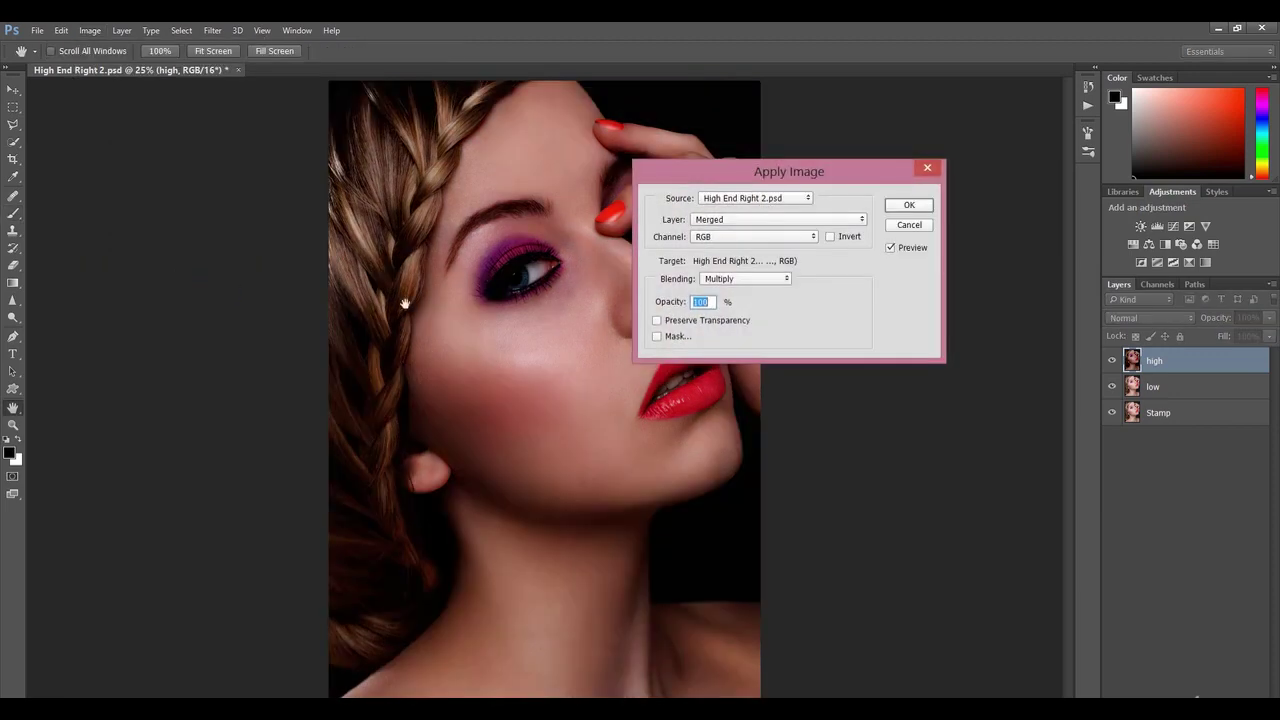
pyautogui.click(716, 222)
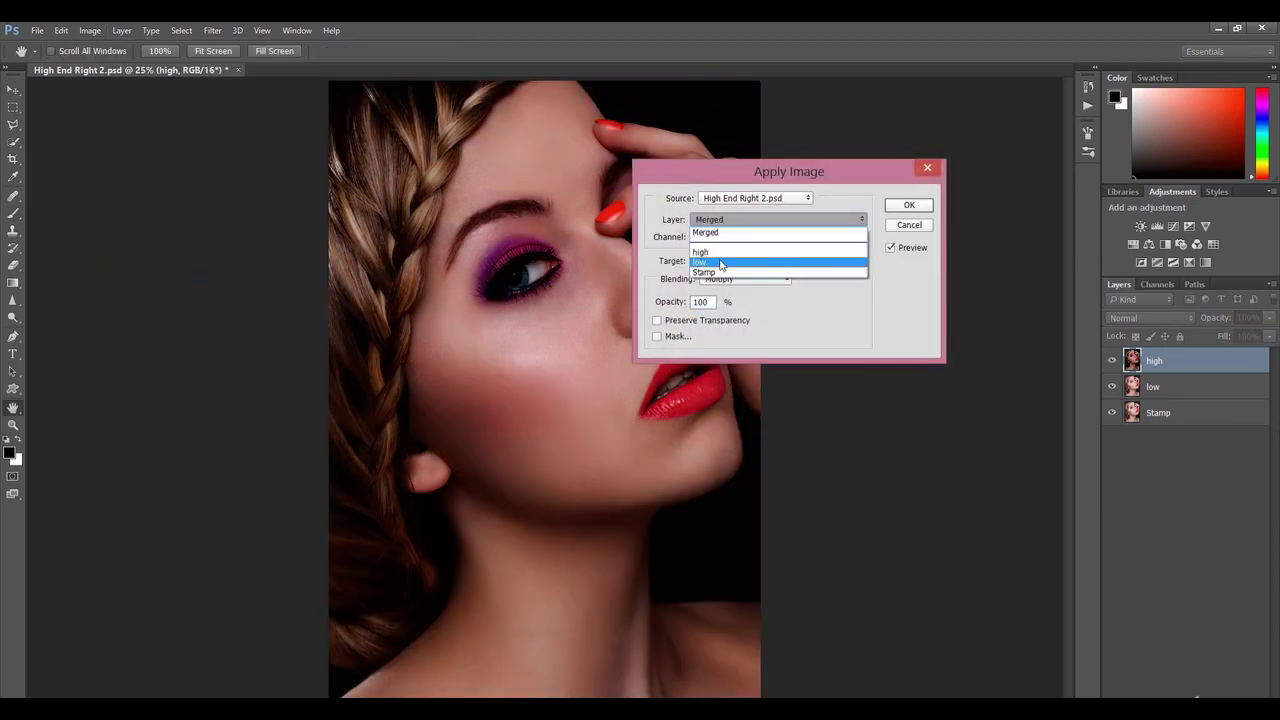
pyautogui.click(720, 263)
pyautogui.click(745, 278)
pyautogui.click(738, 510)
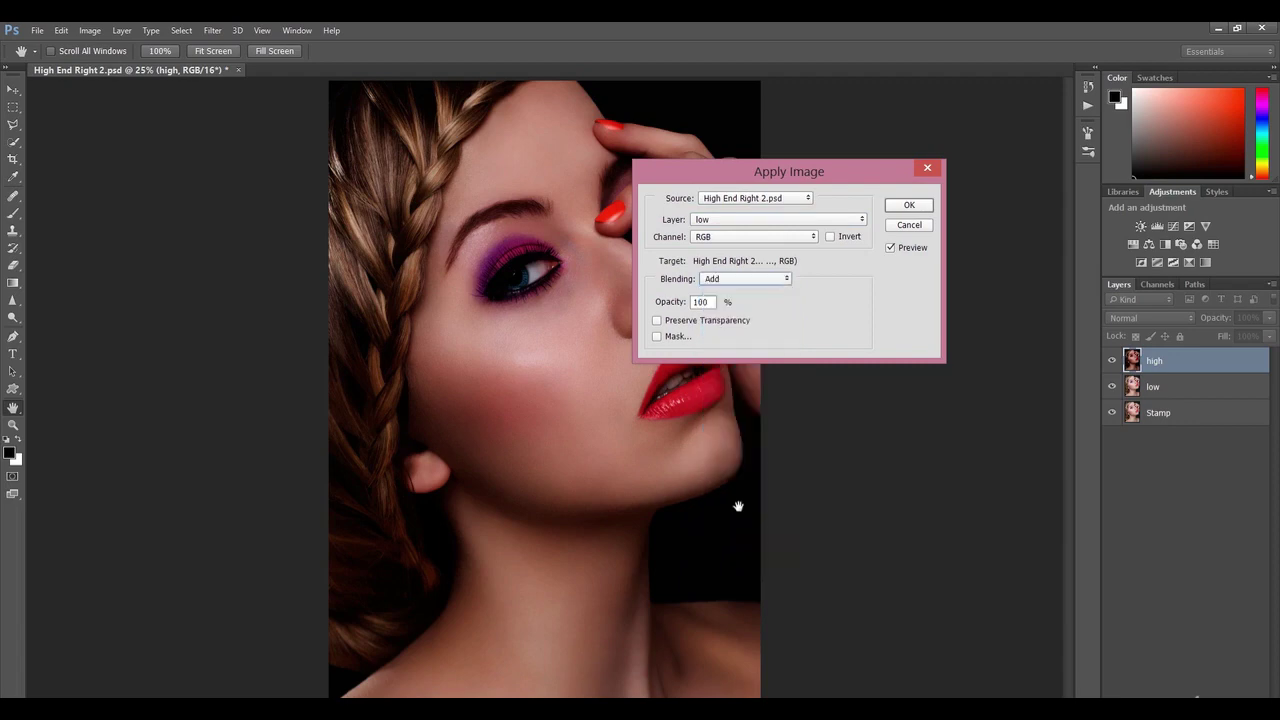
pyautogui.click(831, 236)
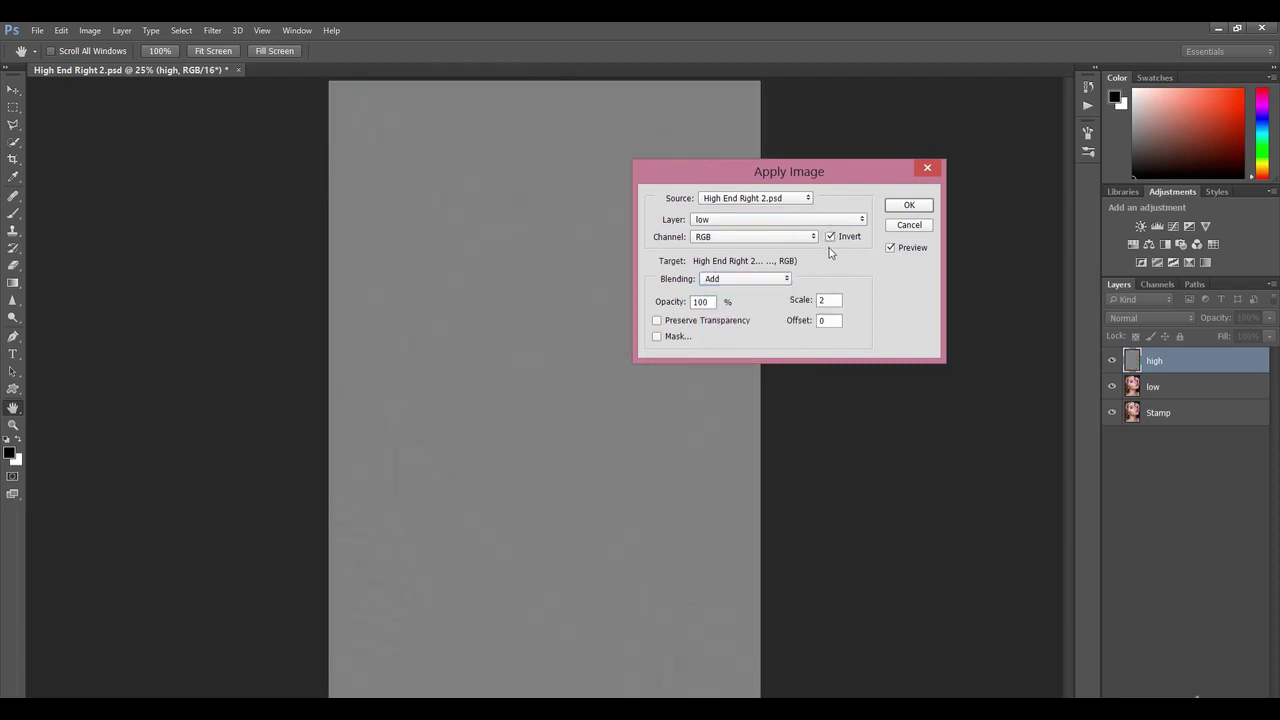
pyautogui.click(908, 205)
# Set the high layer's blend mode to Vivid Light and hide the low layer.
pyautogui.press('b')
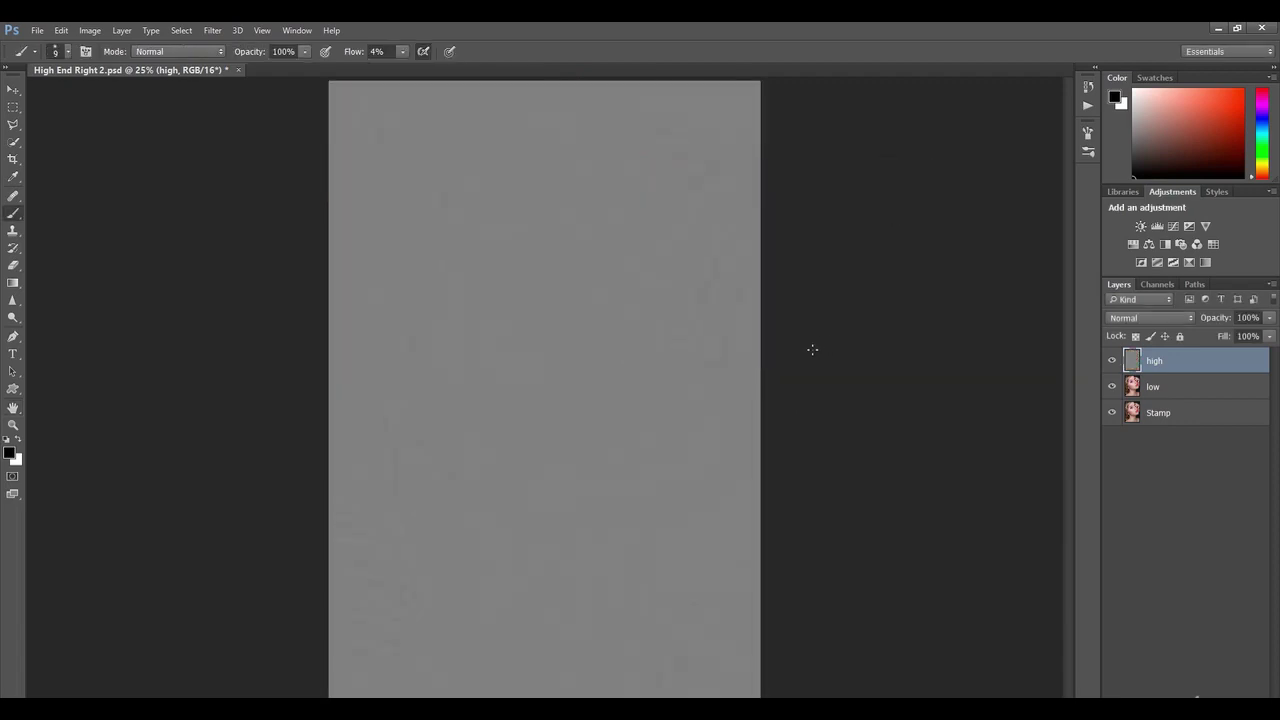
pyautogui.press('z')
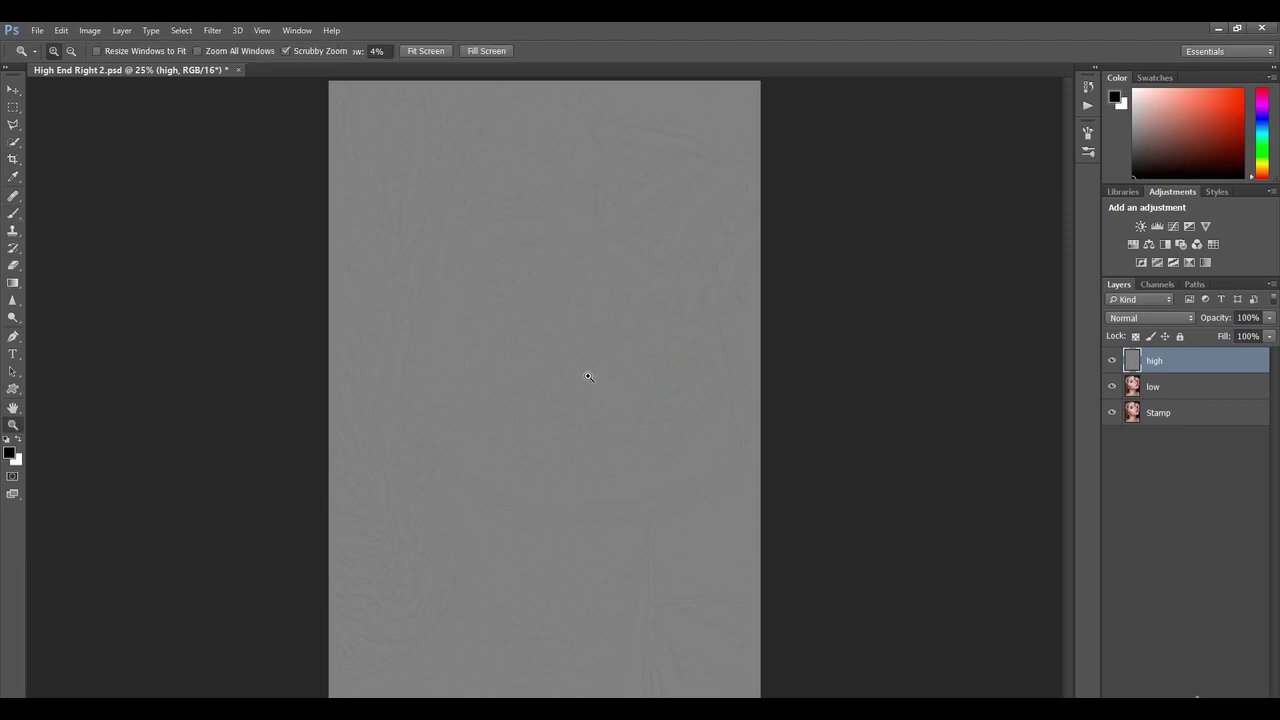
pyautogui.moveTo(580, 363)
pyautogui.mouseDown()
pyautogui.moveTo(624, 362)
pyautogui.moveTo(574, 372)
pyautogui.moveTo(580, 384)
pyautogui.mouseUp()
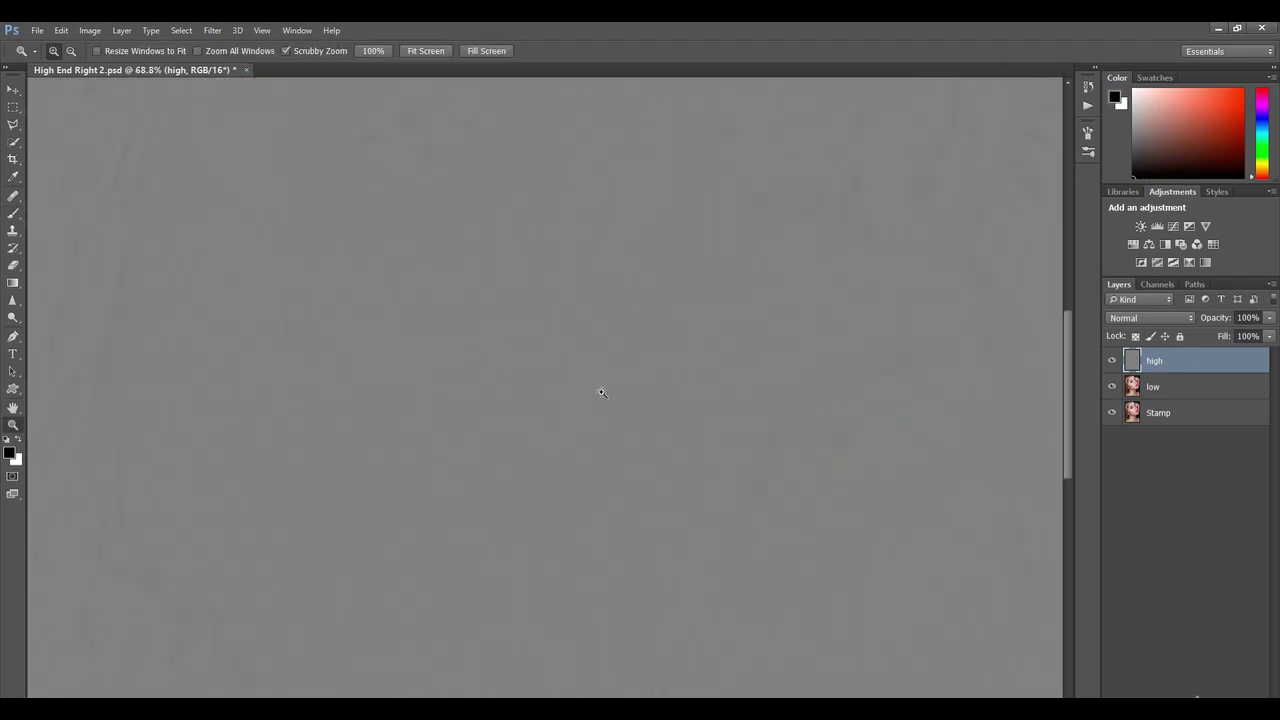
pyautogui.press('b')
pyautogui.click(1137, 318)
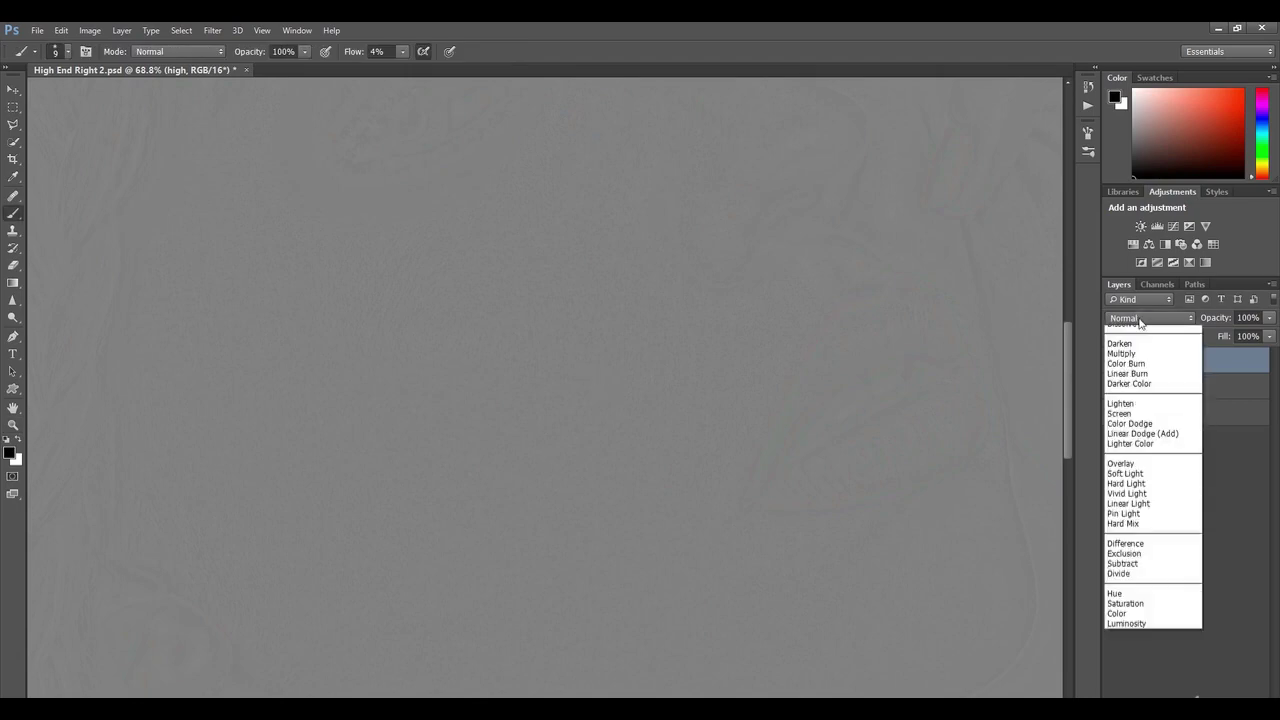
pyautogui.click(1127, 510)
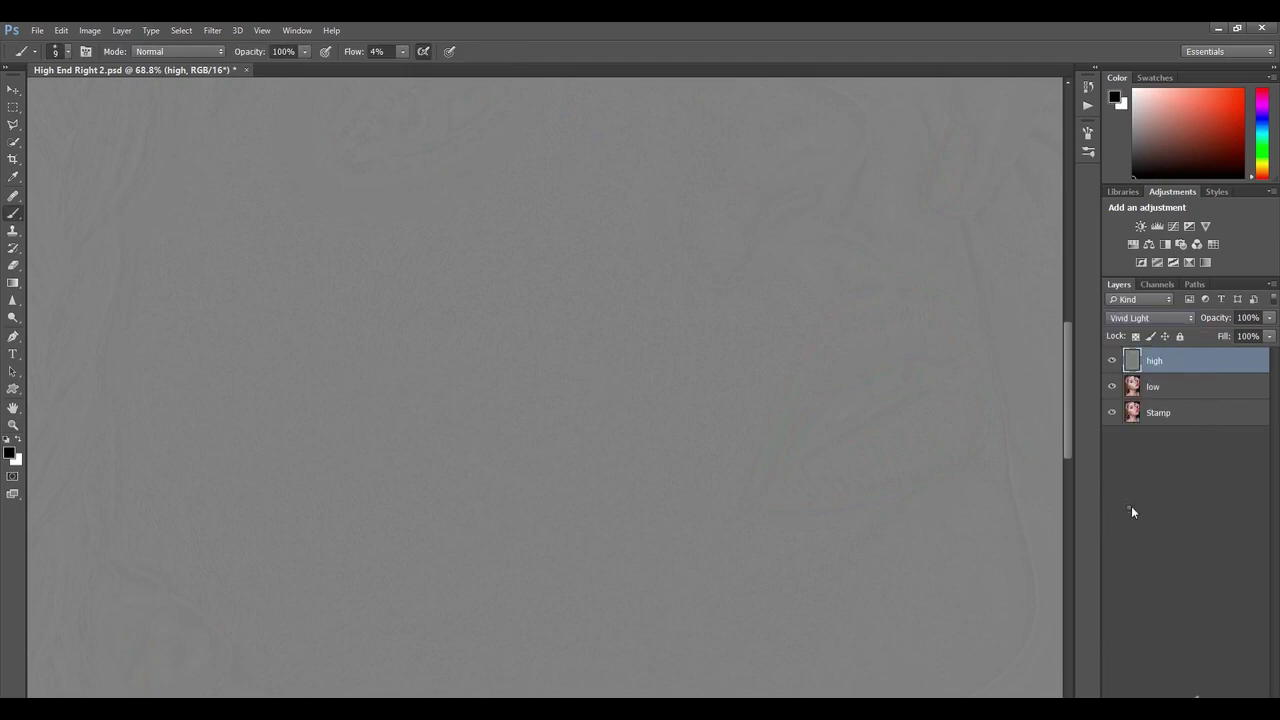
pyautogui.click(1111, 361)
pyautogui.click(1112, 360)
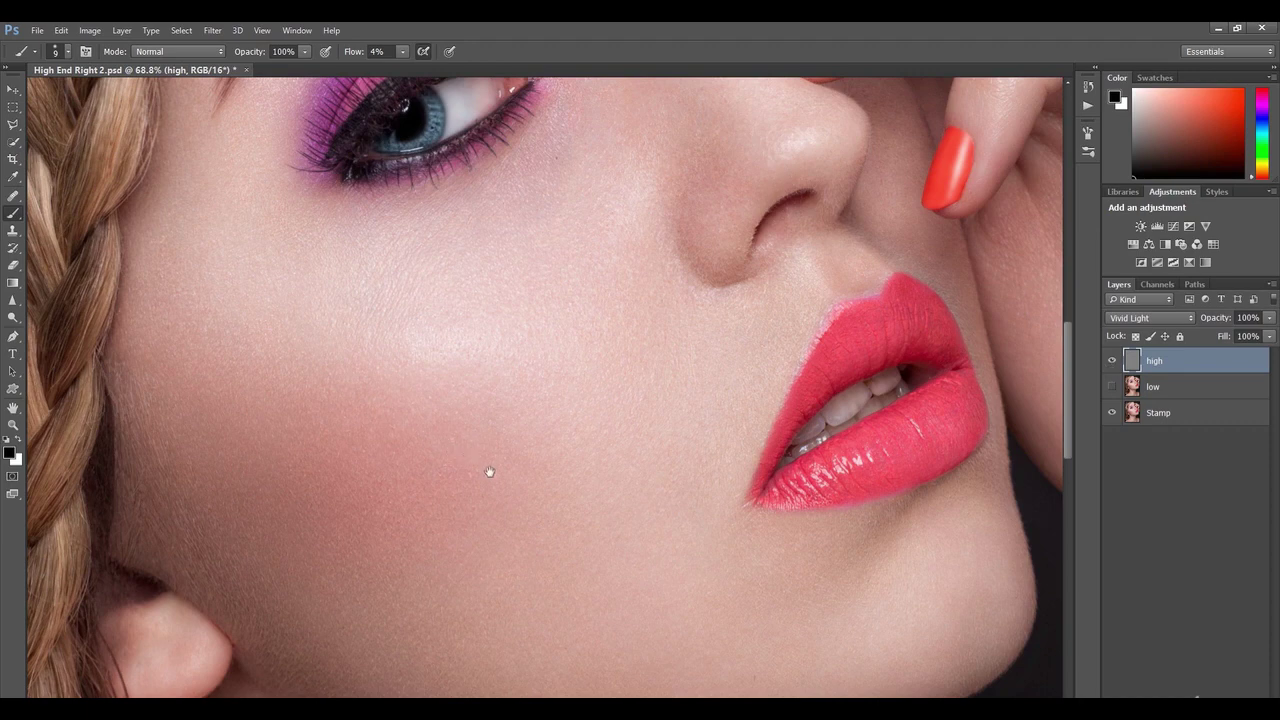
# Try the Linear Light blend mode on the high layer.
pyautogui.moveTo(489, 472)
pyautogui.mouseDown()
pyautogui.moveTo(531, 469)
pyautogui.moveTo(395, 470)
pyautogui.mouseUp()
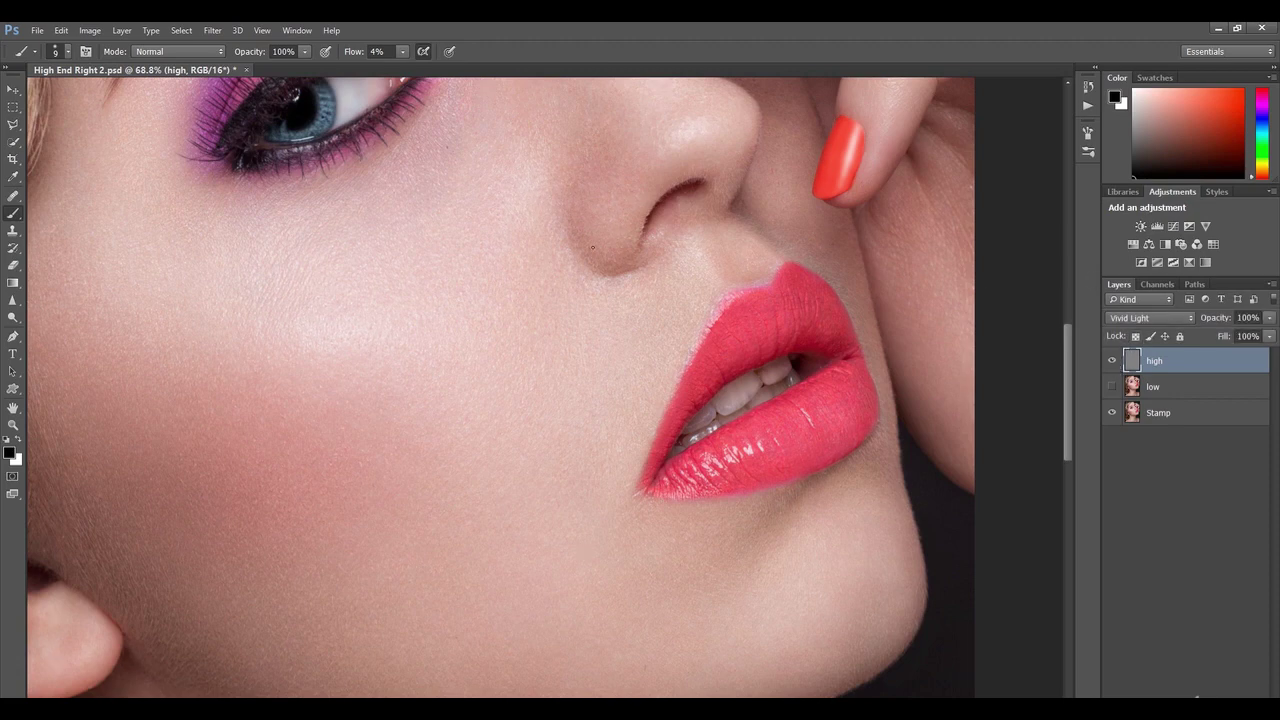
pyautogui.click(1153, 318)
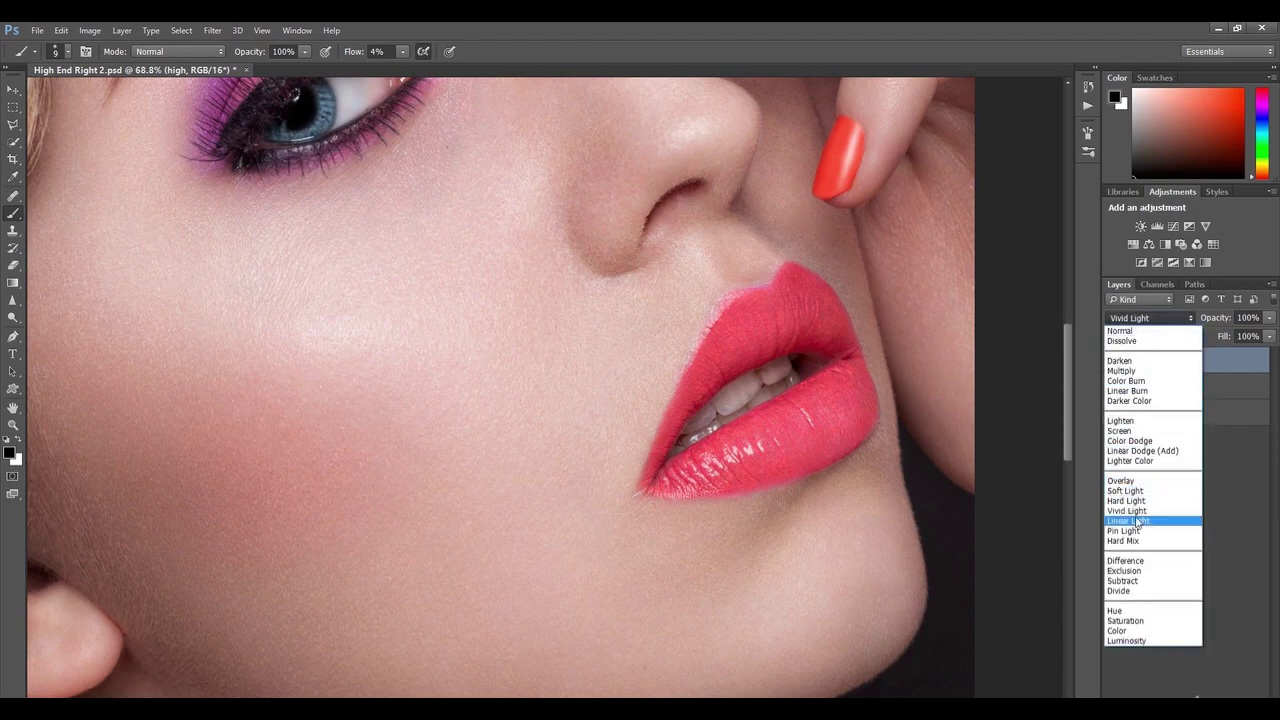
pyautogui.click(1136, 520)
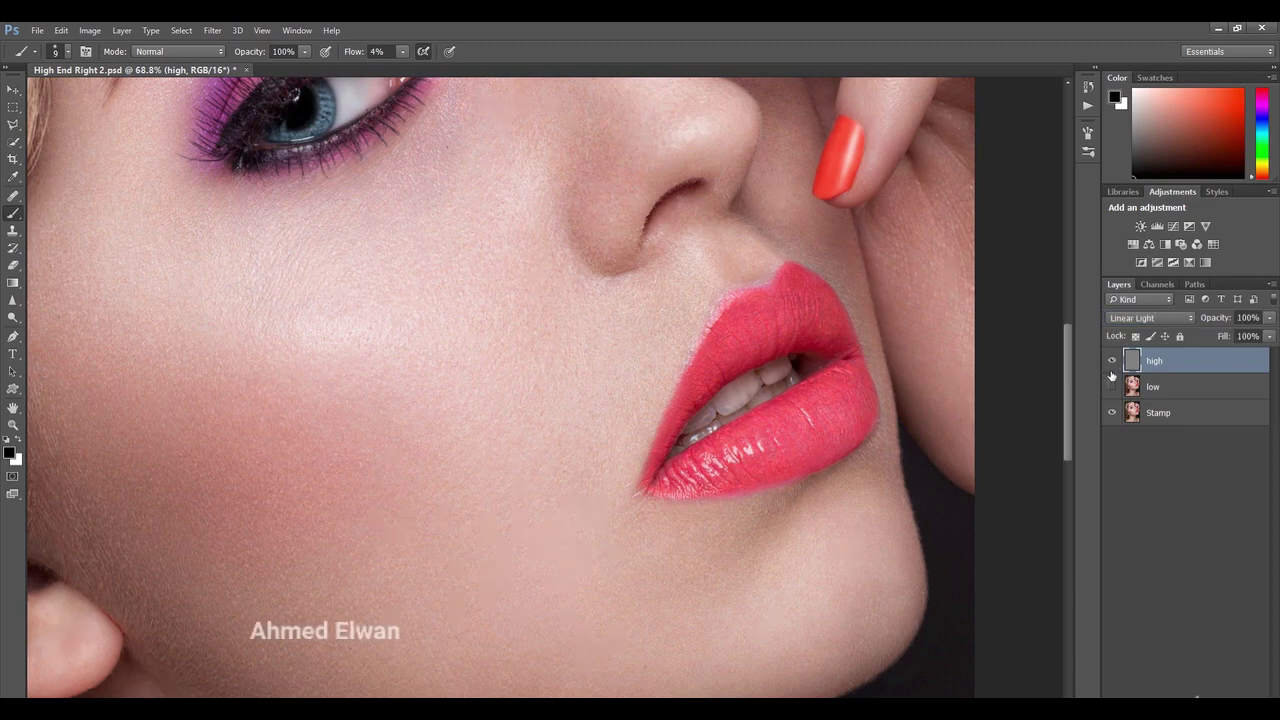
# Set the high layer's blend mode to Hard Light and its opacity to 59%.
pyautogui.click(1148, 320)
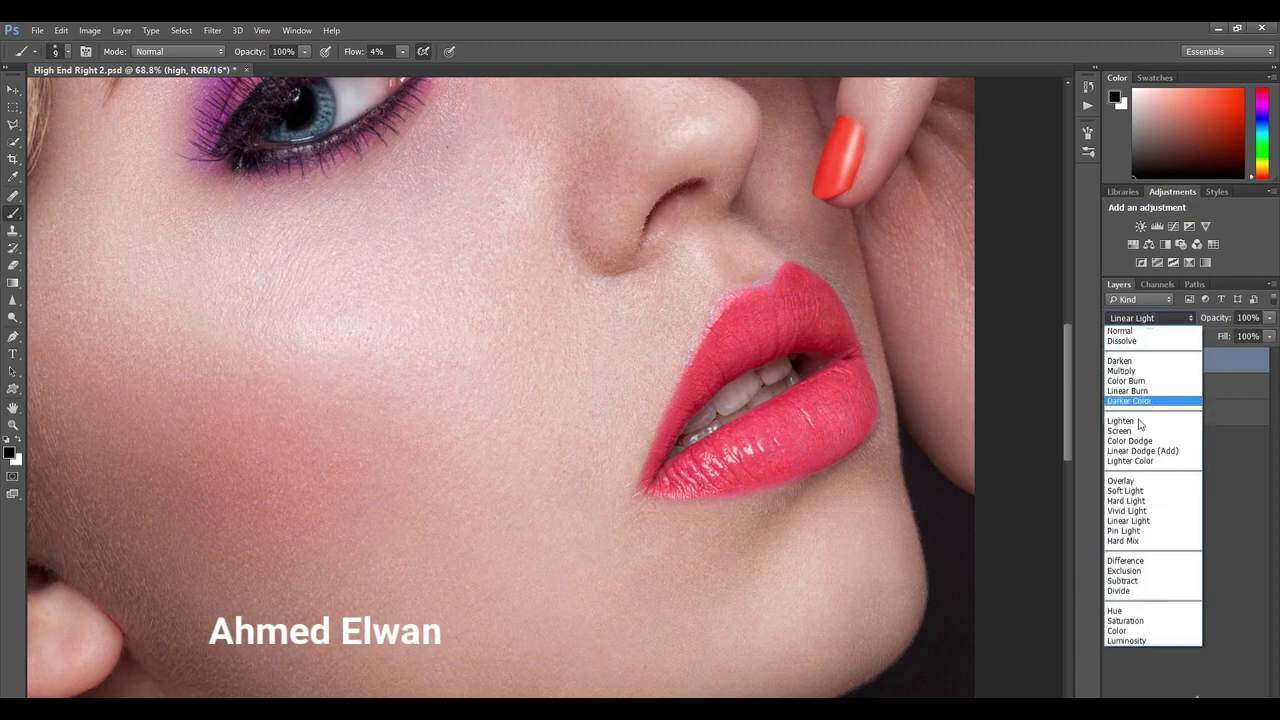
pyautogui.click(1134, 502)
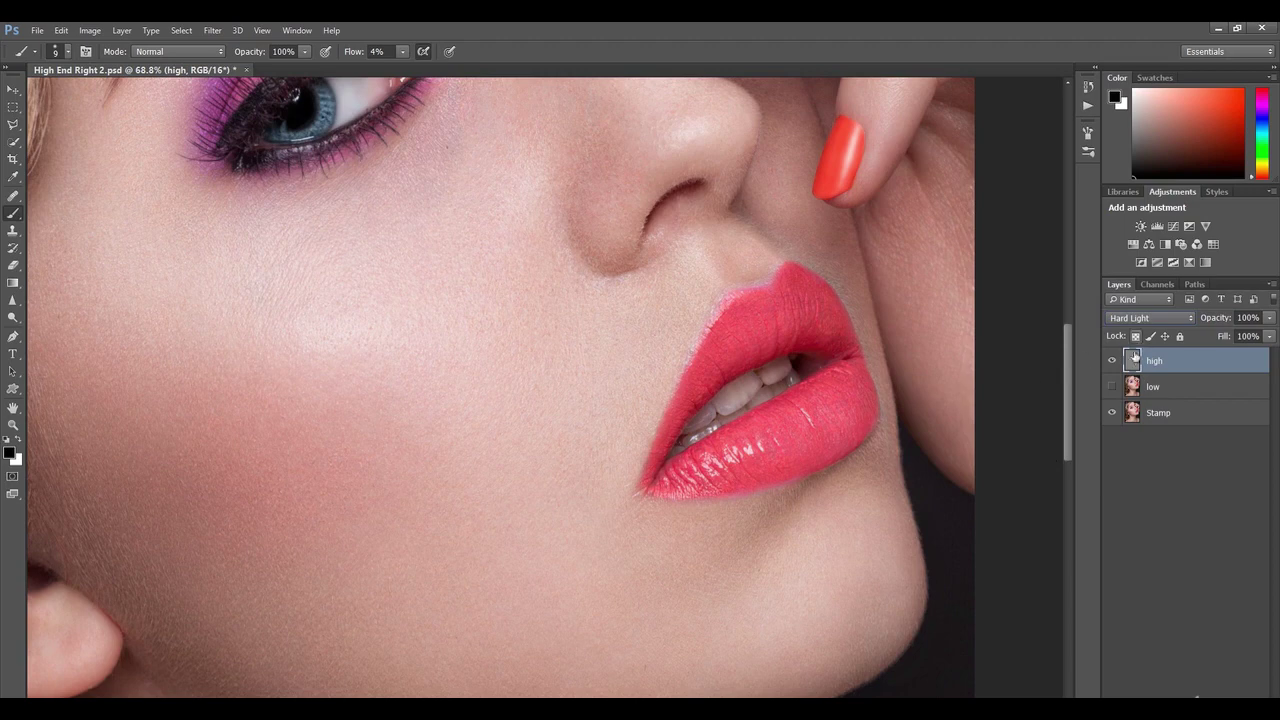
pyautogui.moveTo(1219, 317); pyautogui.dragTo(1200, 320)
# Add a white layer mask to the high layer.
pyautogui.press('z')
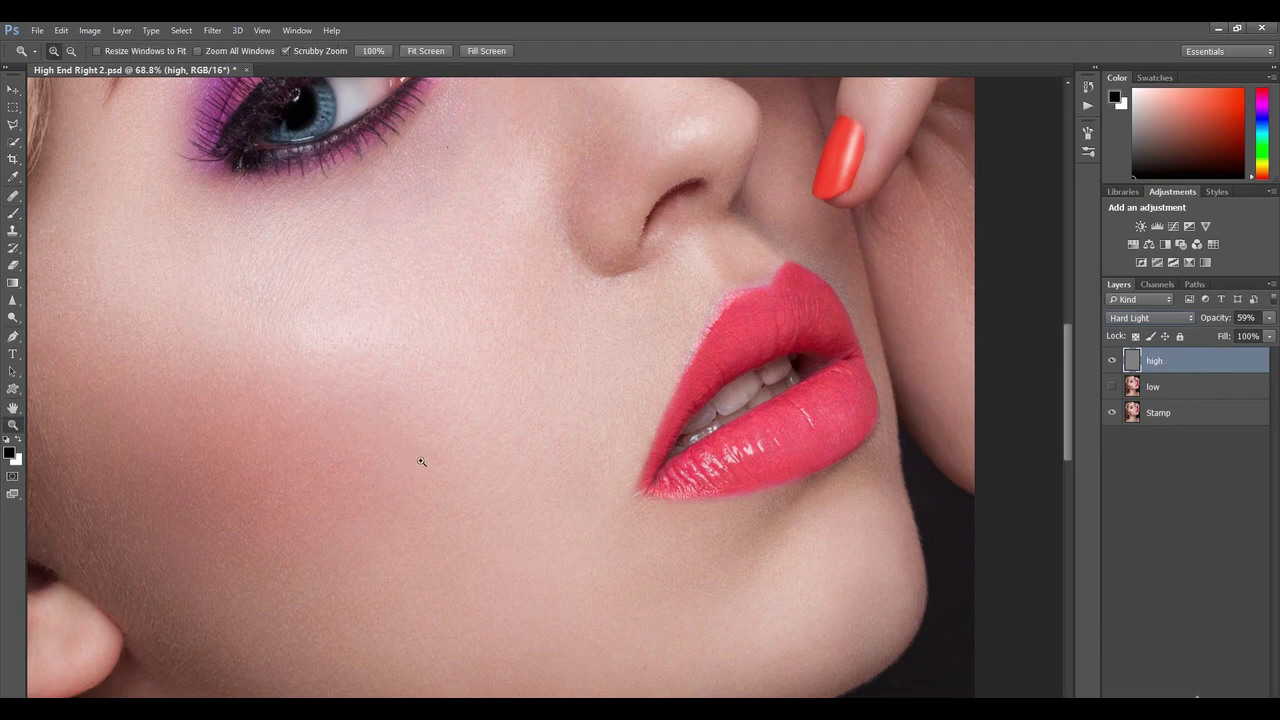
pyautogui.moveTo(421, 461); pyautogui.dragTo(380, 449)
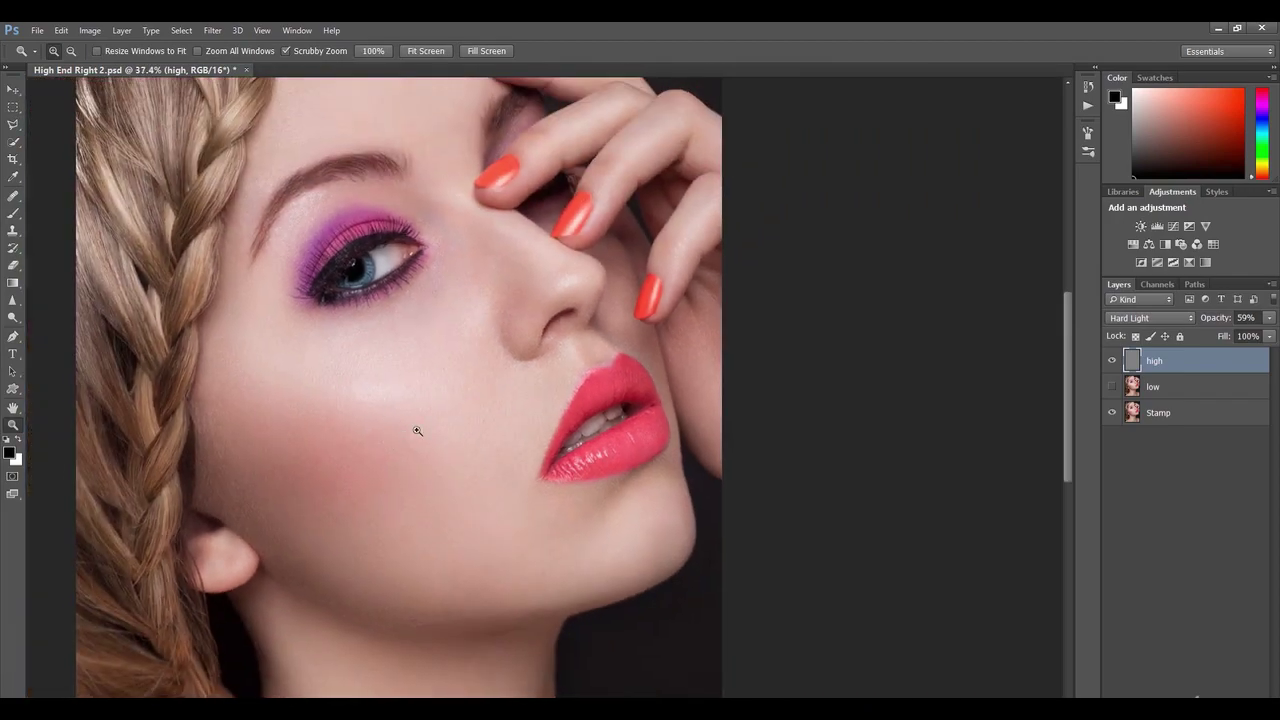
pyautogui.click(1197, 698)
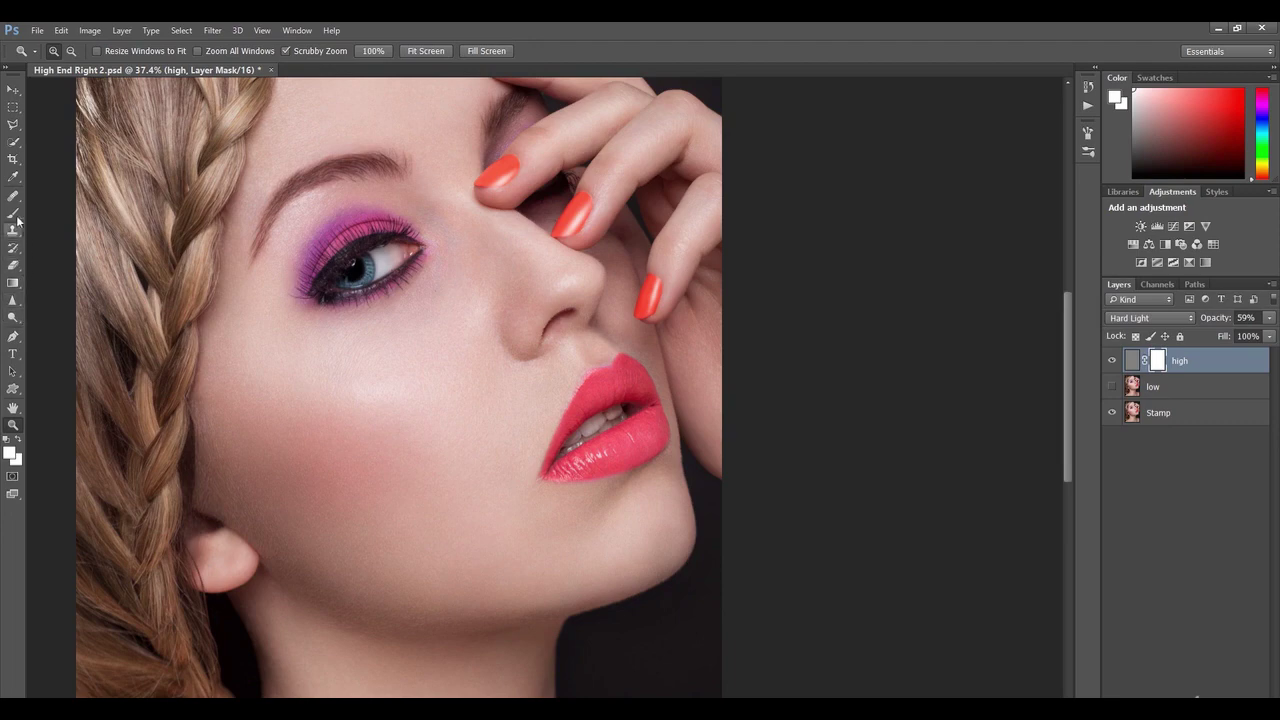
# Set the foreground color to black (000000) and ready the Brush tool with a flow of 63%.
pyautogui.click(9, 456)
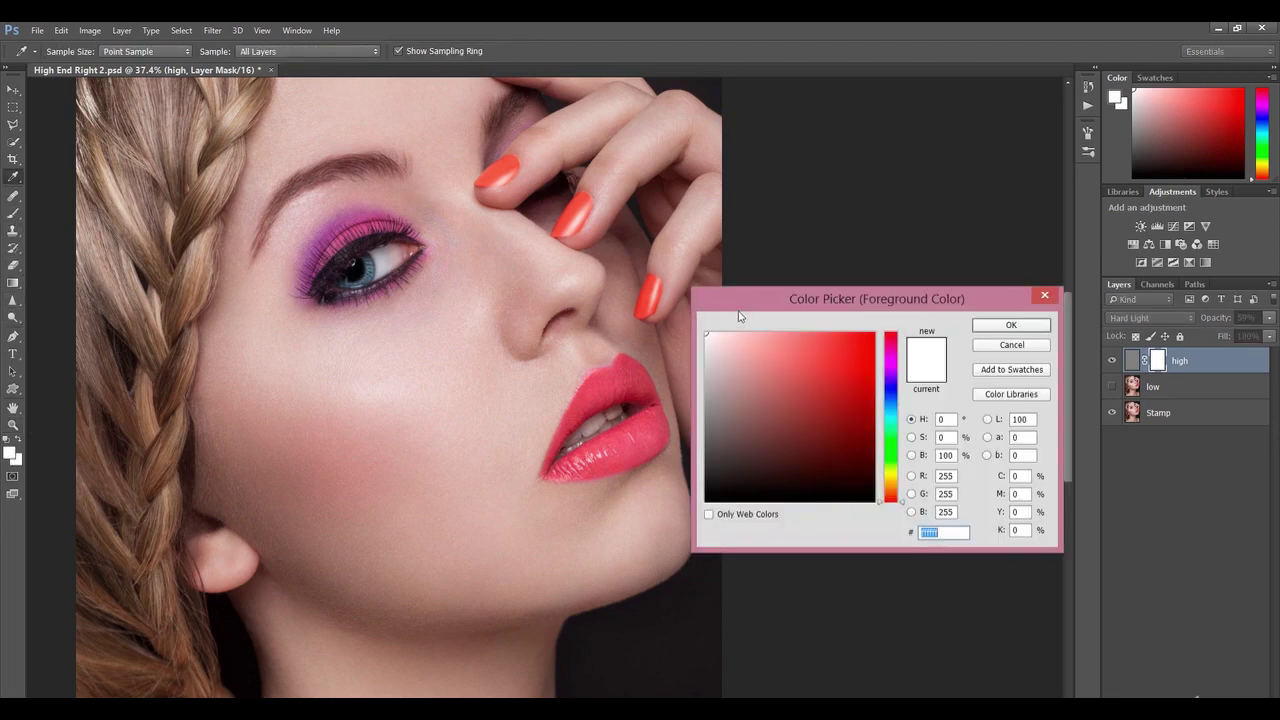
pyautogui.write('000000')
pyautogui.click(1006, 325)
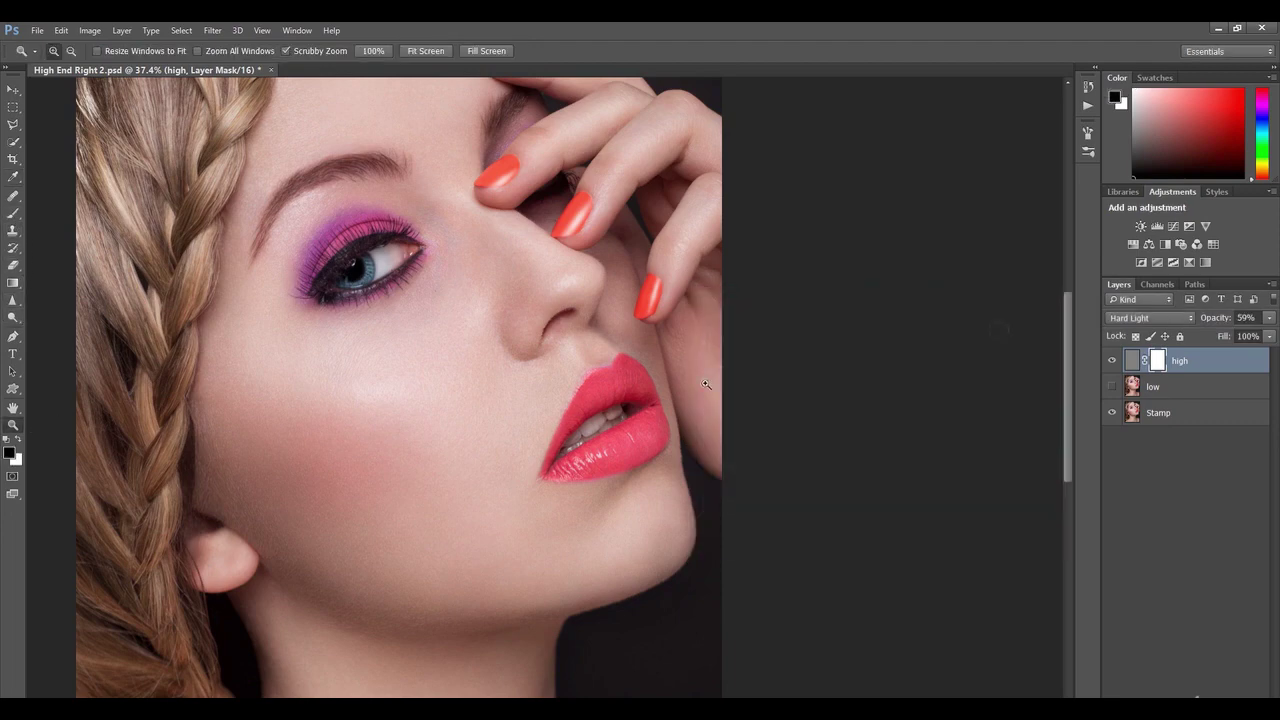
pyautogui.click(13, 213)
pyautogui.click(369, 52)
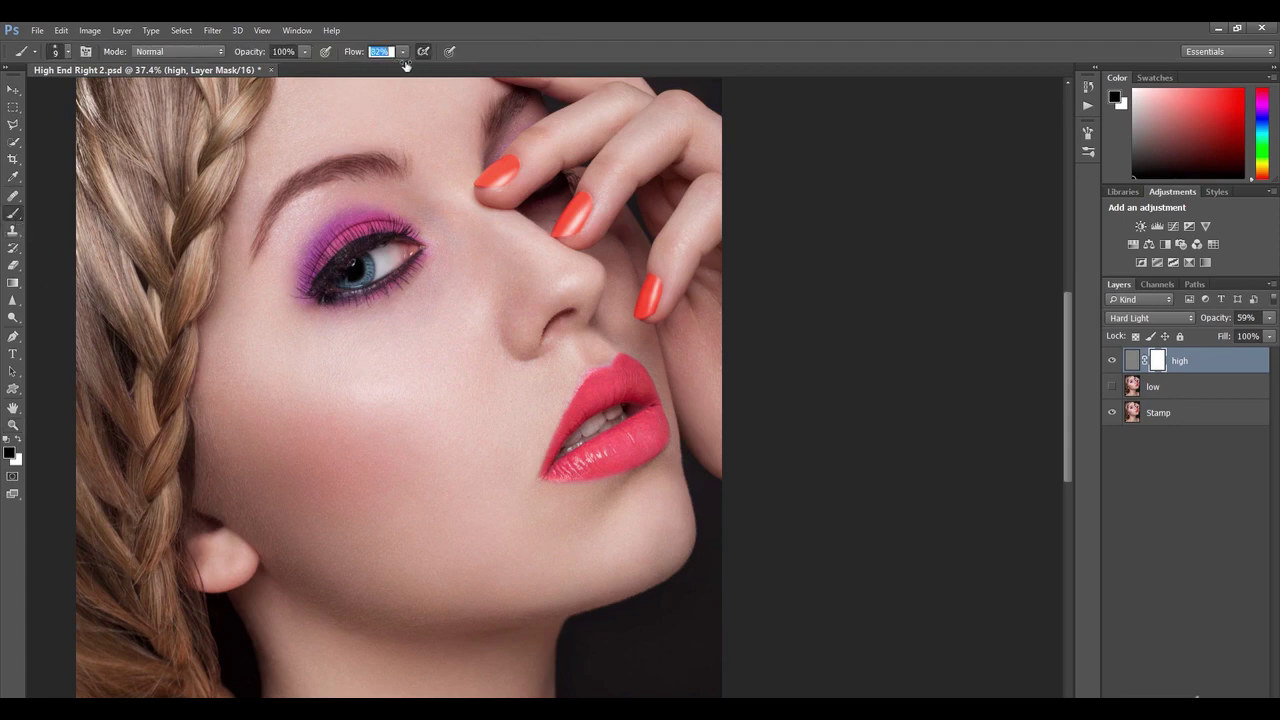
pyautogui.write('100')
pyautogui.press('Return')
pyautogui.moveTo(357, 54); pyautogui.dragTo(332, 51)
# Paint black on the high layer's mask around the nose and hand, resizing the brush to 250 px.
pyautogui.press(']')
pyautogui.press(']')
pyautogui.press(']')
pyautogui.press(']')
pyautogui.press(']')
pyautogui.moveTo(504, 299)
pyautogui.mouseDown()
pyautogui.moveTo(546, 346)
pyautogui.moveTo(517, 333)
pyautogui.mouseUp()
pyautogui.press('[')
pyautogui.press('[')
pyautogui.press('[')
pyautogui.press('[')
pyautogui.moveTo(525, 353); pyautogui.dragTo(548, 363)
pyautogui.press(']')
pyautogui.press(']')
pyautogui.press(']')
# Continue masking the high layer in black over the braided hair beside the face and ear.
pyautogui.scroll(4, 551, 256)
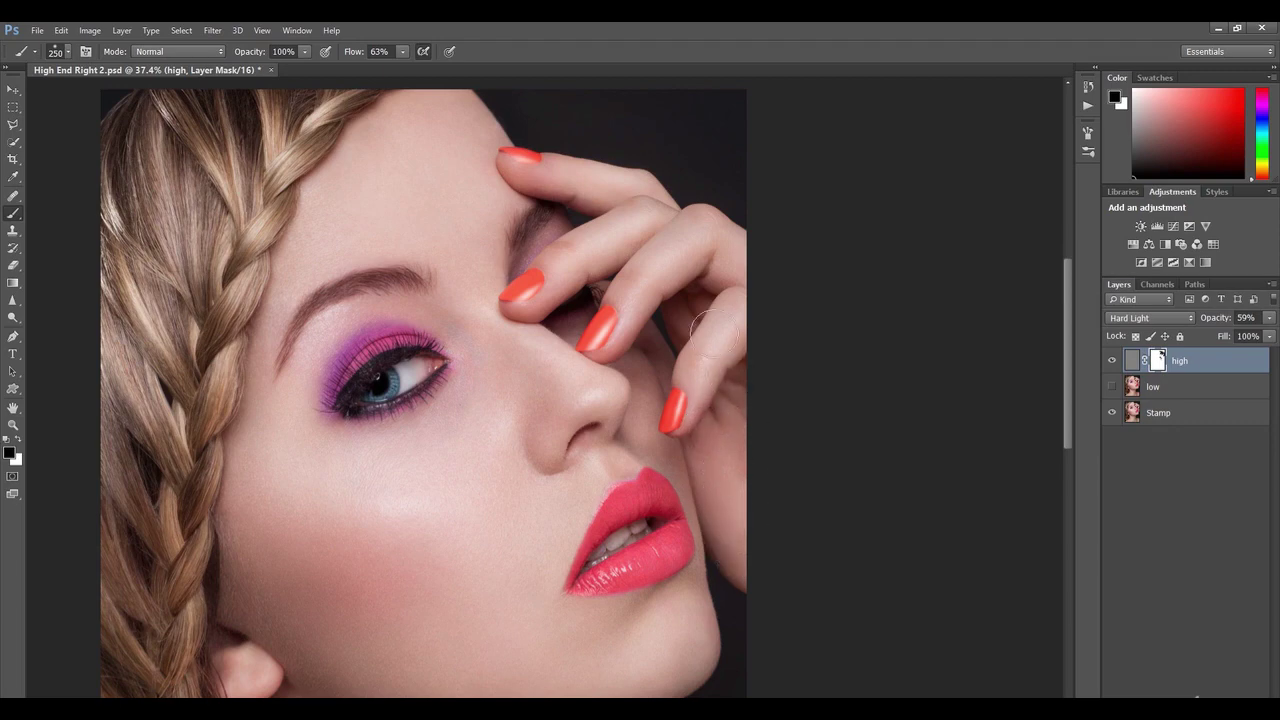
pyautogui.moveTo(586, 506); pyautogui.dragTo(713, 206)
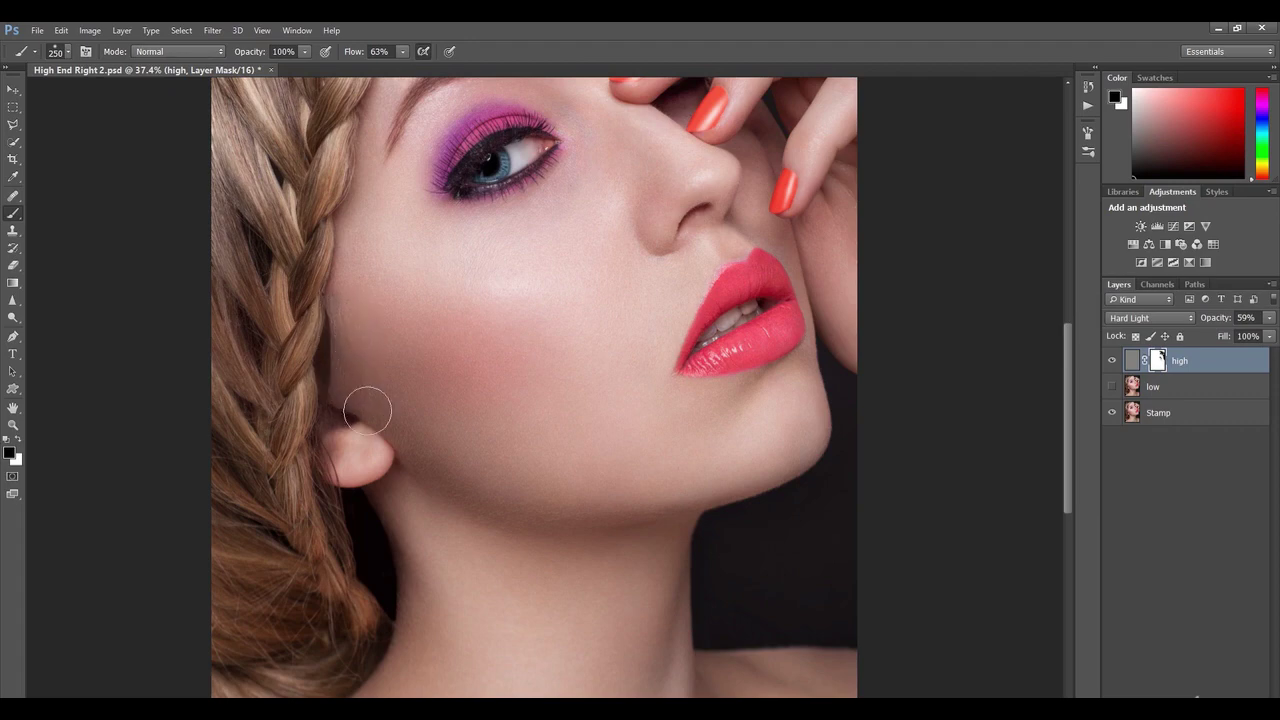
pyautogui.press(']')
pyautogui.press(']')
pyautogui.press(']')
pyautogui.press(']')
pyautogui.press('[')
pyautogui.press('[')
pyautogui.press('[')
pyautogui.moveTo(437, 523); pyautogui.dragTo(484, 396)
# Mask the remaining hair and dark background out of the high layer using a brush up to 700 px.
pyautogui.press(']')
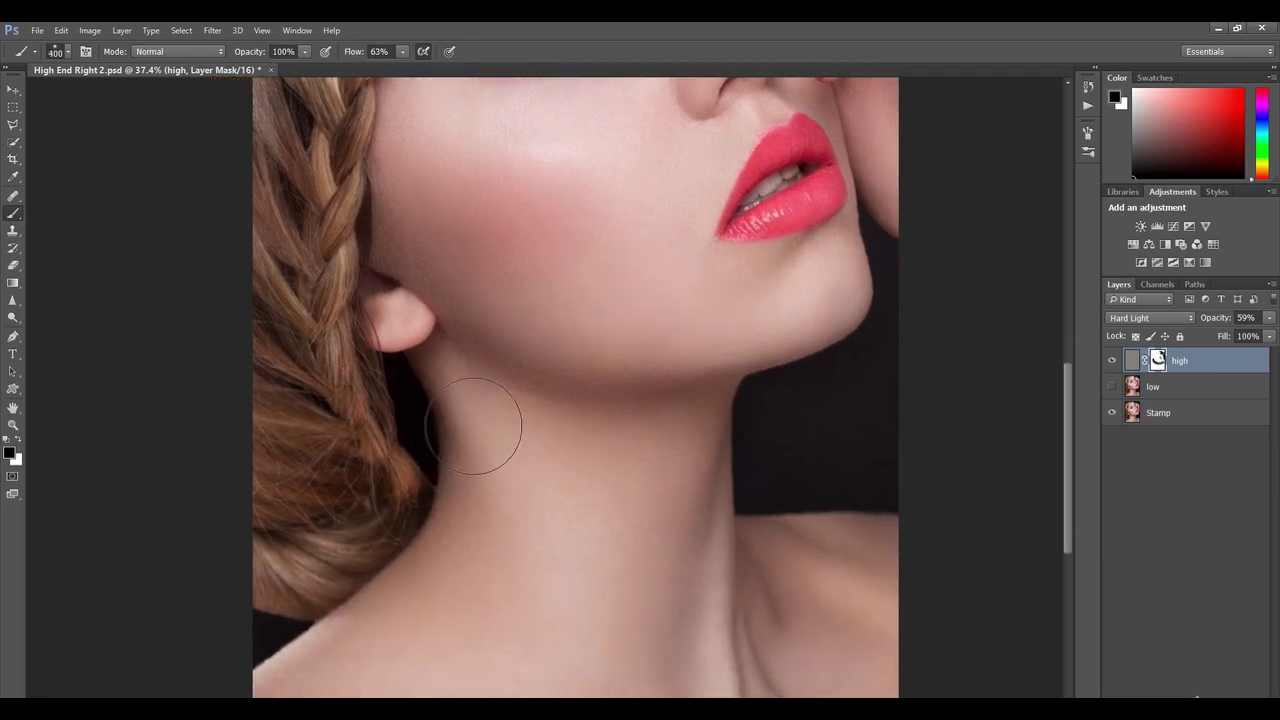
pyautogui.press(']')
pyautogui.press(']')
pyautogui.press(']')
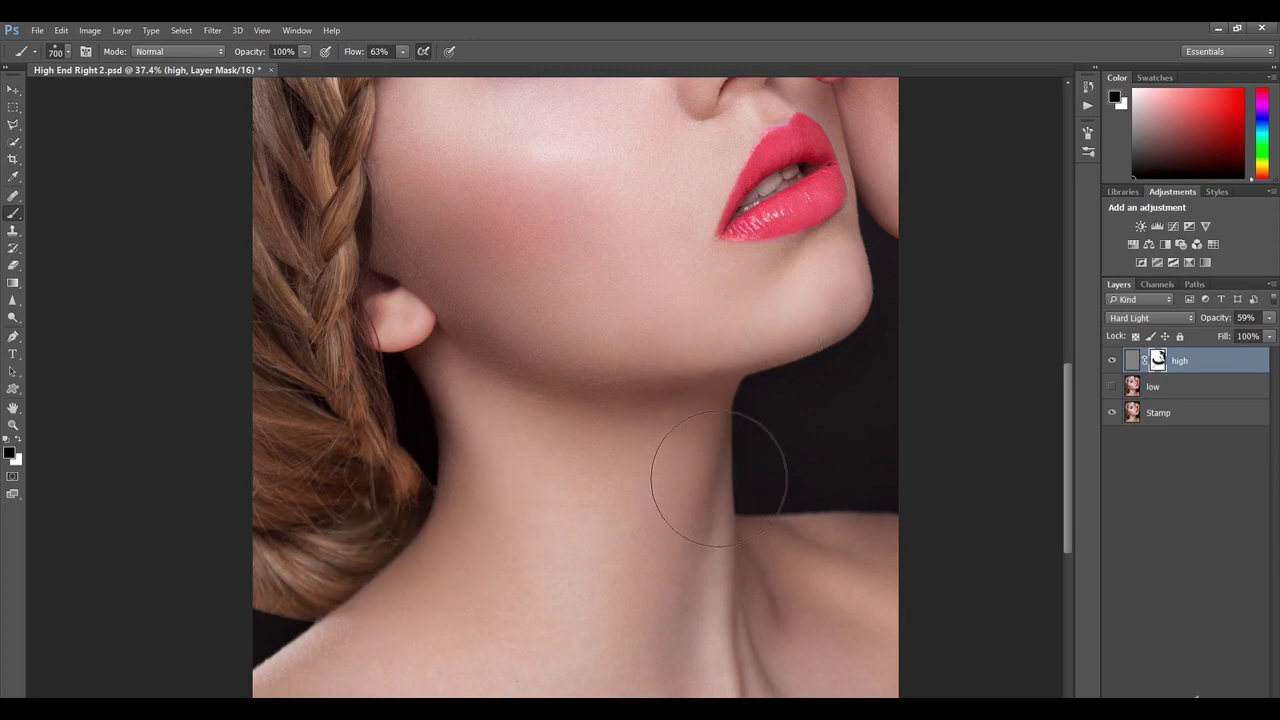
pyautogui.scroll(3, 543, 466)
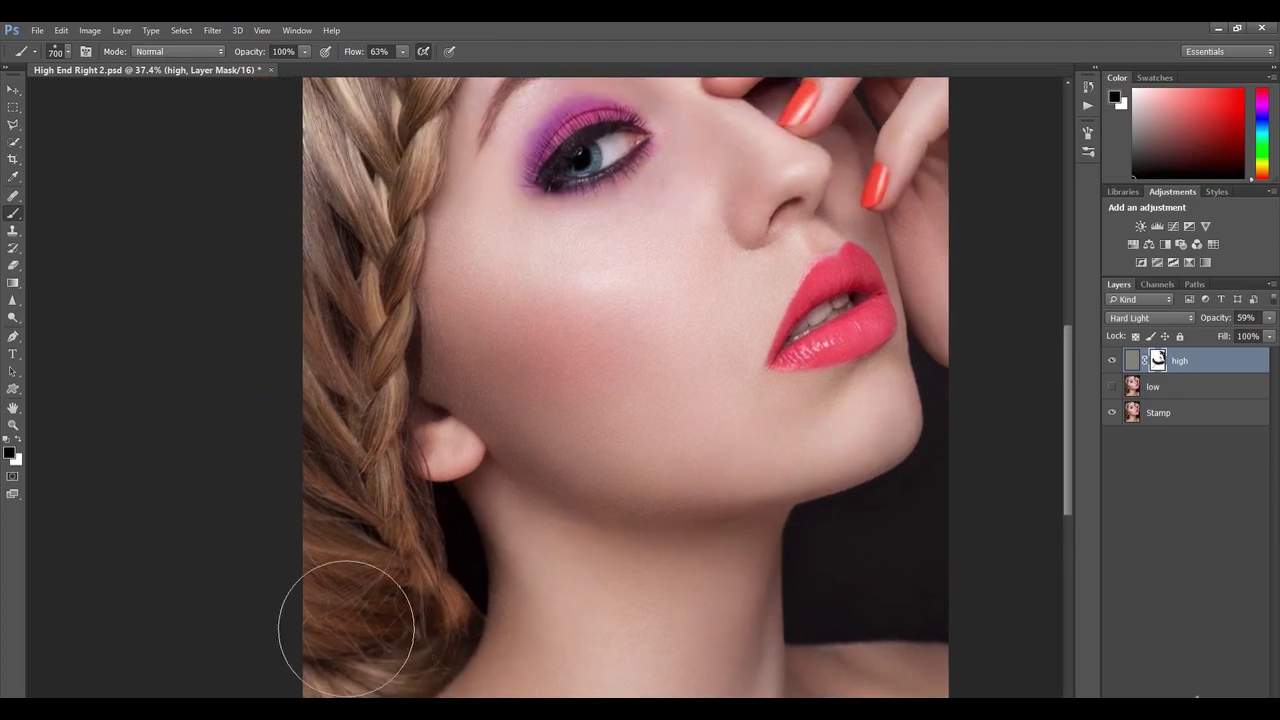
pyautogui.press('z')
pyautogui.moveTo(434, 623); pyautogui.dragTo(390, 628)
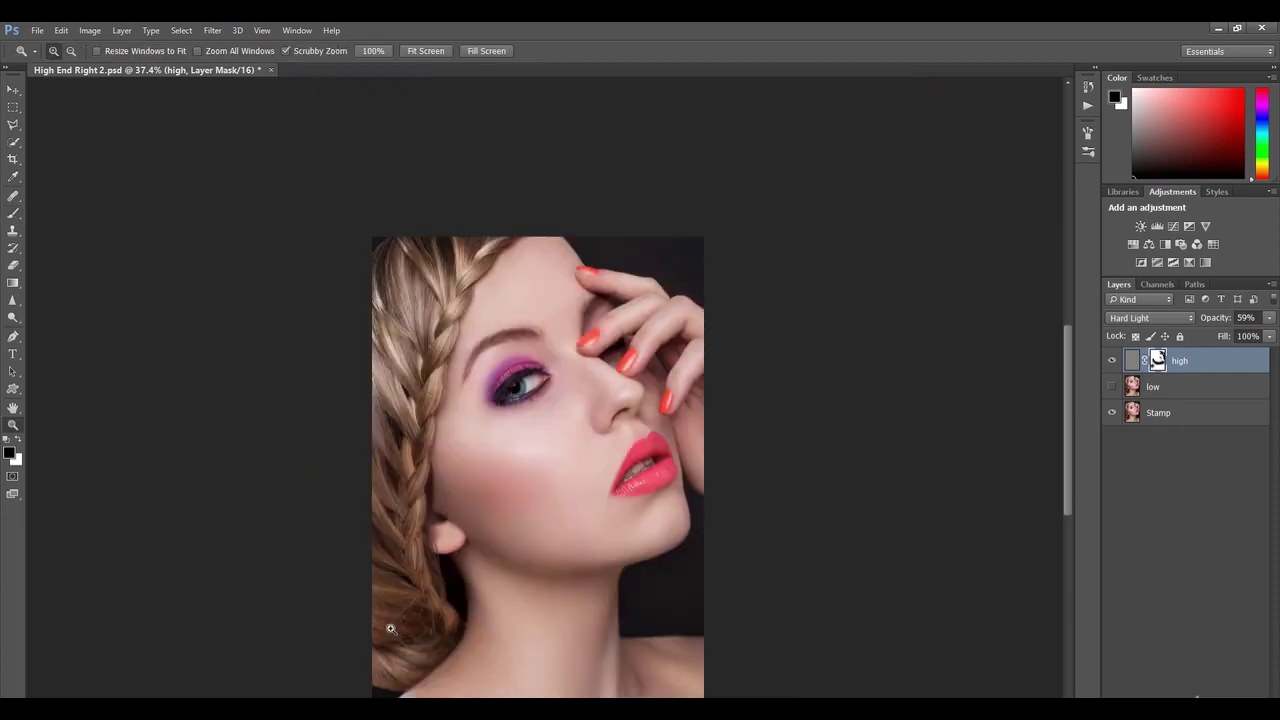
pyautogui.press('b')
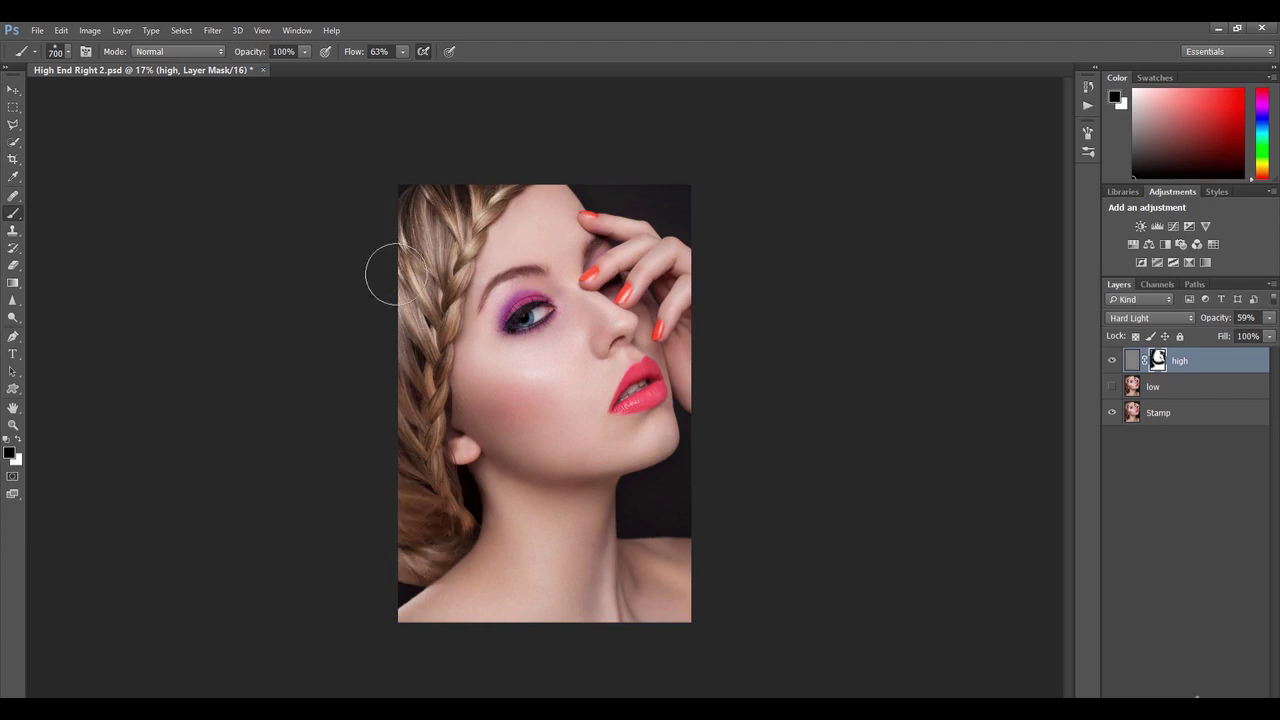
pyautogui.hotkey('ctrl', 'space')
pyautogui.moveTo(483, 332)
pyautogui.mouseDown()
pyautogui.moveTo(560, 345)
pyautogui.moveTo(548, 398)
pyautogui.mouseUp()
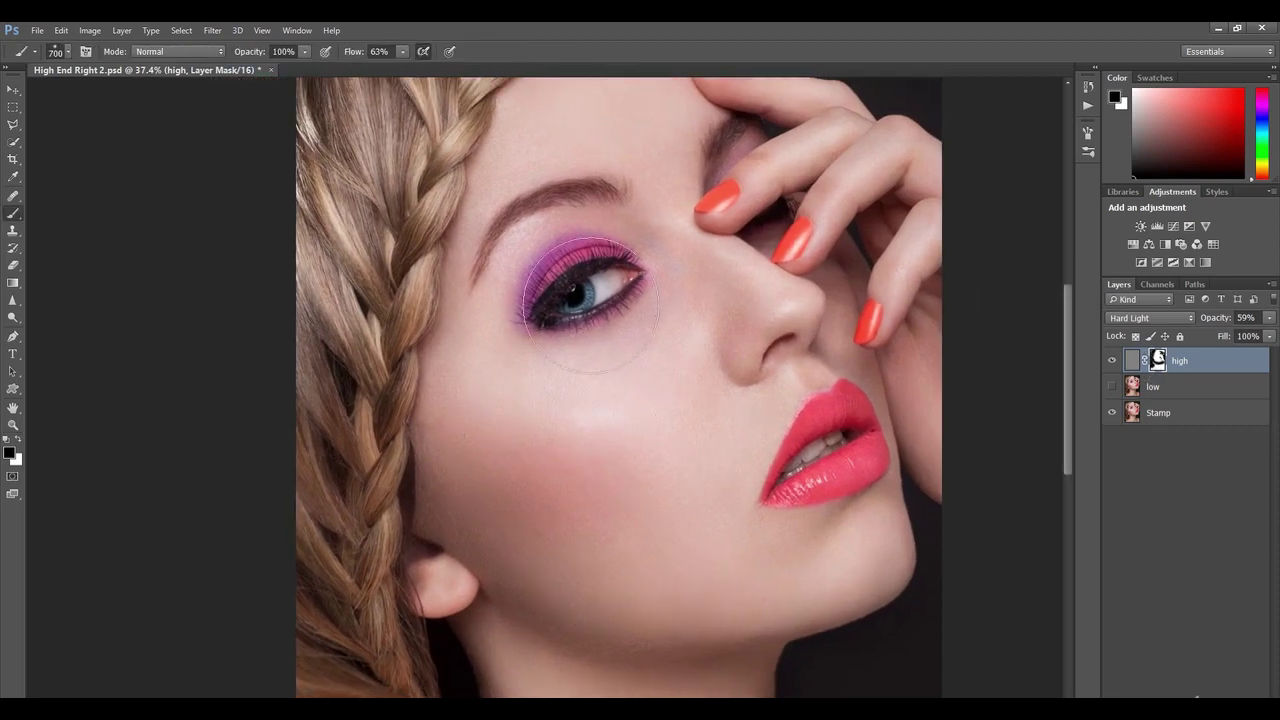
pyautogui.press('[')
pyautogui.press('[')
pyautogui.press('[')
# Delete the hidden low layer.
pyautogui.keyDown('shift'); pyautogui.click(1165, 387); pyautogui.keyUp('shift')
pyautogui.click(1168, 389)
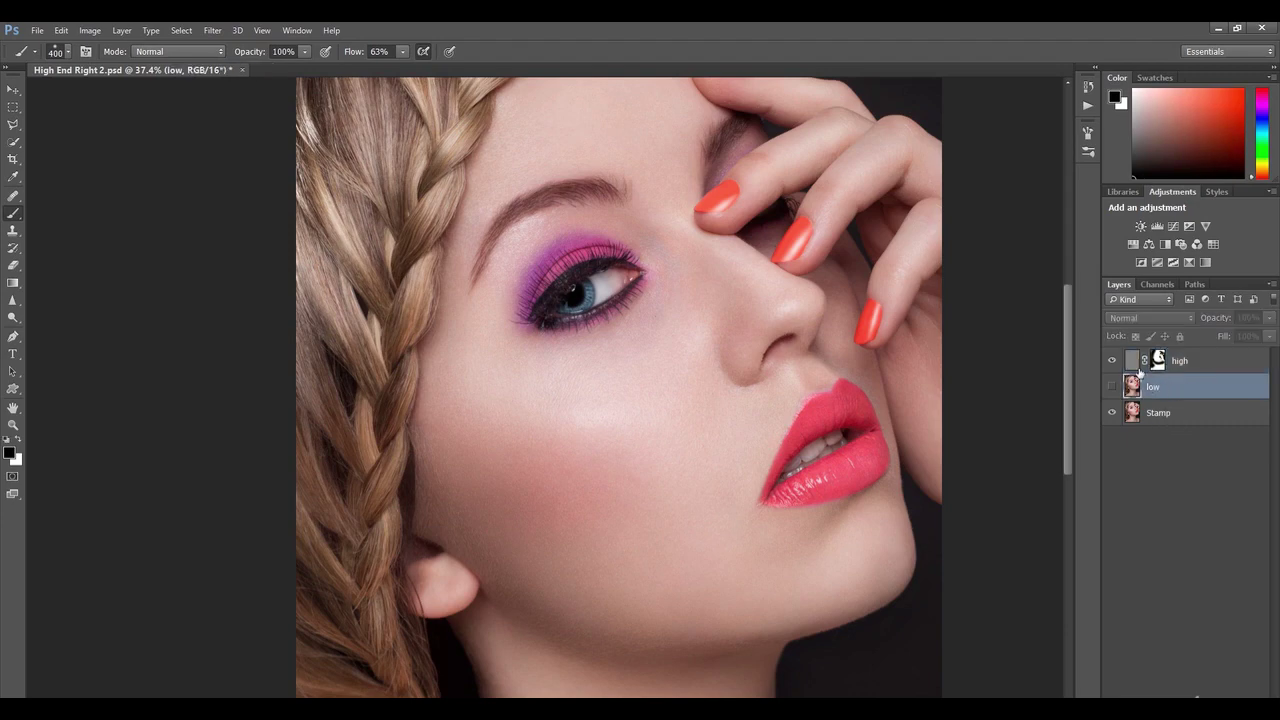
pyautogui.press('Delete')
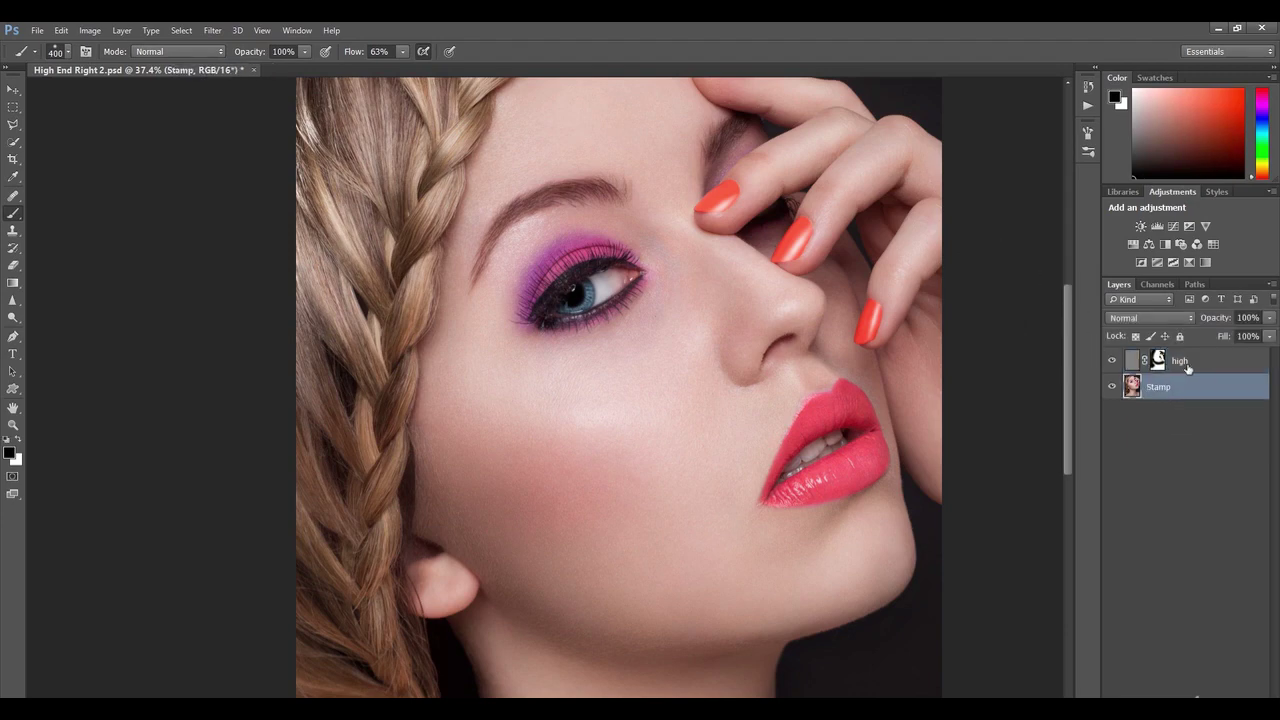
# Rename the high layer as Sharpen.
pyautogui.click(1186, 370)
pyautogui.doubleClick(1182, 363)
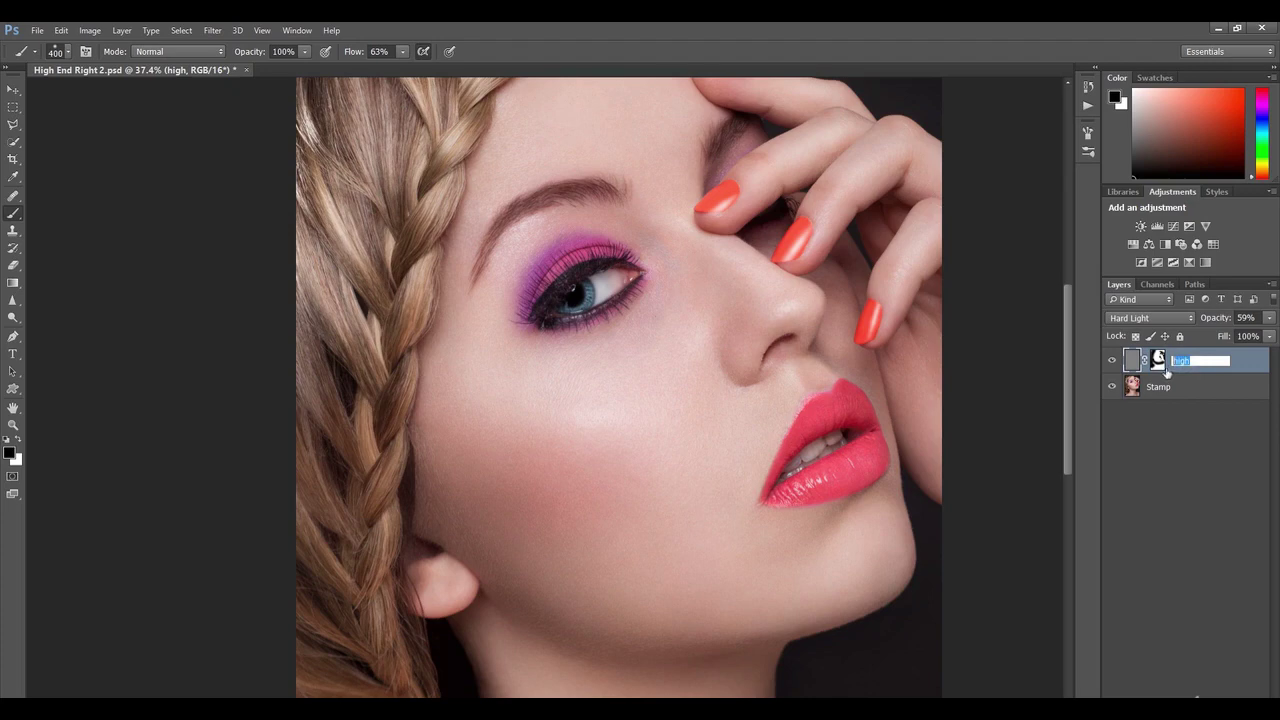
pyautogui.write('SHarpen')
pyautogui.press('Return')
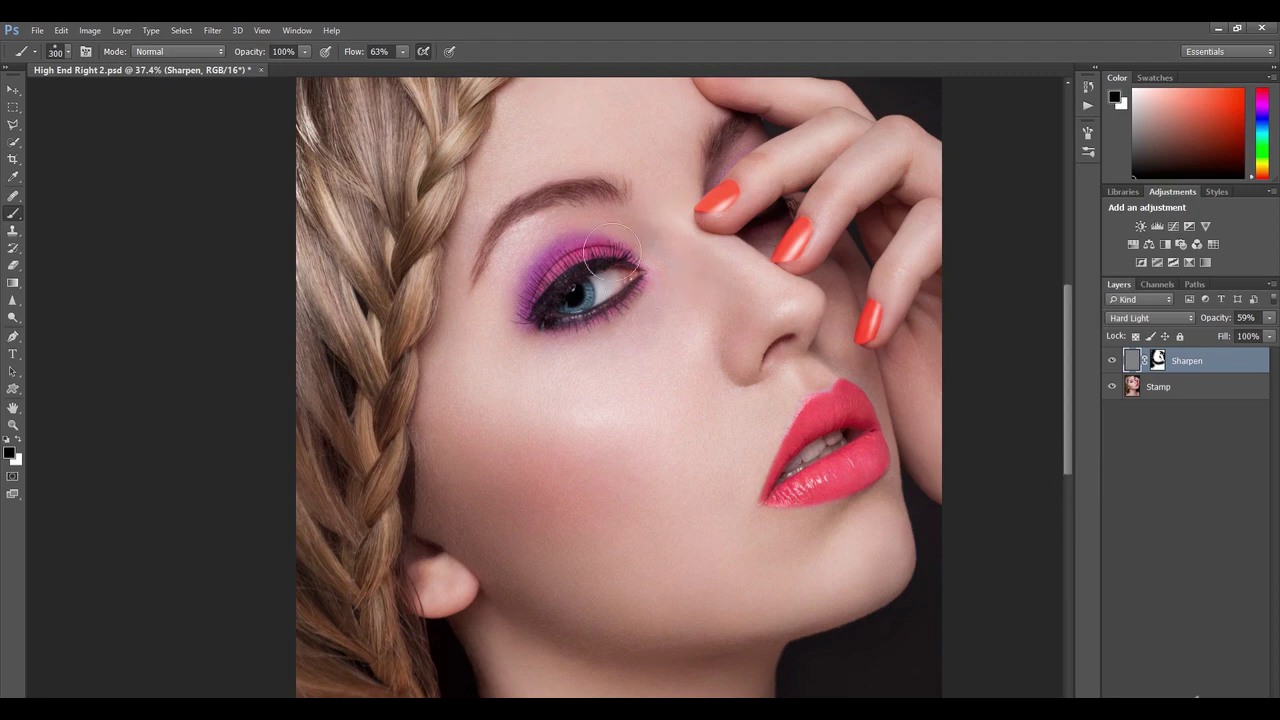
# Paint black on the Sharpen layer's mask over the eye and its makeup with a 200 px brush.
pyautogui.press('[')
pyautogui.press('[')
pyautogui.press('[')
pyautogui.press('[')
pyautogui.moveTo(535, 235)
pyautogui.mouseDown()
pyautogui.moveTo(504, 278)
pyautogui.moveTo(524, 254)
pyautogui.mouseUp()
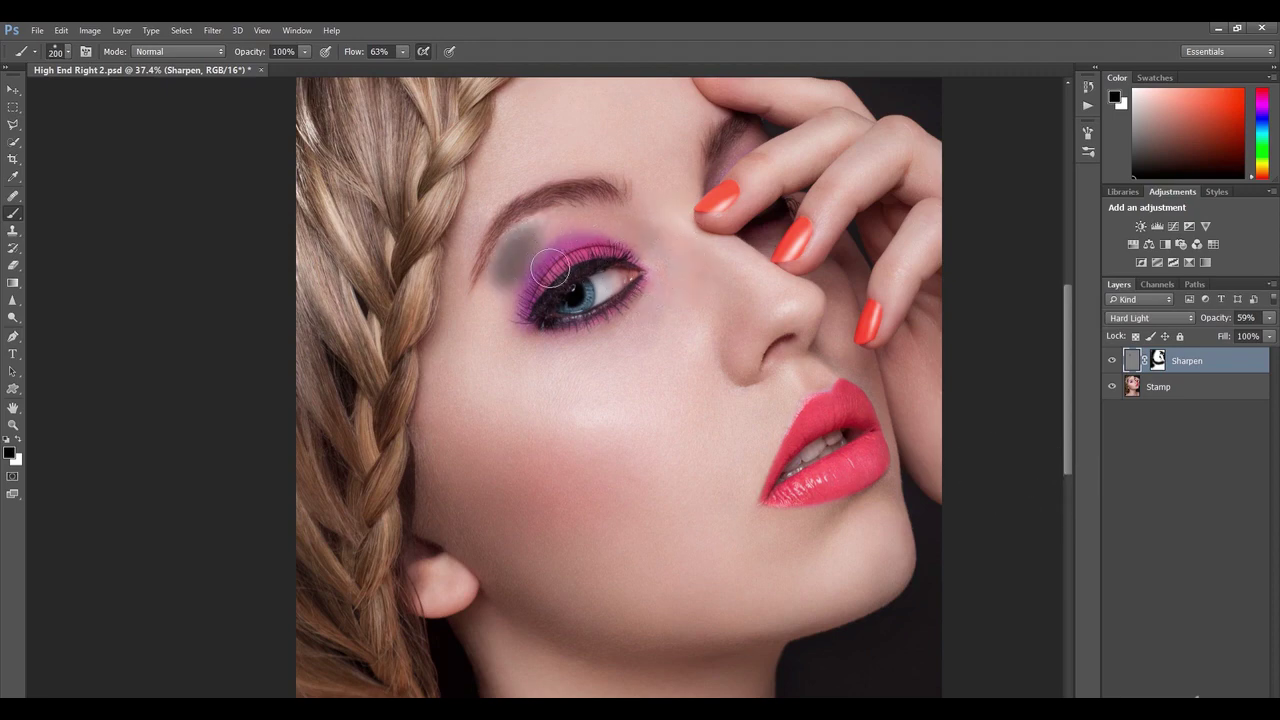
pyautogui.hotkey('ctrl', 'z')
pyautogui.click(1158, 366)
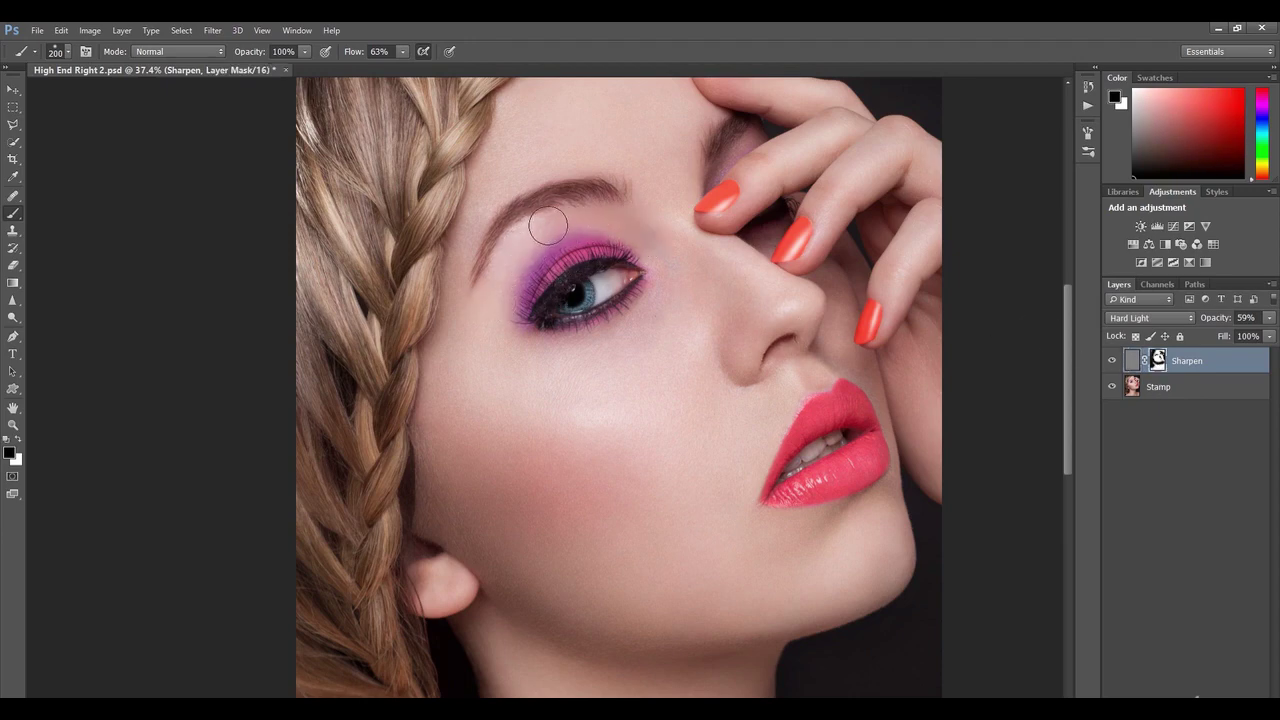
pyautogui.moveTo(542, 314)
pyautogui.mouseDown()
pyautogui.moveTo(539, 241)
pyautogui.moveTo(529, 266)
pyautogui.moveTo(523, 254)
pyautogui.moveTo(539, 228)
pyautogui.moveTo(501, 286)
pyautogui.moveTo(537, 226)
pyautogui.moveTo(576, 214)
pyautogui.moveTo(511, 277)
pyautogui.moveTo(576, 231)
pyautogui.moveTo(650, 266)
pyautogui.mouseUp()
# Create a new layer named Grey above the Sharpen layer.
pyautogui.hotkey('ctrl', 'shift', 'alt', 'n')
pyautogui.doubleClick(1165, 362)
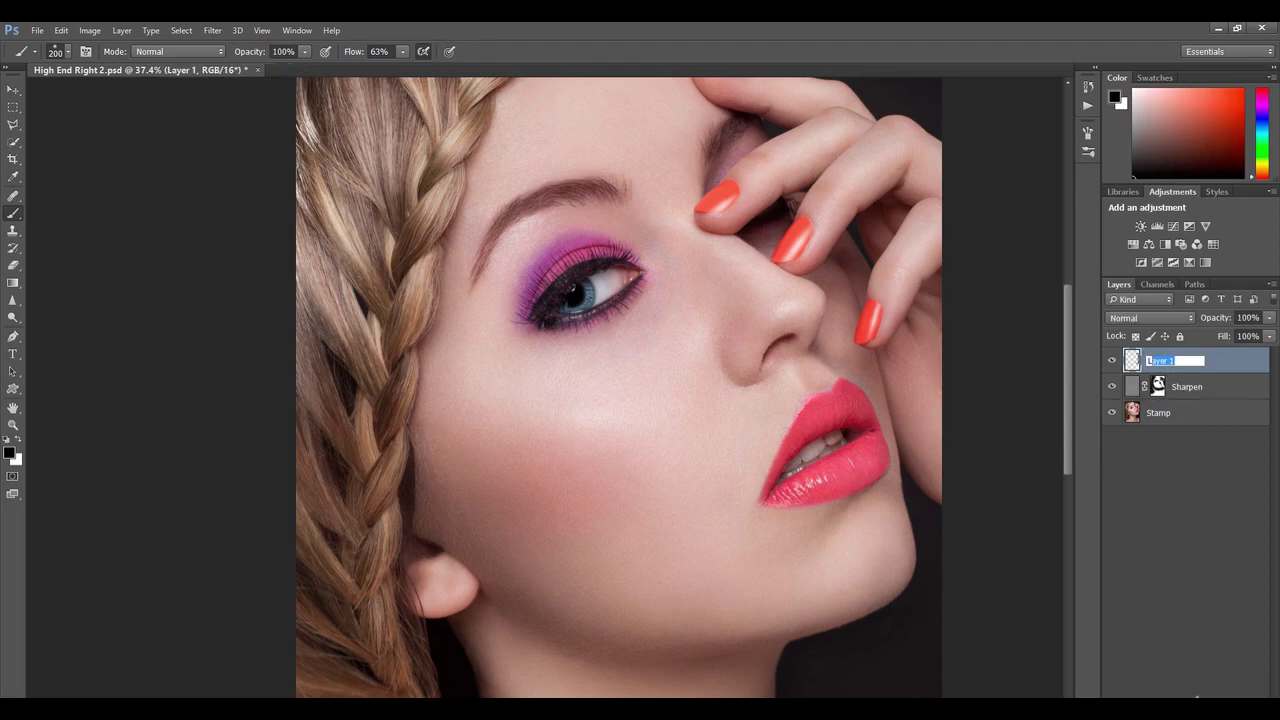
pyautogui.write('Grey')
pyautogui.press('Return')
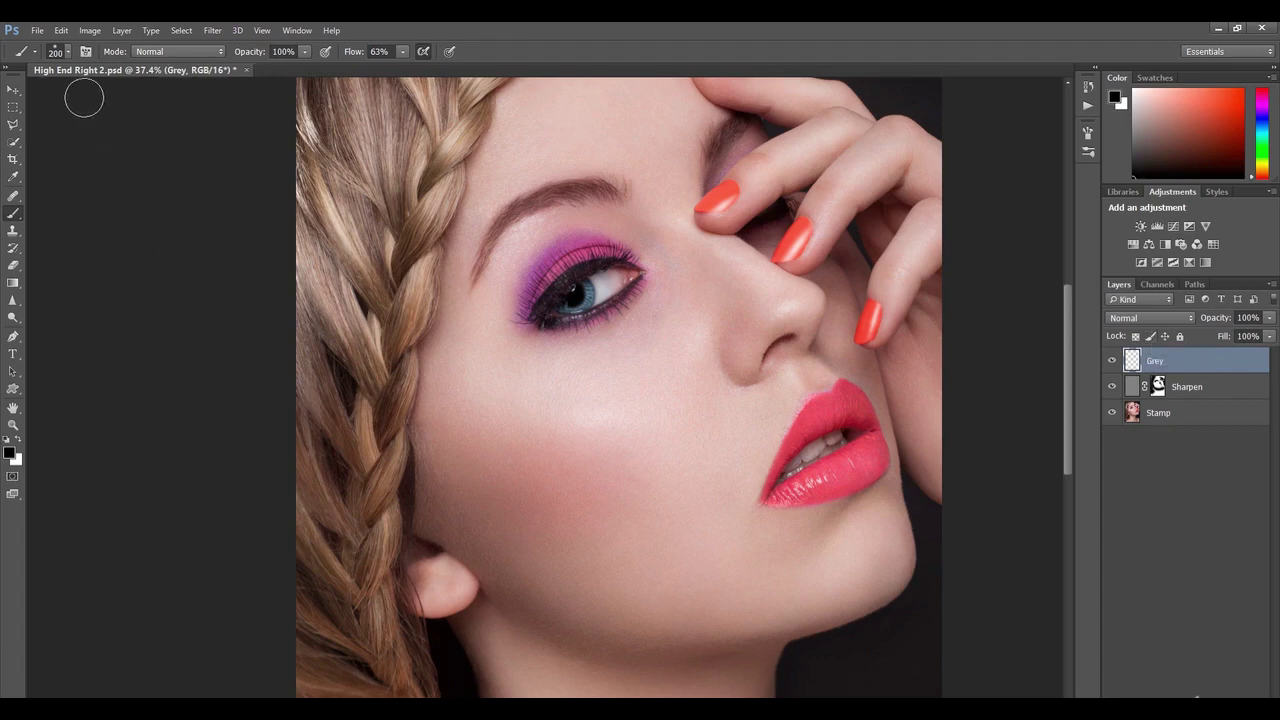
# Fill the Grey layer with 50% Gray and set its blend mode to Soft Light.
pyautogui.click(61, 30)
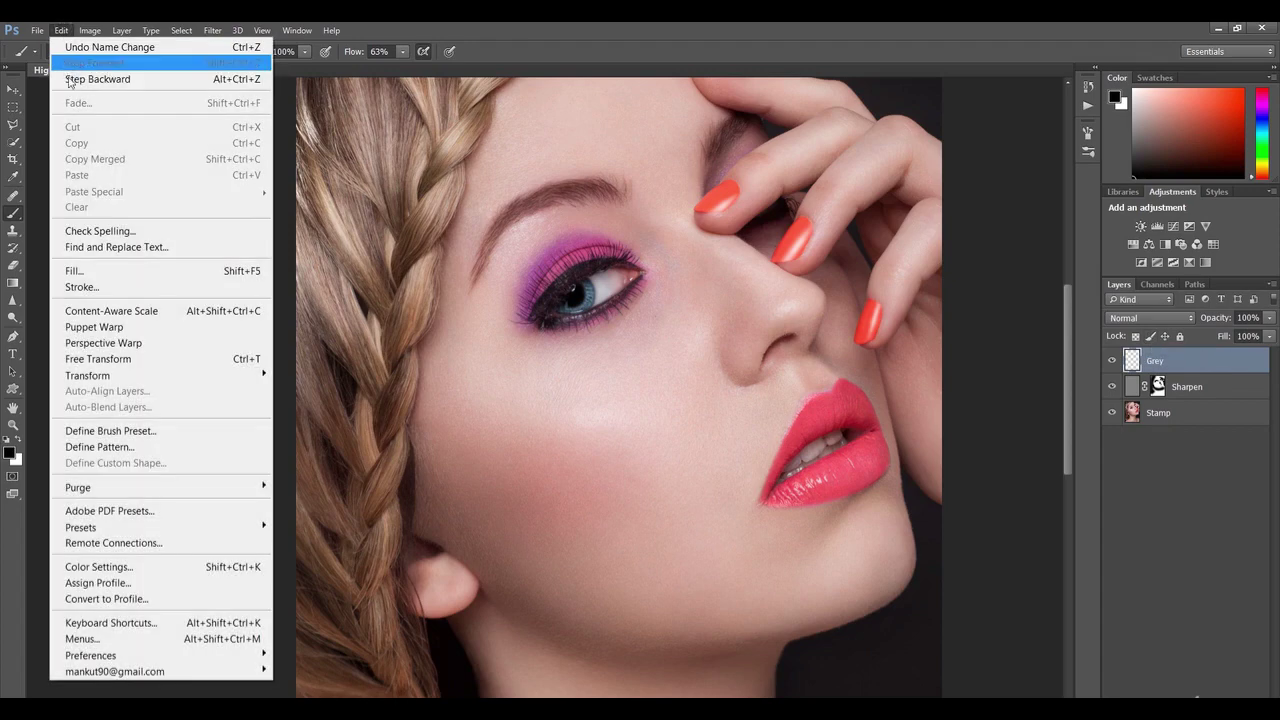
pyautogui.click(100, 271)
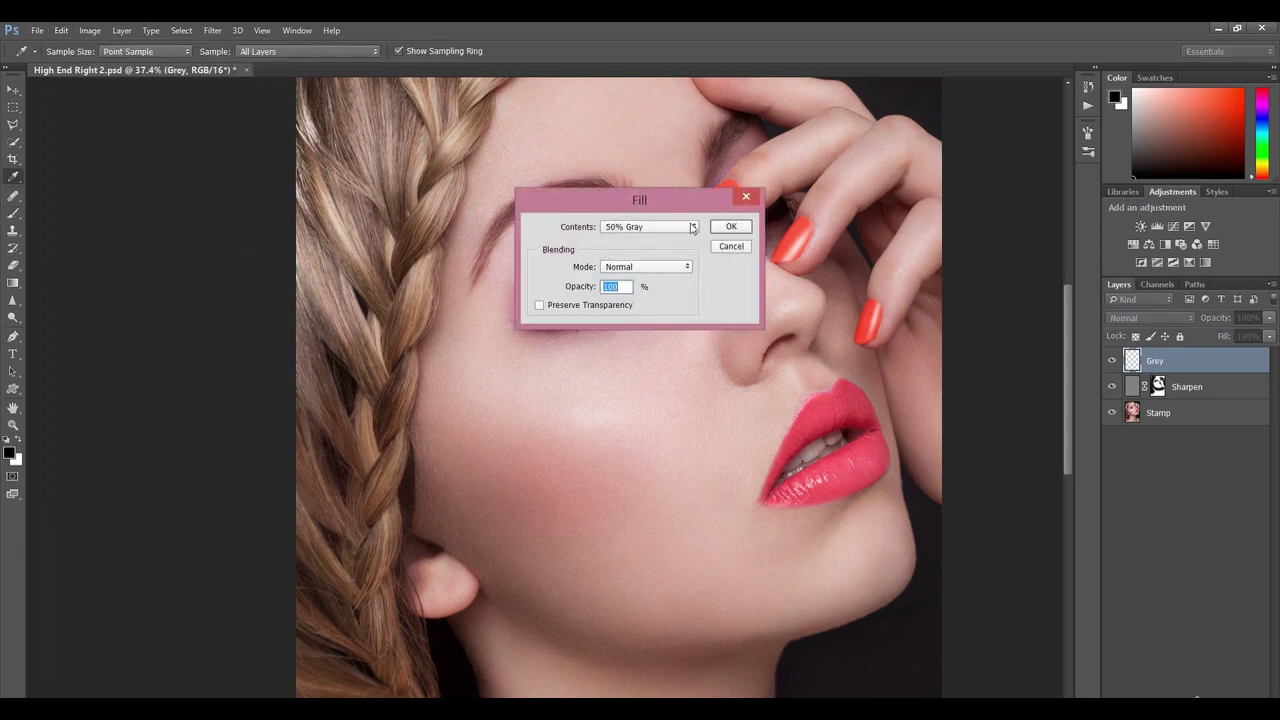
pyautogui.click(730, 227)
pyautogui.press('b')
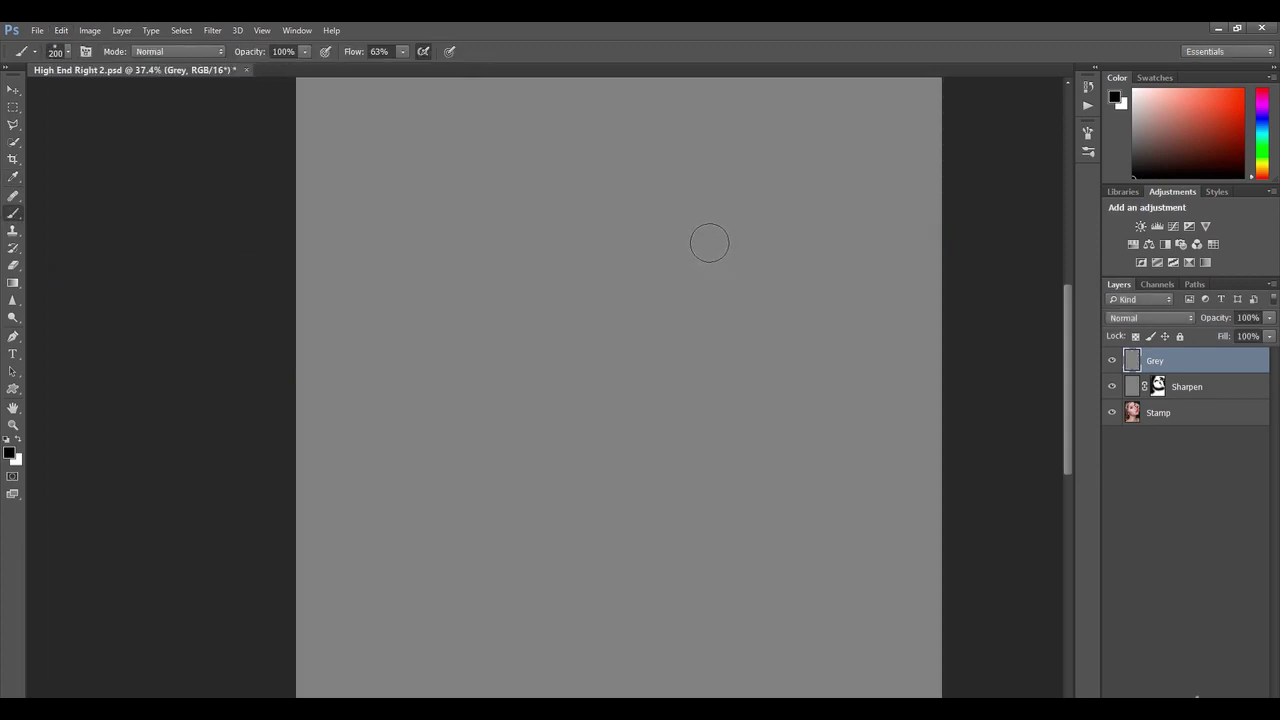
pyautogui.click(1133, 318)
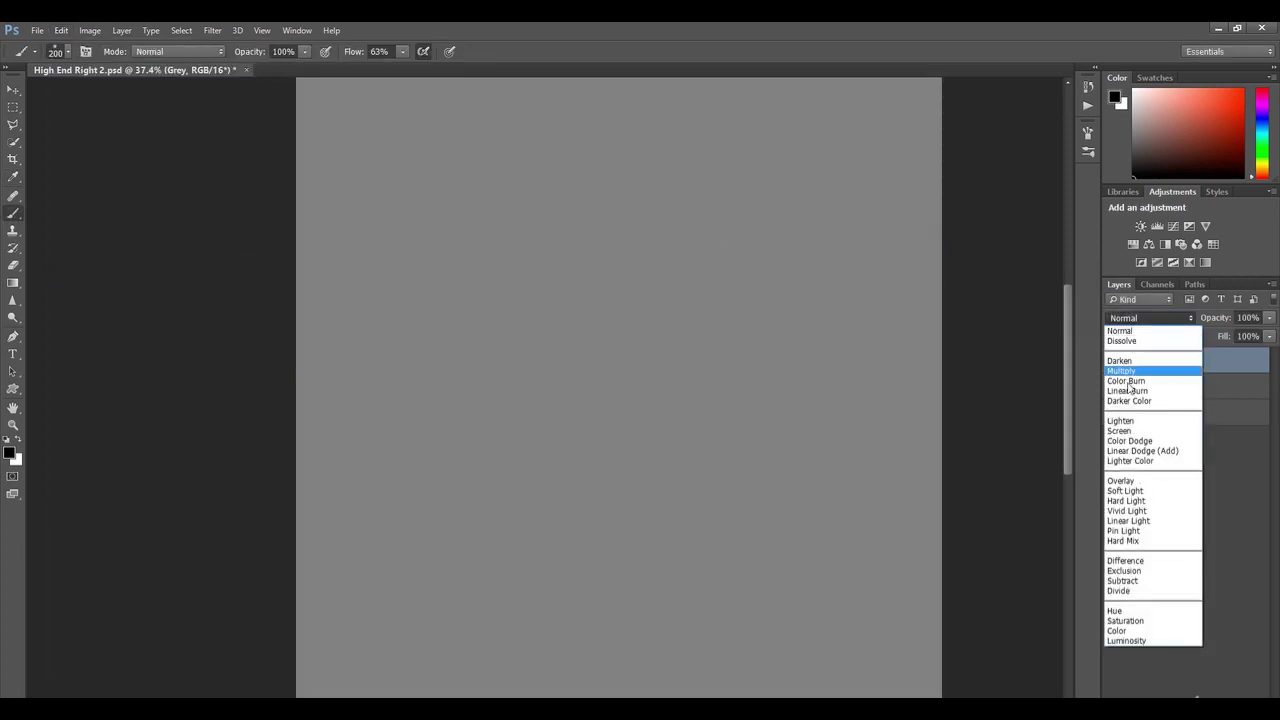
pyautogui.click(1137, 491)
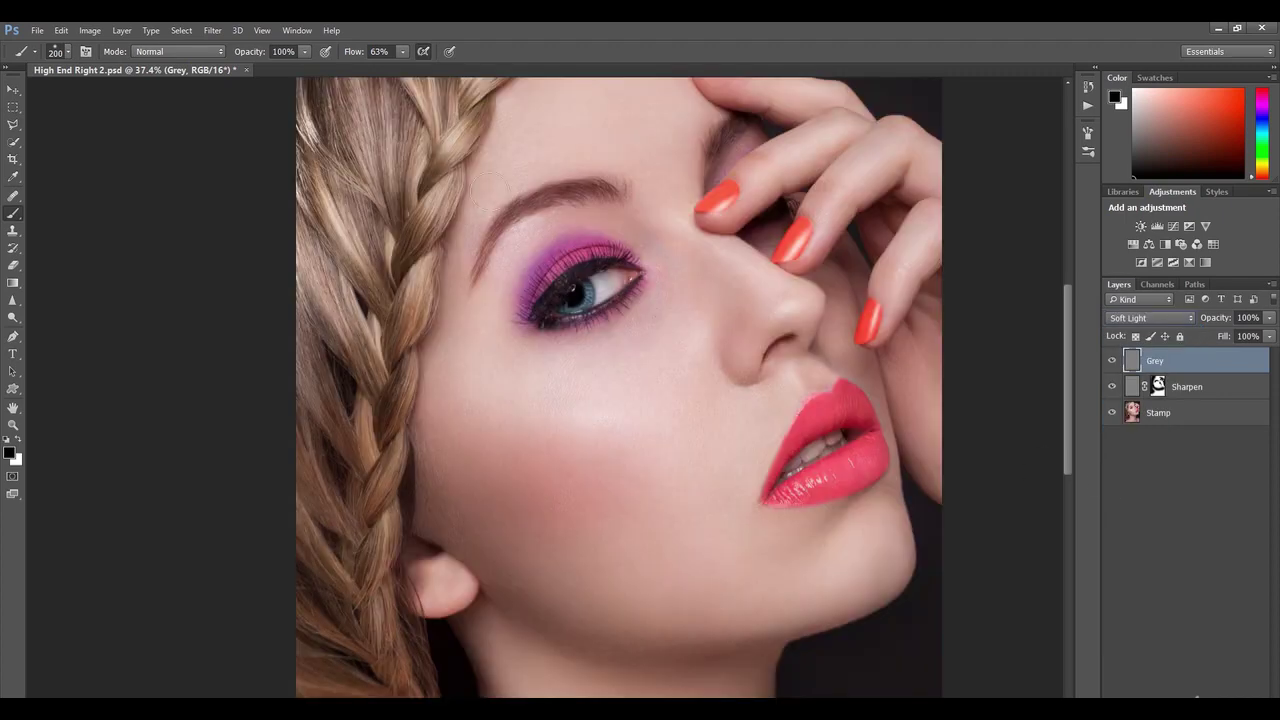
# Apply Add Noise to the Grey layer with an amount of 5.29%, Gaussian distribution and Monochromatic on.
pyautogui.click(213, 30)
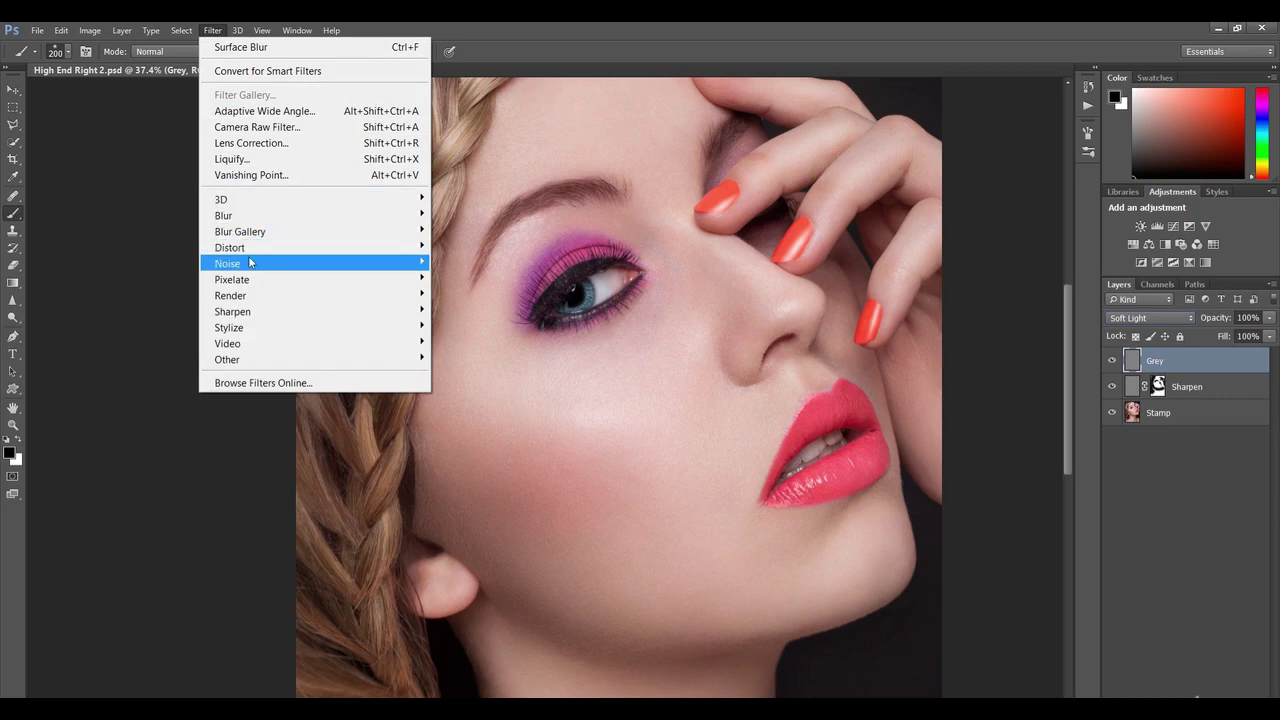
pyautogui.moveTo(254, 264)
pyautogui.click(456, 264)
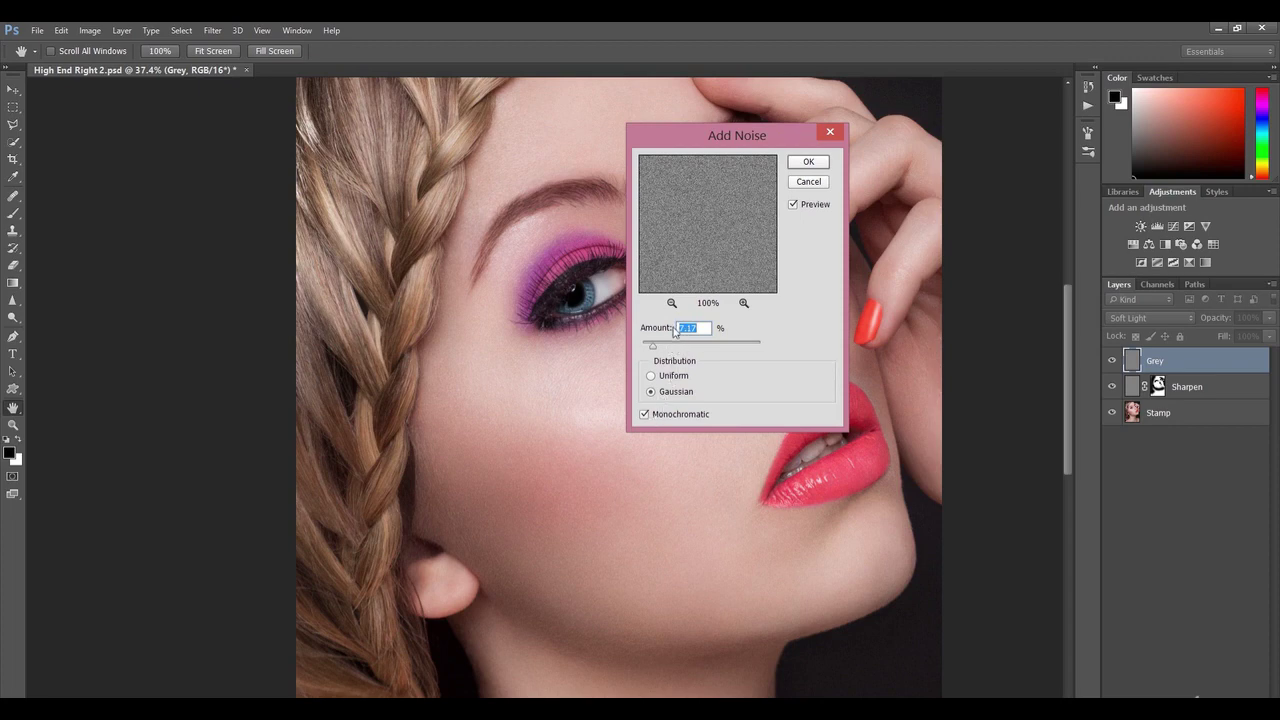
pyautogui.moveTo(668, 348); pyautogui.dragTo(674, 348)
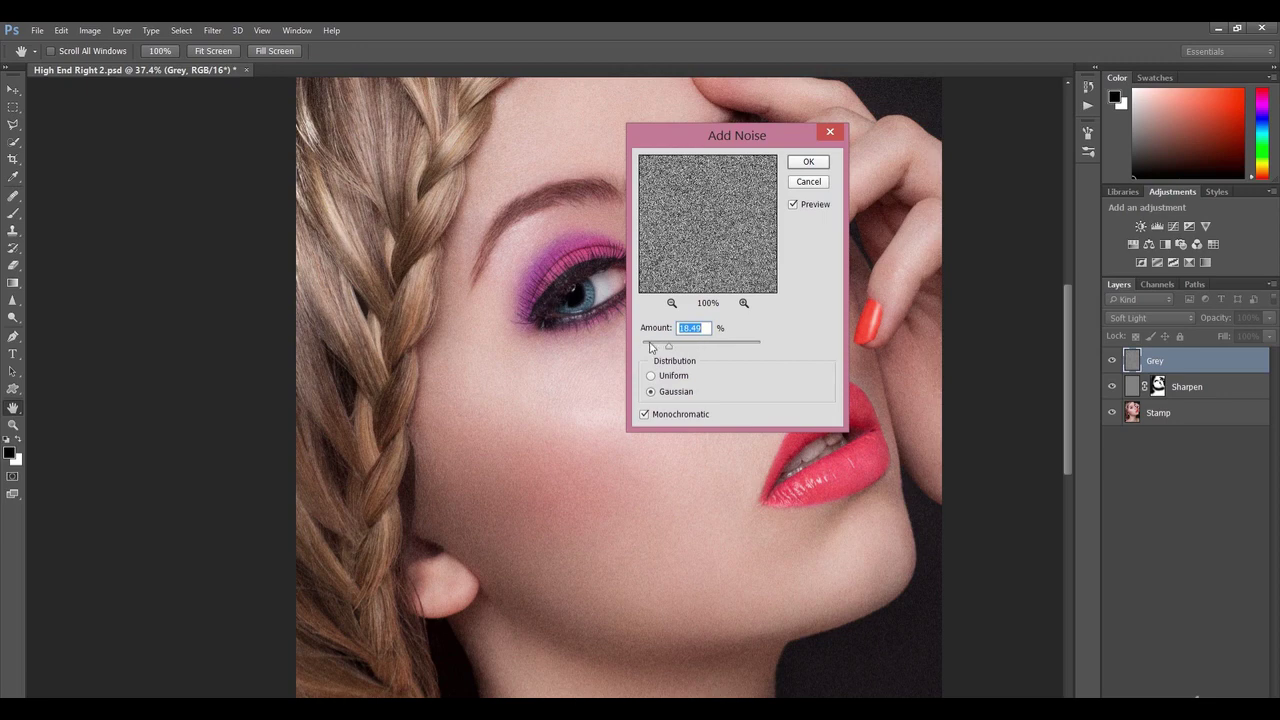
pyautogui.moveTo(650, 346); pyautogui.dragTo(652, 347)
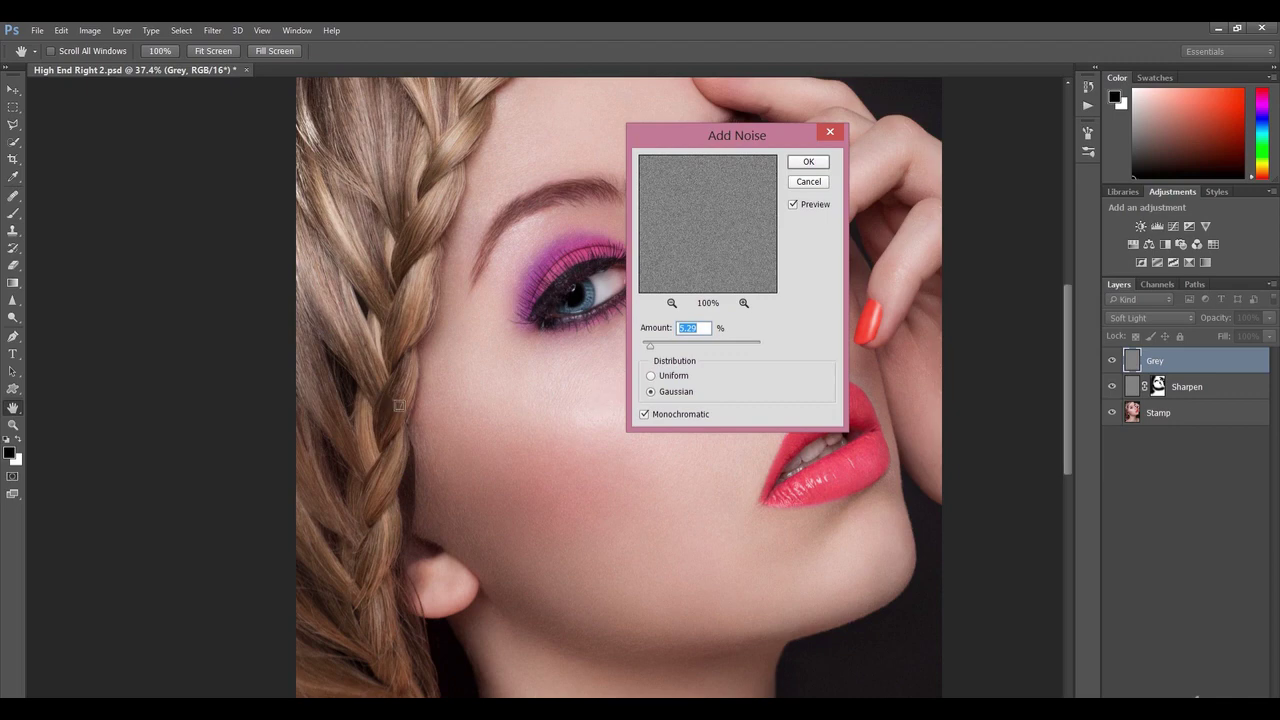
pyautogui.click(793, 205)
pyautogui.click(808, 162)
pyautogui.press('b')
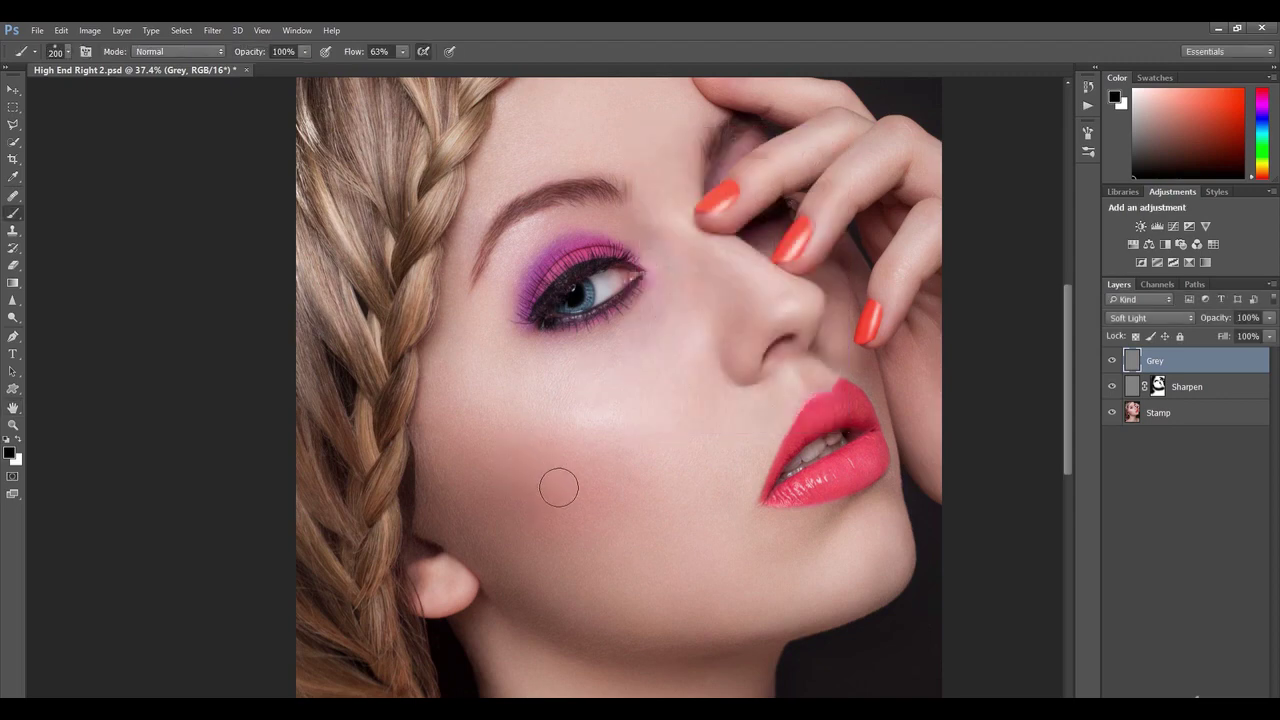
# Add a white layer mask to the Grey layer and set the brush flow to 100%.
pyautogui.click(1196, 698)
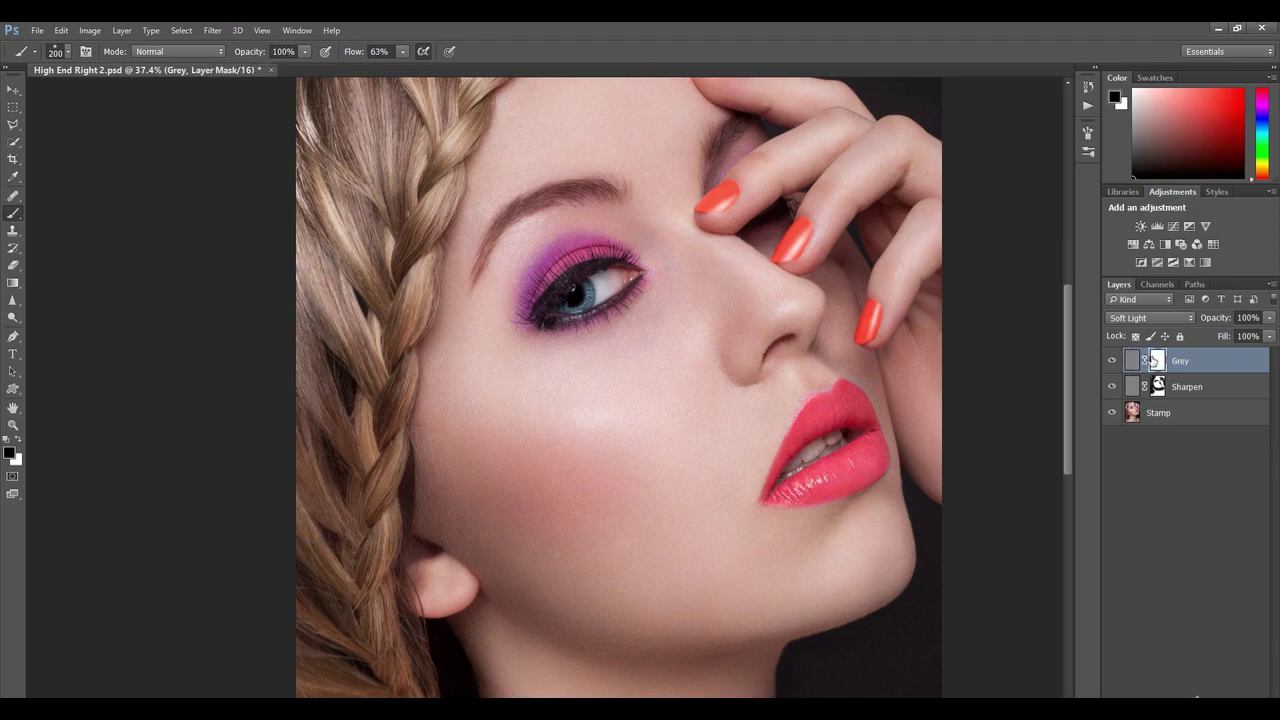
pyautogui.press('z')
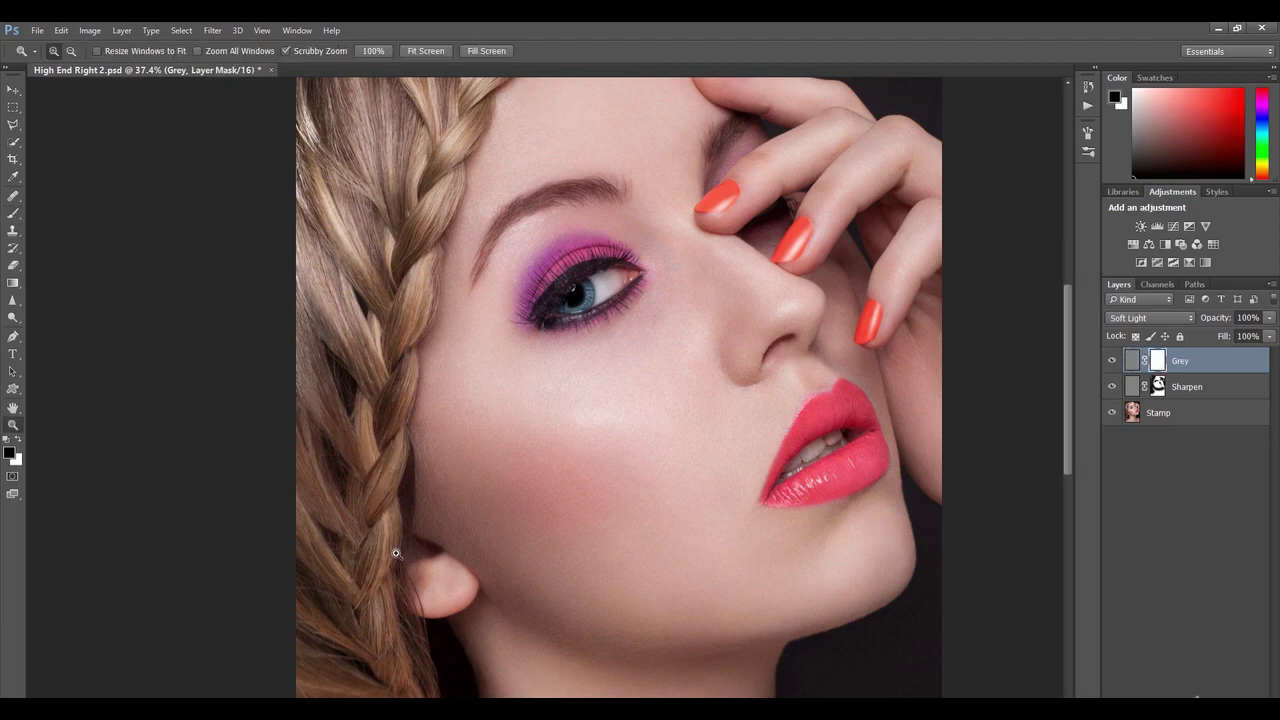
pyautogui.keyDown('alt'); pyautogui.click(396, 553); pyautogui.keyUp('alt')
pyautogui.press('b')
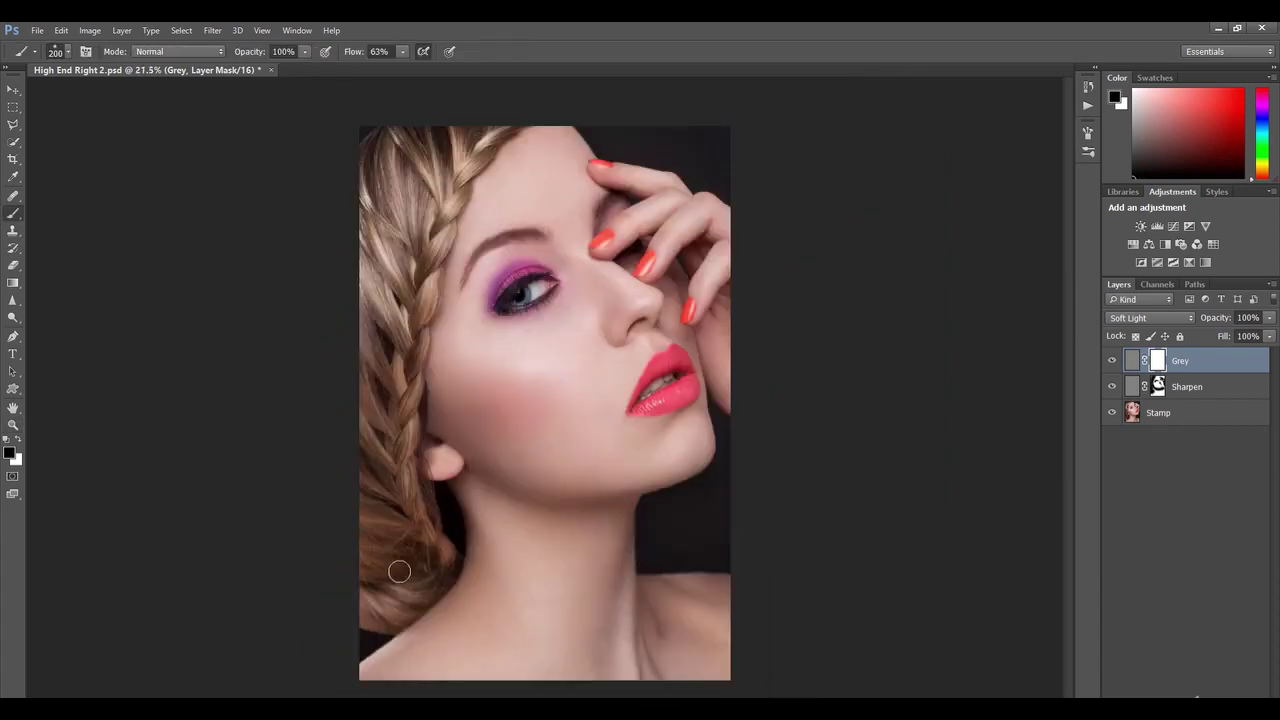
pyautogui.moveTo(348, 52); pyautogui.dragTo(406, 56)
# Paint black on the Grey layer's mask over the braided hair with a 900 px brush.
pyautogui.press(']')
pyautogui.press(']')
pyautogui.press(']')
pyautogui.press(']')
pyautogui.press(']')
pyautogui.press(']')
pyautogui.press(']')
pyautogui.press(']')
pyautogui.moveTo(408, 537)
pyautogui.mouseDown()
pyautogui.moveTo(371, 523)
pyautogui.moveTo(500, 445)
pyautogui.mouseUp()
# Mask the eye out of the Grey layer by painting black with a 500 px brush.
pyautogui.hotkey('ctrl', 'space')
pyautogui.moveTo(523, 366)
pyautogui.mouseDown()
pyautogui.moveTo(566, 346)
pyautogui.moveTo(560, 330)
pyautogui.mouseUp()
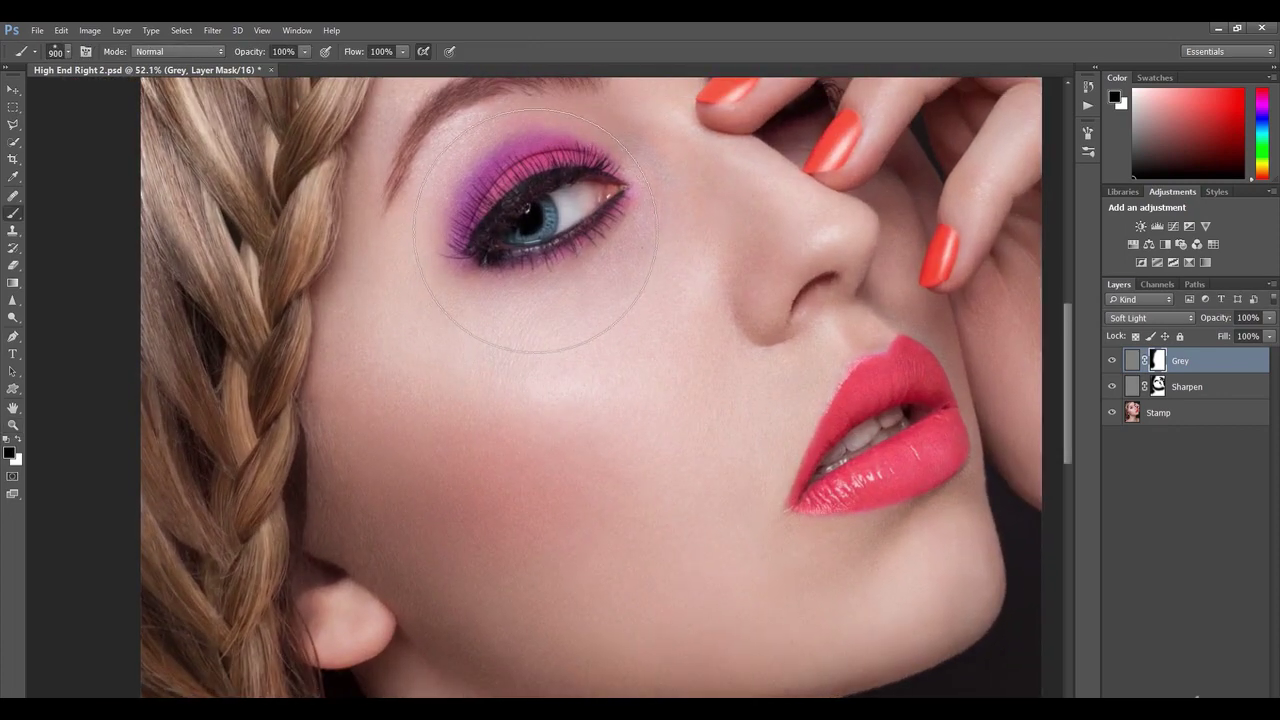
pyautogui.press('[')
pyautogui.press('[')
pyautogui.press('[')
pyautogui.press('[')
pyautogui.moveTo(557, 198)
pyautogui.mouseDown()
pyautogui.moveTo(520, 207)
pyautogui.moveTo(565, 205)
pyautogui.mouseUp()
# Paint black on the Sharpen layer's mask over the eye, and reselect the Grey layer's mask.
pyautogui.click(1159, 392)
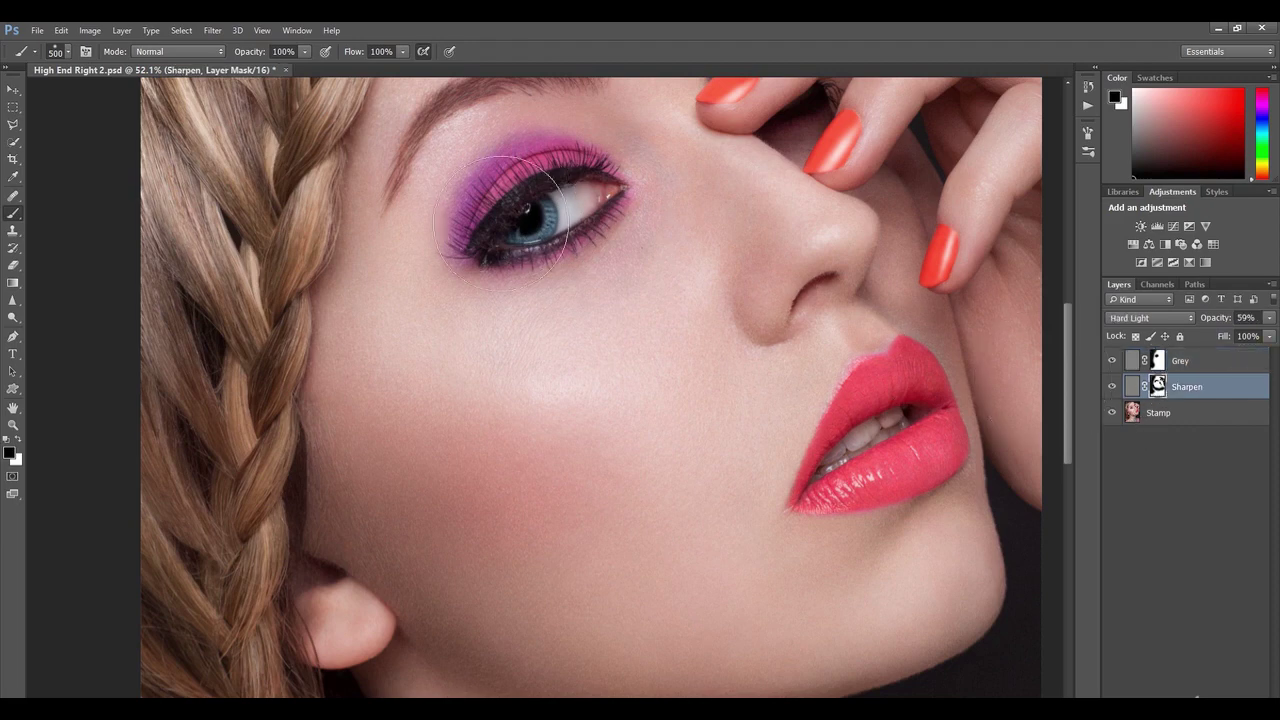
pyautogui.moveTo(560, 198)
pyautogui.mouseDown()
pyautogui.moveTo(515, 215)
pyautogui.moveTo(527, 198)
pyautogui.moveTo(596, 191)
pyautogui.moveTo(468, 232)
pyautogui.moveTo(536, 228)
pyautogui.moveTo(586, 250)
pyautogui.moveTo(590, 199)
pyautogui.moveTo(608, 186)
pyautogui.moveTo(588, 198)
pyautogui.moveTo(553, 178)
pyautogui.moveTo(564, 221)
pyautogui.moveTo(577, 185)
pyautogui.mouseUp()
pyautogui.click(1163, 362)
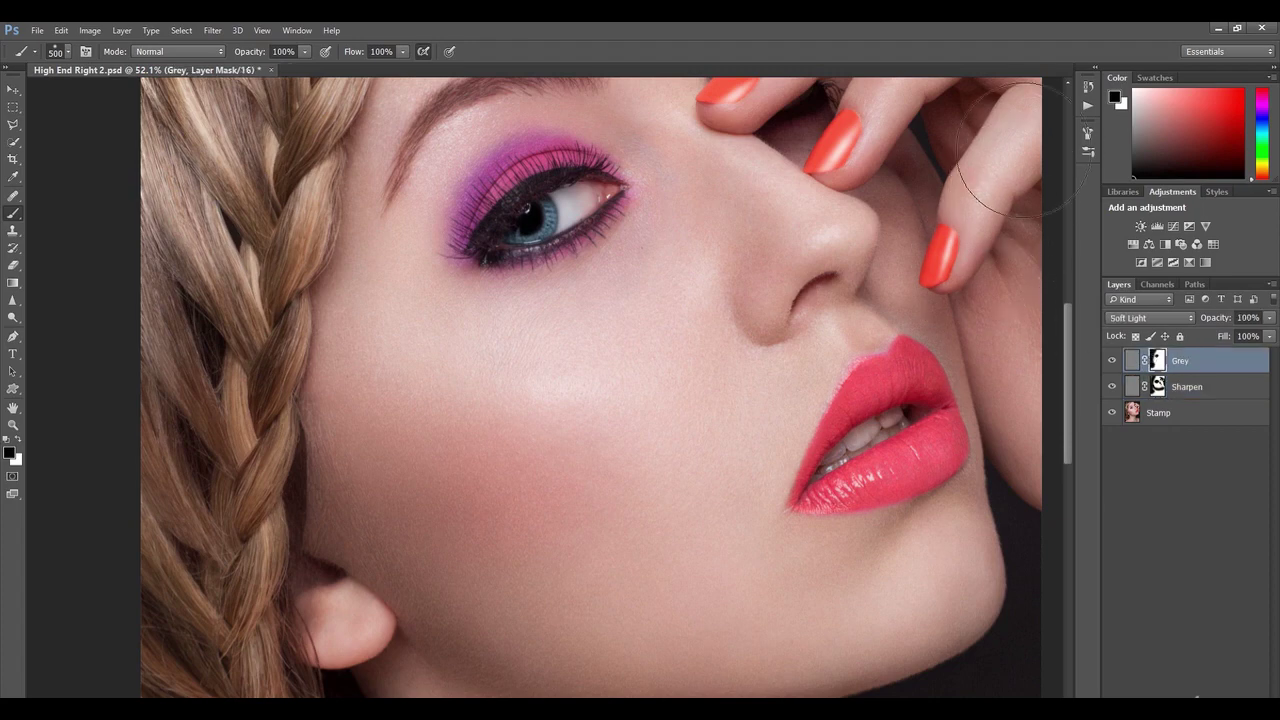
# Paint black on the Grey layer's mask over the hand and fingernails with a 300 px brush.
pyautogui.moveTo(1030, 320); pyautogui.dragTo(1000, 322)
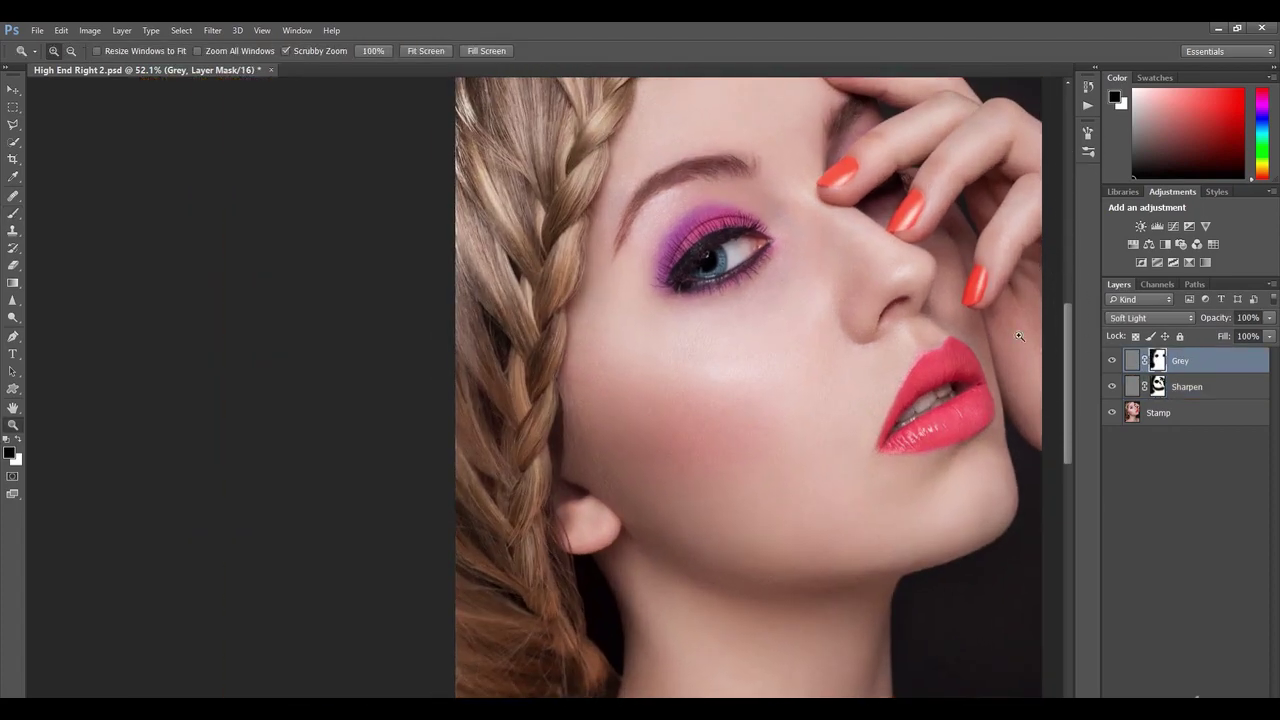
pyautogui.press('[')
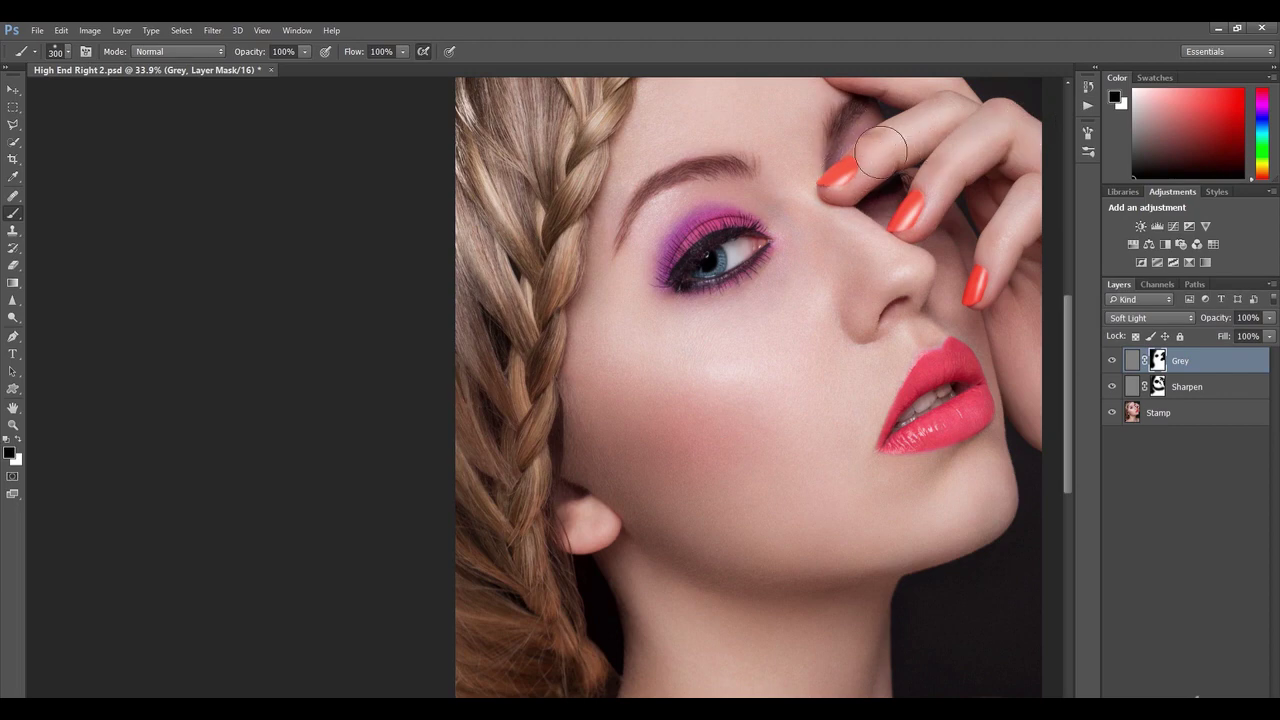
pyautogui.moveTo(917, 150); pyautogui.dragTo(903, 240)
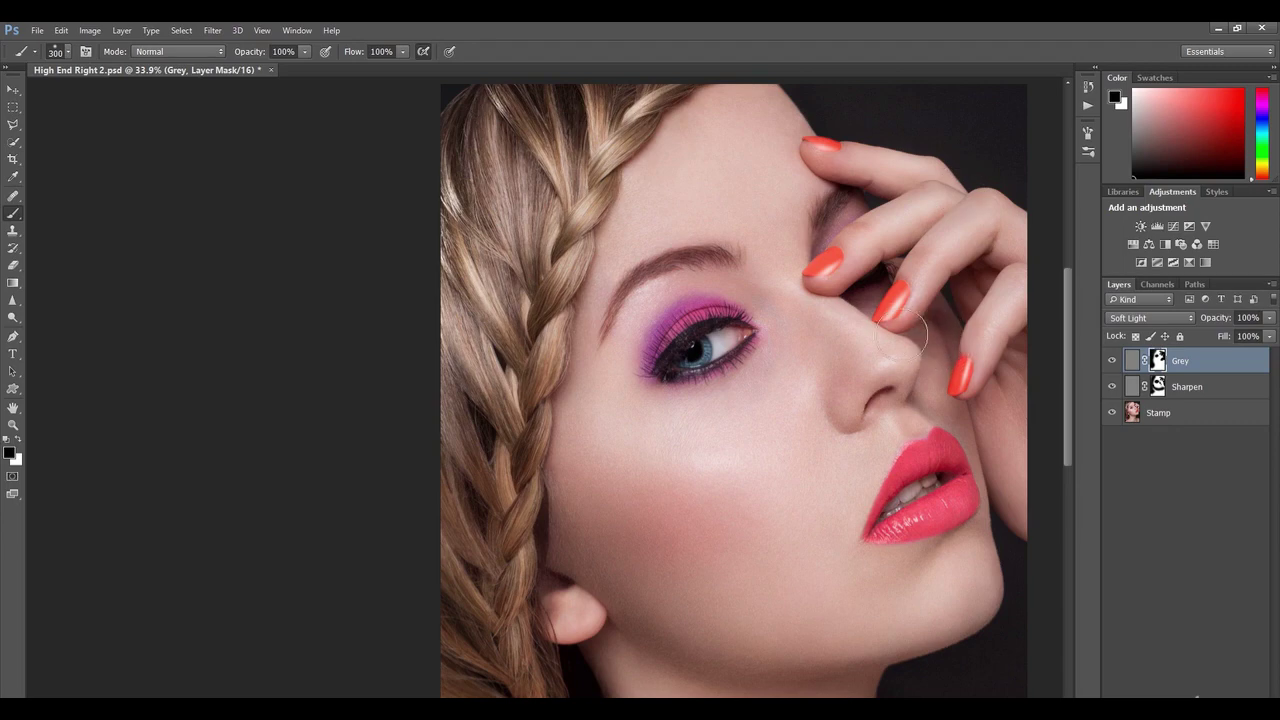
pyautogui.moveTo(866, 440)
pyautogui.mouseDown()
pyautogui.moveTo(889, 320)
pyautogui.moveTo(921, 295)
pyautogui.mouseUp()
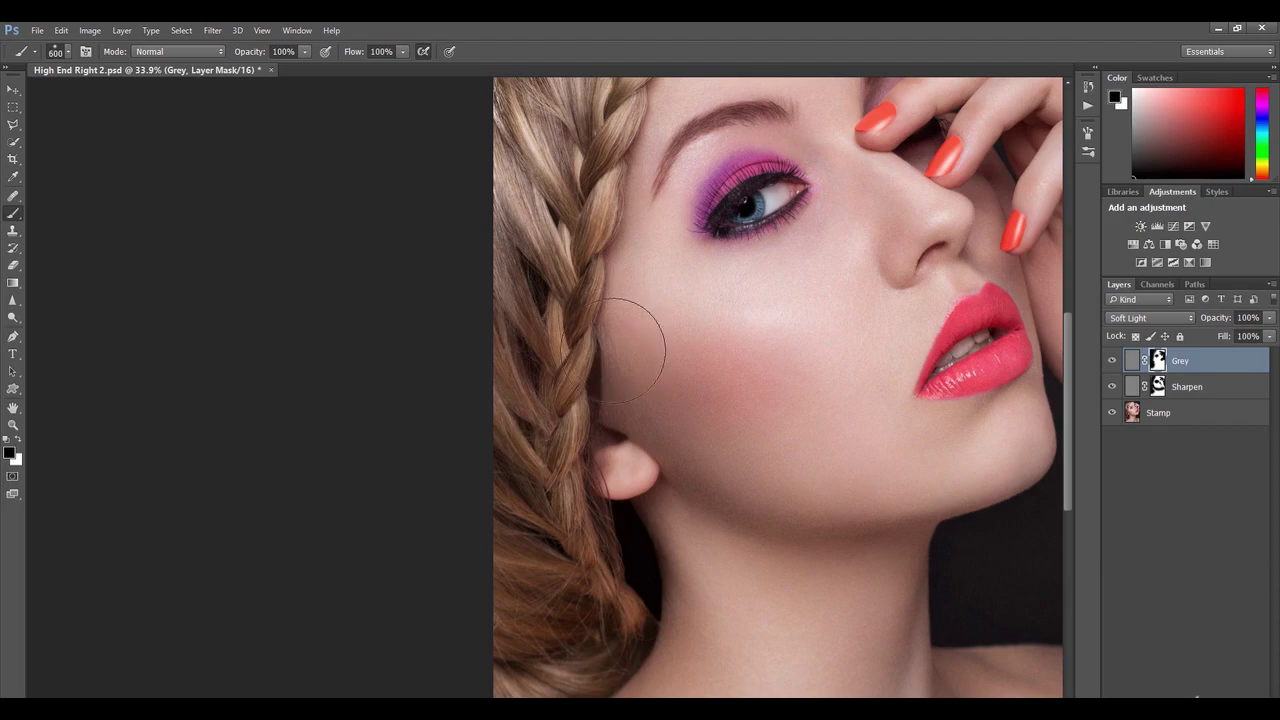
# Paint black on the Grey layer's mask along the jaw below the cheek with a 600 px brush, and check the skin texture.
pyautogui.press(']')
pyautogui.press(']')
pyautogui.press(']')
pyautogui.moveTo(686, 470)
pyautogui.mouseDown()
pyautogui.moveTo(833, 512)
pyautogui.moveTo(1007, 479)
pyautogui.moveTo(1056, 428)
pyautogui.moveTo(803, 470)
pyautogui.mouseUp()
pyautogui.press('z')
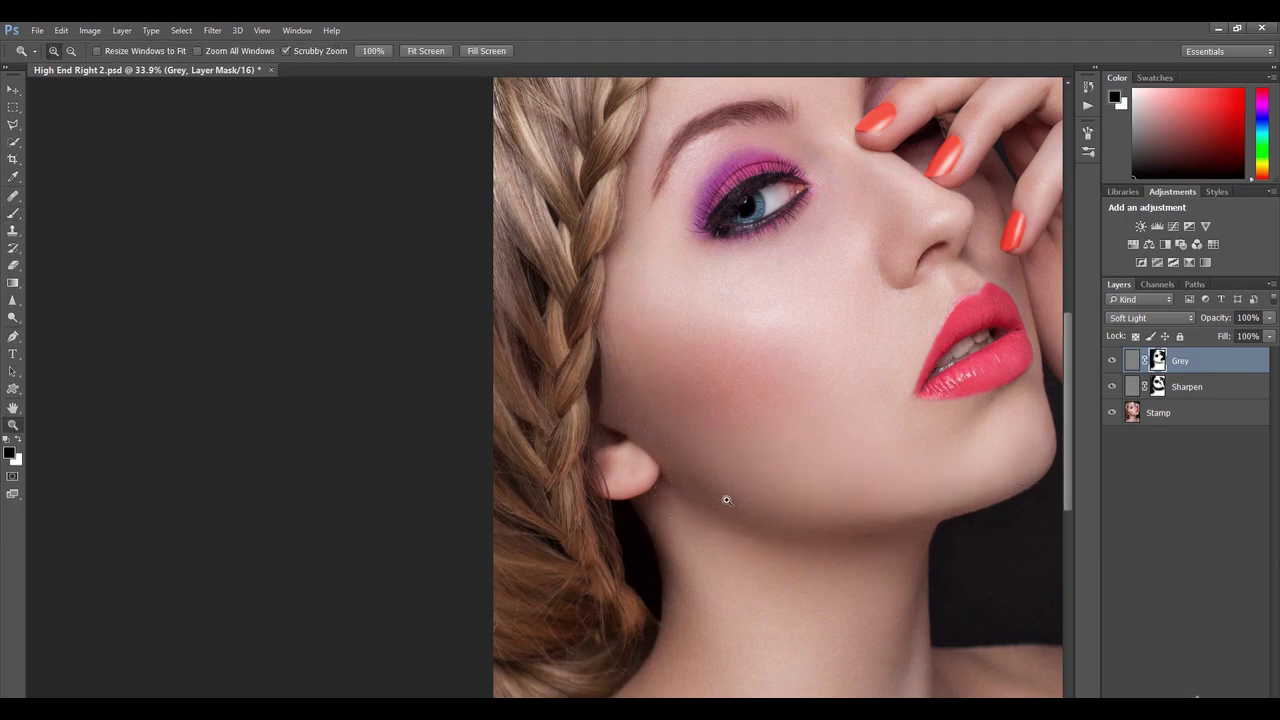
pyautogui.moveTo(723, 500); pyautogui.dragTo(791, 503)
pyautogui.press('b')
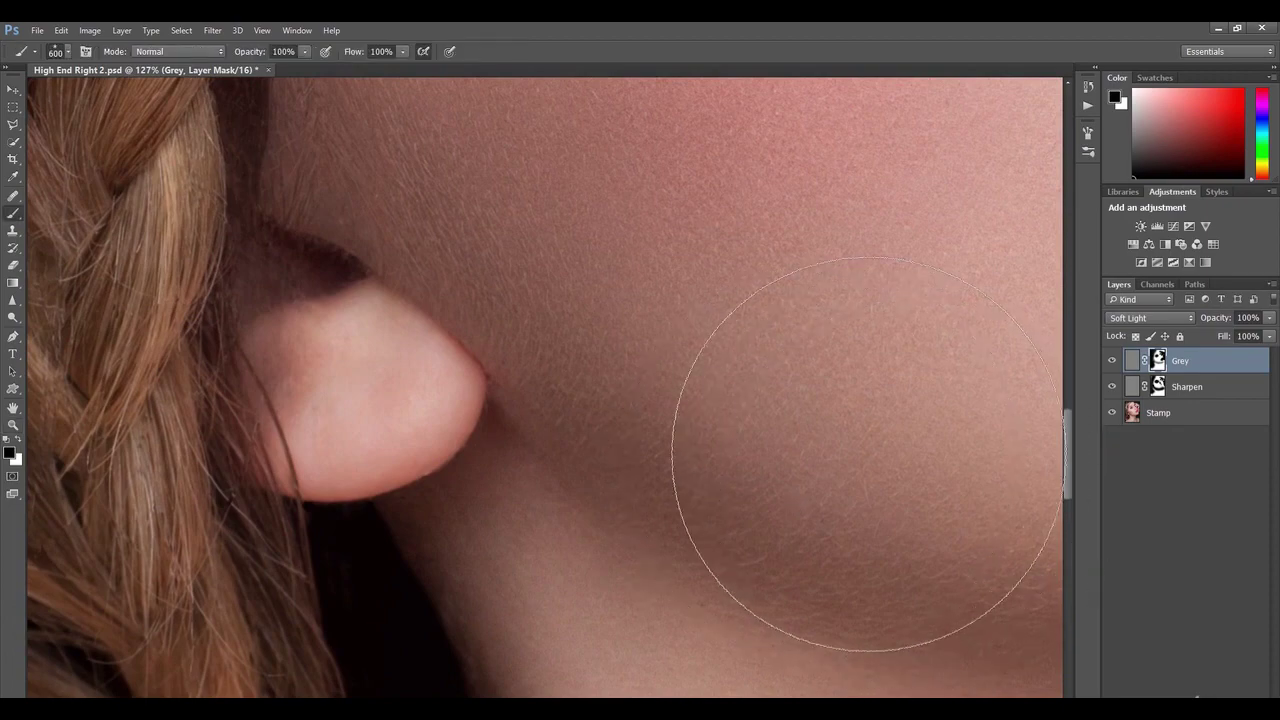
pyautogui.press('z')
pyautogui.moveTo(779, 398); pyautogui.dragTo(796, 350)
pyautogui.press('b')
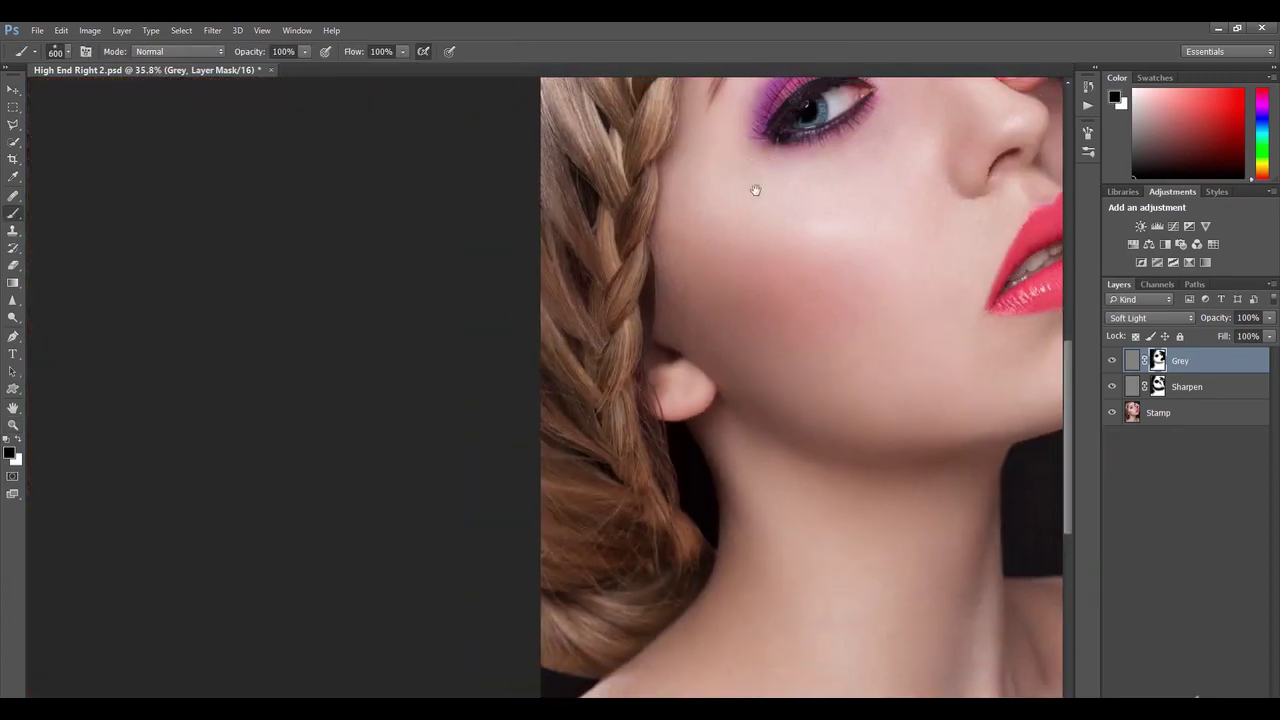
pyautogui.moveTo(757, 191); pyautogui.dragTo(674, 400)
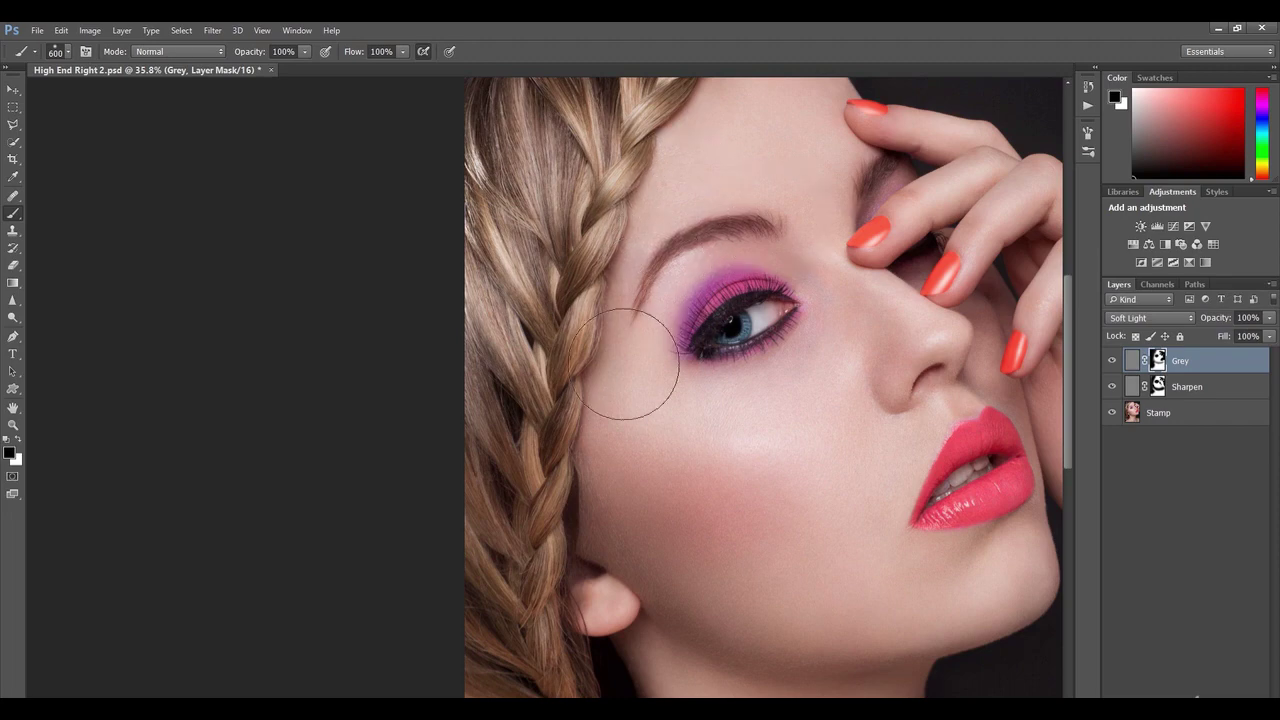
# Group the Grey and Sharpen layers and name the group Sharpening.
pyautogui.press('z')
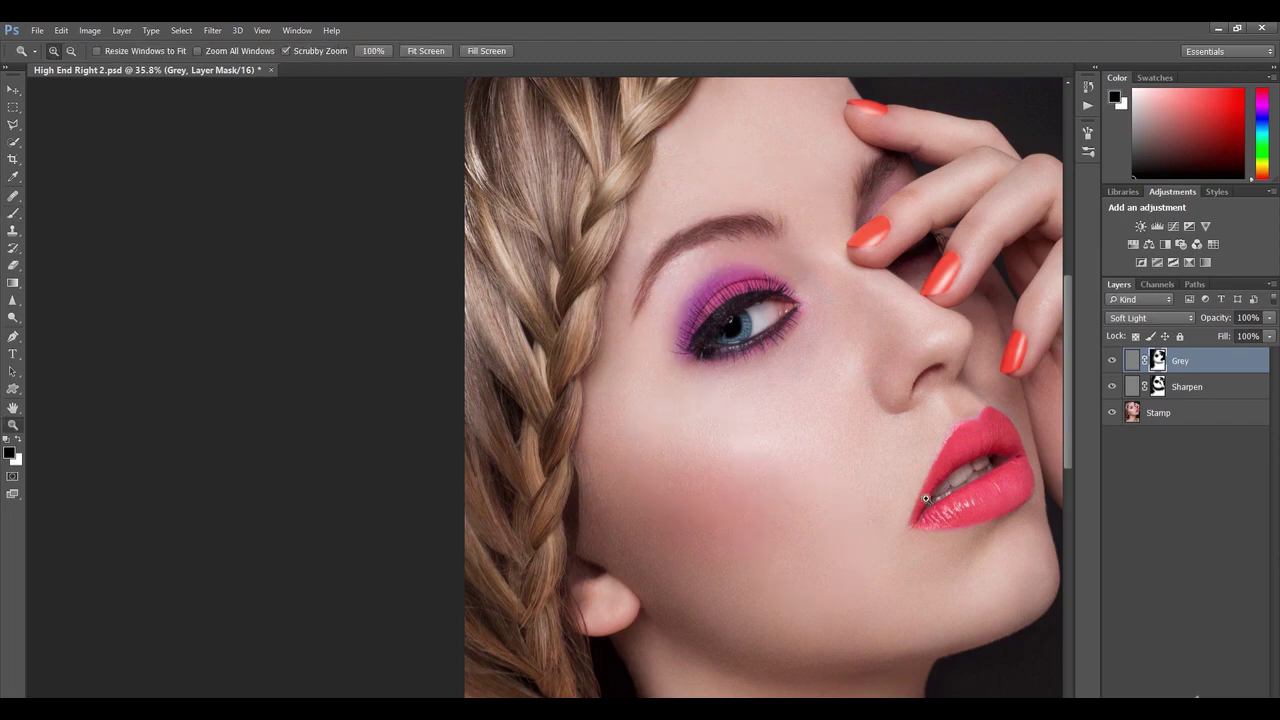
pyautogui.keyDown('shift'); pyautogui.click(1200, 389); pyautogui.keyUp('shift')
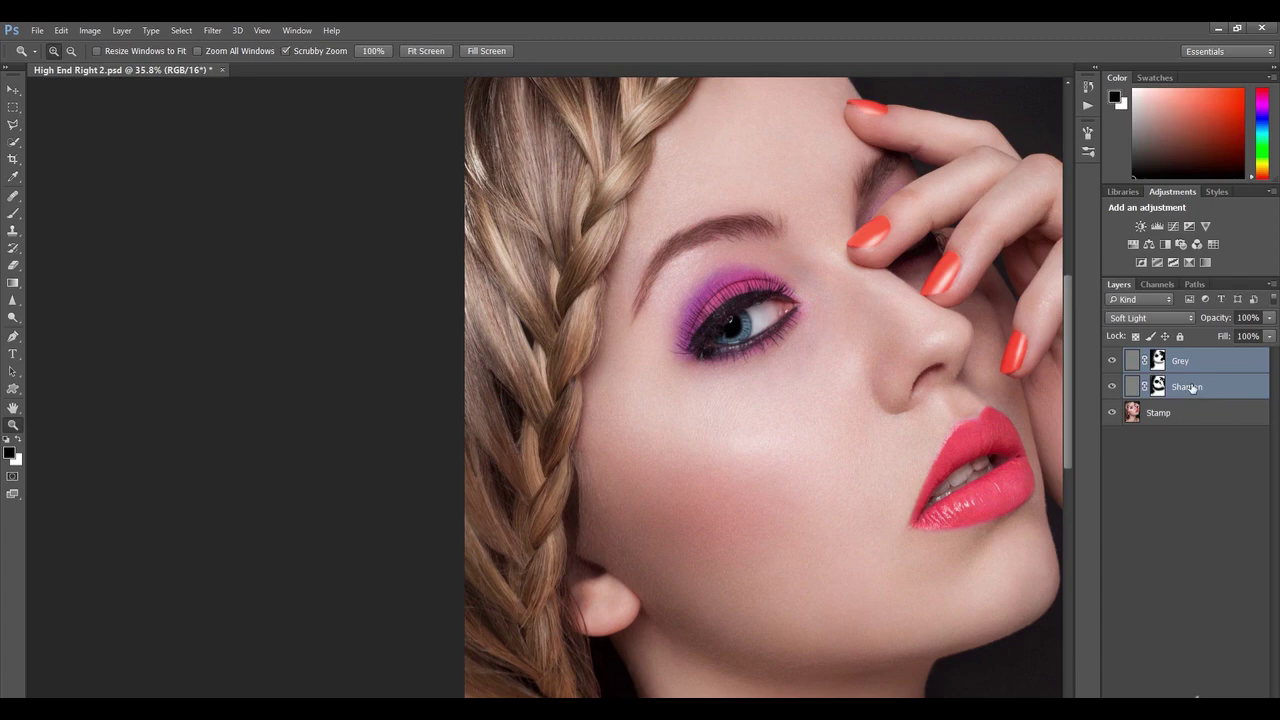
pyautogui.hotkey('ctrl', 'g')
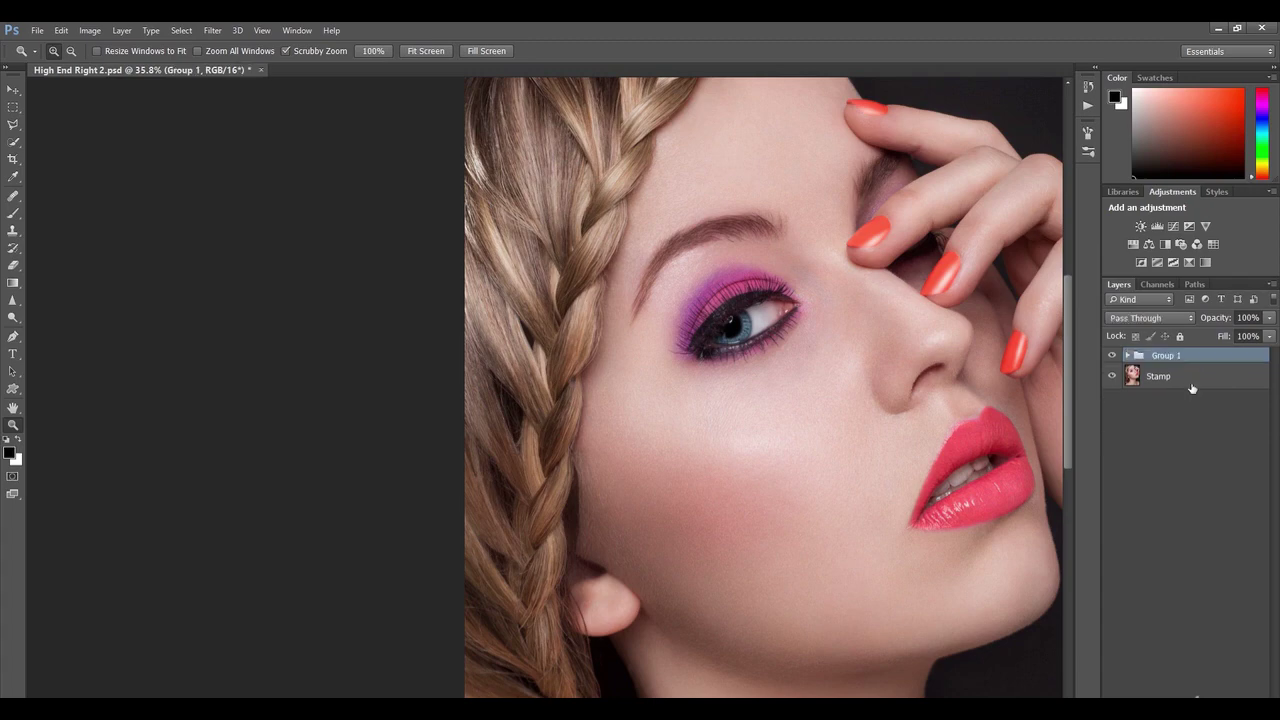
pyautogui.doubleClick(1166, 355)
pyautogui.write('Sharpening')
pyautogui.press('Return')
# Compare the cheek's skin texture with the Sharpening group hidden and shown, and view the whole portrait.
pyautogui.moveTo(927, 385); pyautogui.dragTo(912, 386)
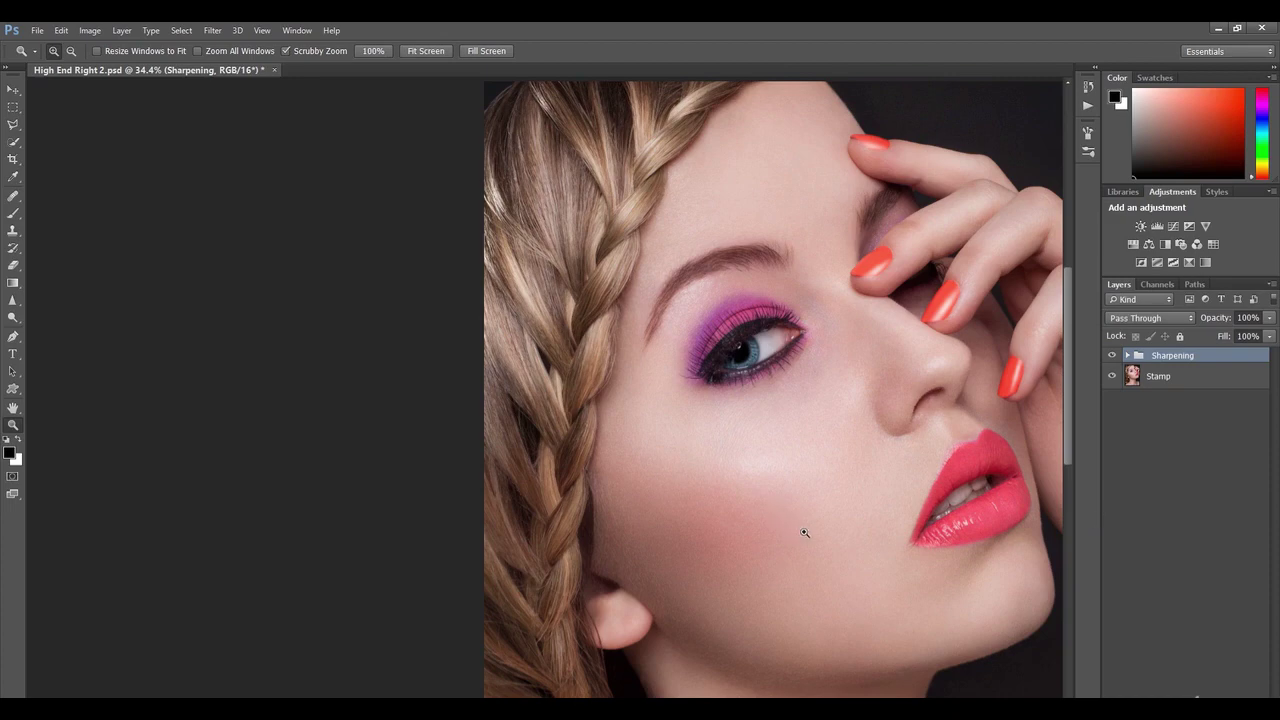
pyautogui.moveTo(814, 546); pyautogui.dragTo(863, 563)
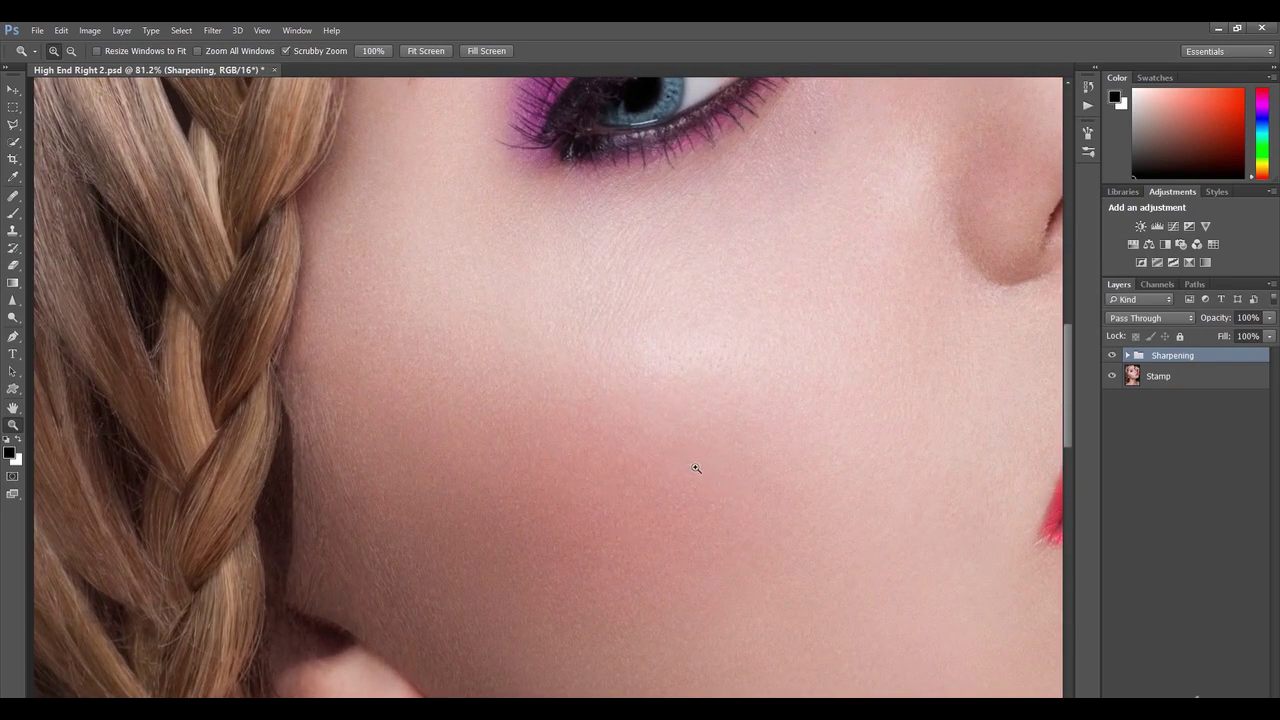
pyautogui.click(1112, 357)
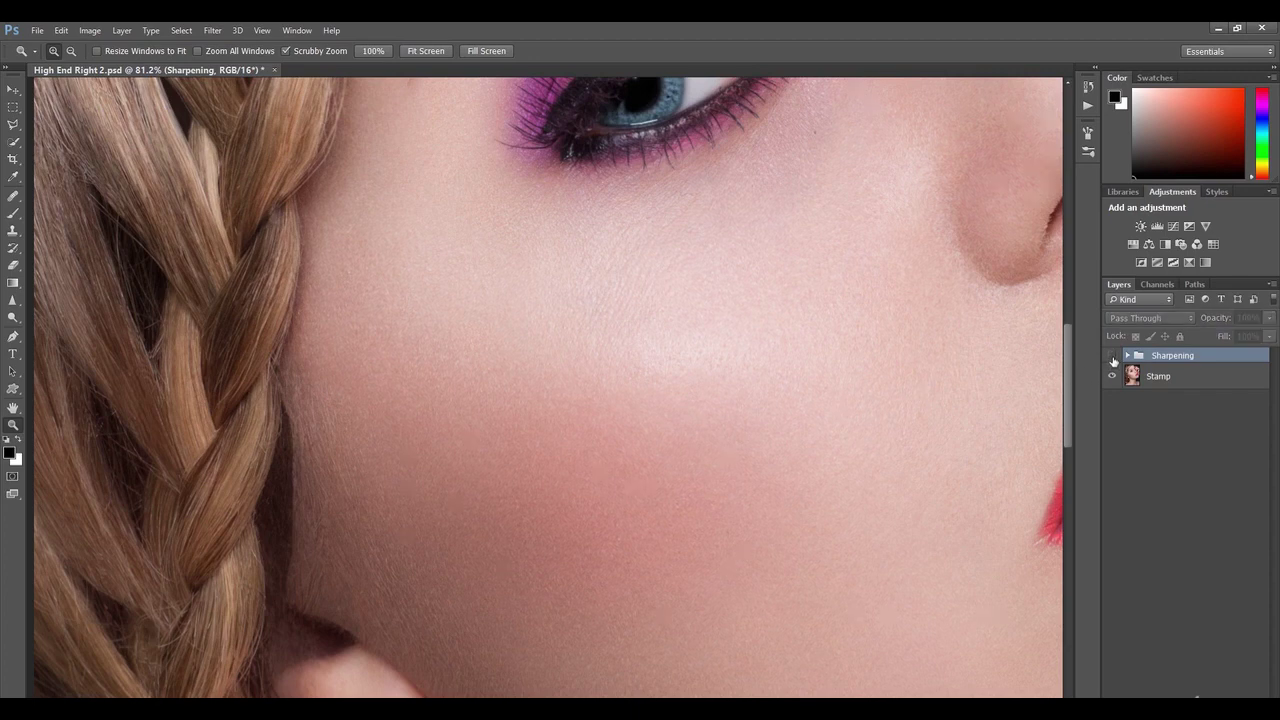
pyautogui.click(1112, 357)
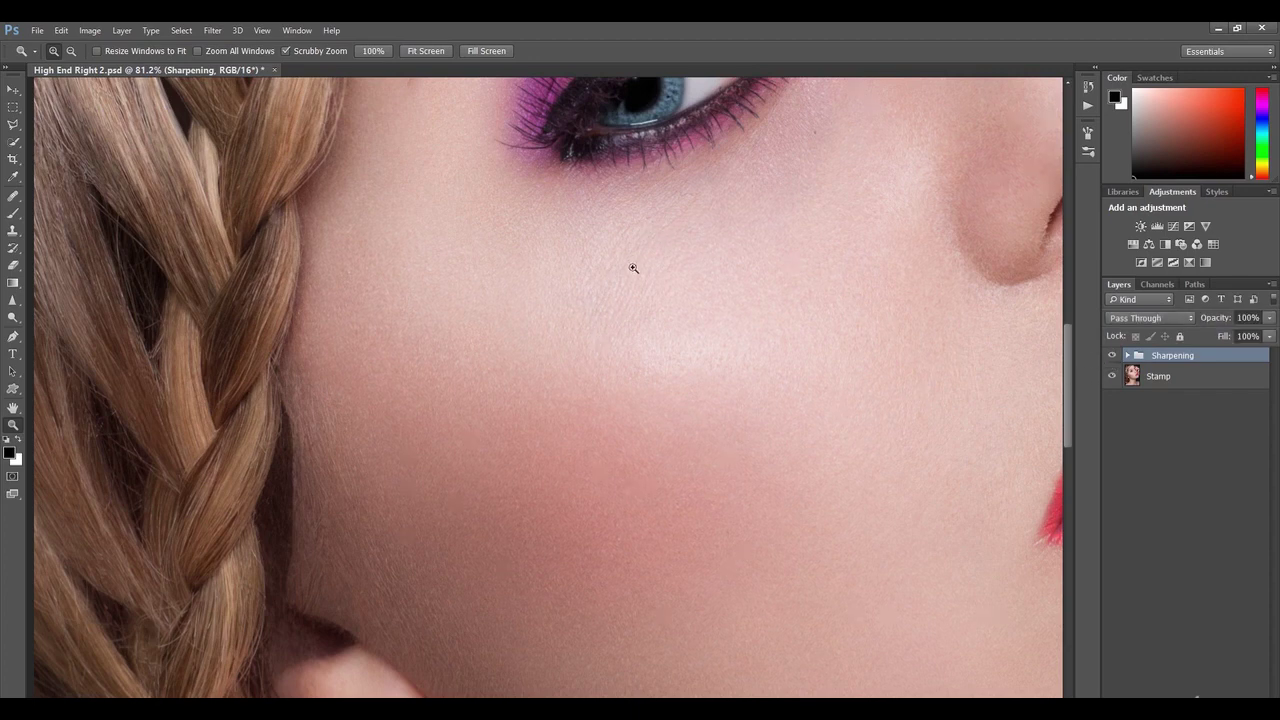
pyautogui.click(1112, 357)
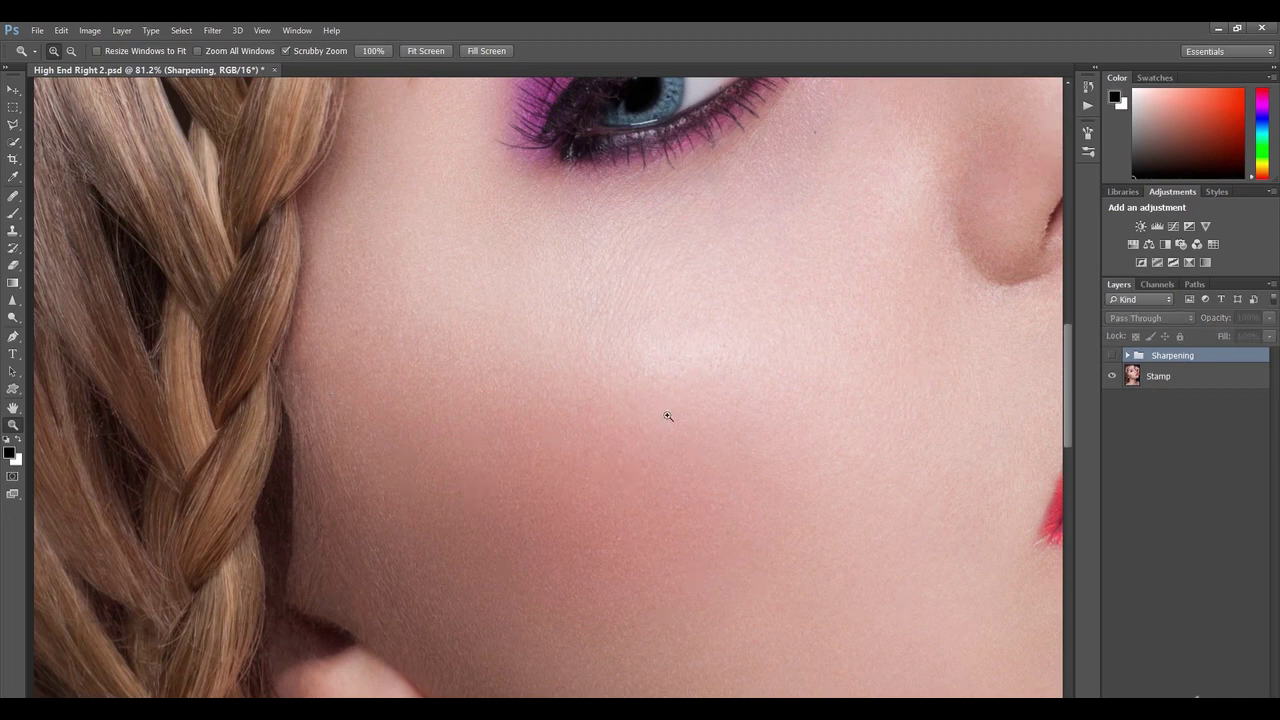
pyautogui.click(1112, 357)
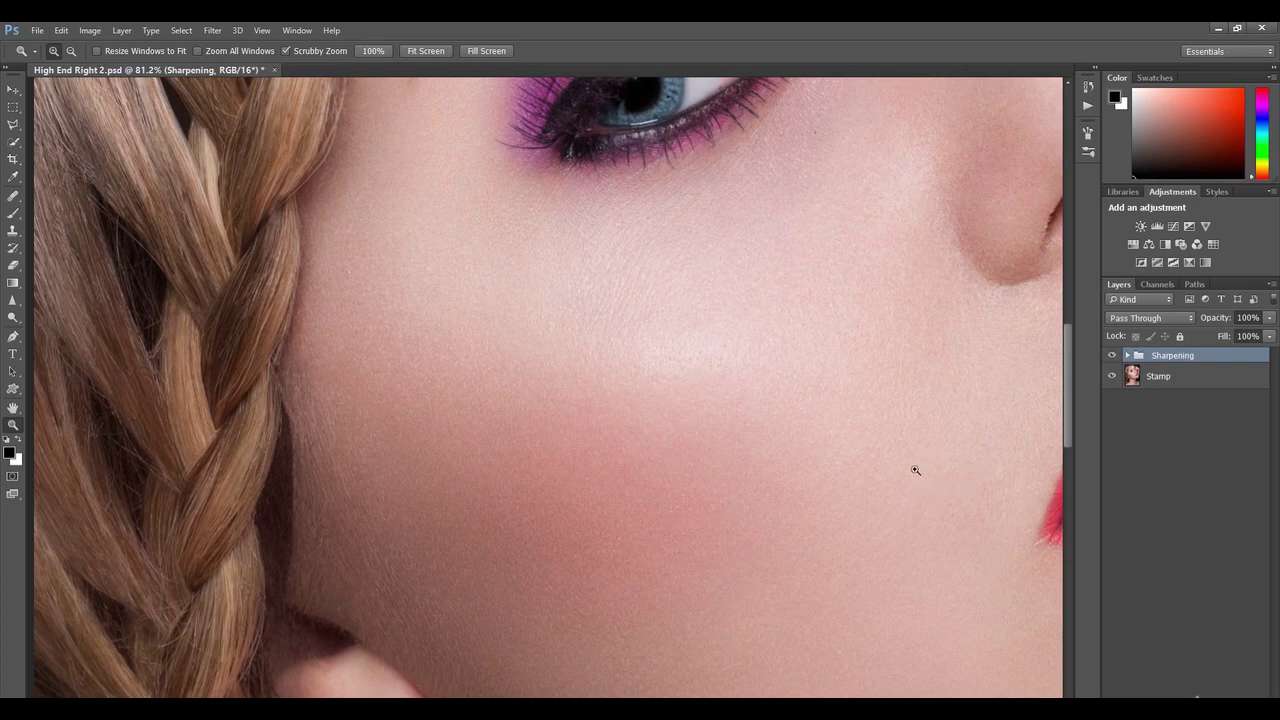
pyautogui.click(882, 468)
pyautogui.keyDown('alt'); pyautogui.click(882, 468); pyautogui.keyUp('alt')
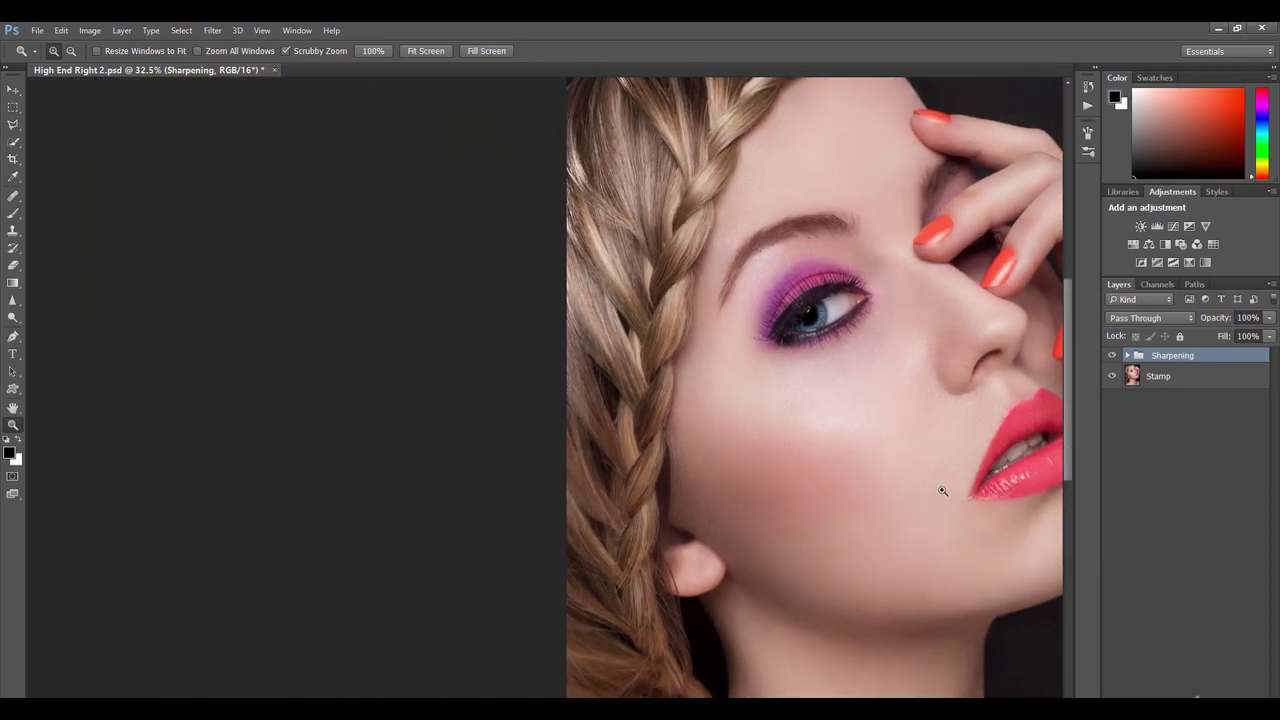
pyautogui.keyDown('alt'); pyautogui.click(924, 491); pyautogui.keyUp('alt')
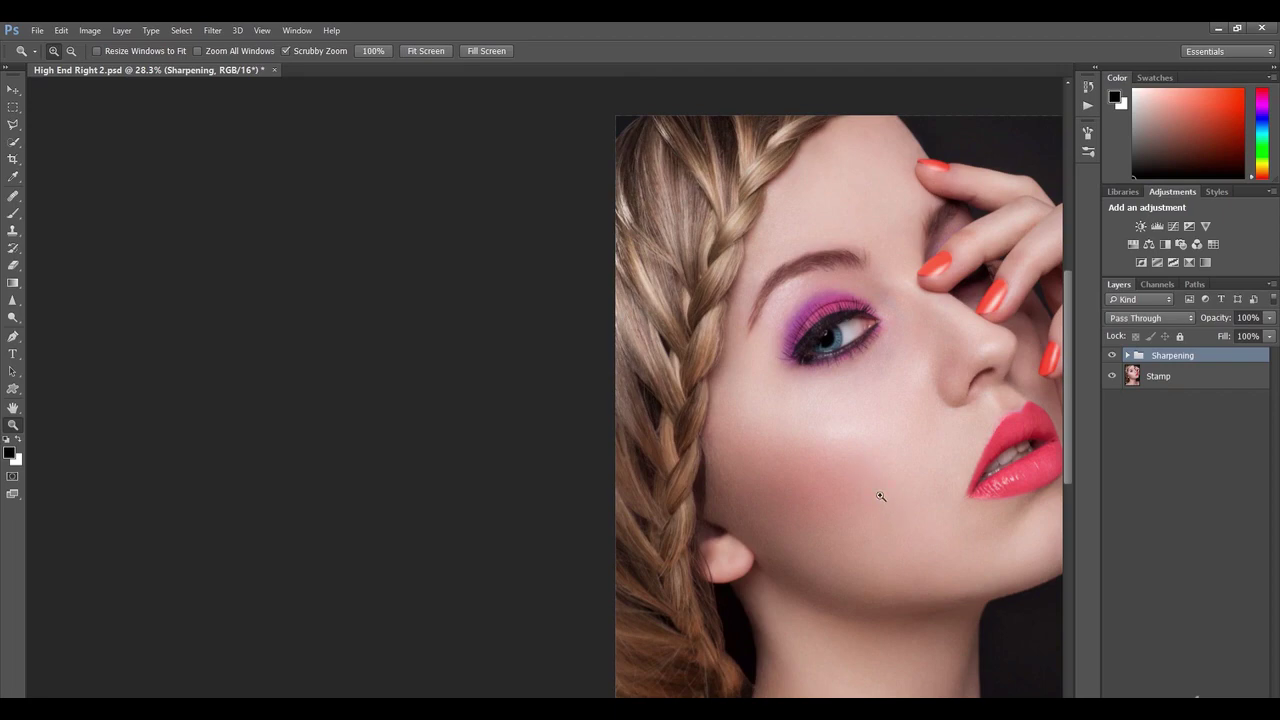
pyautogui.hotkey('ctrl', '-')
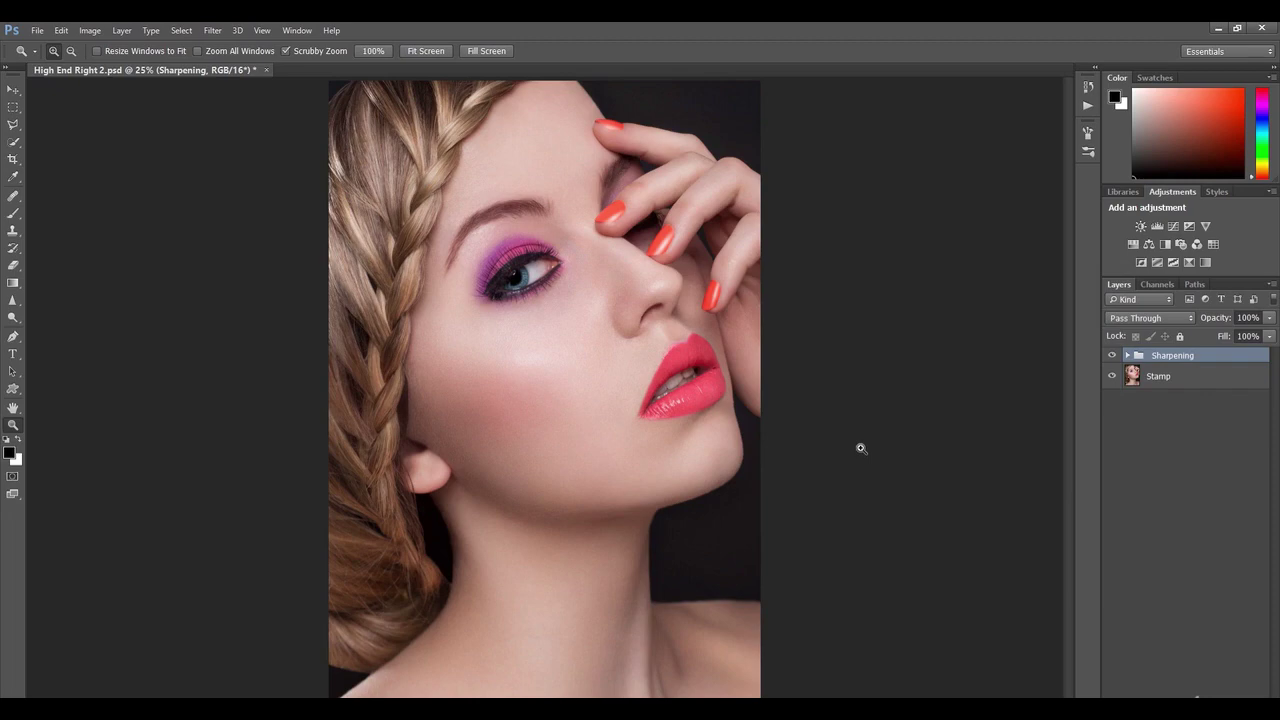
# Add a Selective Color adjustment layer above the Sharpening group and set its Reds to Cyan -6% and Magenta +4%.
pyautogui.press('v')
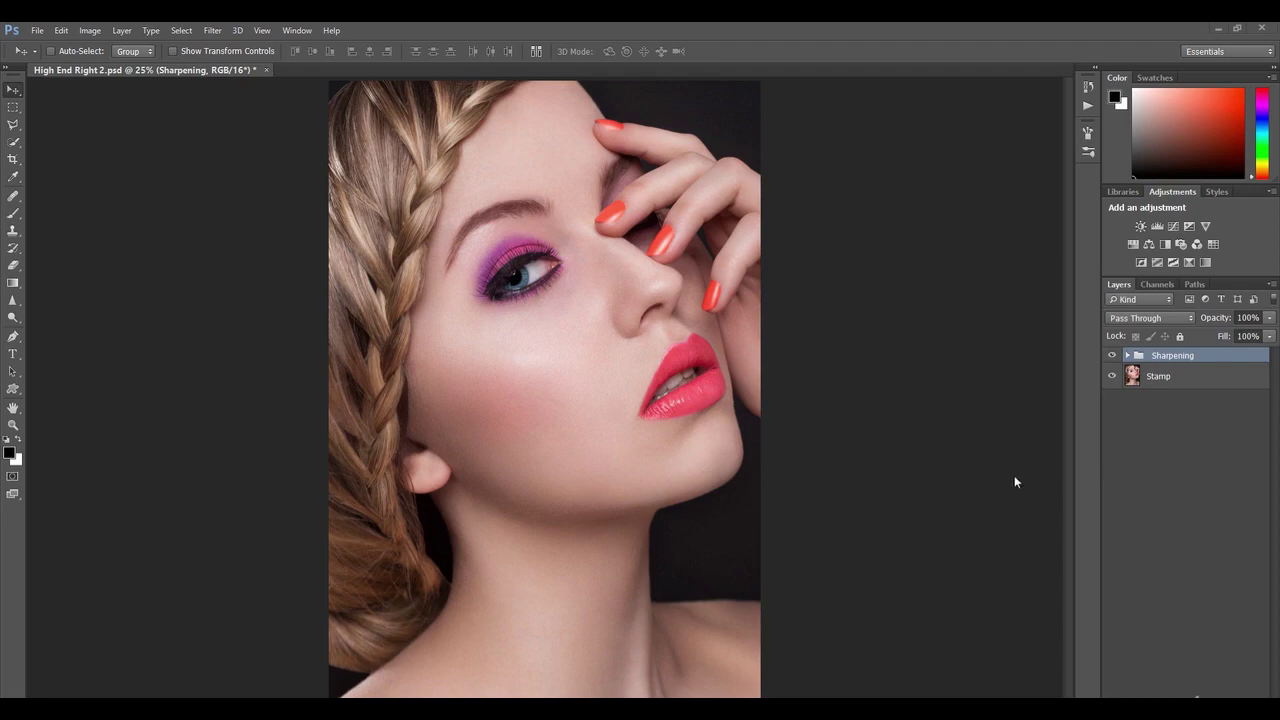
pyautogui.click(1197, 690)
pyautogui.click(1197, 697)
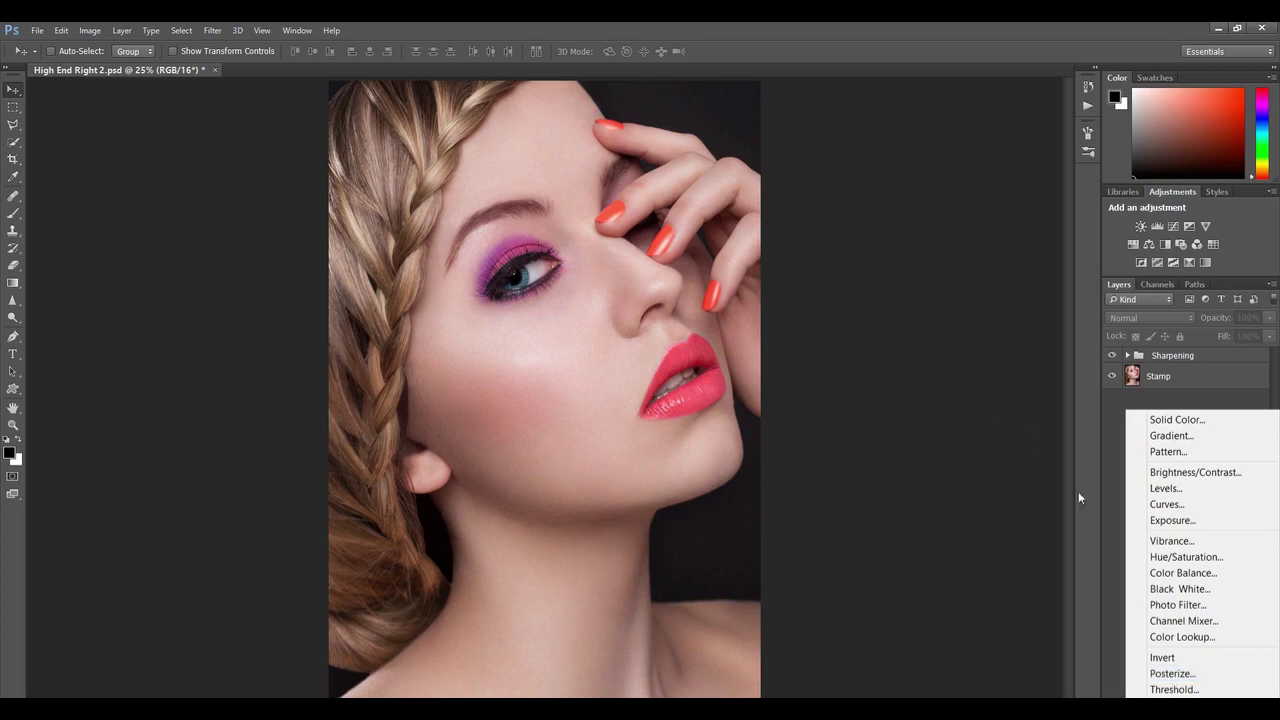
pyautogui.click(1163, 692)
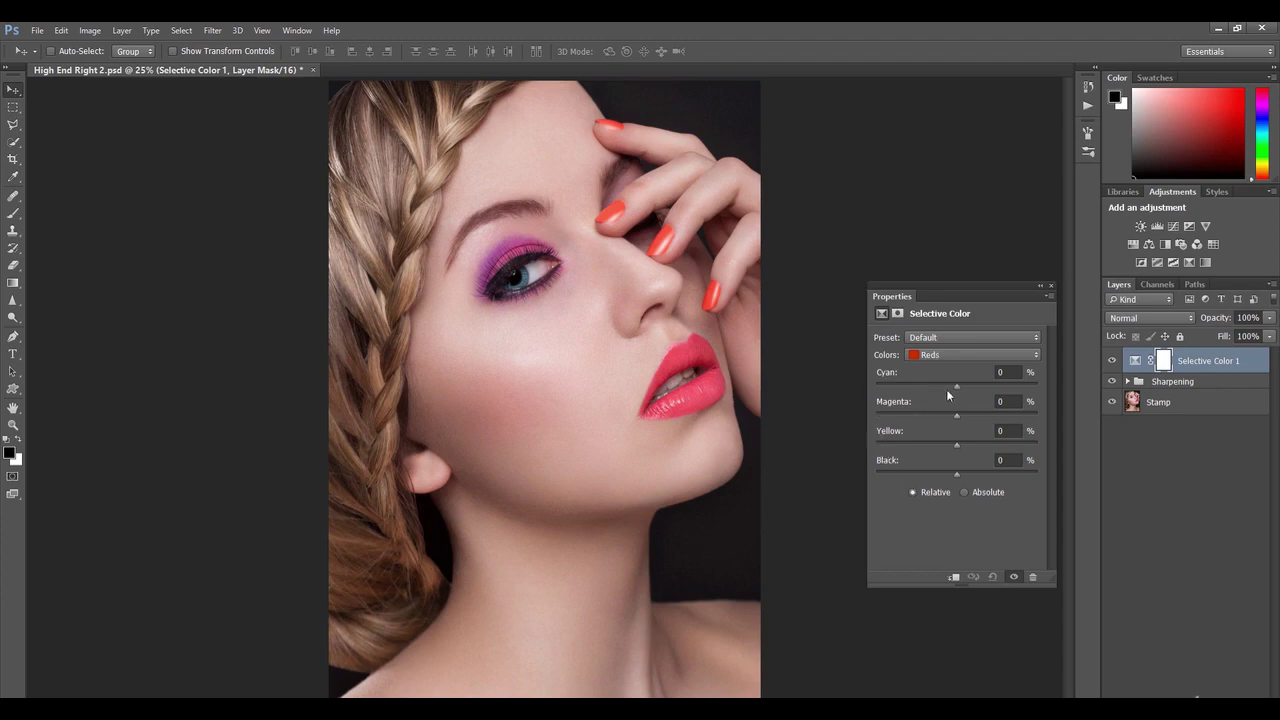
pyautogui.moveTo(958, 386); pyautogui.dragTo(957, 416)
pyautogui.moveTo(952, 387)
pyautogui.mouseDown()
pyautogui.moveTo(897, 381)
pyautogui.moveTo(970, 386)
pyautogui.moveTo(953, 385)
pyautogui.mouseUp()
pyautogui.moveTo(967, 417); pyautogui.dragTo(958, 416)
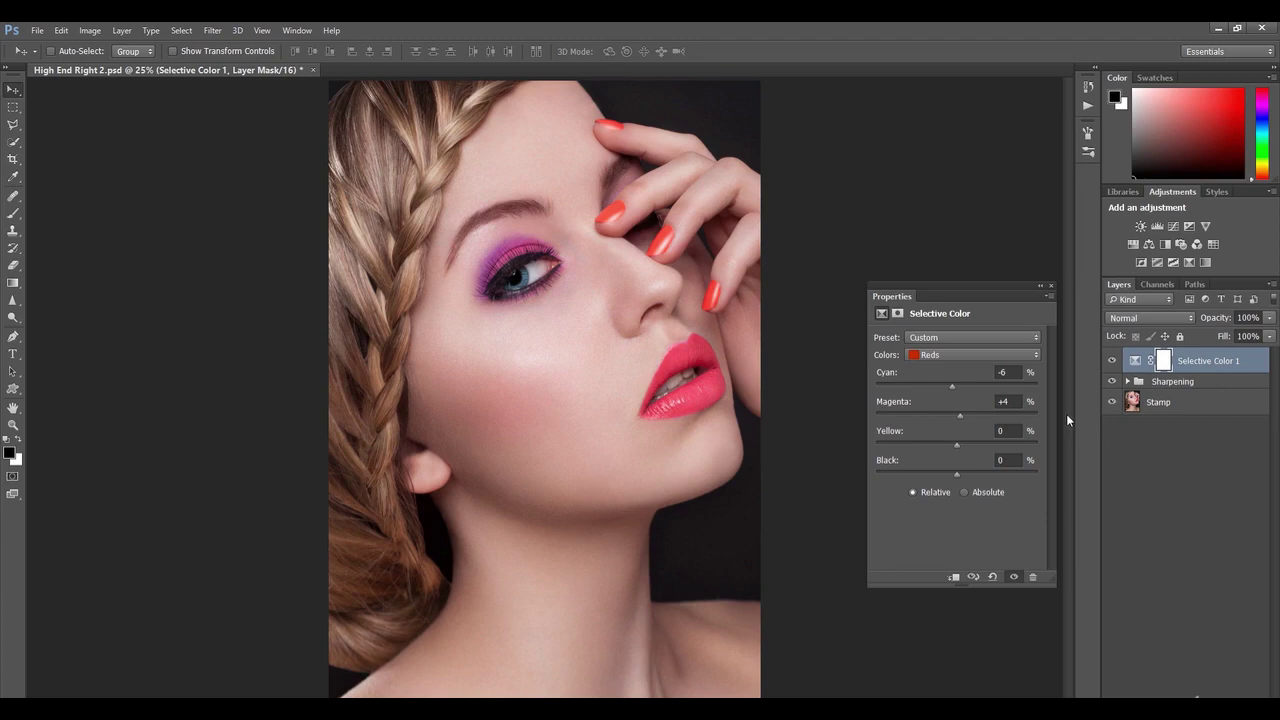
# Compare the portrait's reds with the Selective Color 1 layer hidden and shown.
pyautogui.click(1112, 361)
pyautogui.click(1113, 362)
pyautogui.click(1112, 362)
pyautogui.click(1112, 362)
pyautogui.click(1112, 362)
pyautogui.click(1112, 363)
pyautogui.click(1112, 363)
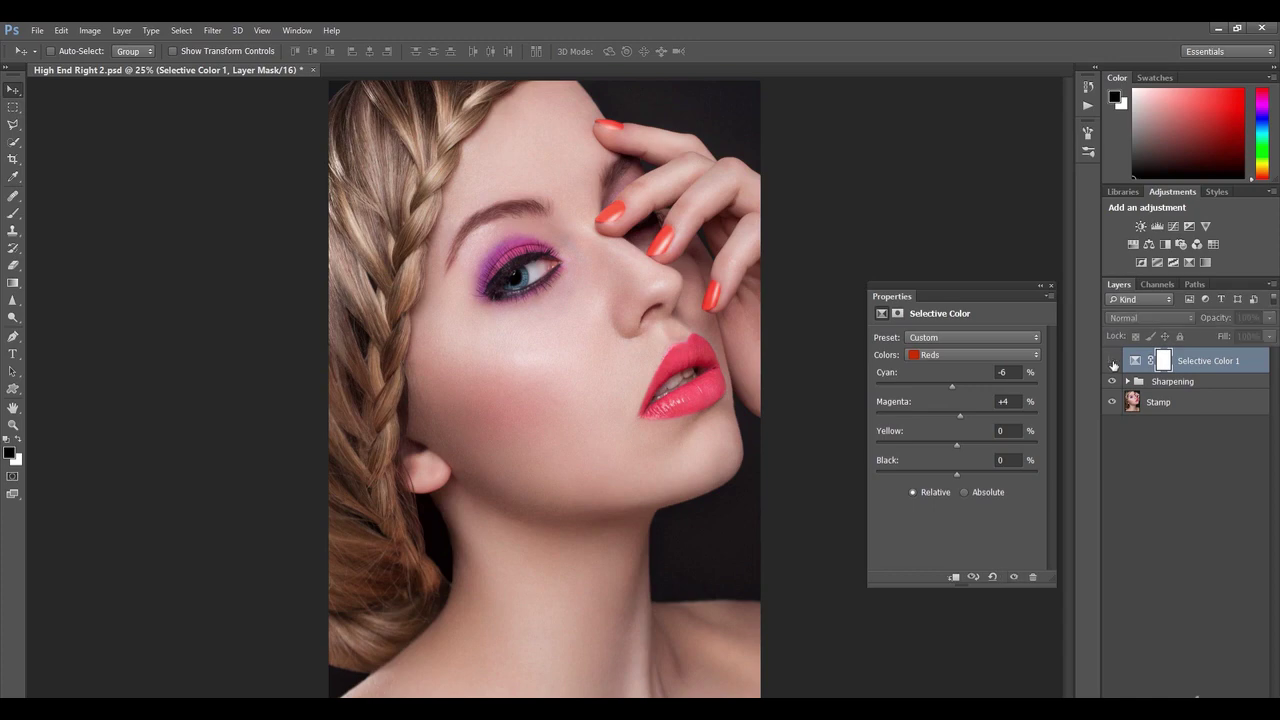
pyautogui.click(1112, 364)
pyautogui.click(1112, 364)
pyautogui.click(1112, 366)
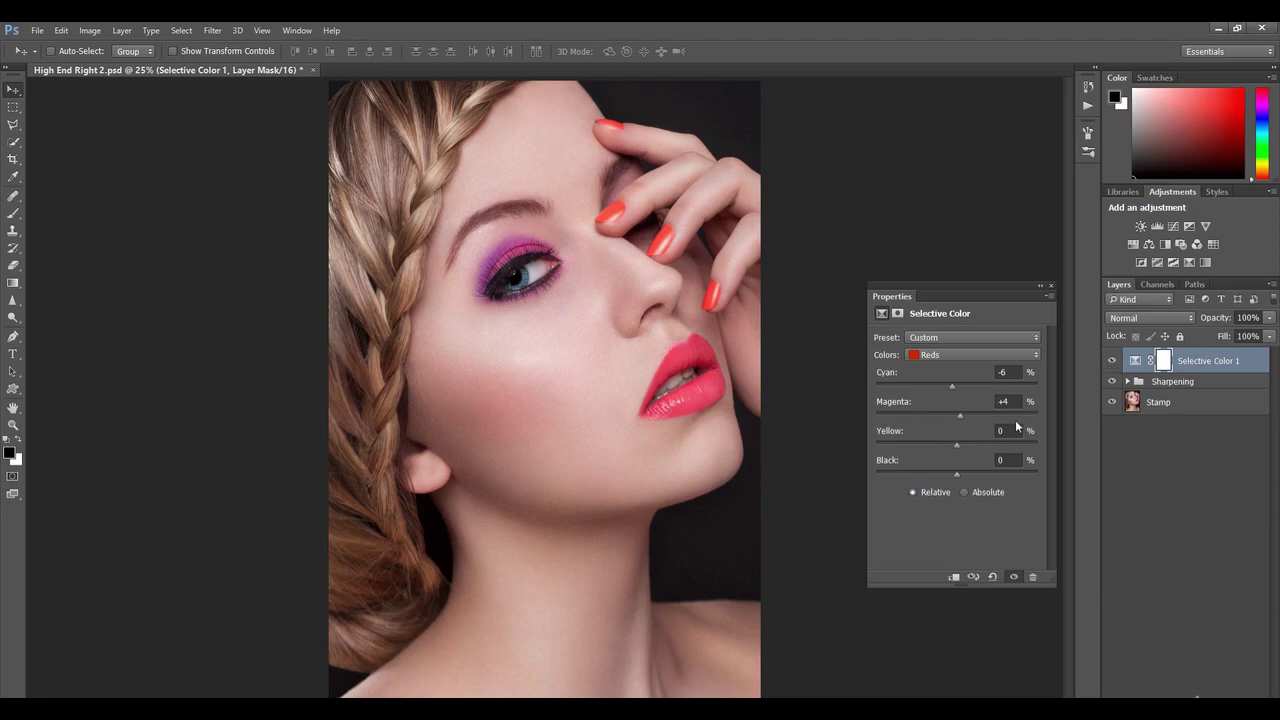
# Invert the Selective Color 1 mask to black and set up a brush with white foreground colour and 100% flow.
pyautogui.click(1160, 361)
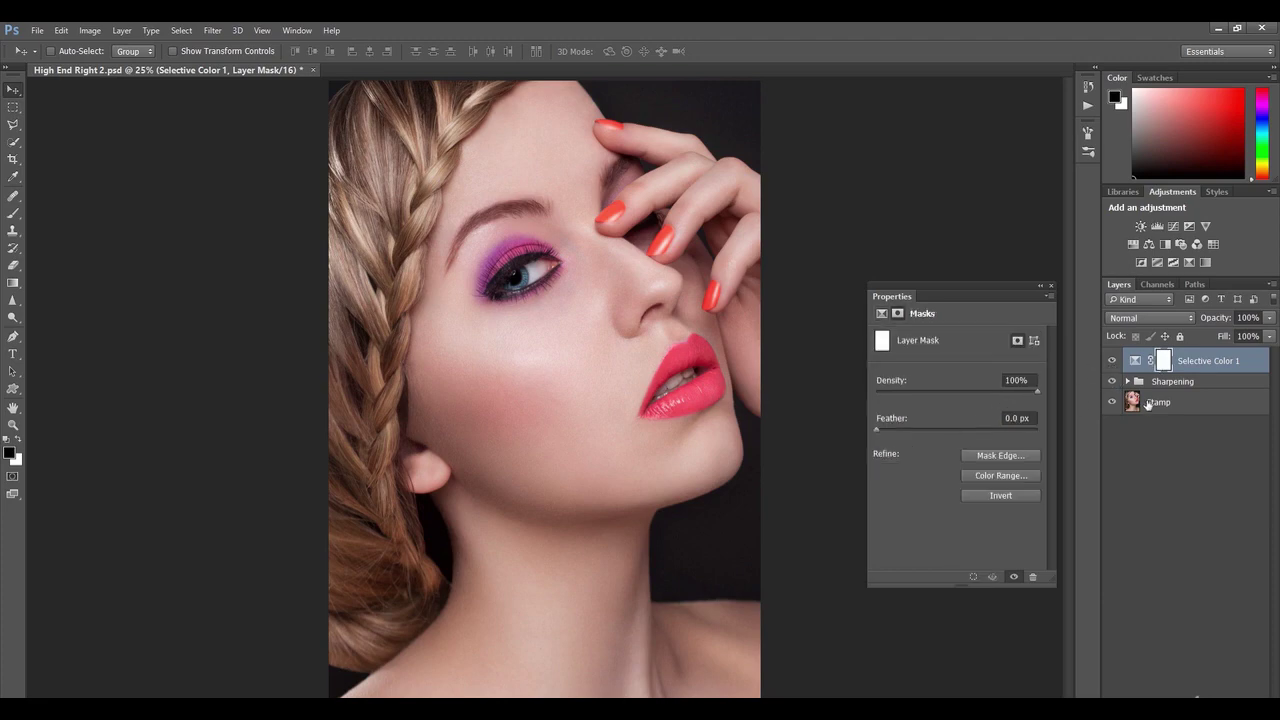
pyautogui.hotkey('ctrl', 'i')
pyautogui.click(10, 453)
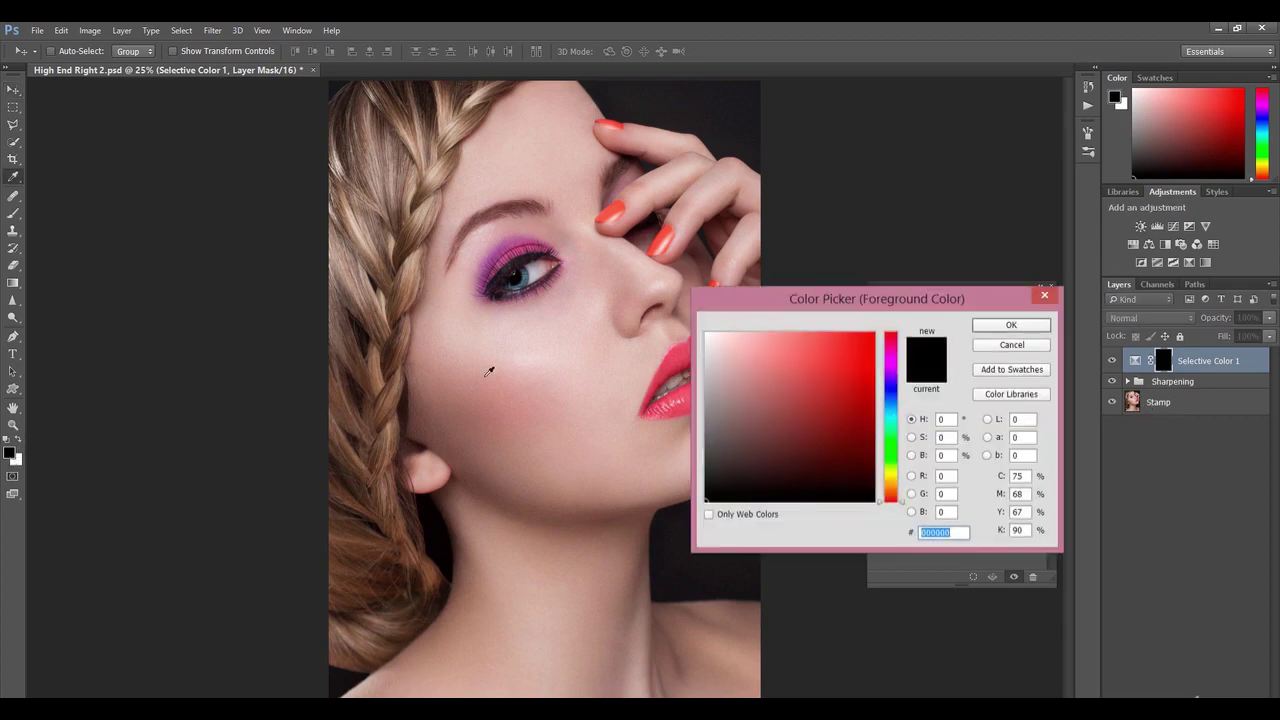
pyautogui.click(707, 334)
pyautogui.click(1010, 324)
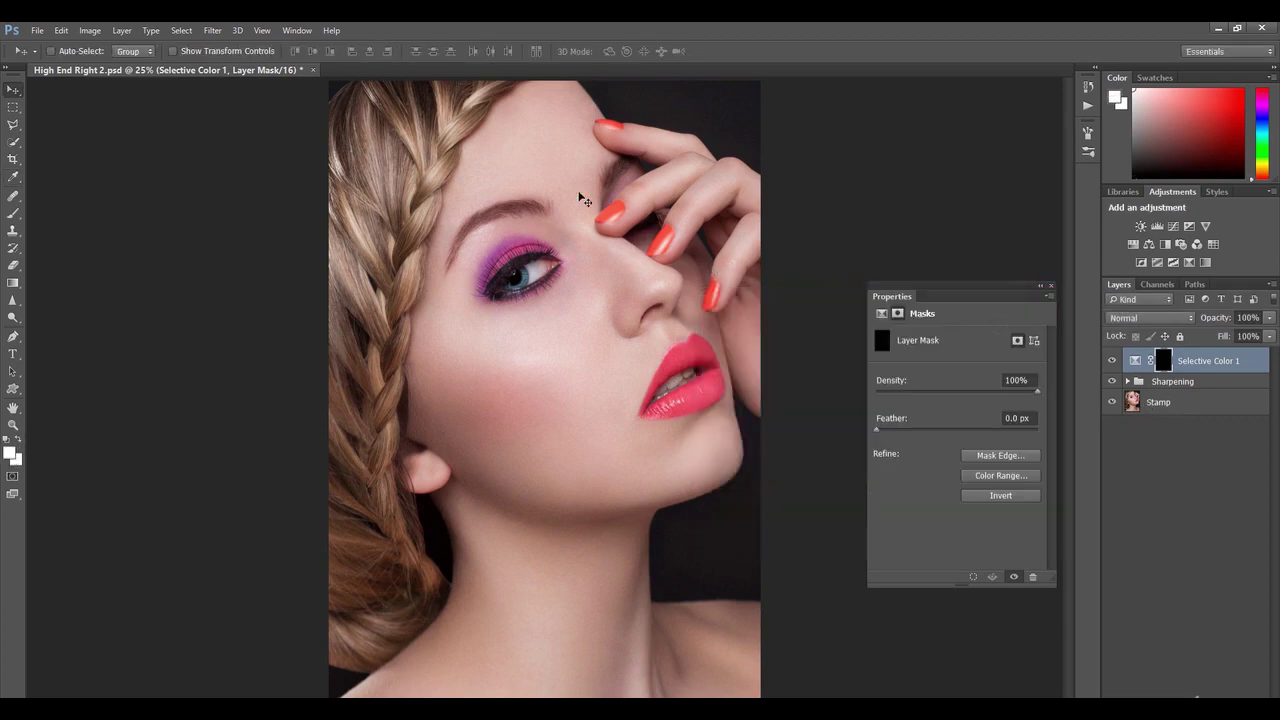
pyautogui.click(13, 213)
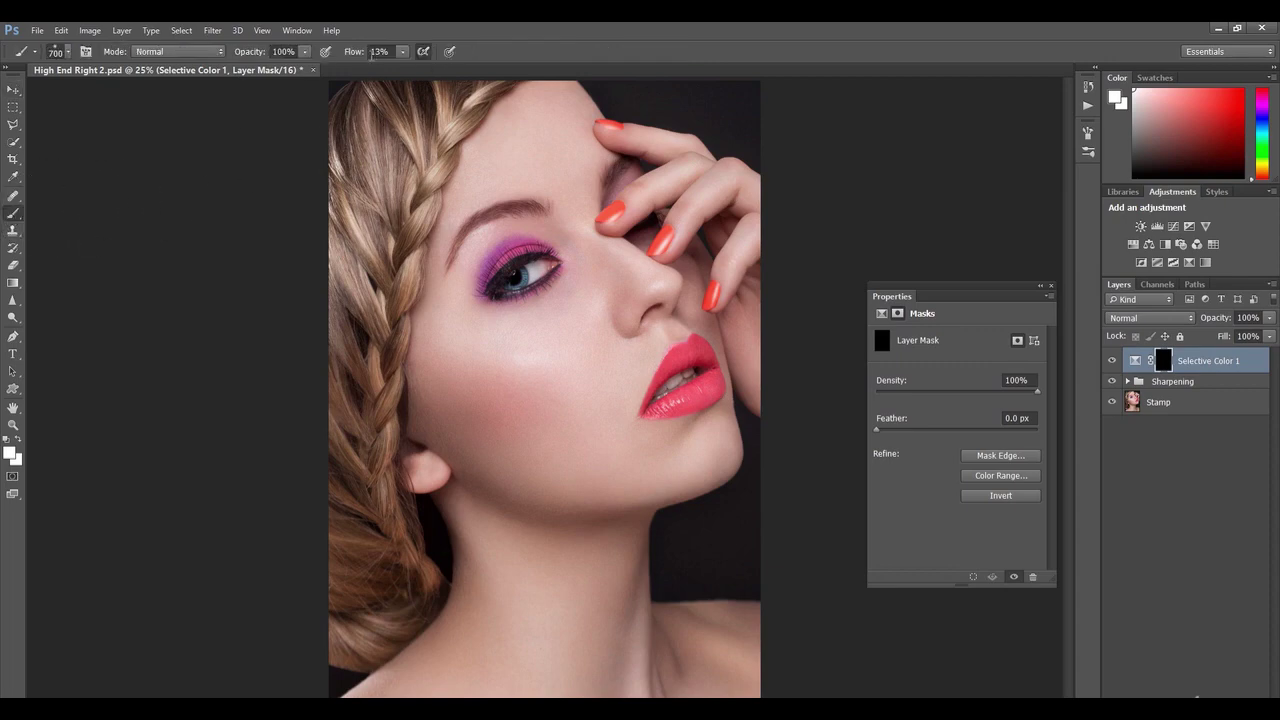
pyautogui.moveTo(356, 55); pyautogui.dragTo(441, 55)
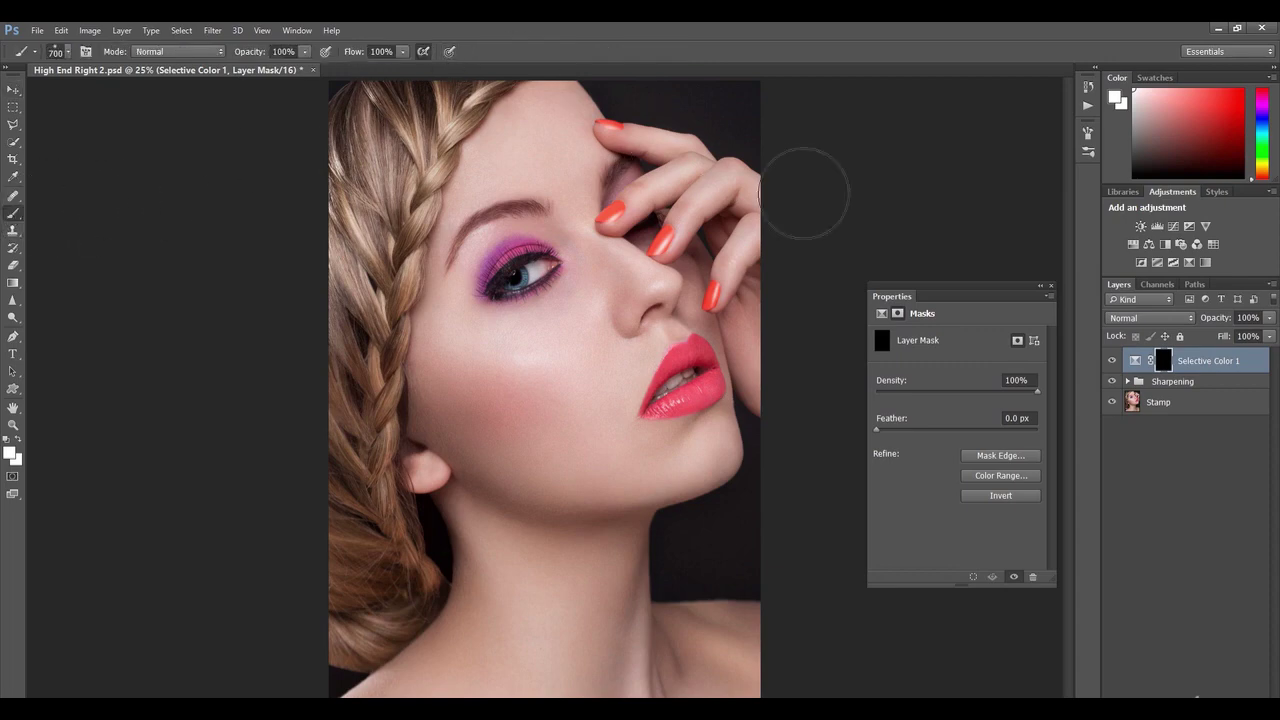
# Paint white on the Selective Color 1 mask over the lips with a 250 px brush, and compare before and after.
pyautogui.click(1051, 287)
pyautogui.press('[')
pyautogui.press('[')
pyautogui.press('[')
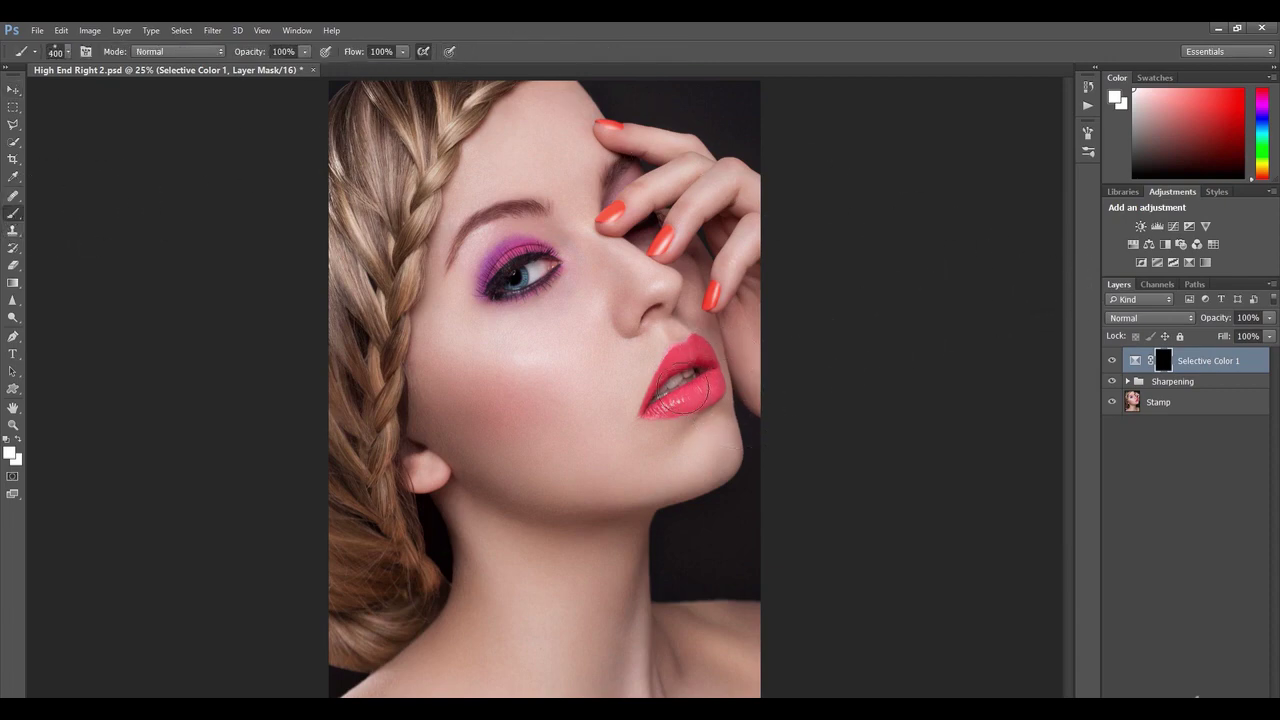
pyautogui.press('[')
pyautogui.press('[')
pyautogui.click(1111, 361)
pyautogui.click(1116, 365)
pyautogui.click(1117, 366)
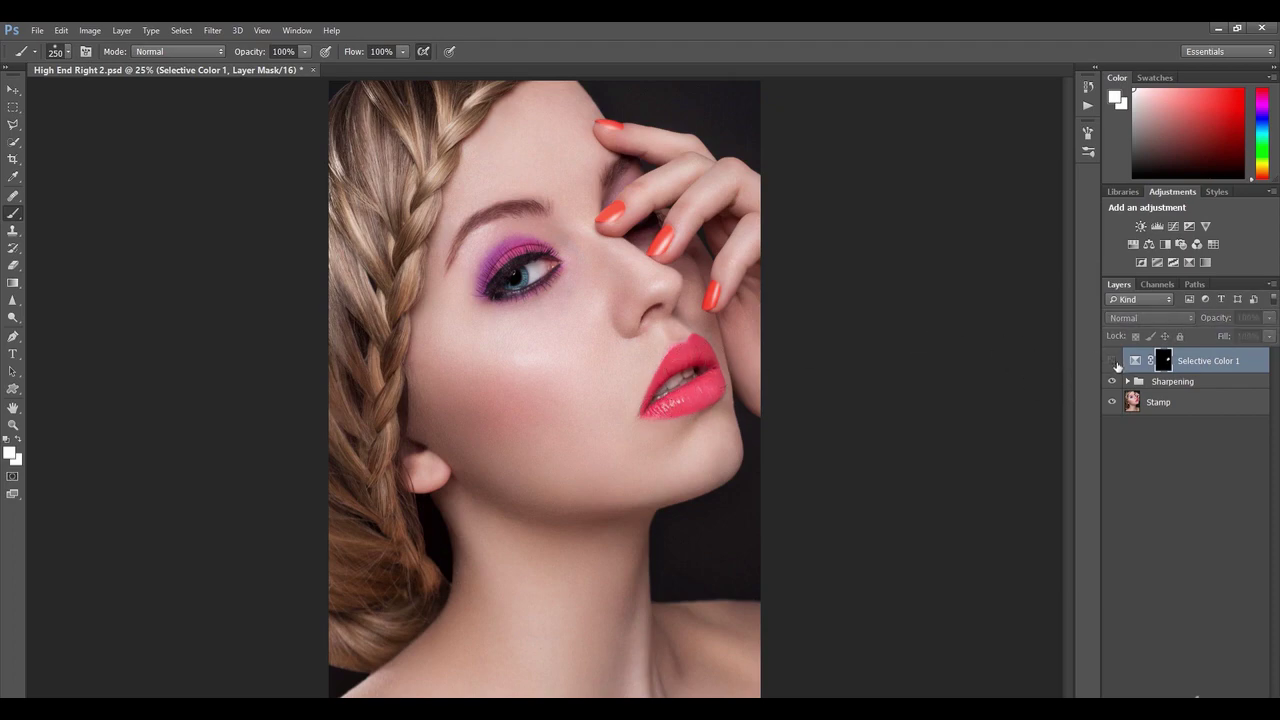
pyautogui.click(1112, 361)
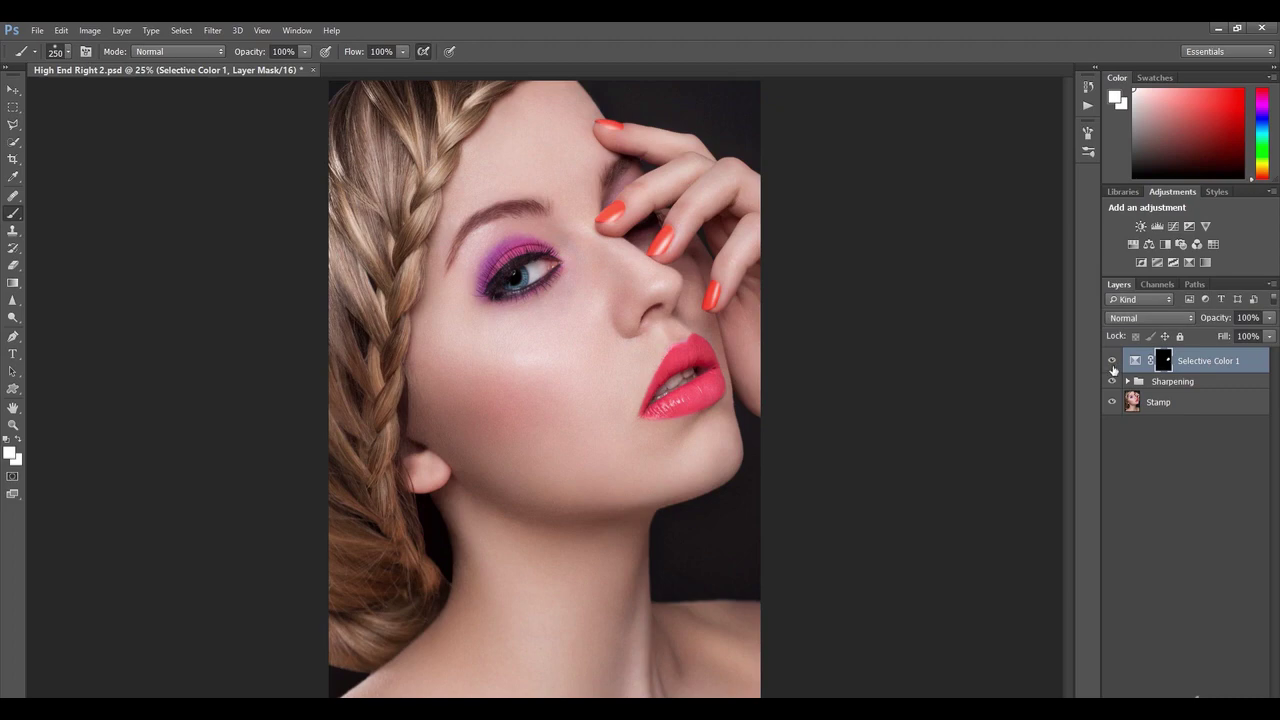
# Paint white on the Selective Color 1 mask over the blushed cheek with a 900 px brush at 15% flow, and compare before and after.
pyautogui.moveTo(356, 55); pyautogui.dragTo(296, 63)
pyautogui.press(']')
pyautogui.press(']')
pyautogui.press(']')
pyautogui.press(']')
pyautogui.press(']')
pyautogui.press(']')
pyautogui.press(']')
pyautogui.moveTo(501, 398)
pyautogui.mouseDown()
pyautogui.moveTo(462, 390)
pyautogui.moveTo(562, 394)
pyautogui.moveTo(470, 389)
pyautogui.mouseUp()
pyautogui.click(1111, 362)
pyautogui.click(1111, 362)
# Build up the cheek's colour with another white stroke on the Selective Color 1 mask, and check its effect.
pyautogui.moveTo(460, 387)
pyautogui.mouseDown()
pyautogui.moveTo(530, 390)
pyautogui.moveTo(462, 395)
pyautogui.moveTo(496, 399)
pyautogui.moveTo(533, 386)
pyautogui.moveTo(466, 389)
pyautogui.moveTo(534, 389)
pyautogui.moveTo(495, 409)
pyautogui.moveTo(533, 407)
pyautogui.moveTo(520, 415)
pyautogui.moveTo(456, 395)
pyautogui.moveTo(468, 393)
pyautogui.moveTo(443, 398)
pyautogui.moveTo(532, 408)
pyautogui.moveTo(539, 397)
pyautogui.moveTo(520, 400)
pyautogui.moveTo(535, 422)
pyautogui.moveTo(534, 389)
pyautogui.mouseUp()
pyautogui.click(1113, 360)
pyautogui.click(1114, 360)
pyautogui.click(1114, 360)
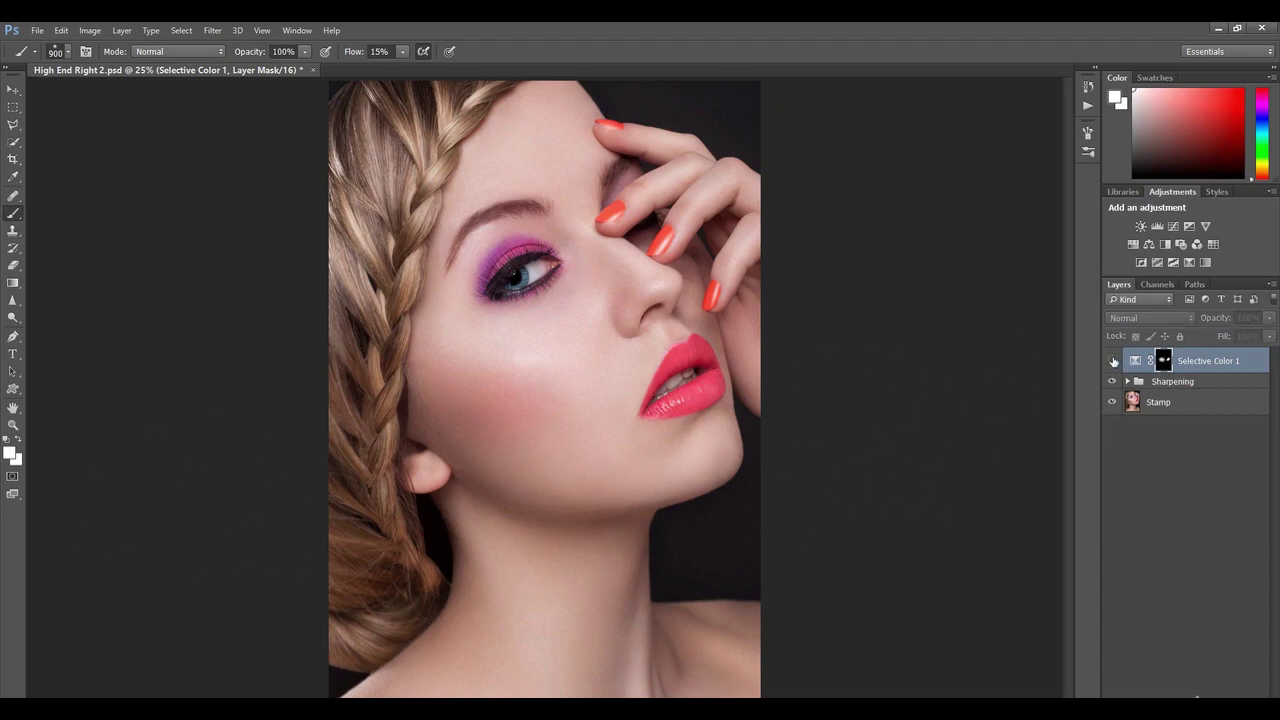
# Compare the portrait with and without the Selective Color 1 layer.
pyautogui.click(1113, 360)
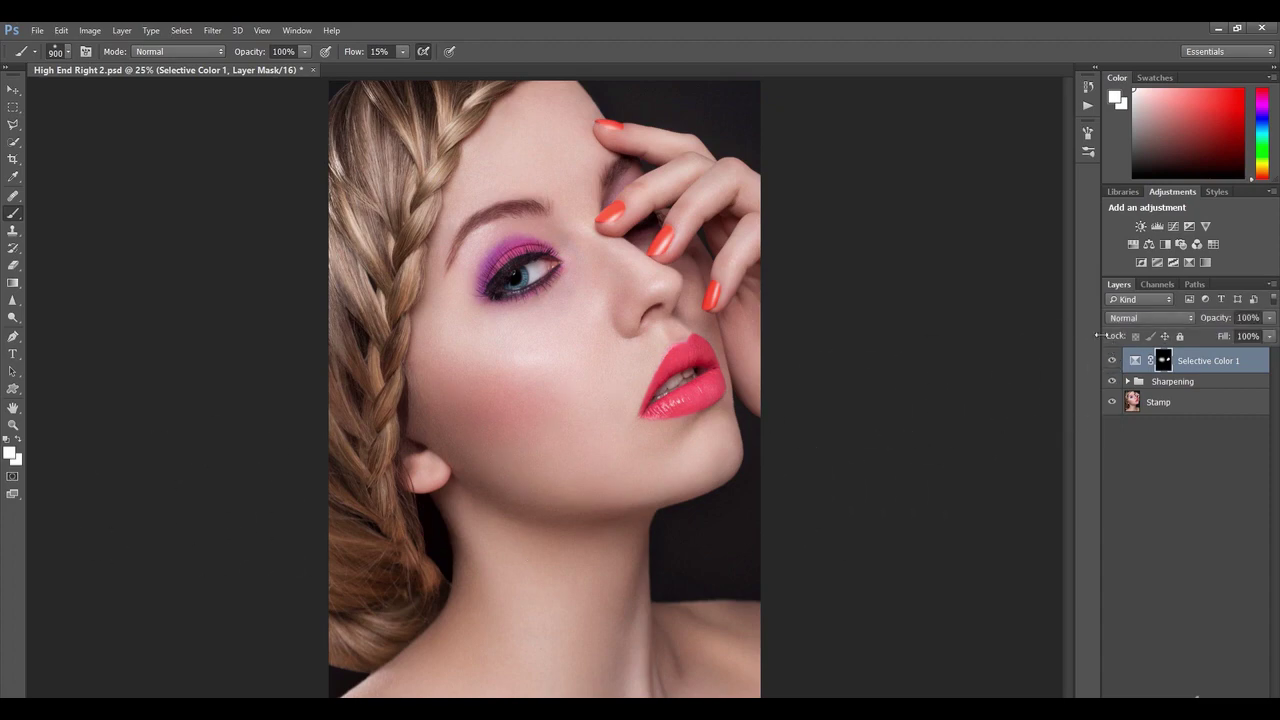
pyautogui.click(1112, 361)
pyautogui.click(1125, 368)
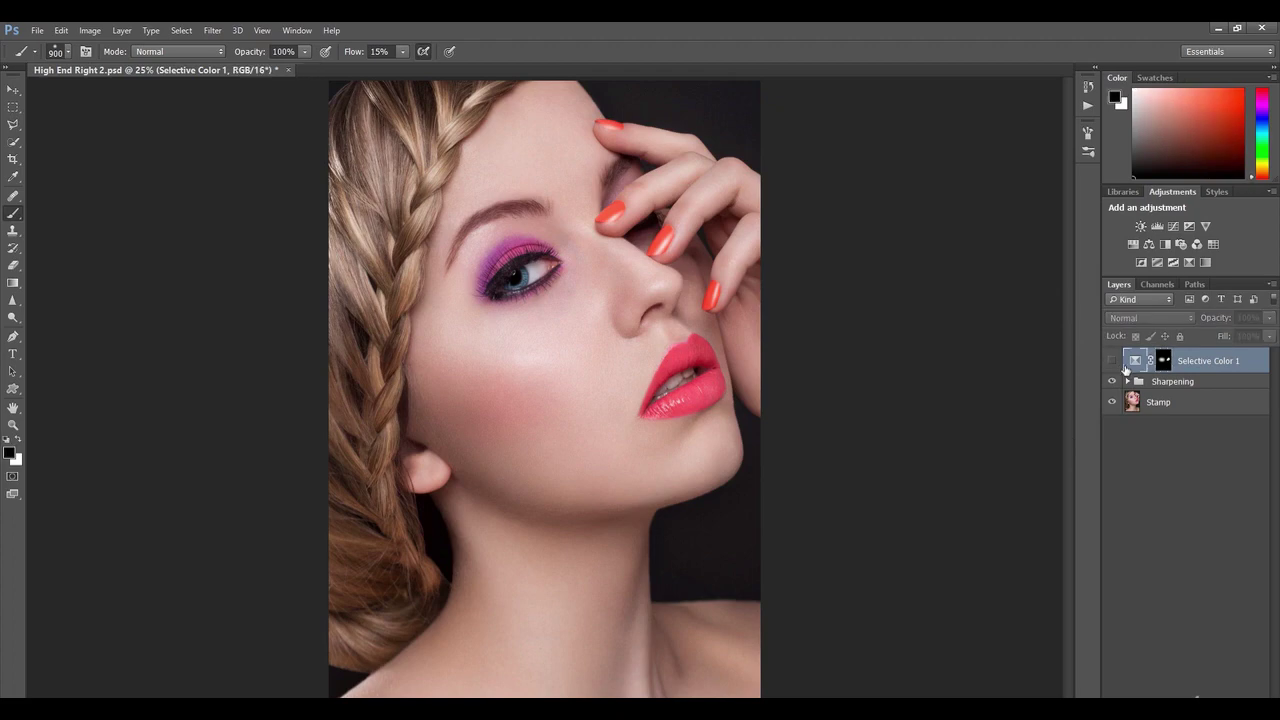
pyautogui.click(1112, 361)
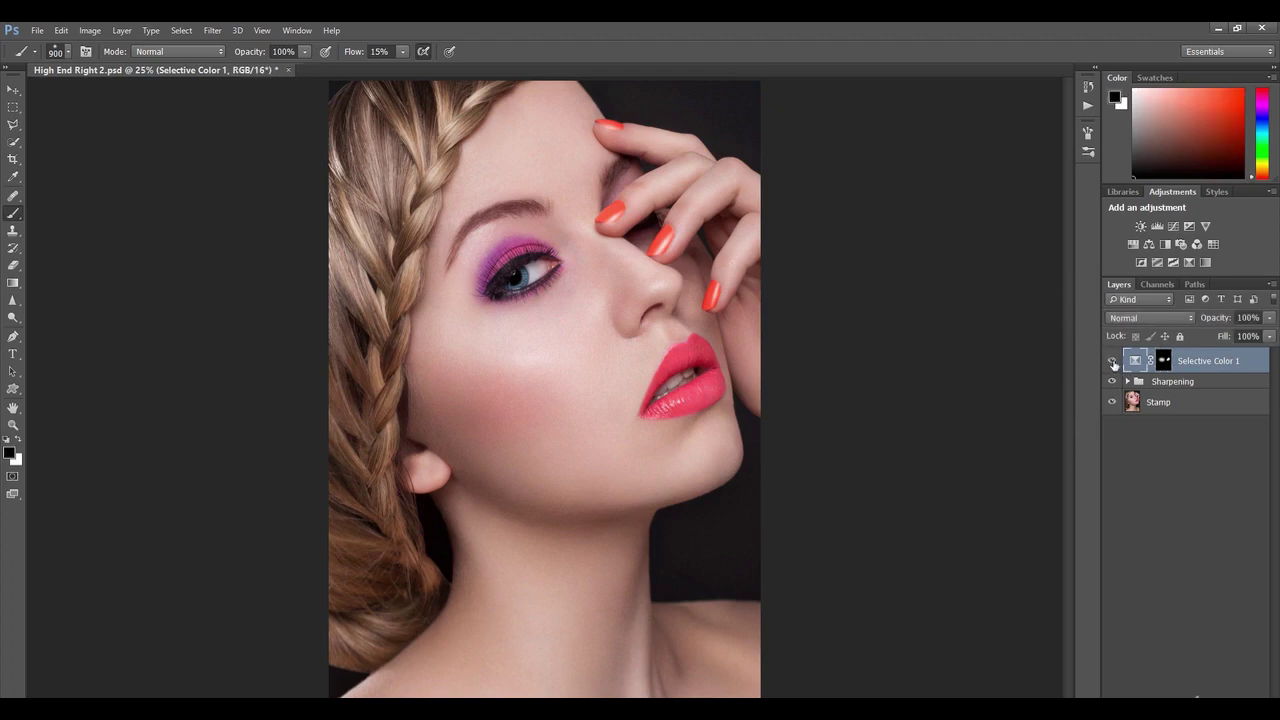
# Extend the cheek's colour with another white stroke on the Selective Color 1 mask over the lower cheek.
pyautogui.click(11, 456)
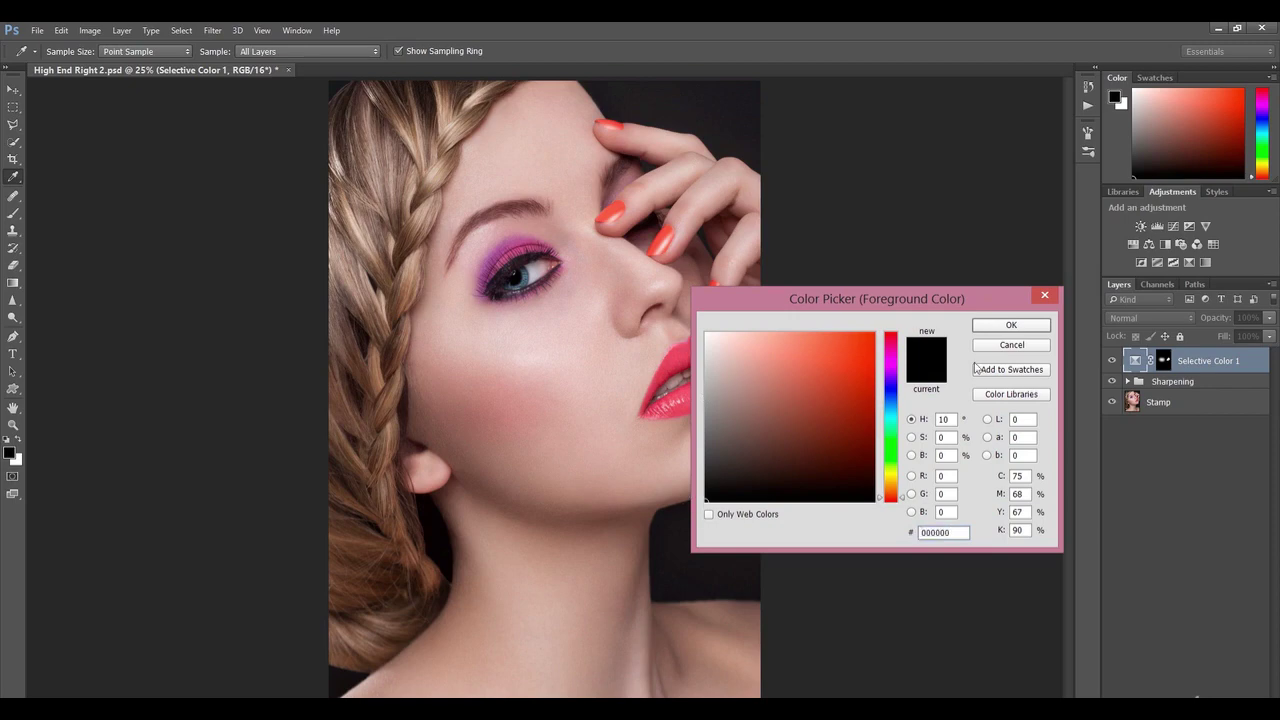
pyautogui.click(1009, 326)
pyautogui.press('b')
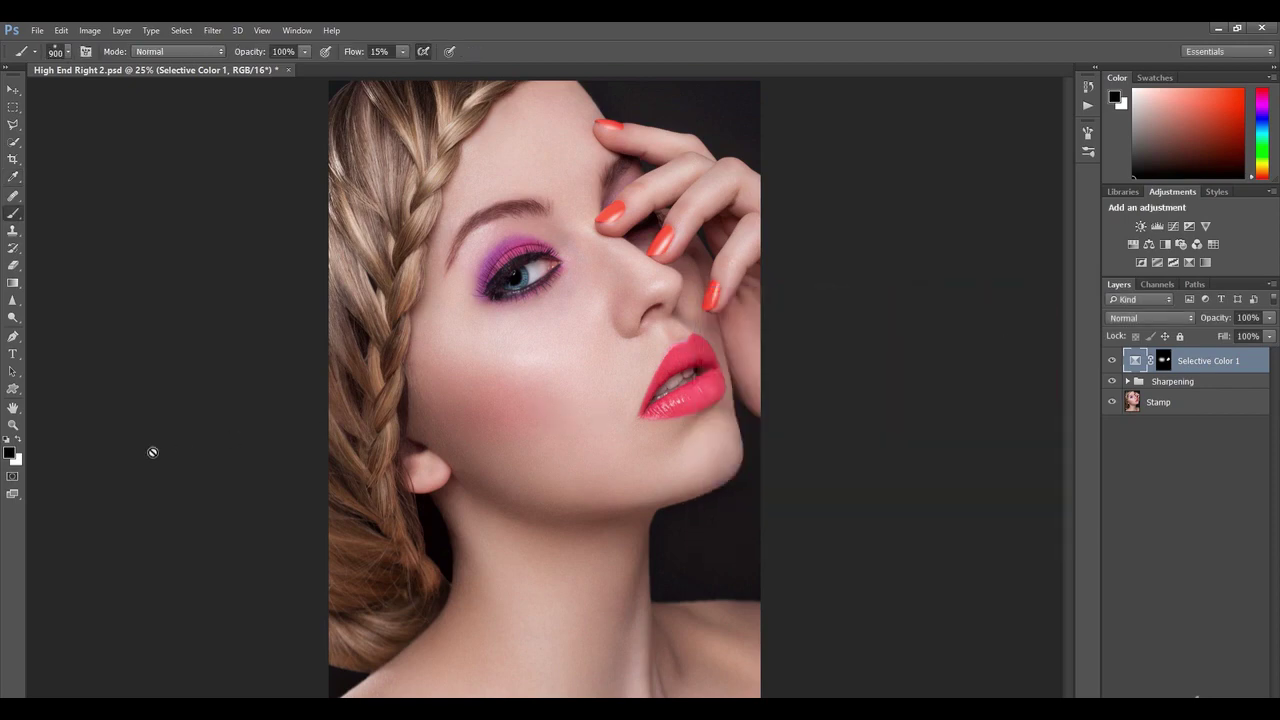
pyautogui.click(1166, 366)
pyautogui.press('x')
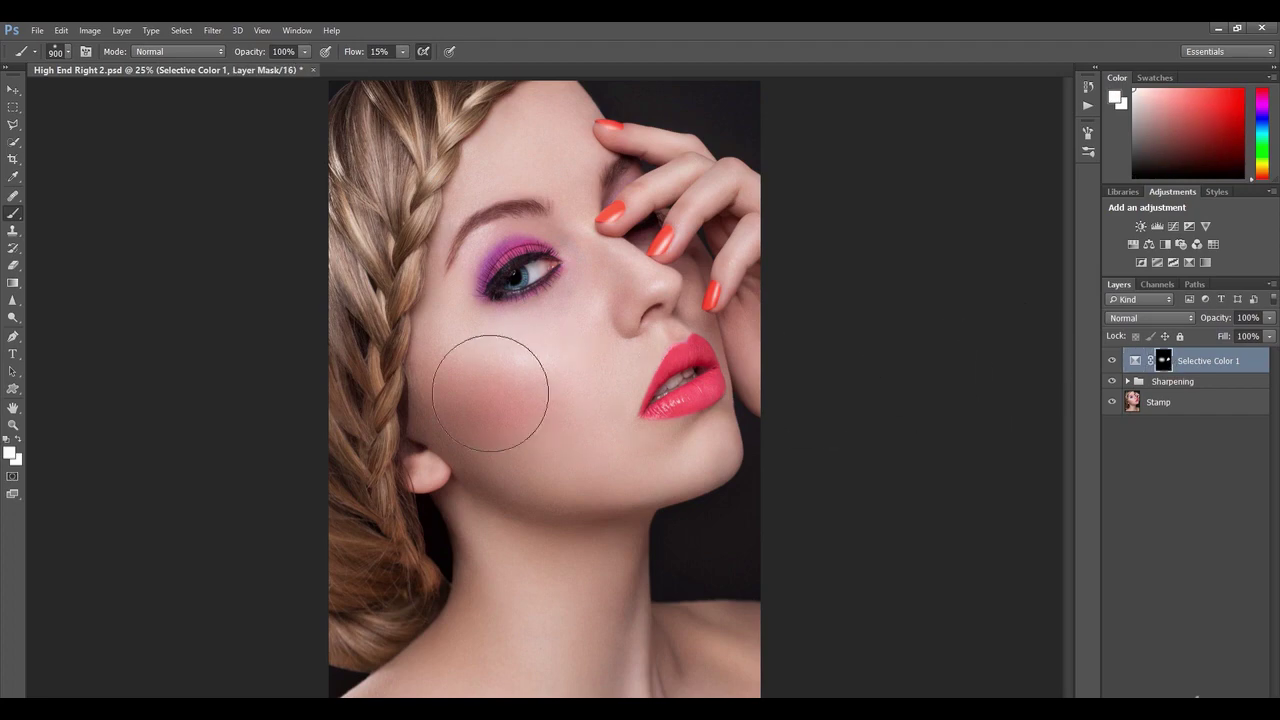
pyautogui.moveTo(545, 434)
pyautogui.mouseDown()
pyautogui.moveTo(497, 400)
pyautogui.moveTo(759, 450)
pyautogui.moveTo(632, 381)
pyautogui.moveTo(580, 422)
pyautogui.moveTo(501, 415)
pyautogui.moveTo(486, 384)
pyautogui.moveTo(566, 444)
pyautogui.moveTo(574, 426)
pyautogui.moveTo(510, 402)
pyautogui.moveTo(518, 393)
pyautogui.moveTo(581, 434)
pyautogui.moveTo(515, 386)
pyautogui.moveTo(513, 399)
pyautogui.moveTo(531, 396)
pyautogui.moveTo(643, 490)
pyautogui.moveTo(557, 406)
pyautogui.mouseUp()
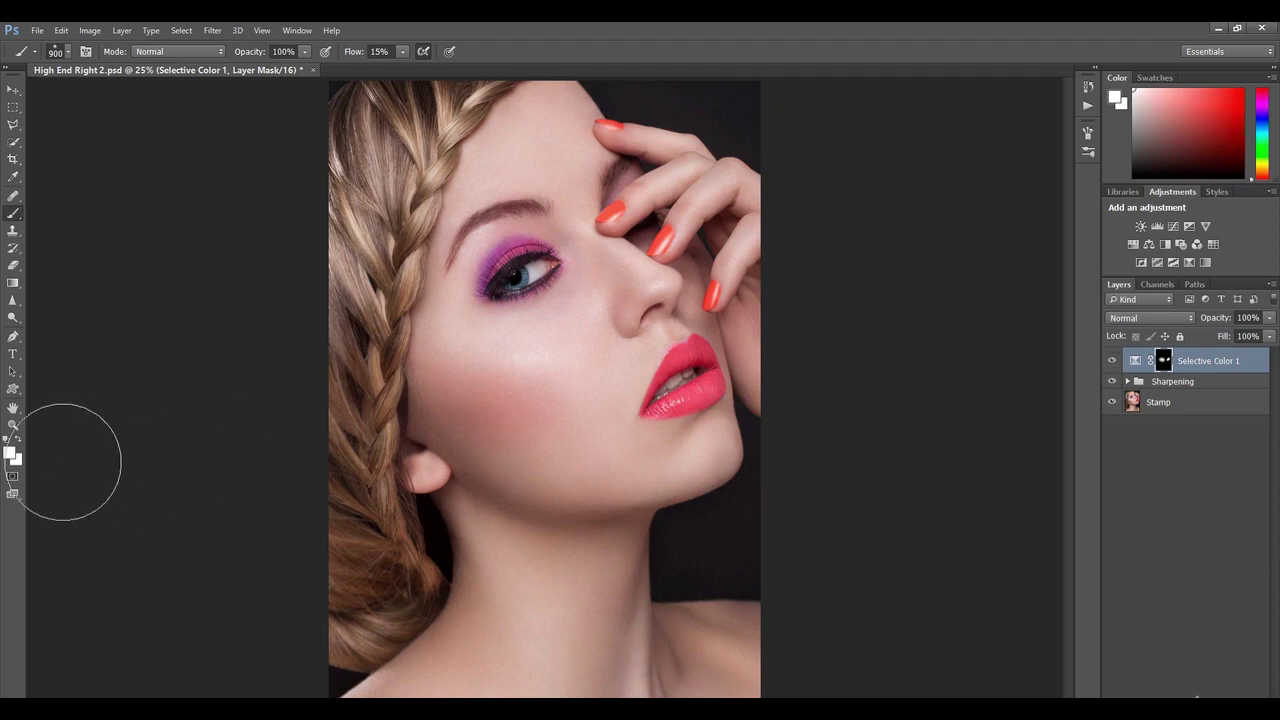
# Set the foreground colour to black (000000) and compare the portrait with and without Selective Color 1.
pyautogui.click(11, 452)
pyautogui.write('000000')
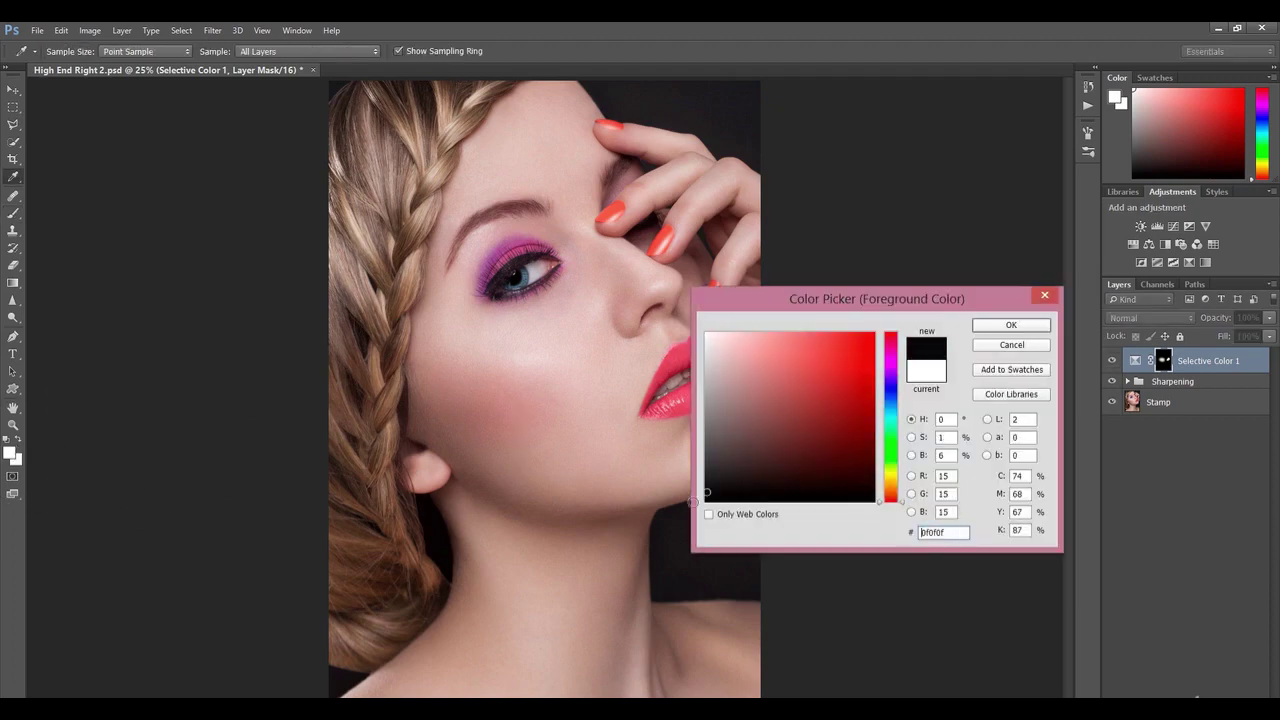
pyautogui.click(1011, 325)
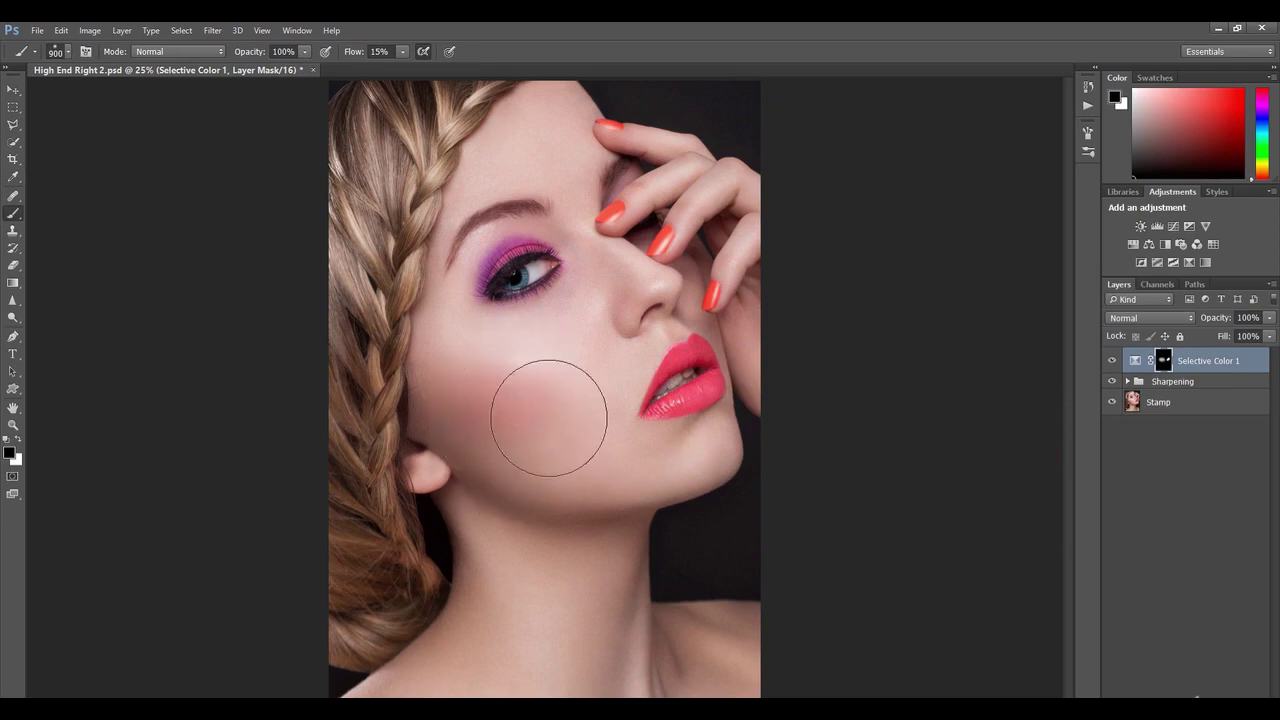
pyautogui.click(1114, 364)
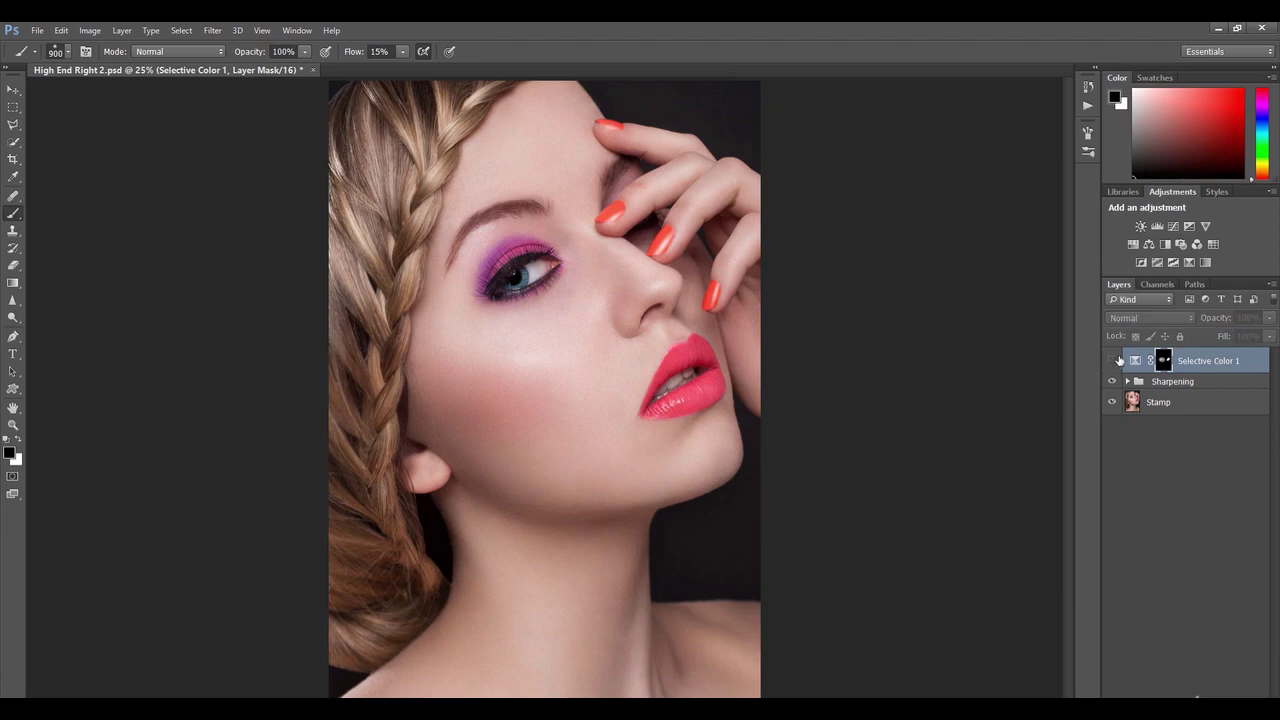
pyautogui.click(1118, 364)
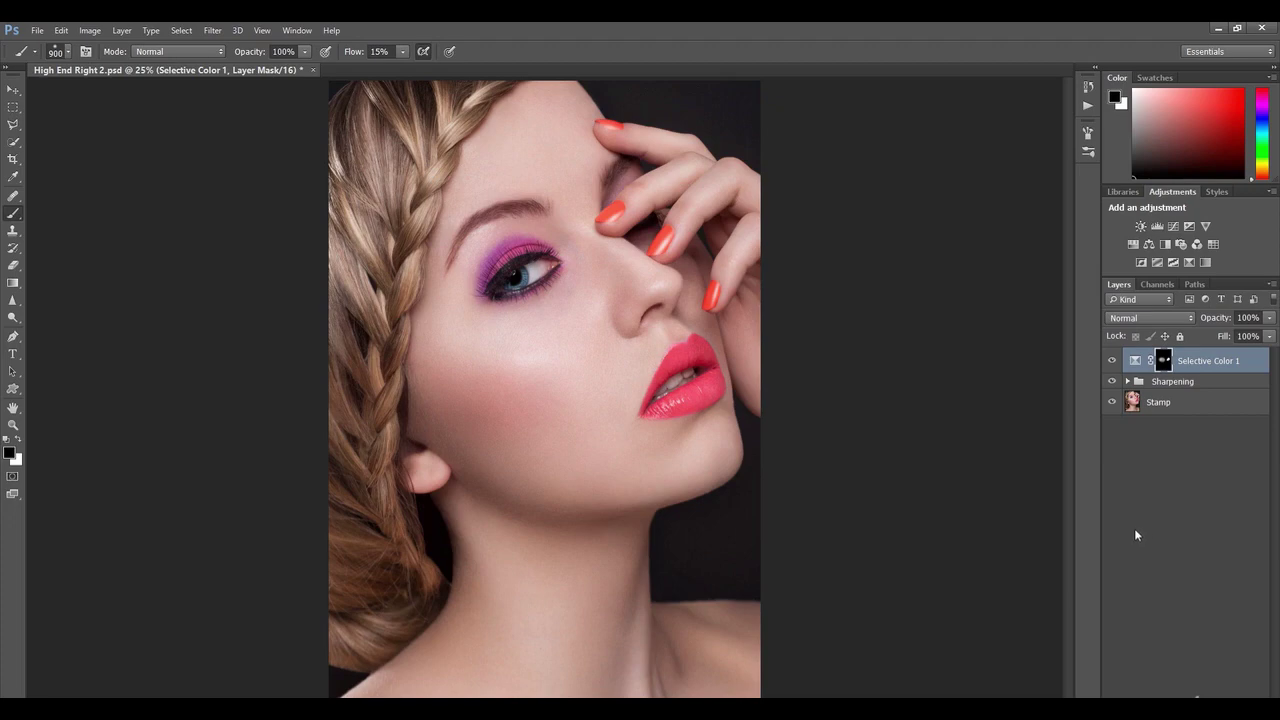
# Add a second Selective Color adjustment layer with Cyan at +5% for Neutrals, and compare before and after.
pyautogui.click(1197, 697)
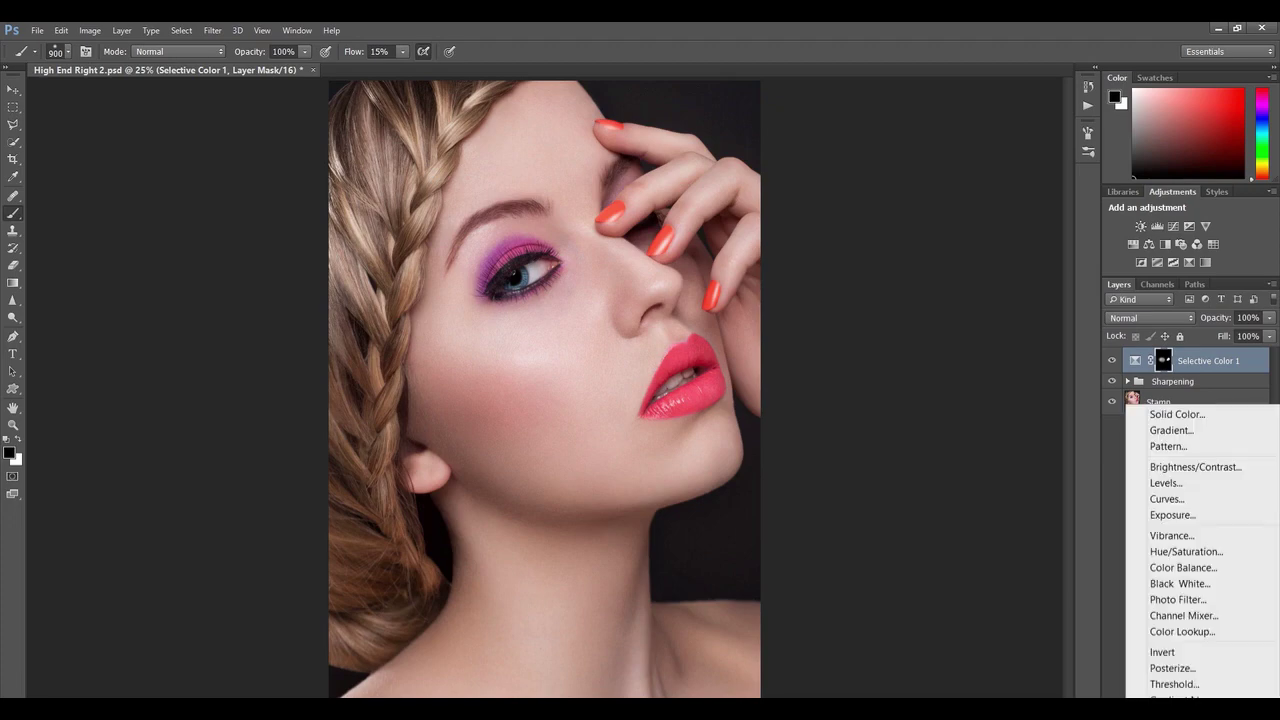
pyautogui.click(1170, 697)
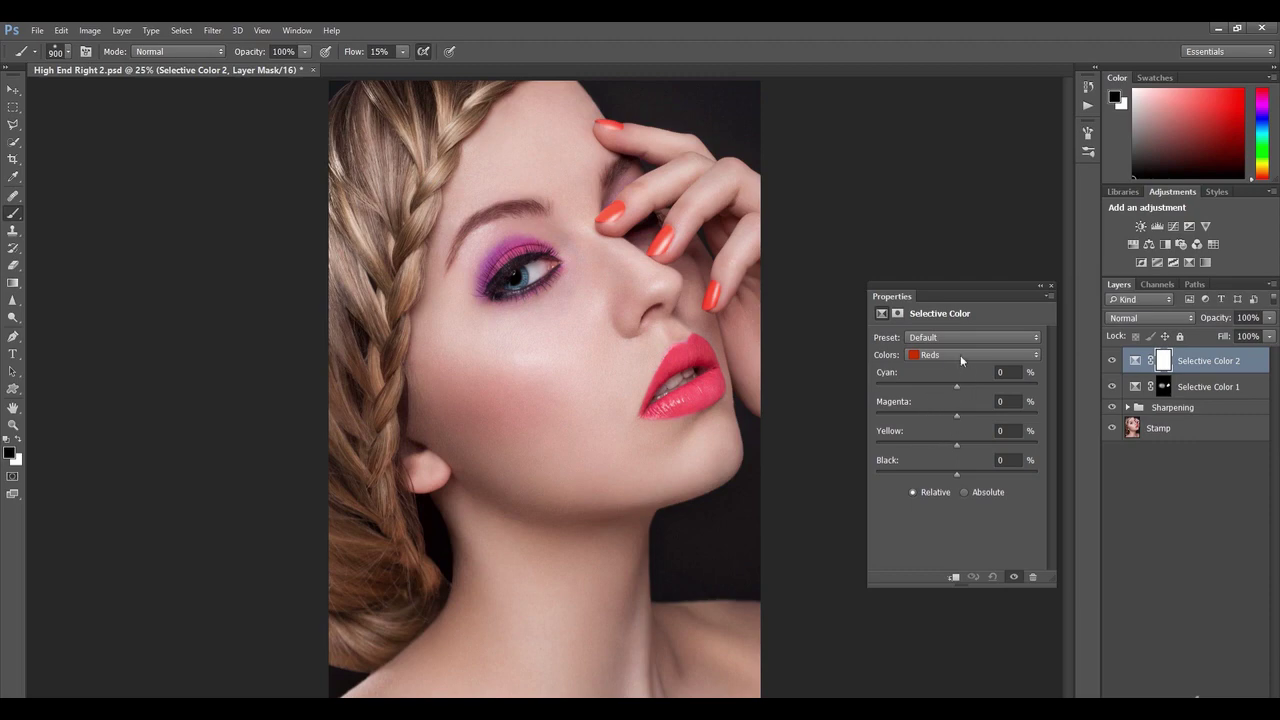
pyautogui.click(961, 356)
pyautogui.click(960, 459)
pyautogui.moveTo(957, 389)
pyautogui.mouseDown()
pyautogui.moveTo(917, 386)
pyautogui.moveTo(962, 396)
pyautogui.mouseUp()
pyautogui.click(1112, 362)
pyautogui.click(1112, 362)
pyautogui.click(1112, 362)
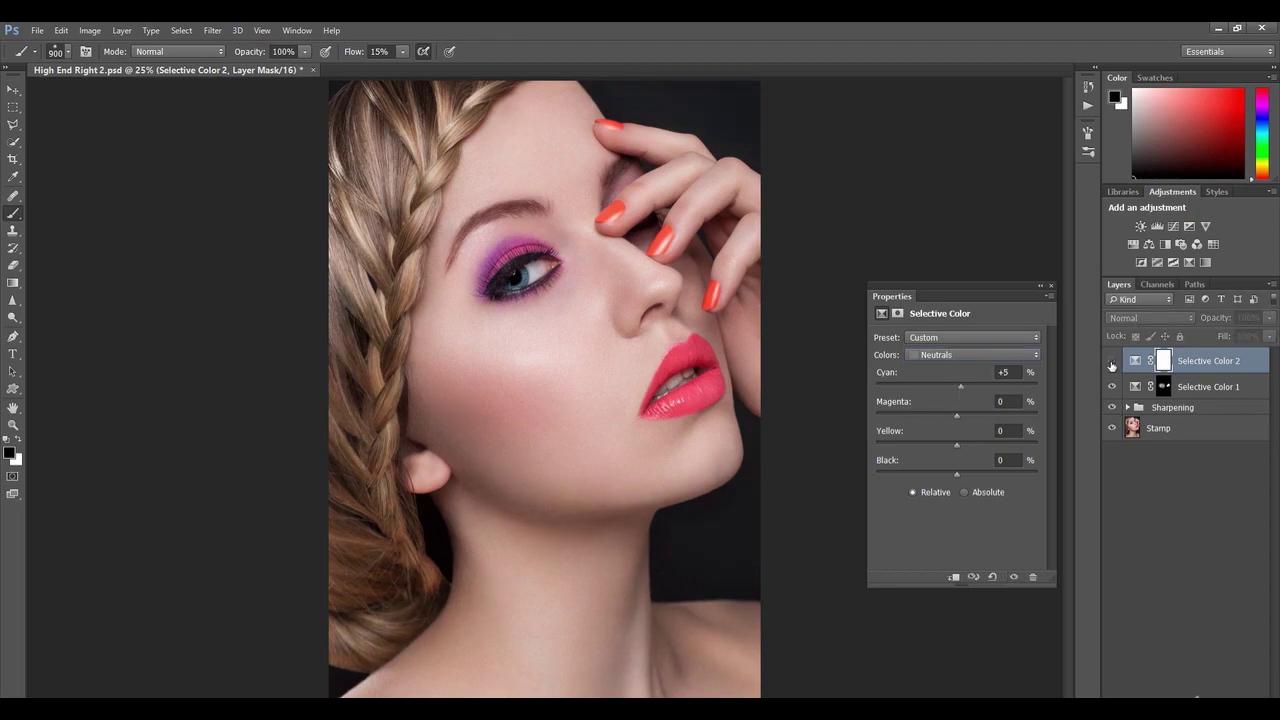
pyautogui.click(1111, 363)
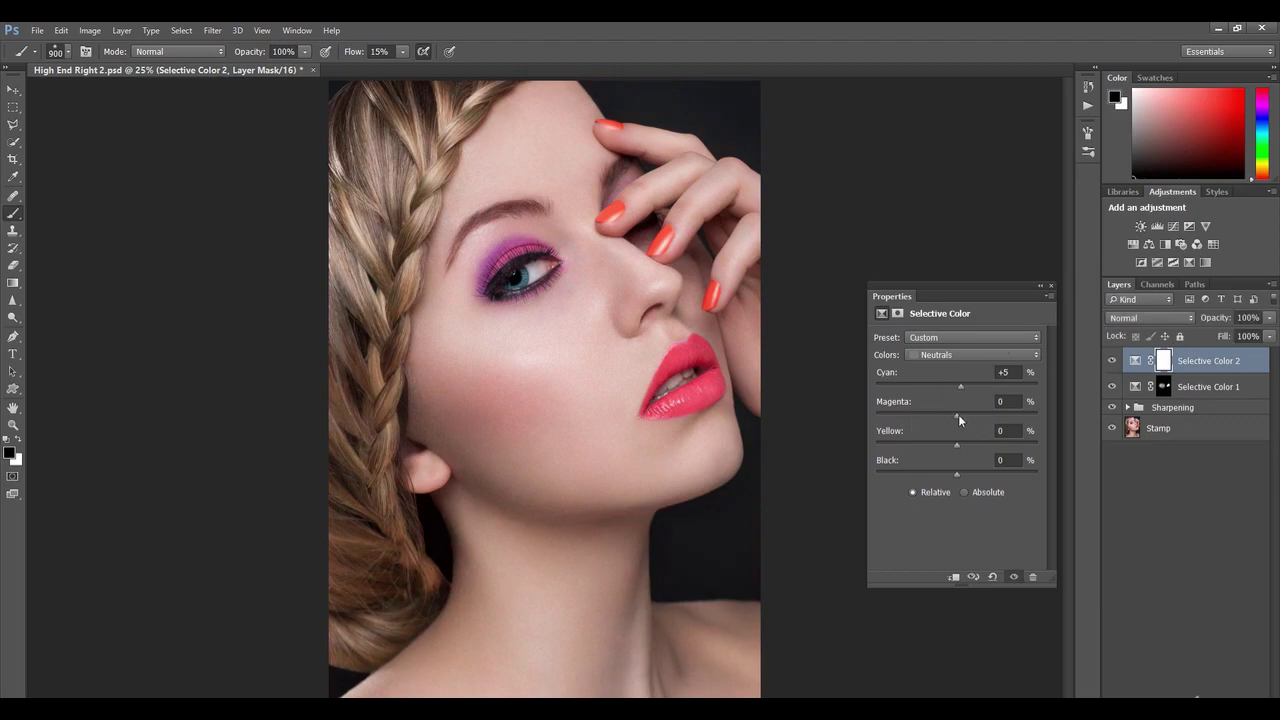
# Try Magenta at -1% for the Neutrals of Selective Color 2 and compare before and after.
pyautogui.moveTo(958, 421)
pyautogui.mouseDown()
pyautogui.moveTo(971, 423)
pyautogui.moveTo(956, 423)
pyautogui.mouseUp()
pyautogui.moveTo(956, 421); pyautogui.dragTo(958, 421)
pyautogui.click(1110, 362)
pyautogui.click(1110, 362)
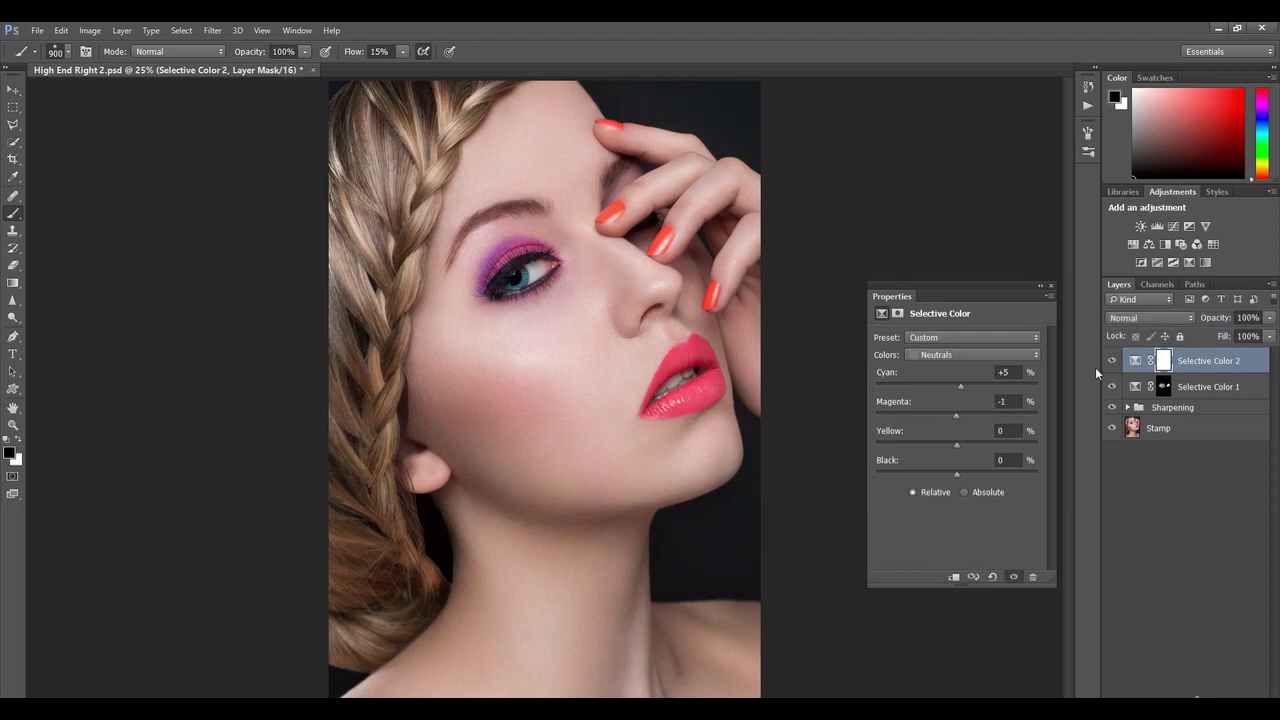
# Try Neutrals Magenta values between +9% and -3% on Selective Color 2, toggling the layer to compare.
pyautogui.click(966, 418)
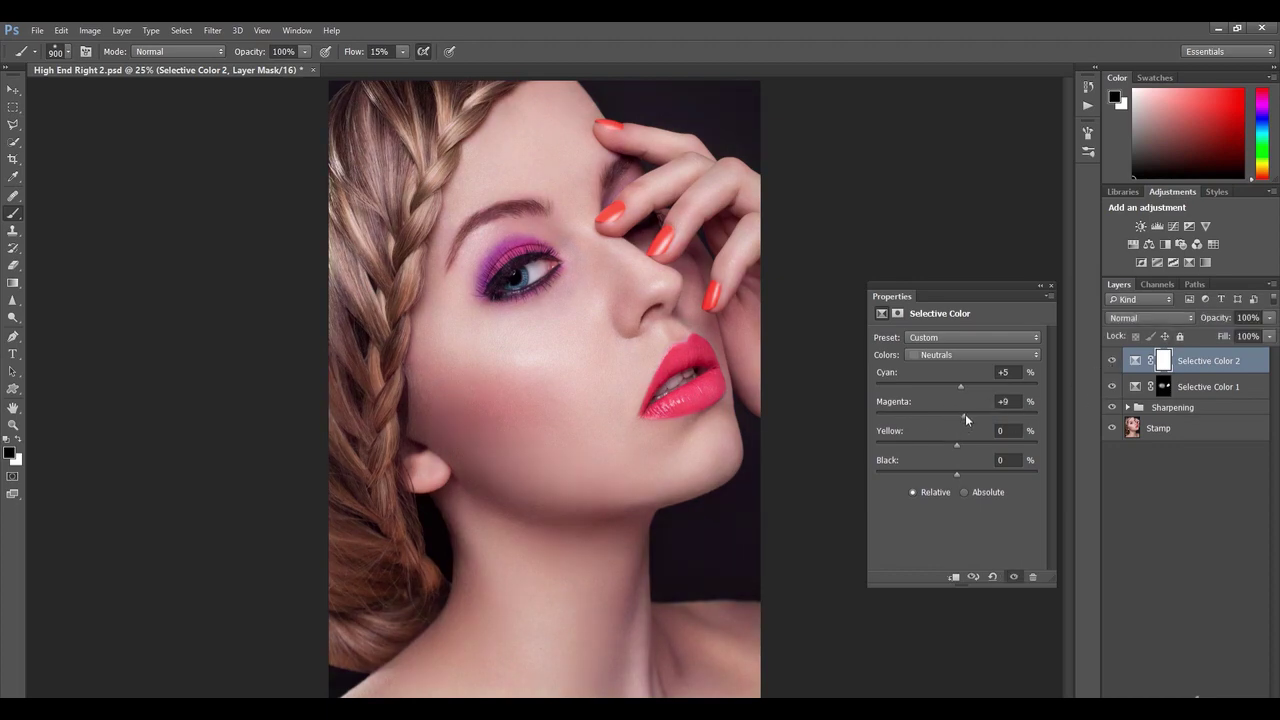
pyautogui.moveTo(966, 421); pyautogui.dragTo(953, 424)
pyautogui.click(1111, 360)
pyautogui.click(1112, 360)
pyautogui.click(1112, 360)
pyautogui.click(1112, 360)
pyautogui.click(1112, 360)
pyautogui.click(1112, 362)
pyautogui.moveTo(963, 418); pyautogui.dragTo(955, 416)
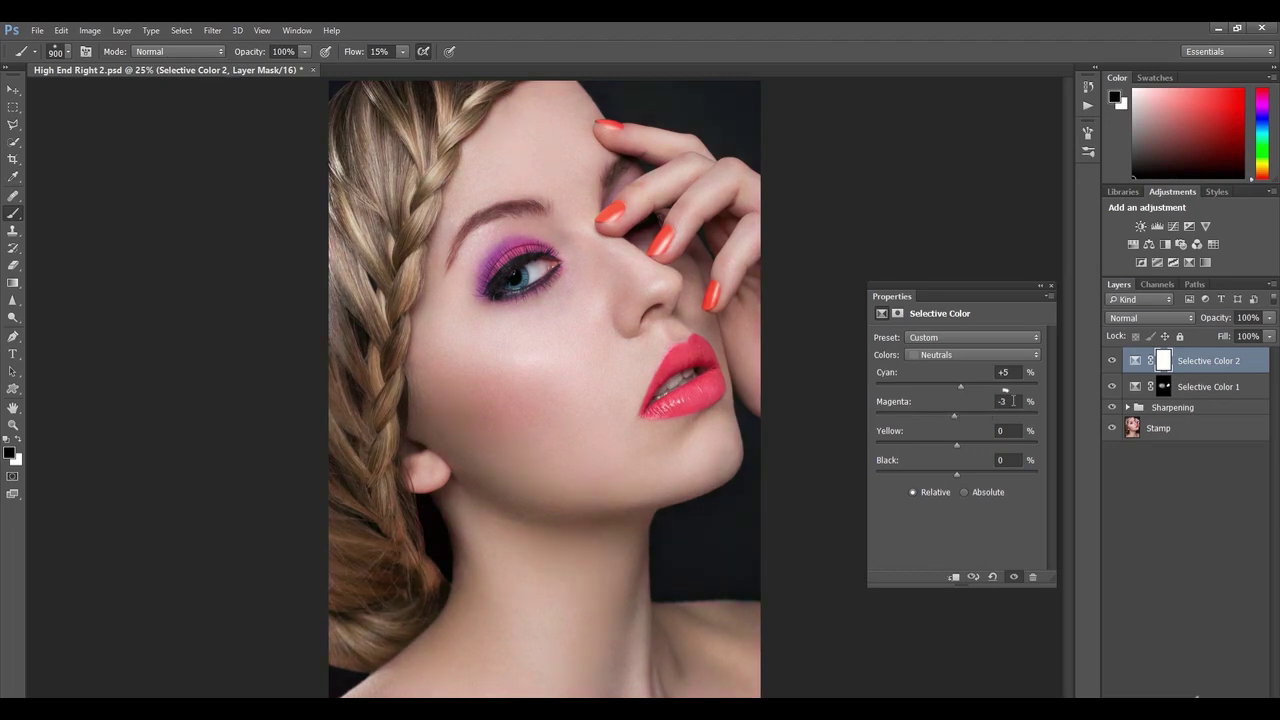
# Set the Neutrals Magenta of Selective Color 2 to -2% and compare before and after.
pyautogui.click(1013, 400)
pyautogui.write('-2')
pyautogui.press('Return')
pyautogui.click(1112, 360)
pyautogui.click(1112, 360)
pyautogui.click(1112, 360)
pyautogui.click(1112, 360)
pyautogui.click(1112, 360)
pyautogui.click(1112, 361)
# Try Yellow at +5% for the Neutrals of Selective Color 2, compare, and return Yellow to 0%.
pyautogui.click(1000, 432)
pyautogui.write('+5')
pyautogui.click(1112, 362)
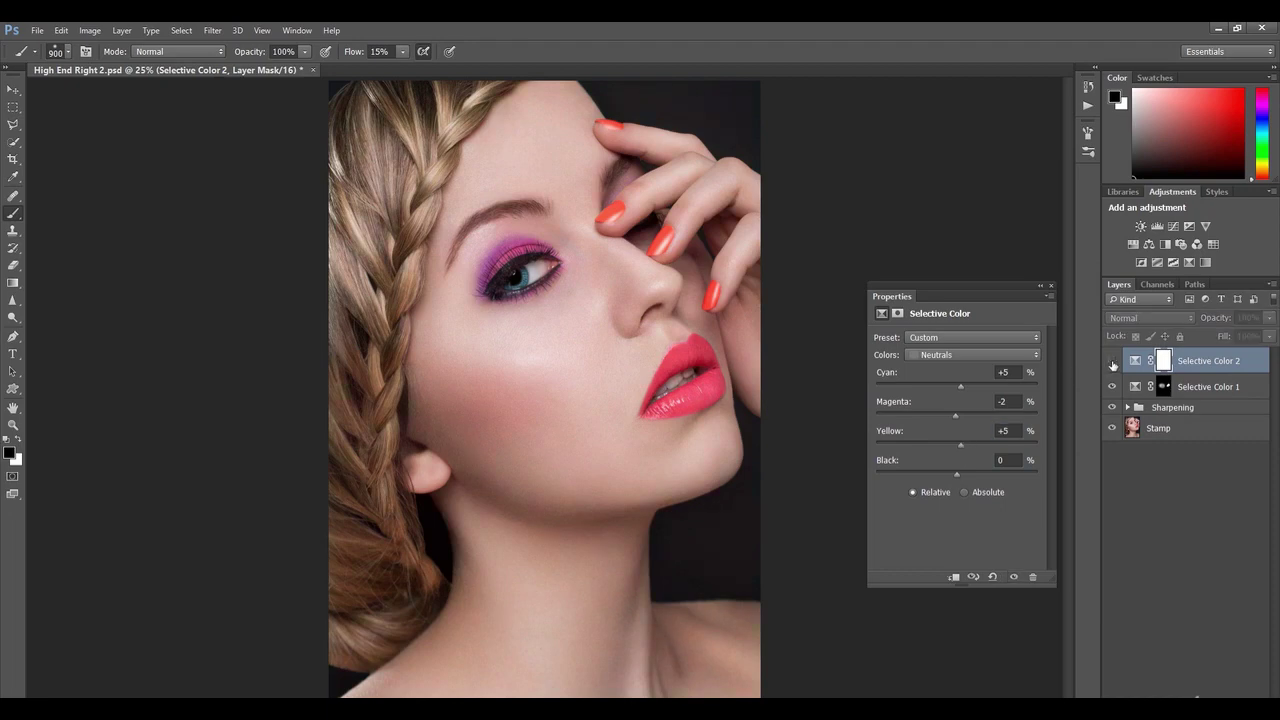
pyautogui.click(1112, 364)
pyautogui.click(1112, 364)
pyautogui.click(1005, 430)
# Compare the portrait with and without the Selective Color 2 layer.
pyautogui.click(1112, 362)
pyautogui.click(1112, 362)
pyautogui.click(1112, 362)
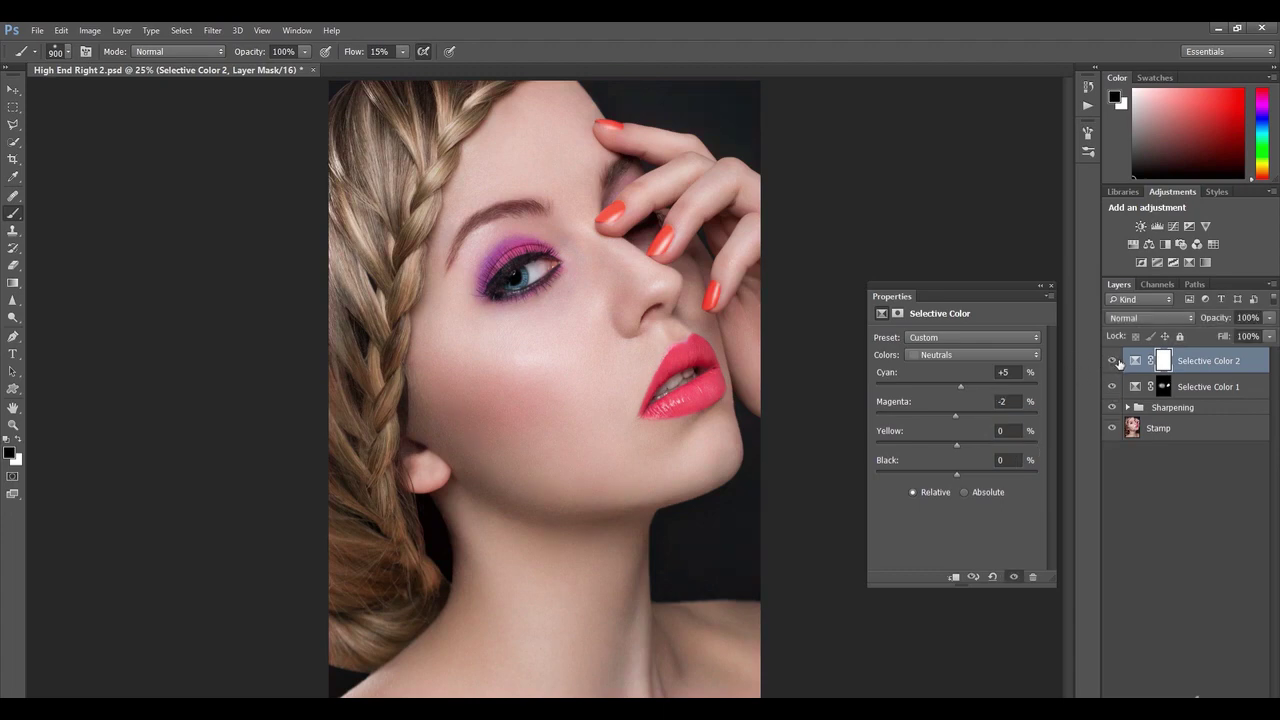
pyautogui.click(1112, 362)
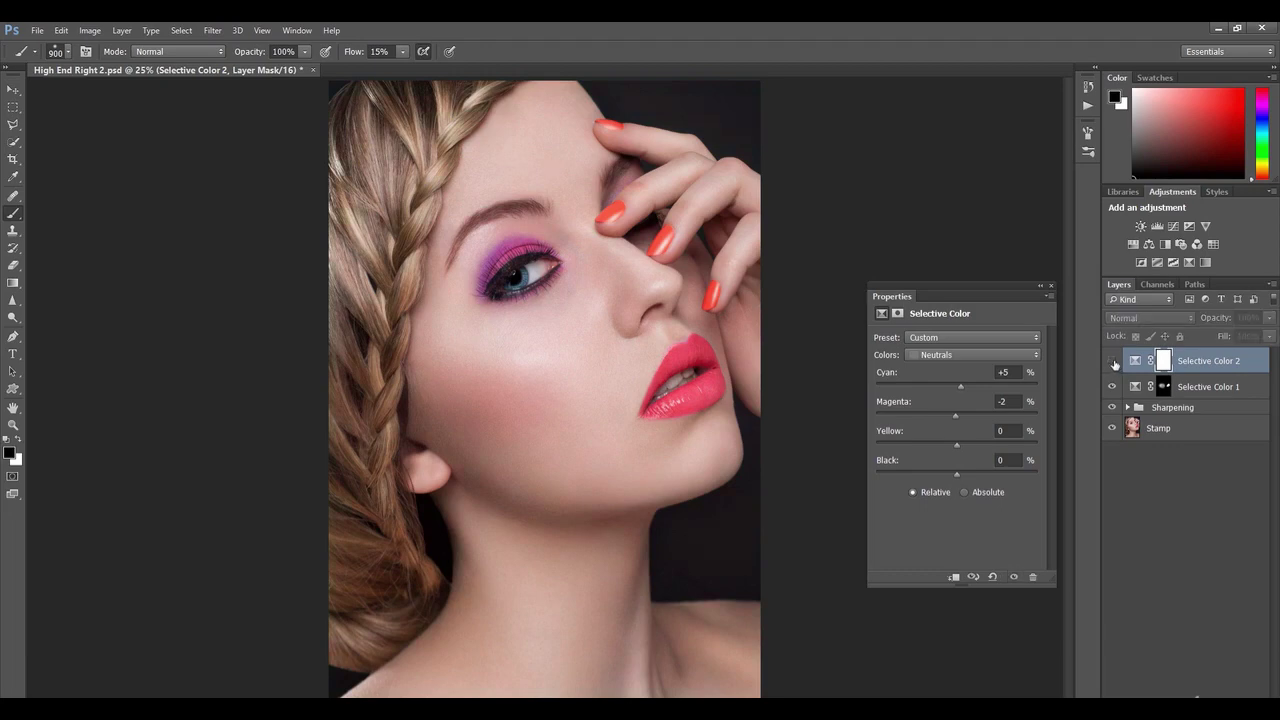
pyautogui.click(1112, 362)
# Set Yellow to -13% for the Whites of Selective Color 2, compare before and after, and close its properties.
pyautogui.click(950, 355)
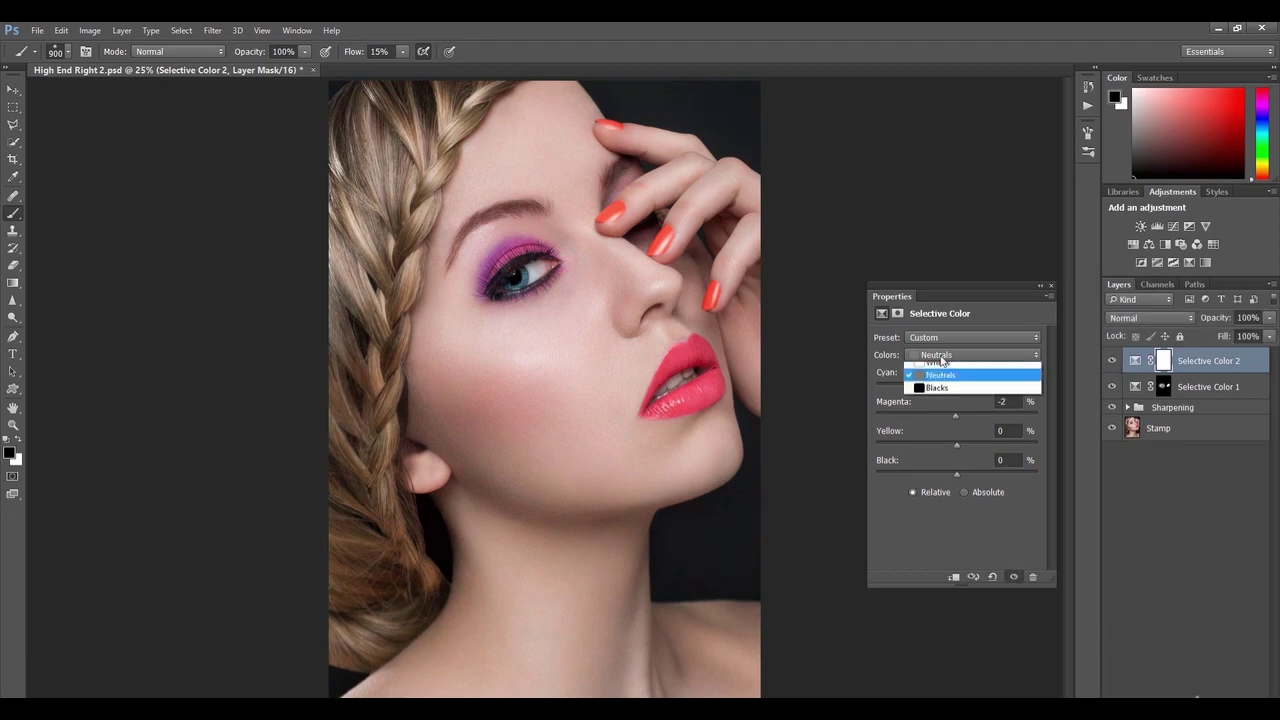
pyautogui.click(958, 448)
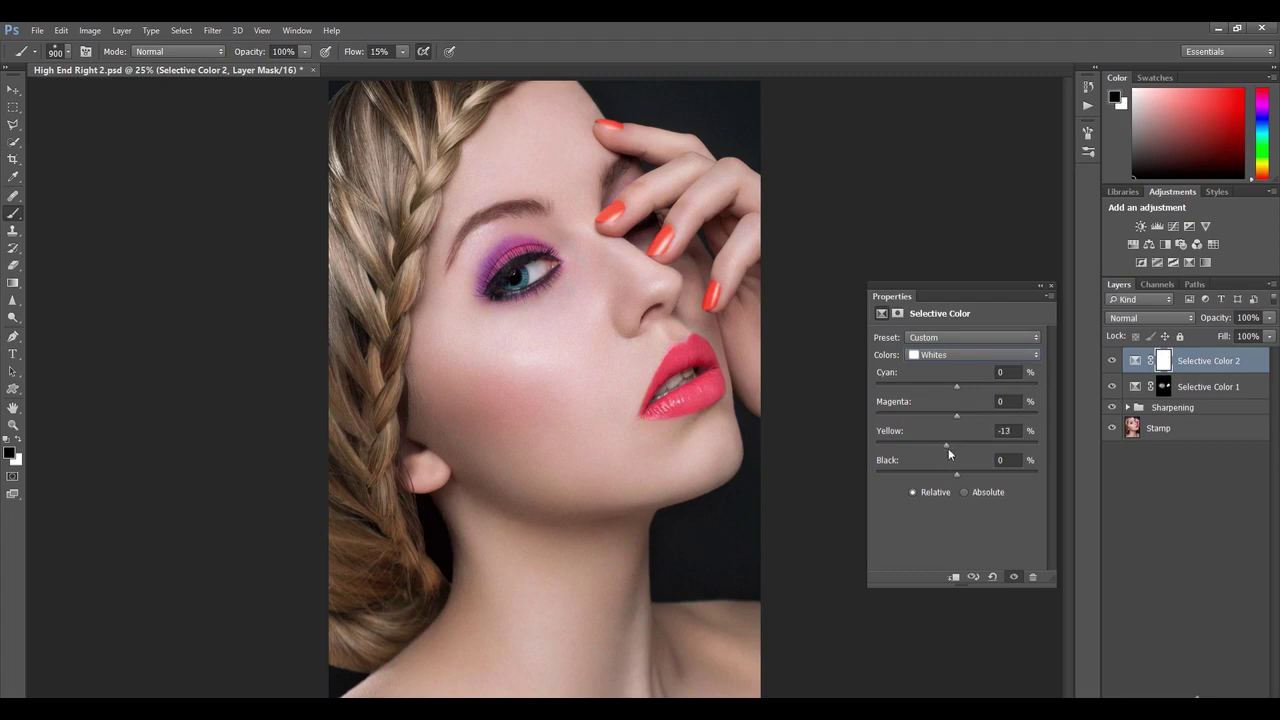
pyautogui.click(1112, 362)
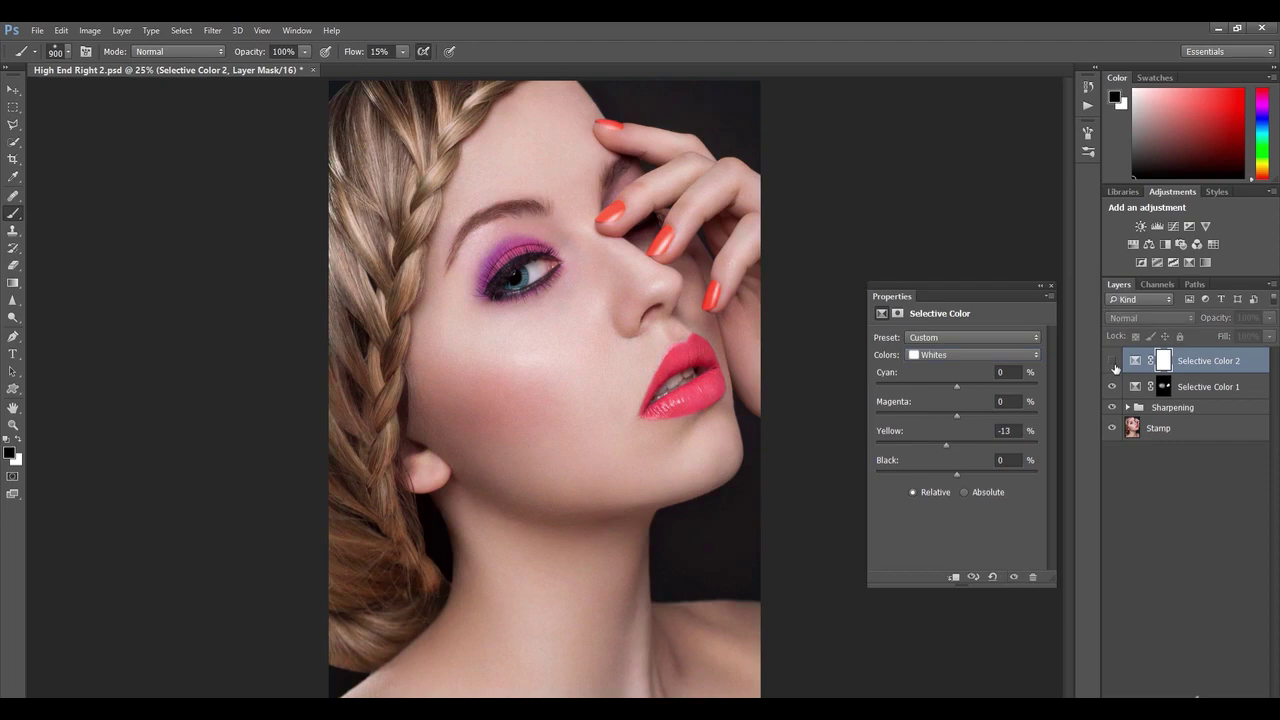
pyautogui.click(1112, 362)
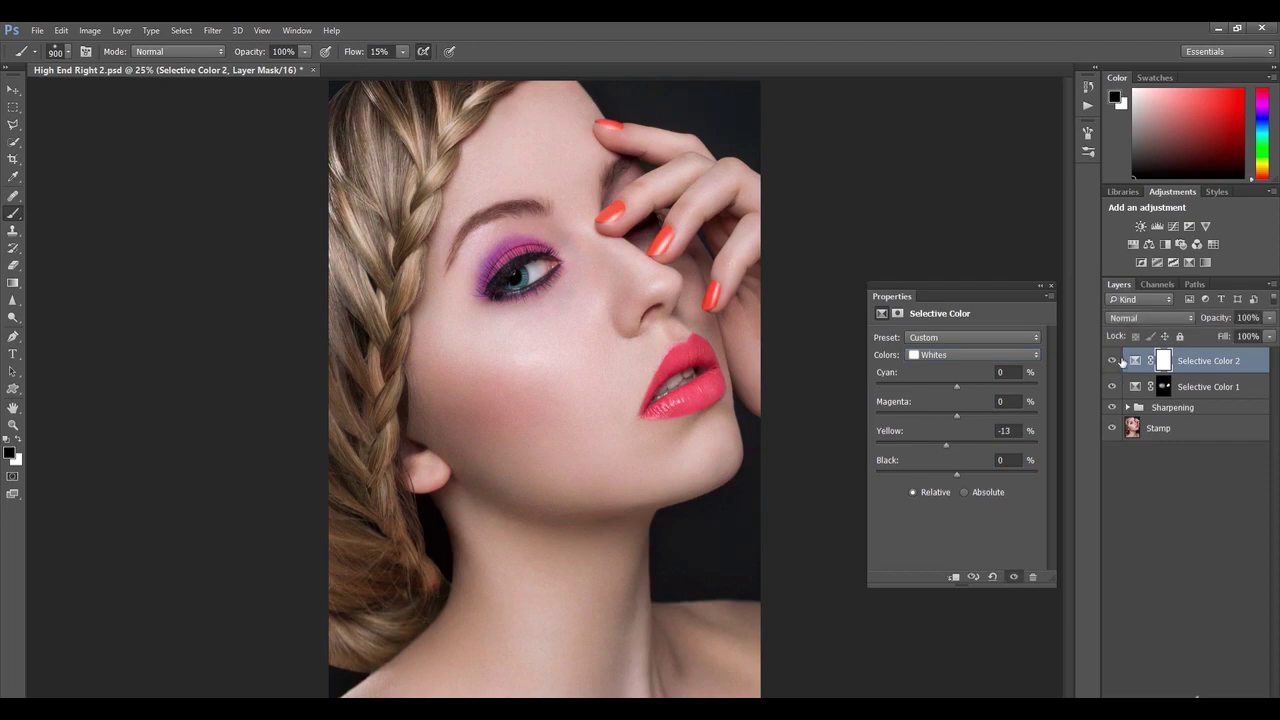
pyautogui.click(1111, 360)
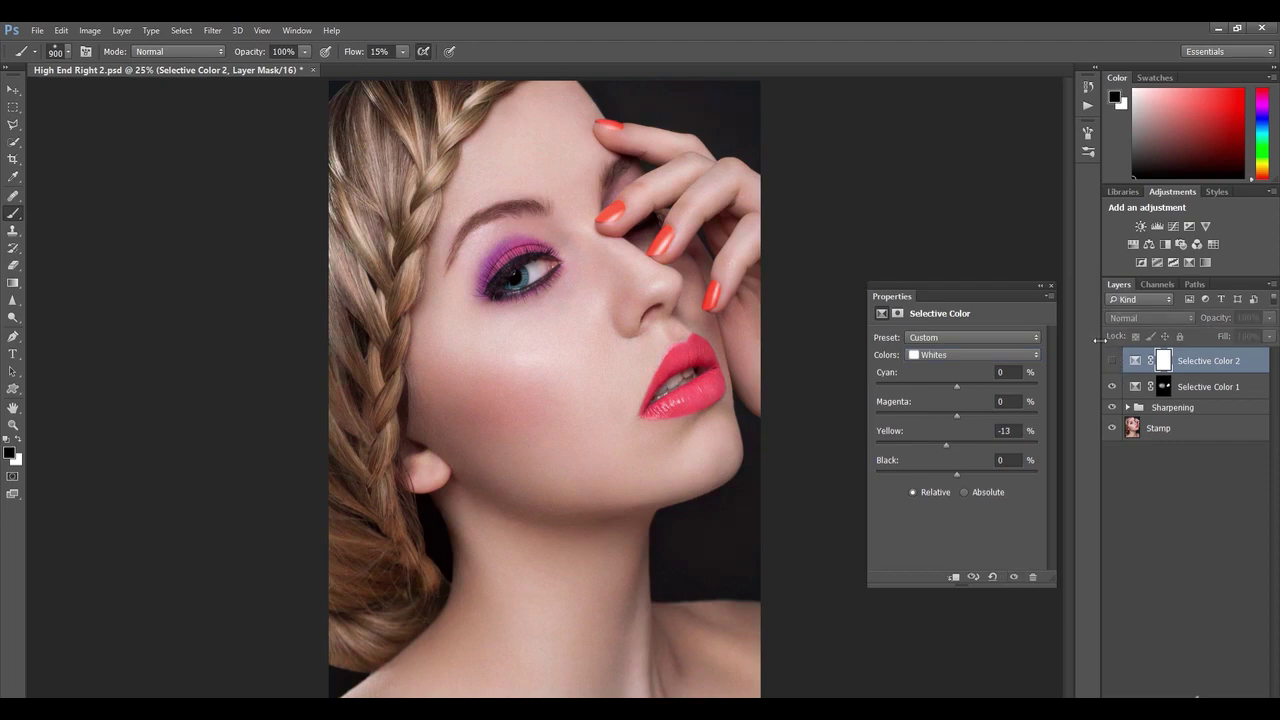
pyautogui.click(1113, 362)
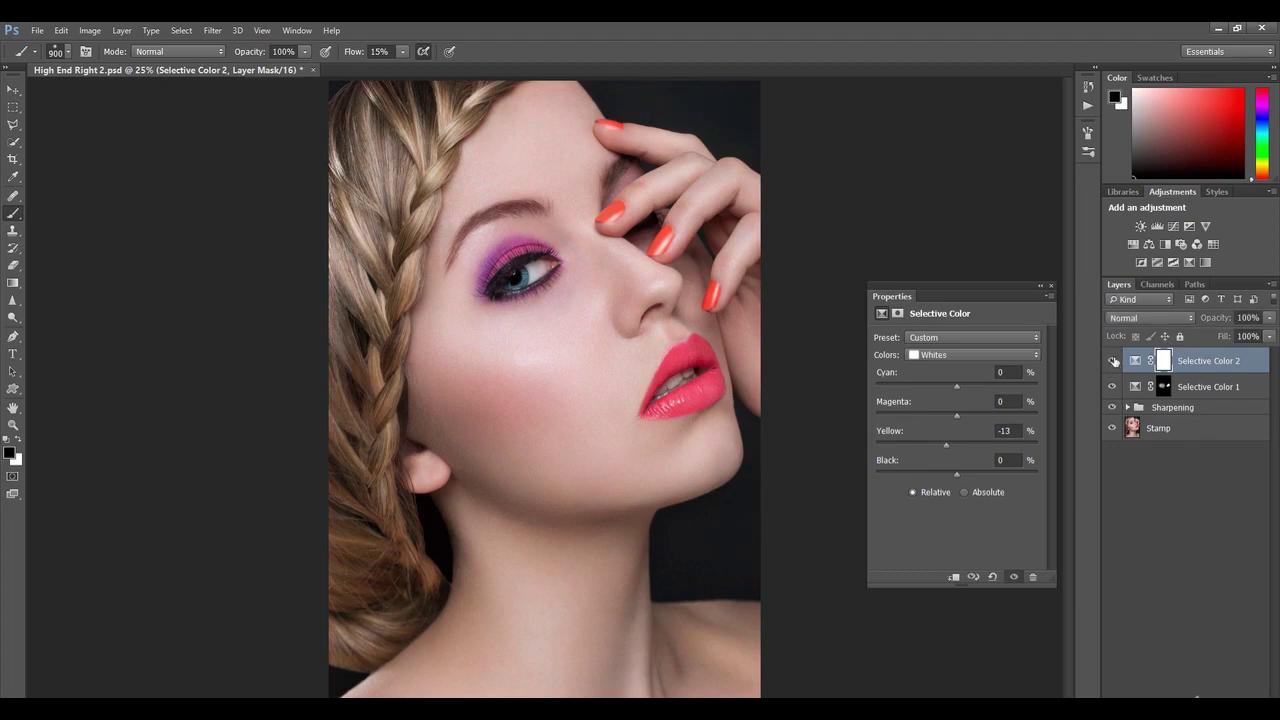
pyautogui.click(1113, 362)
pyautogui.click(1113, 362)
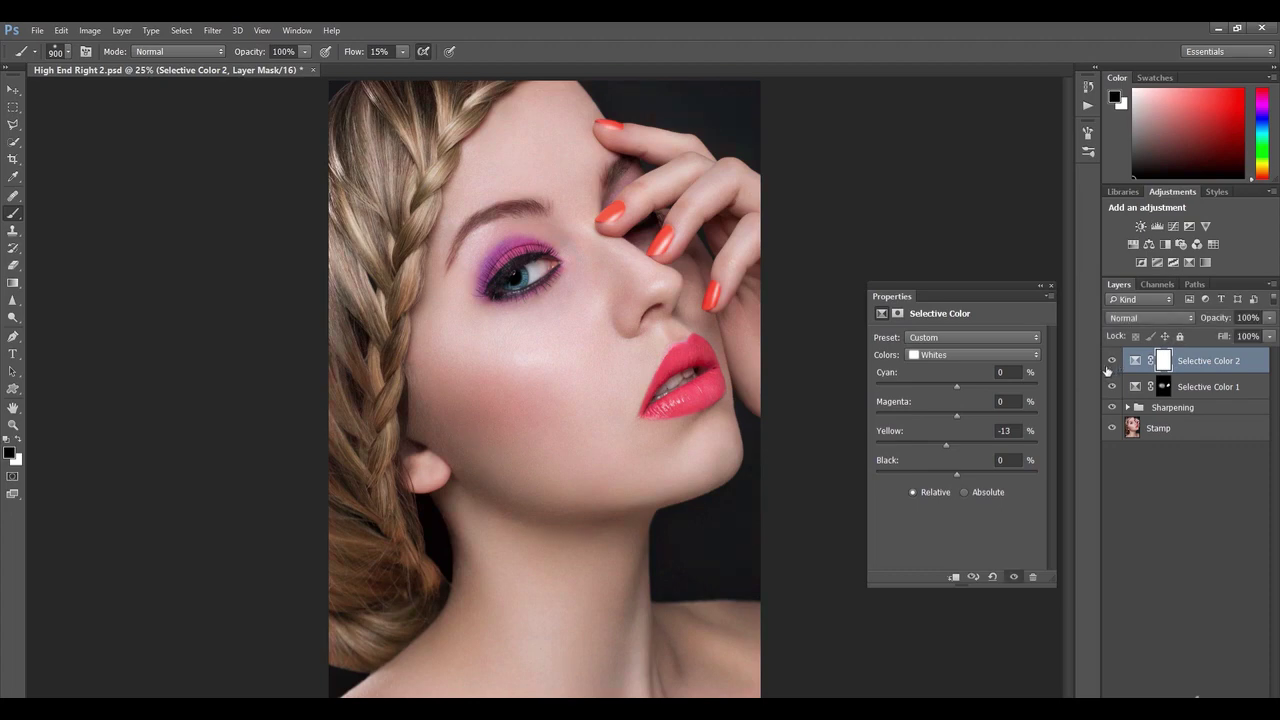
pyautogui.click(1051, 286)
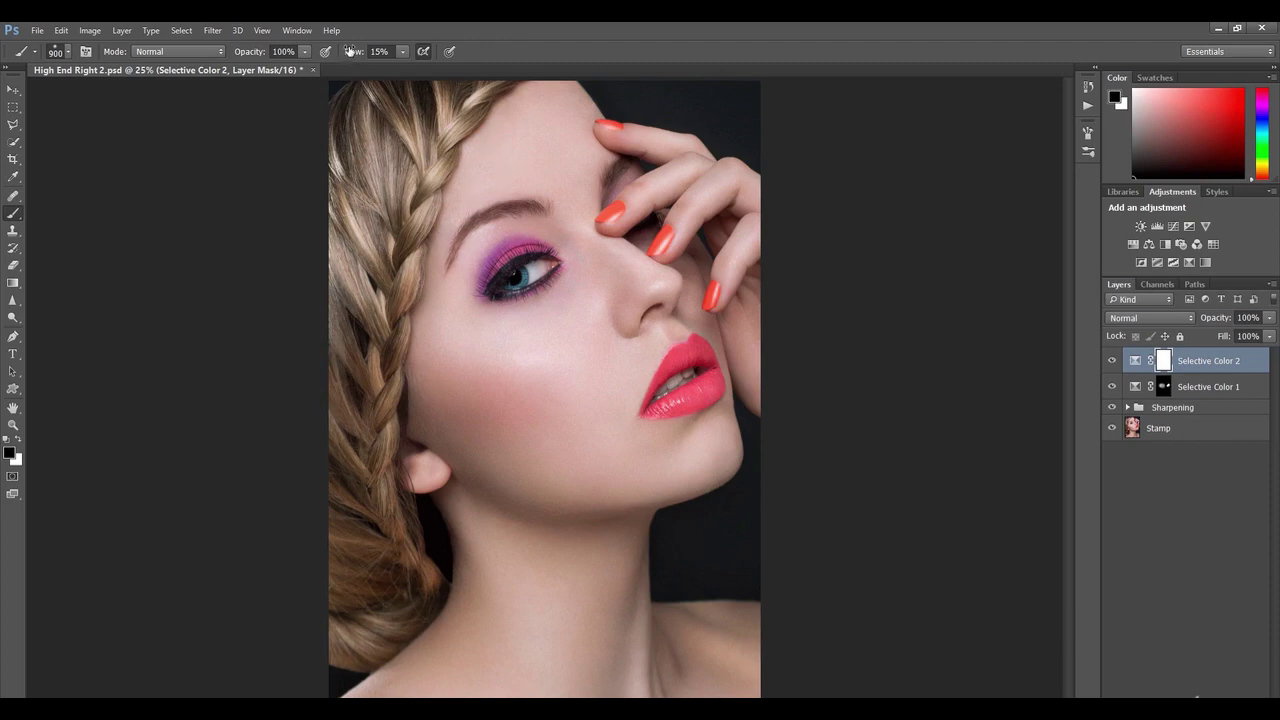
# Paint black over the hair on the Selective Color 2 mask with a 700 px brush at 100% flow, and compare.
pyautogui.moveTo(350, 51); pyautogui.dragTo(428, 51)
pyautogui.press('[')
pyautogui.press('[')
pyautogui.moveTo(435, 110)
pyautogui.mouseDown()
pyautogui.moveTo(398, 127)
pyautogui.moveTo(384, 102)
pyautogui.moveTo(356, 240)
pyautogui.moveTo(347, 374)
pyautogui.moveTo(372, 520)
pyautogui.moveTo(365, 608)
pyautogui.mouseUp()
pyautogui.moveTo(440, 95)
pyautogui.mouseDown()
pyautogui.moveTo(396, 163)
pyautogui.moveTo(372, 339)
pyautogui.moveTo(379, 522)
pyautogui.mouseUp()
pyautogui.click(1115, 361)
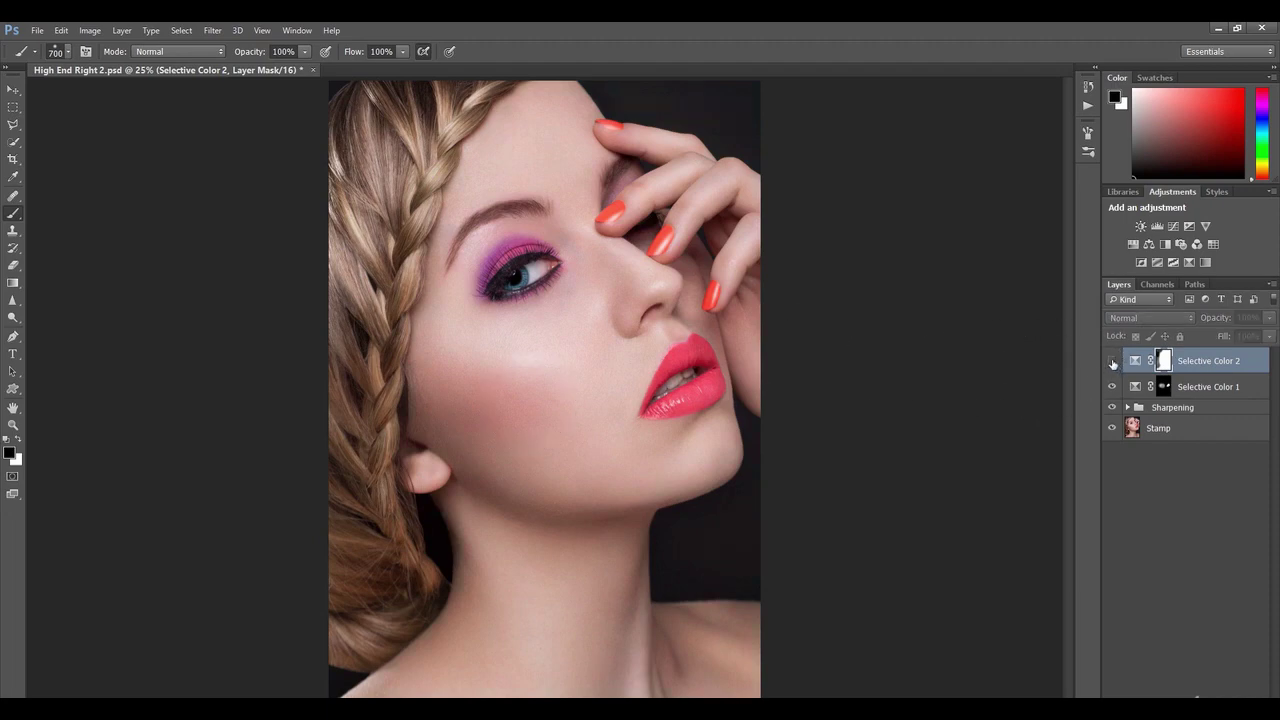
pyautogui.click(1115, 362)
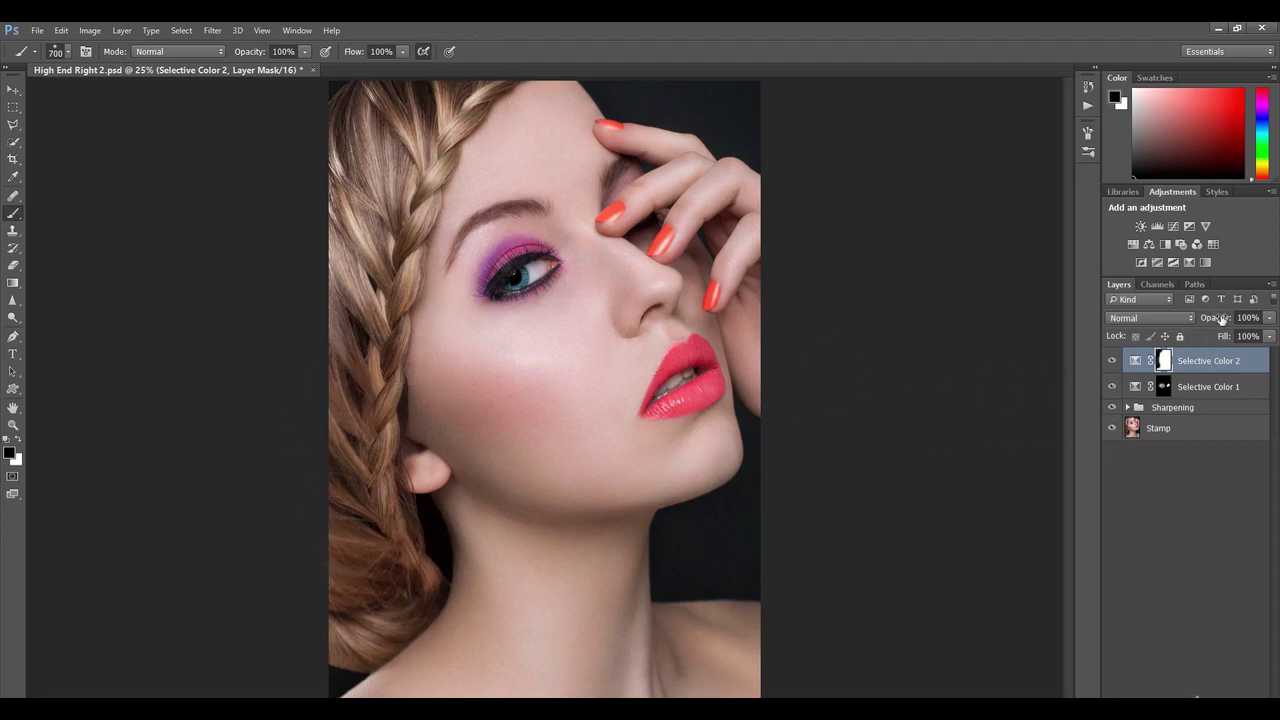
# Slightly lower the opacity of the Selective Color 2 layer and compare before and after.
pyautogui.moveTo(1222, 317); pyautogui.dragTo(1213, 317)
pyautogui.click(1131, 369)
pyautogui.click(1112, 362)
pyautogui.click(1112, 362)
# Add a third Selective Color layer with Yellow at -16% for Yellows, and invert its mask to black.
pyautogui.click(1196, 697)
pyautogui.click(1160, 696)
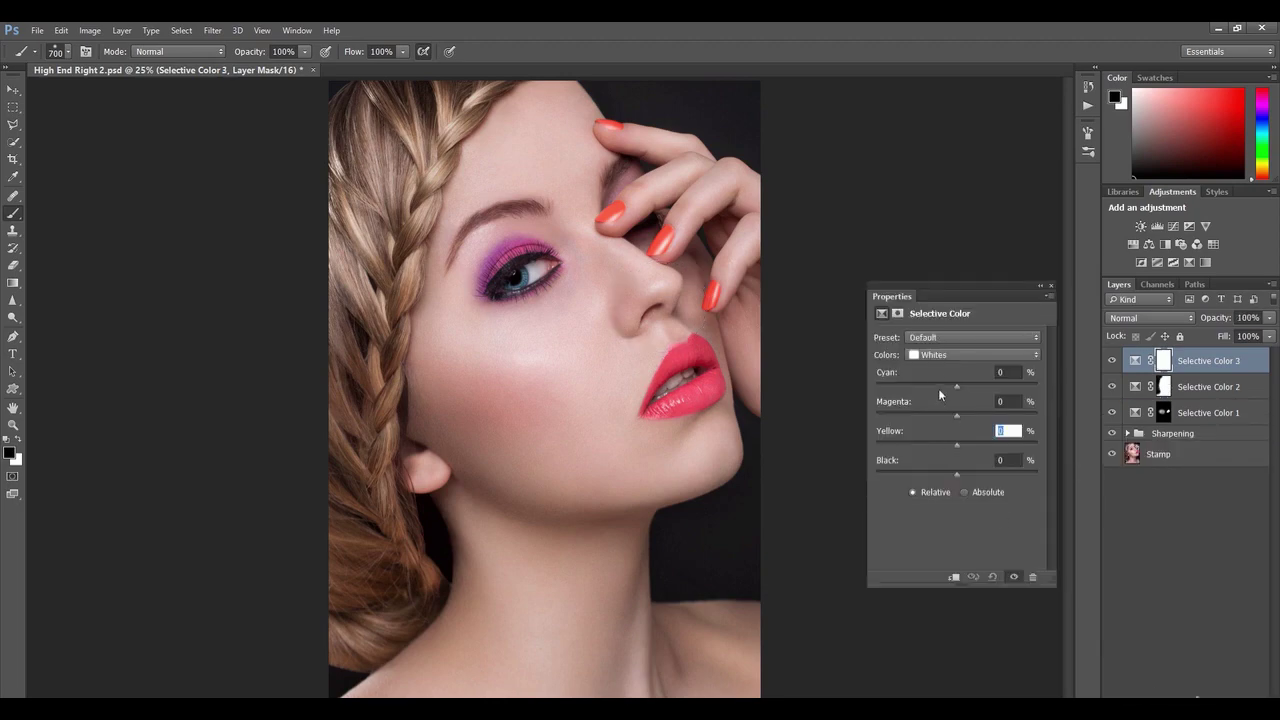
pyautogui.click(933, 355)
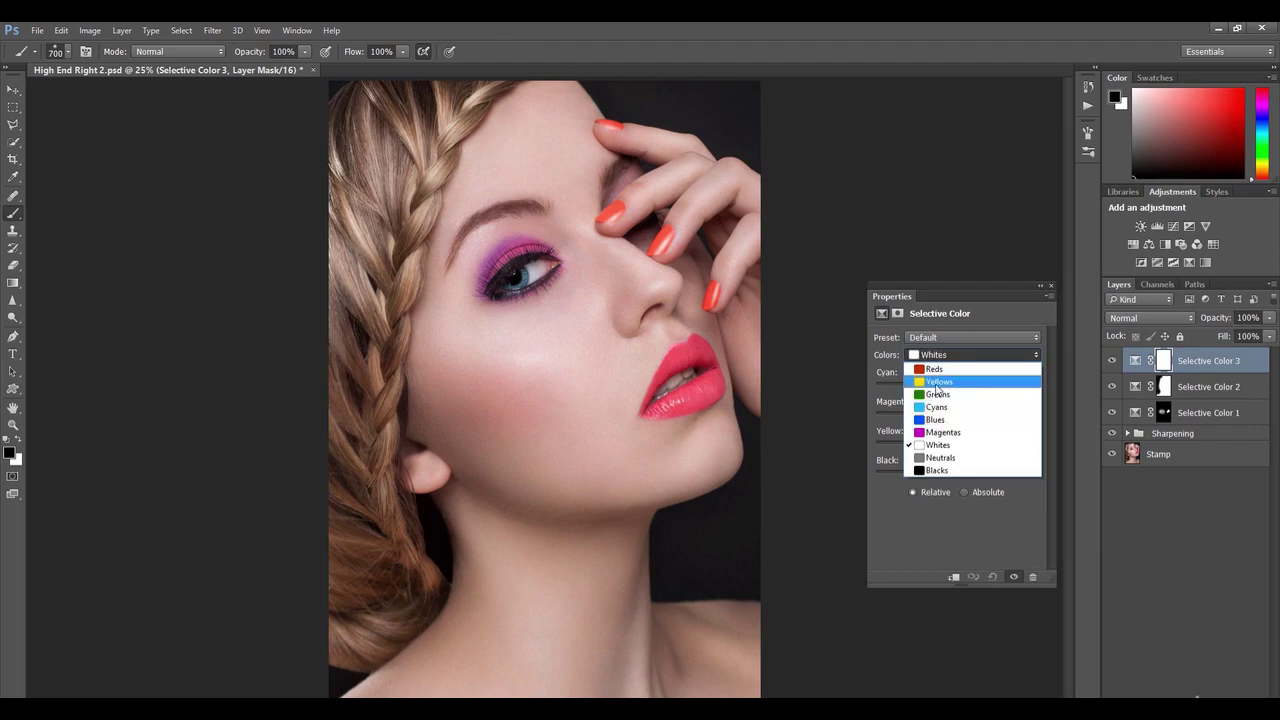
pyautogui.click(935, 378)
pyautogui.moveTo(949, 448); pyautogui.dragTo(948, 447)
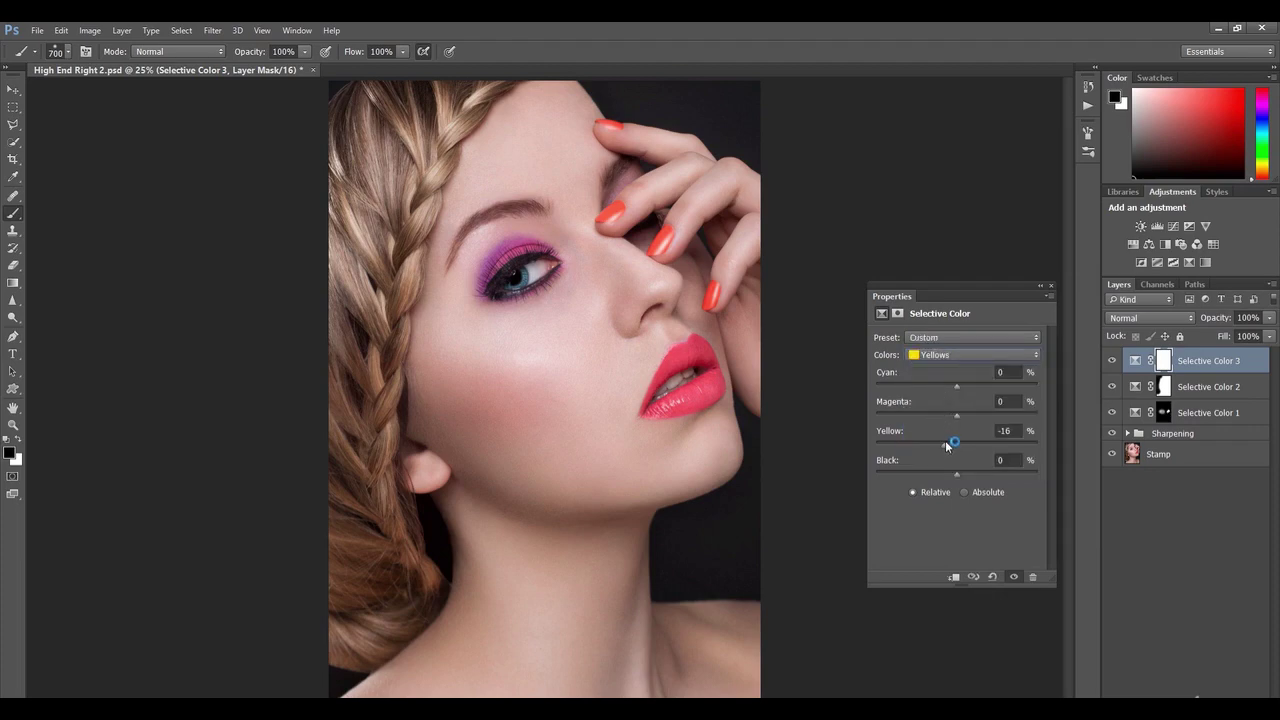
pyautogui.click(1050, 287)
pyautogui.hotkey('ctrl', 'i')
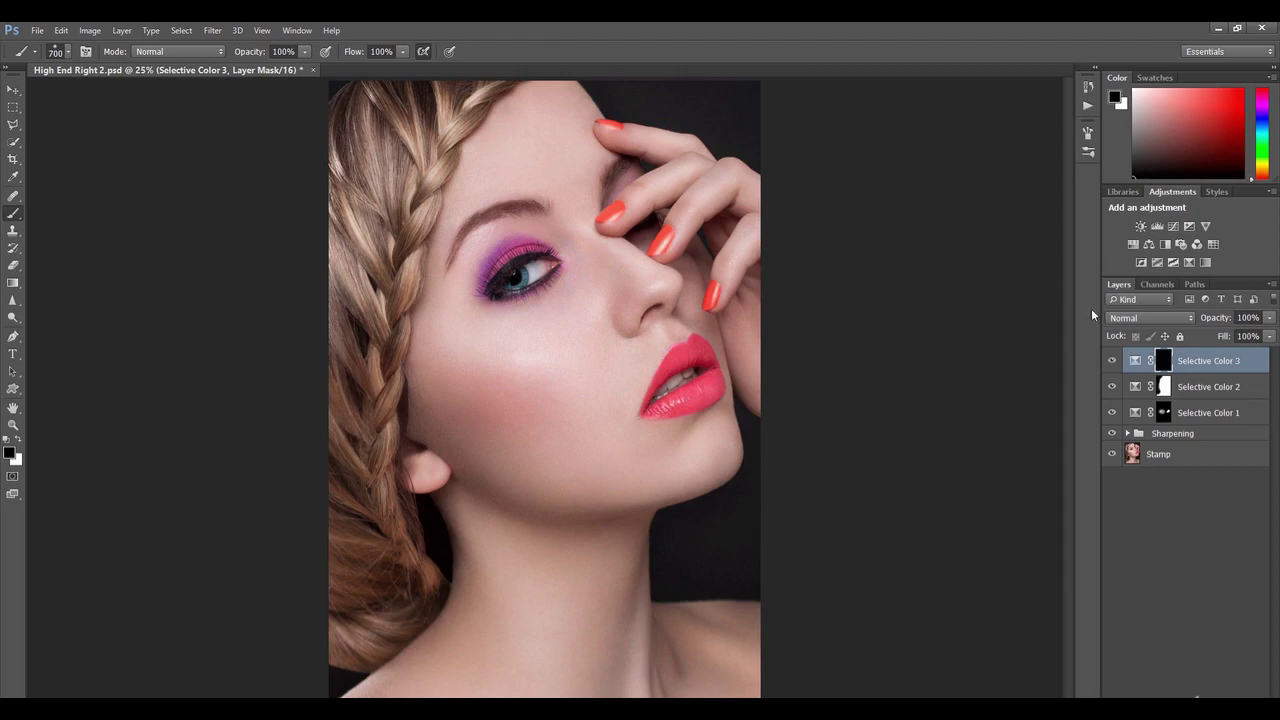
# Paint white (ffffff) over the hand on the Selective Color 3 mask with a 300 px brush at 100% flow.
pyautogui.moveTo(457, 470)
pyautogui.mouseDown()
pyautogui.moveTo(514, 414)
pyautogui.moveTo(563, 400)
pyautogui.mouseUp()
pyautogui.press('[')
pyautogui.press('[')
pyautogui.press('[')
pyautogui.press('[')
pyautogui.click(10, 455)
pyautogui.write('ffffff')
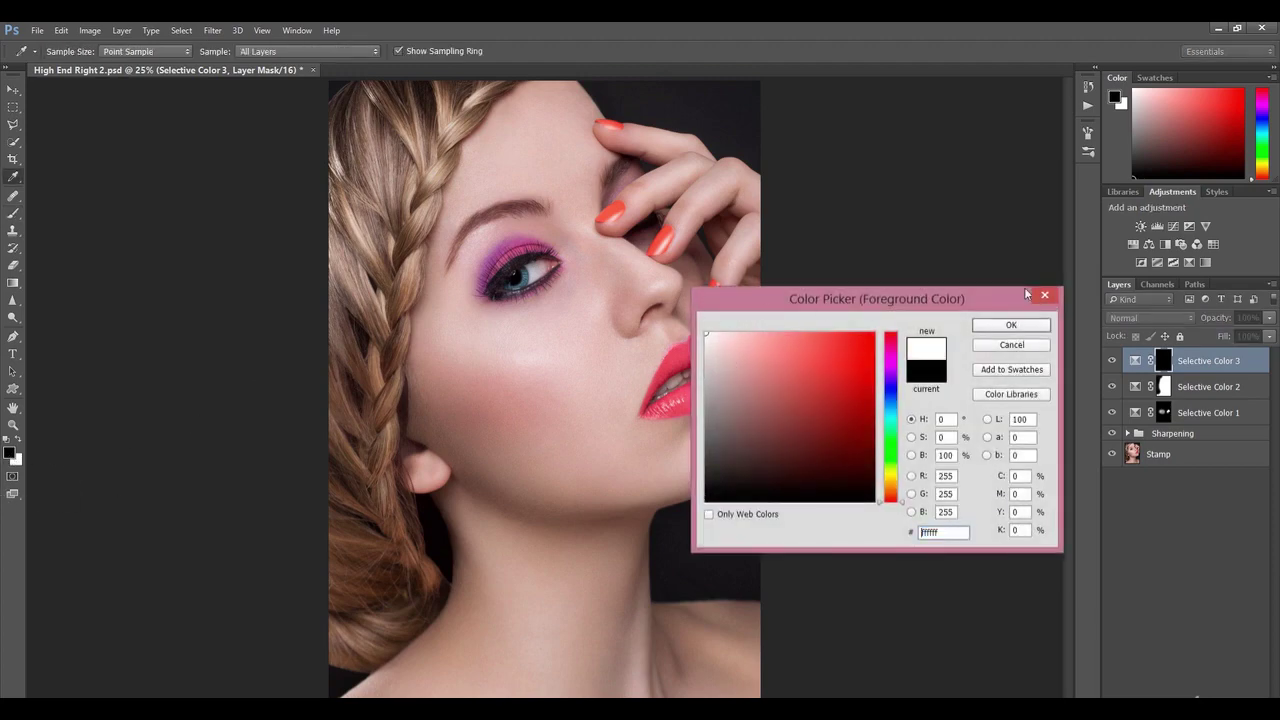
pyautogui.click(1025, 325)
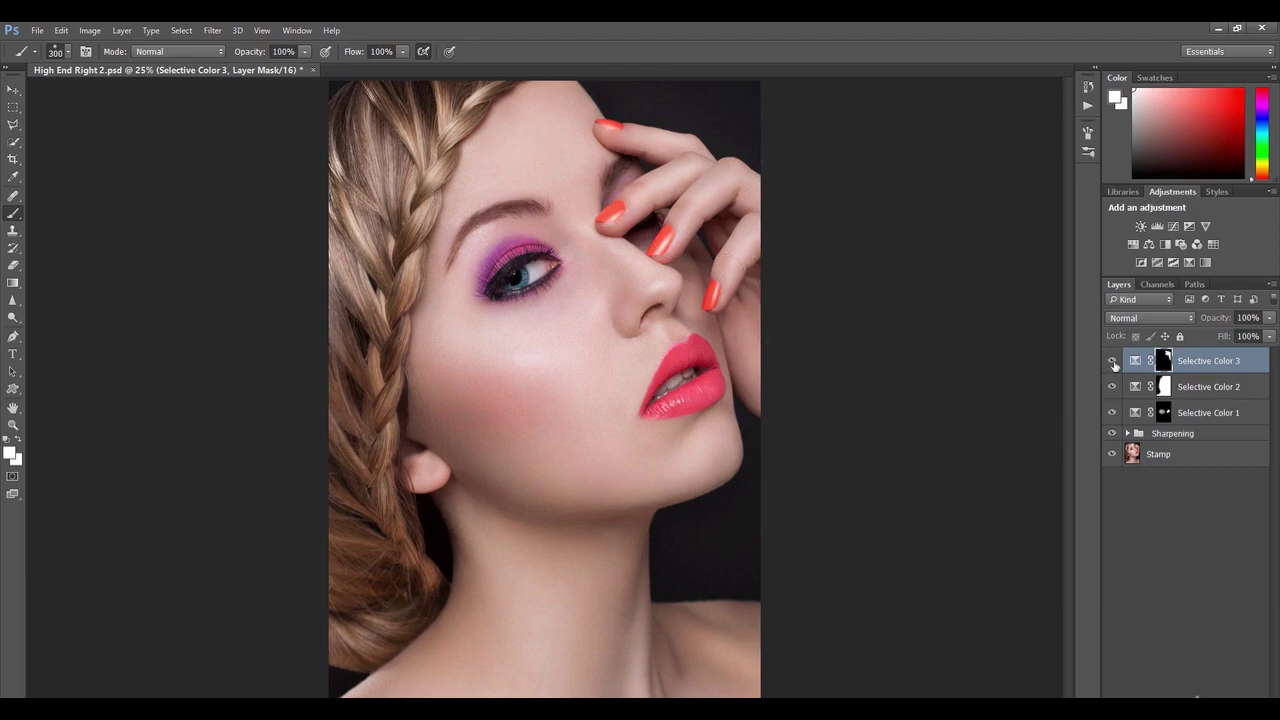
# Lower the opacity of the Selective Color 3 layer to 53% and compare the portrait with and without it.
pyautogui.click(1114, 360)
pyautogui.click(1112, 361)
pyautogui.moveTo(1216, 318); pyautogui.dragTo(1183, 318)
pyautogui.click(1111, 363)
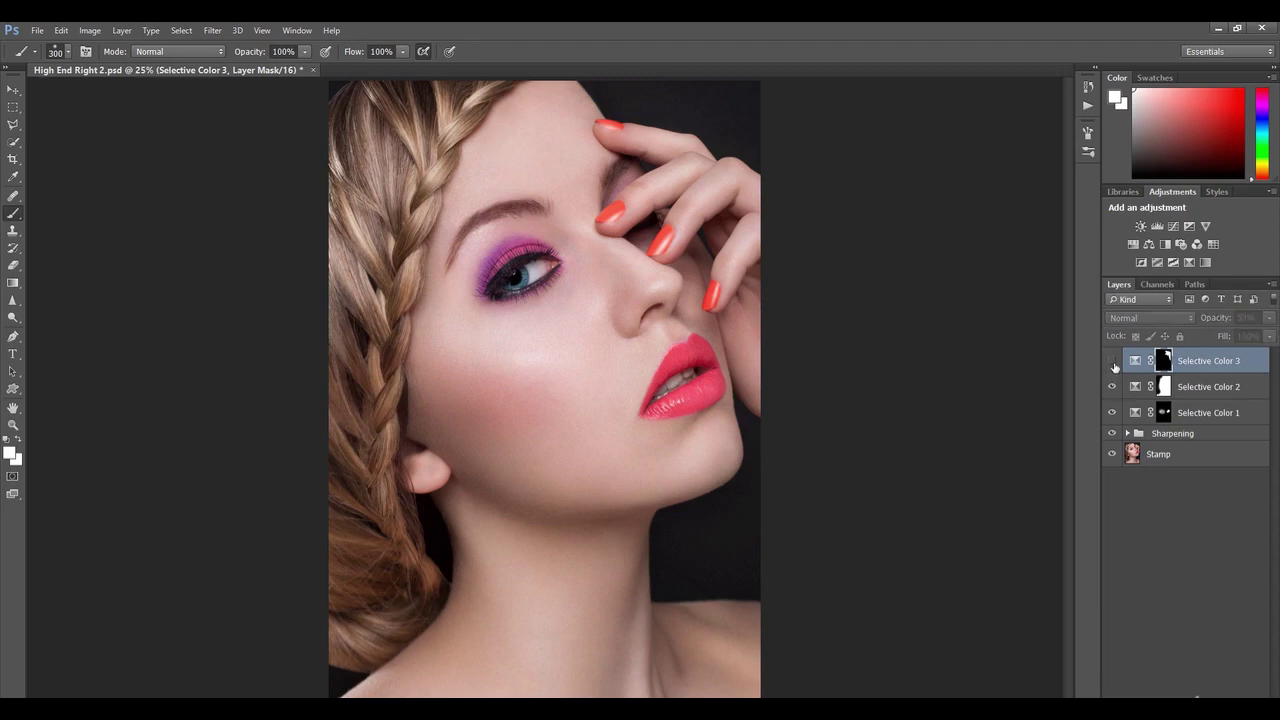
pyautogui.click(1112, 362)
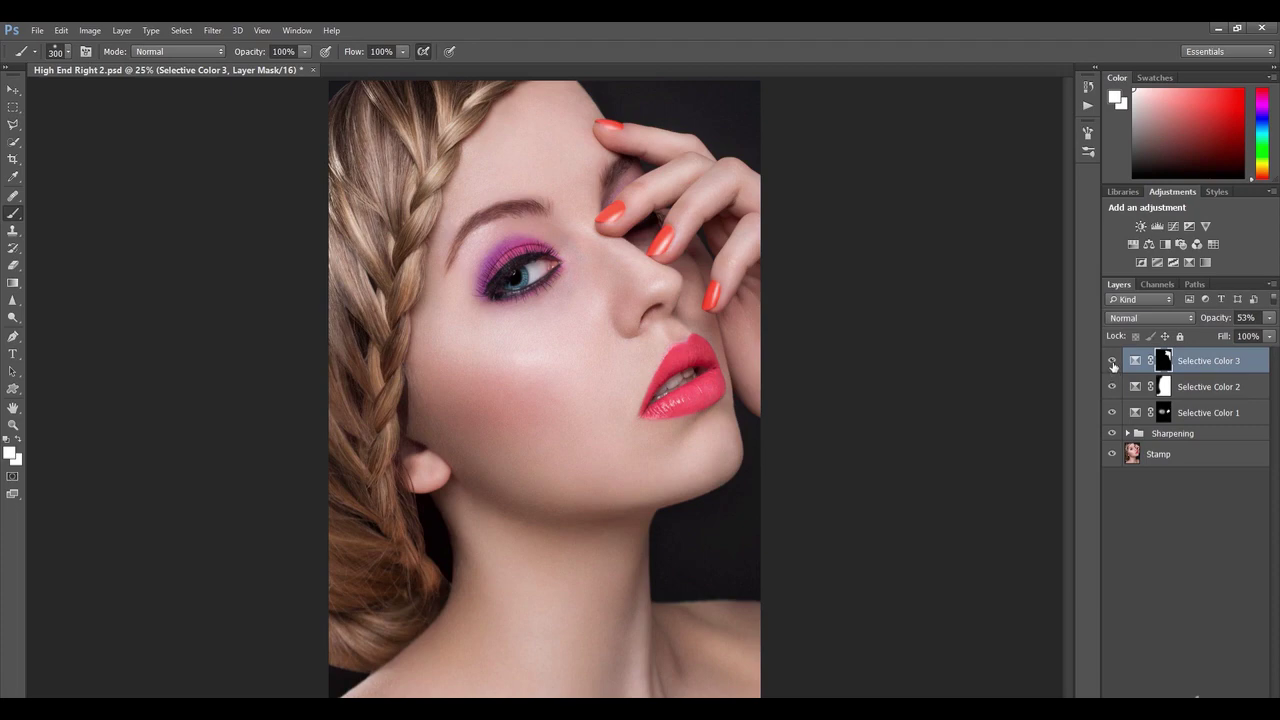
pyautogui.click(1112, 363)
pyautogui.click(1113, 363)
# Add a fourth Selective Color layer with Black slightly below zero for Whites, and invert its mask to black.
pyautogui.click(1197, 698)
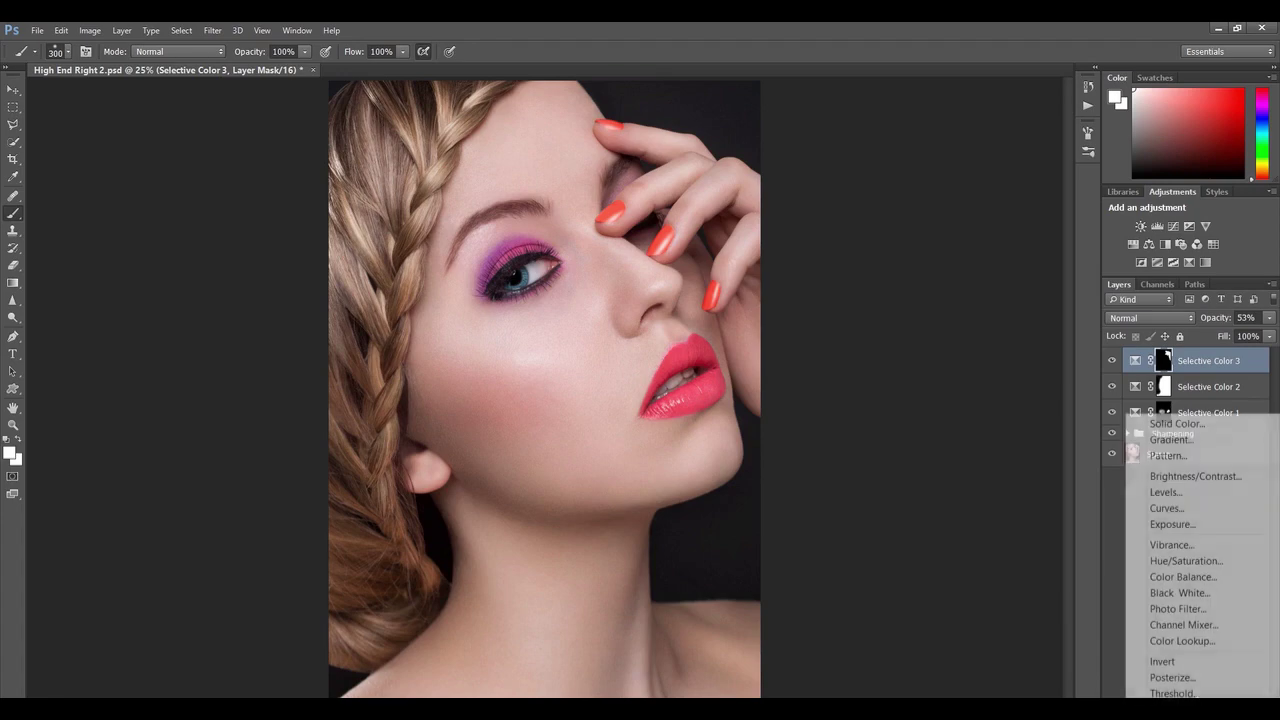
pyautogui.click(1175, 697)
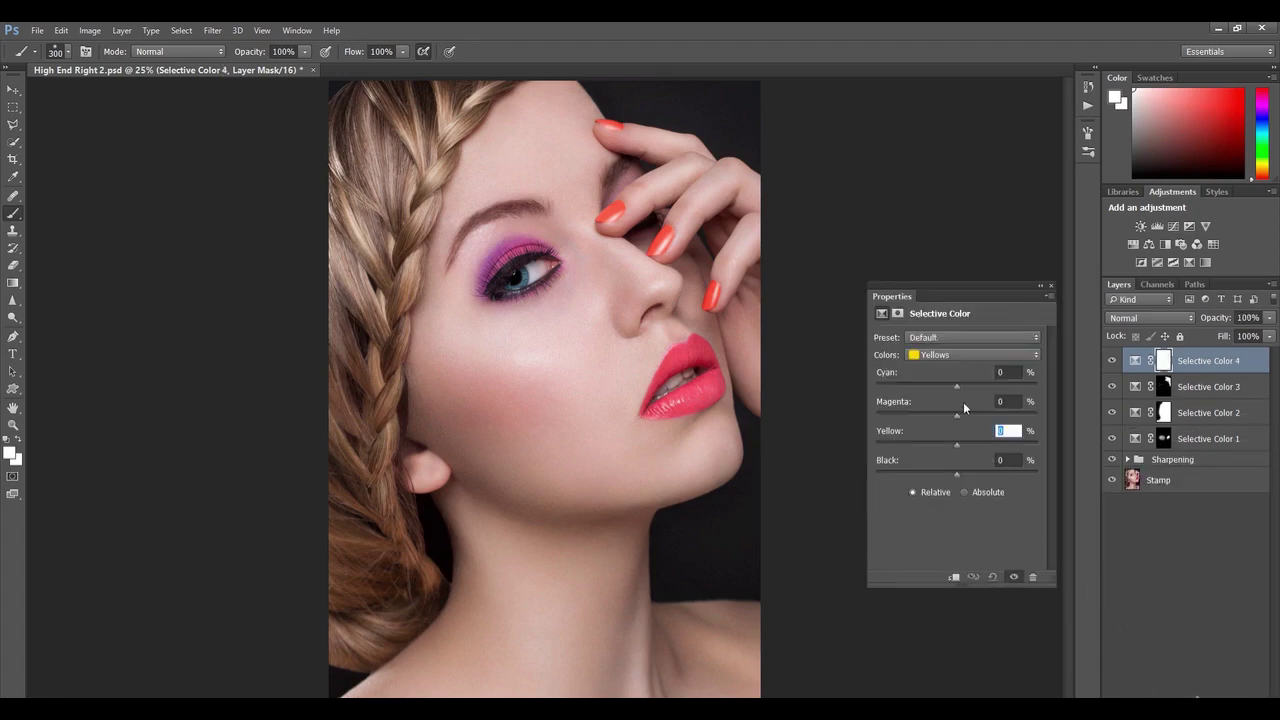
pyautogui.click(946, 355)
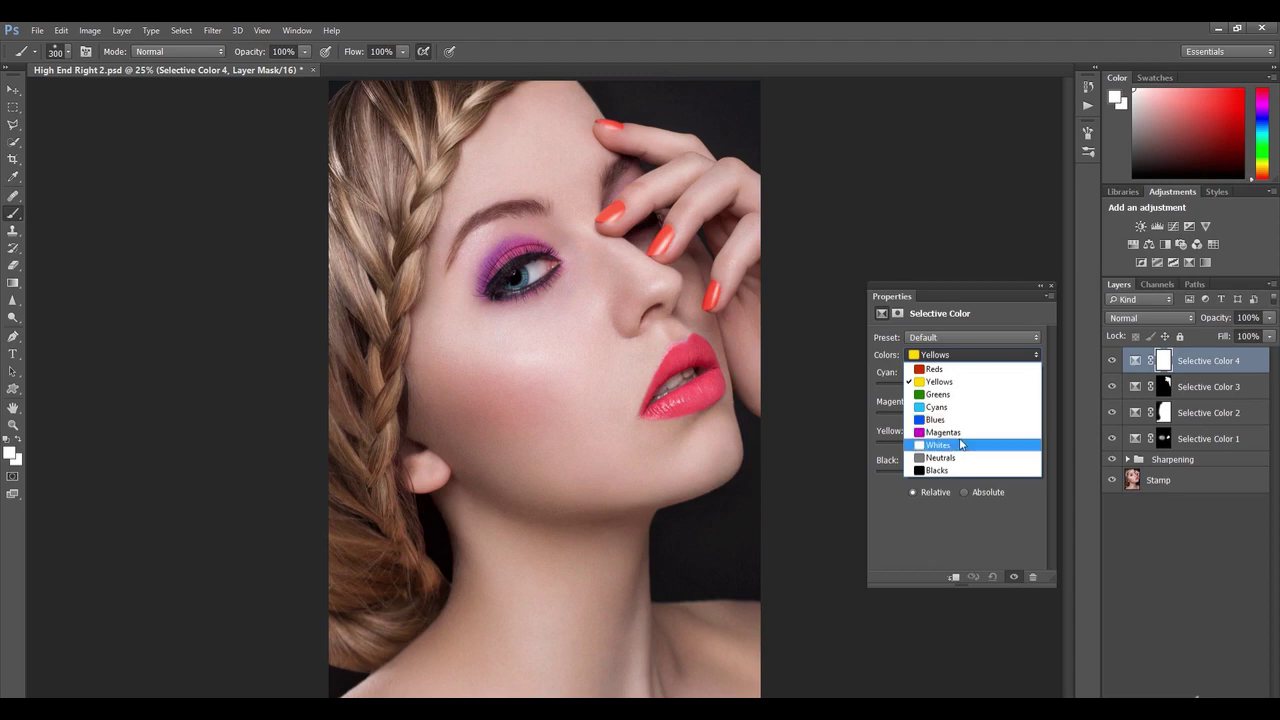
pyautogui.click(958, 446)
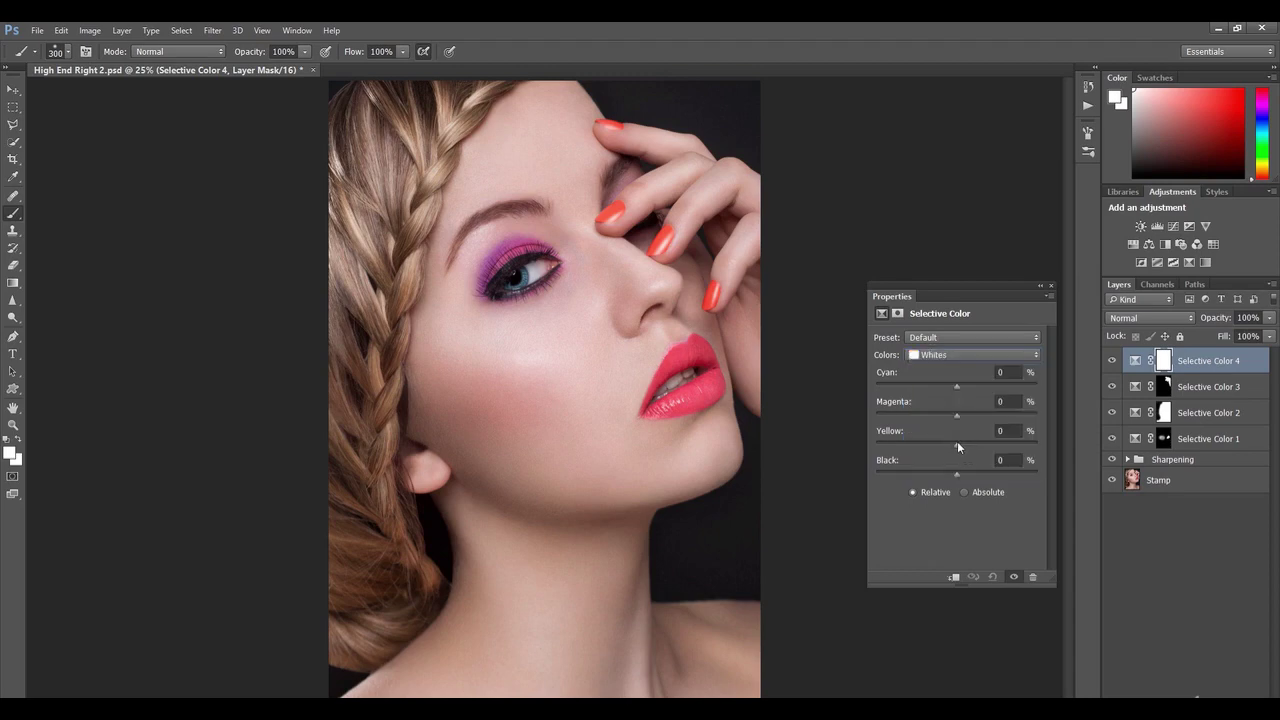
pyautogui.moveTo(958, 476); pyautogui.dragTo(956, 479)
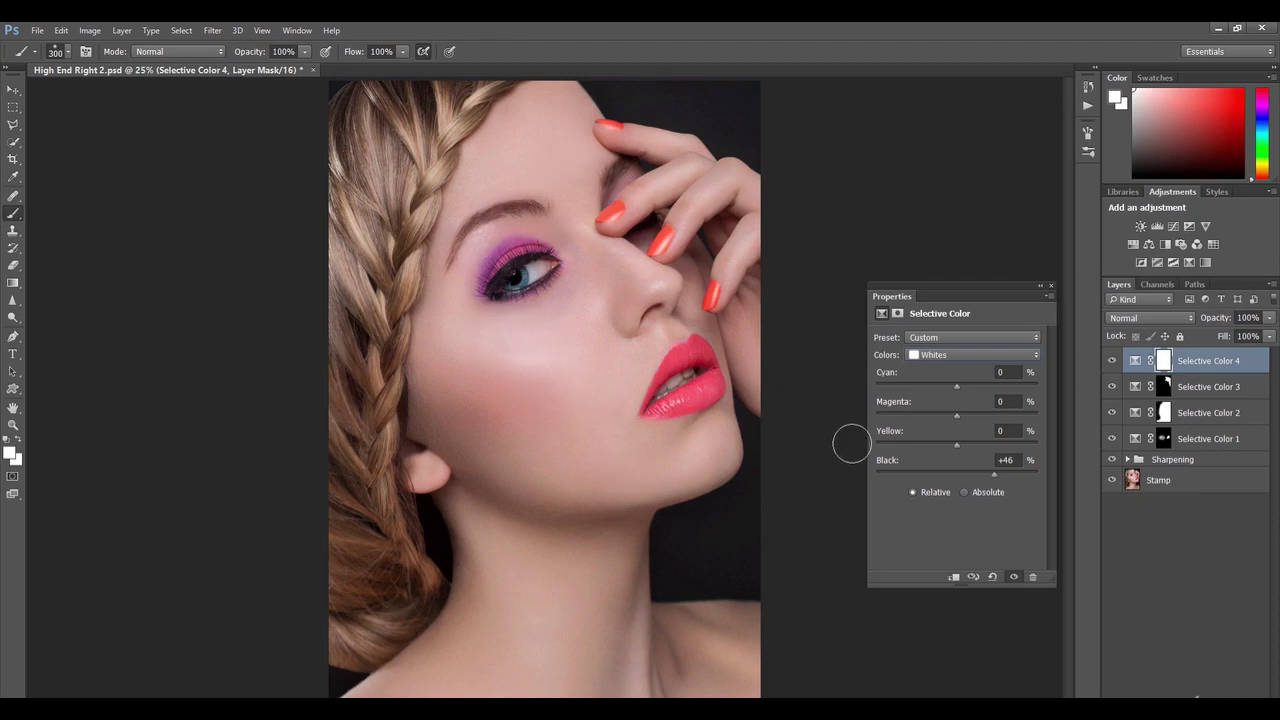
pyautogui.click(950, 472)
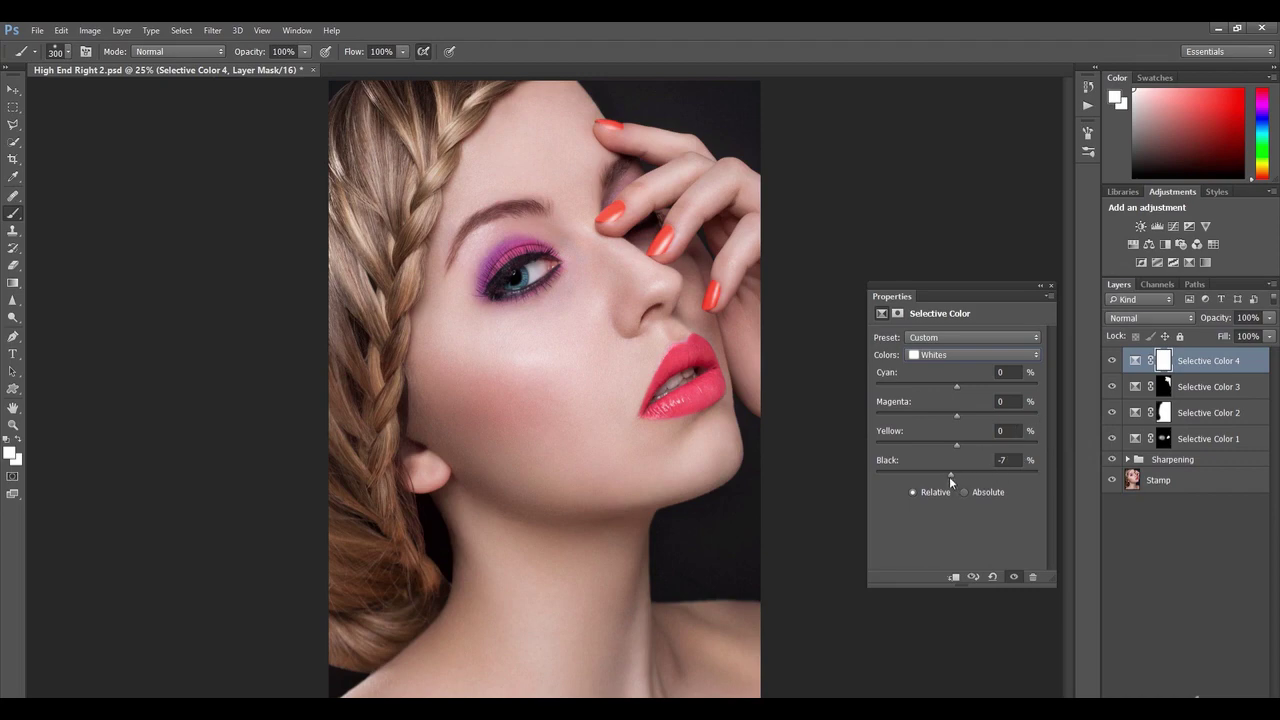
pyautogui.moveTo(950, 476); pyautogui.dragTo(947, 476)
pyautogui.click(1164, 362)
pyautogui.hotkey('ctrl', 'i')
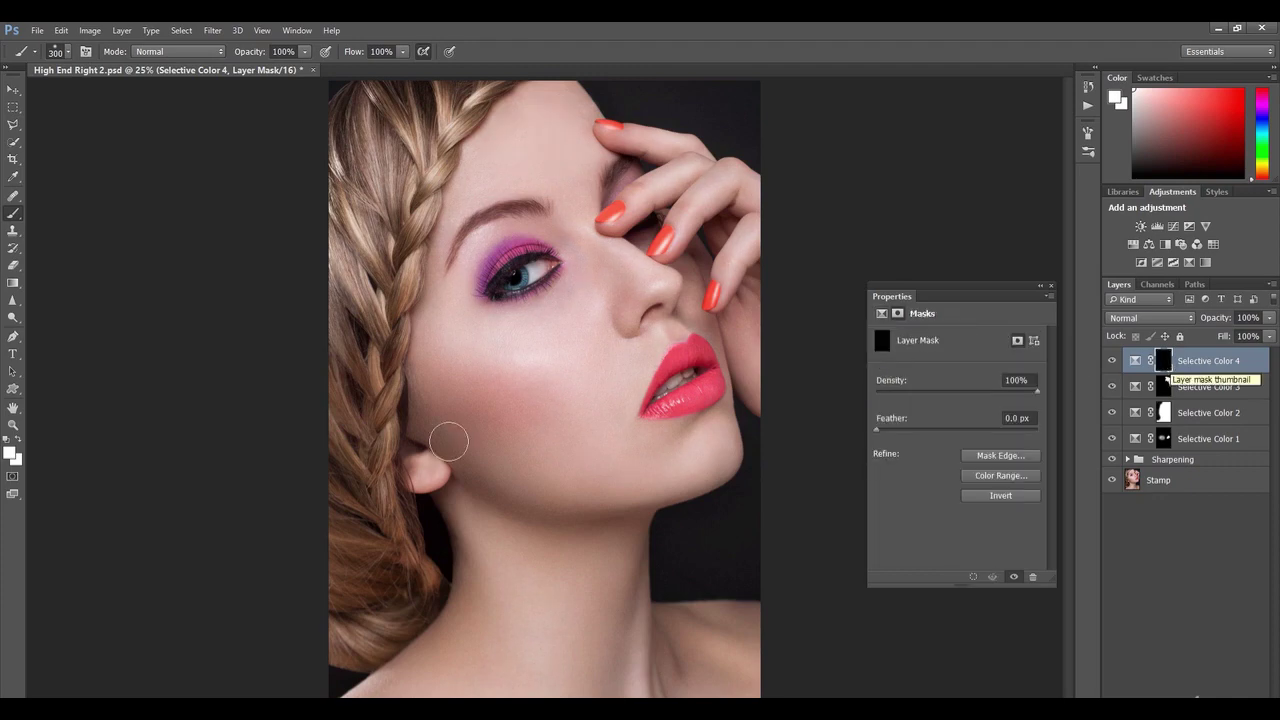
# Paint white over the neck and shoulder highlights on the Selective Color 4 mask with an 800 px brush at 9% flow.
pyautogui.press(']')
pyautogui.press(']')
pyautogui.press(']')
pyautogui.press(']')
pyautogui.press(']')
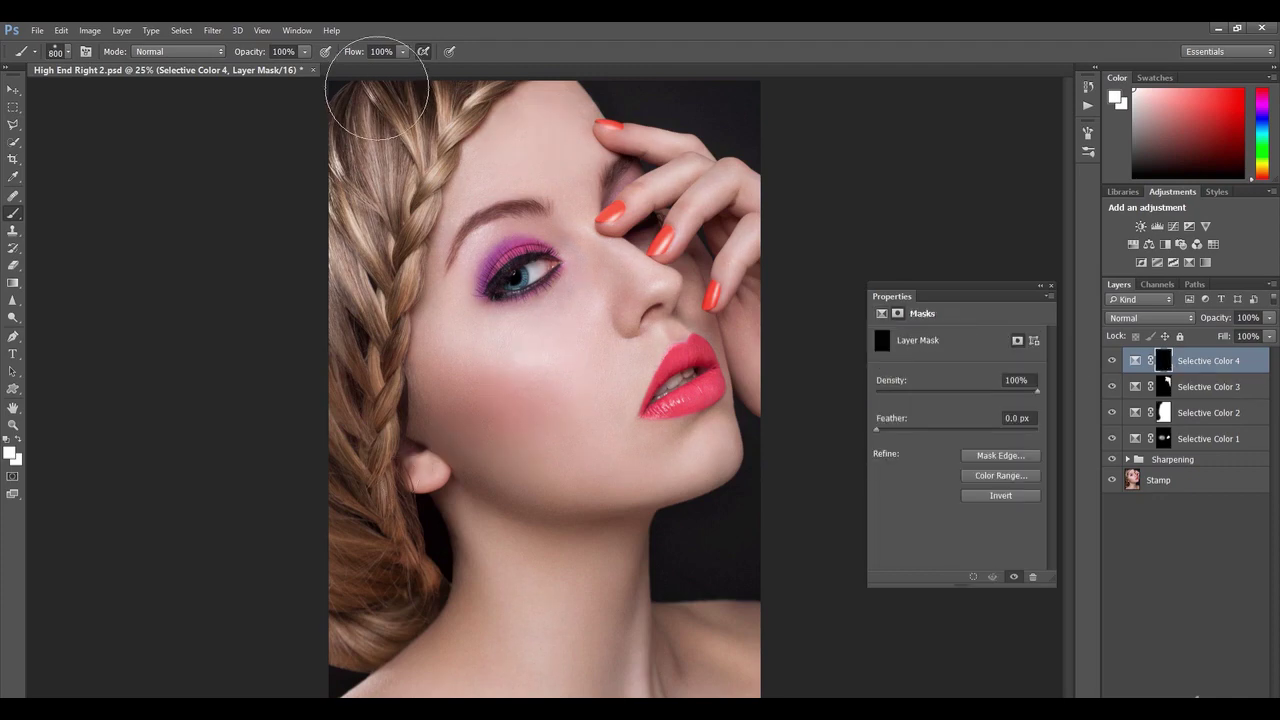
pyautogui.moveTo(372, 51); pyautogui.dragTo(309, 48)
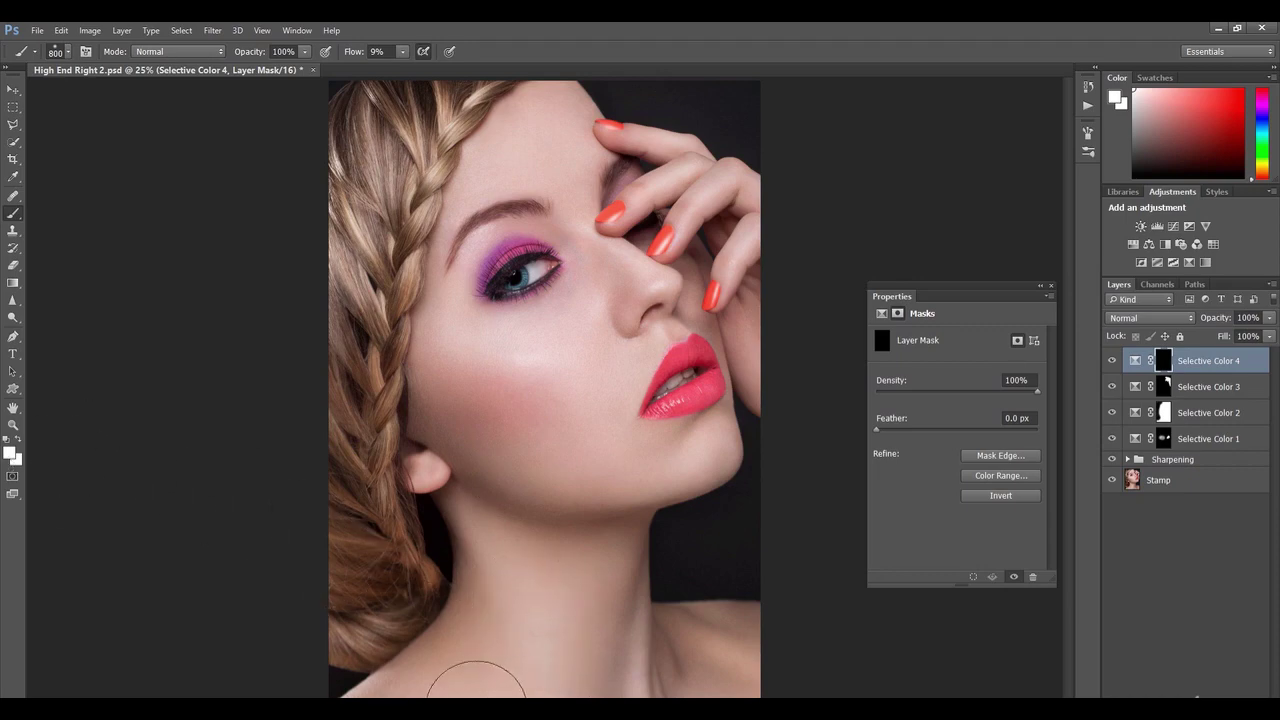
pyautogui.moveTo(576, 587)
pyautogui.mouseDown()
pyautogui.moveTo(574, 654)
pyautogui.moveTo(586, 562)
pyautogui.moveTo(574, 702)
pyautogui.moveTo(573, 565)
pyautogui.moveTo(571, 589)
pyautogui.moveTo(591, 566)
pyautogui.moveTo(582, 606)
pyautogui.mouseUp()
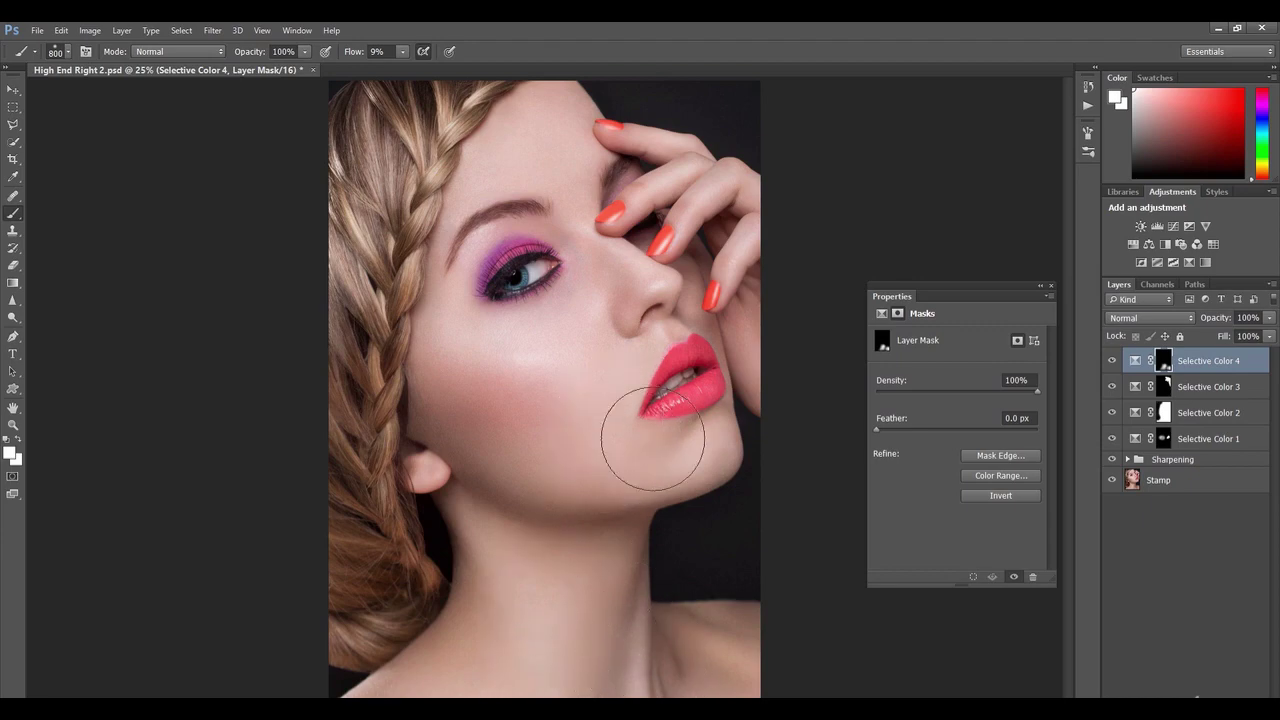
# Paint white over the chin and facial highlights on the Selective Color 4 mask, starting with a 600 px brush at 9% flow.
pyautogui.press('[')
pyautogui.press('[')
pyautogui.moveTo(643, 467)
pyautogui.mouseDown()
pyautogui.moveTo(719, 439)
pyautogui.moveTo(638, 462)
pyautogui.moveTo(706, 432)
pyautogui.moveTo(634, 437)
pyautogui.mouseUp()
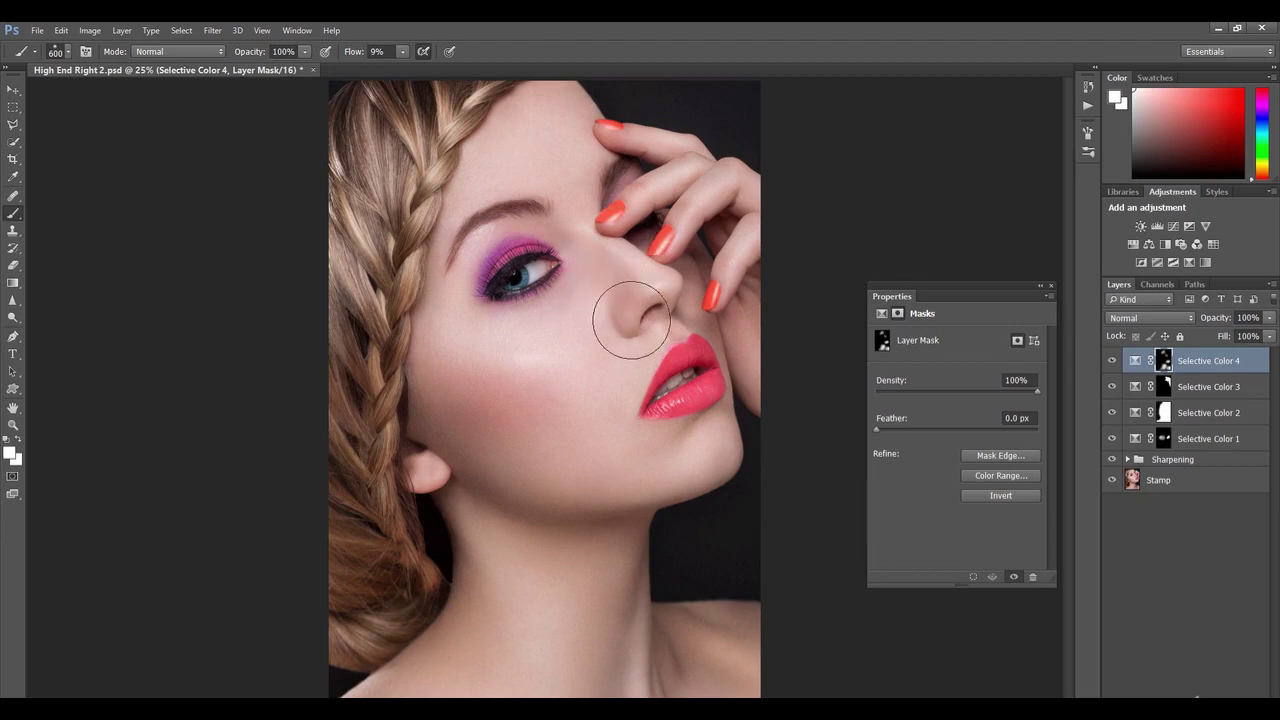
pyautogui.press('[')
pyautogui.press('[')
pyautogui.press('[')
pyautogui.press(']')
pyautogui.press(']')
pyautogui.press(']')
pyautogui.press(']')
pyautogui.press(']')
# Compare the portrait with and without Selective Color 4, both close up and at 16.7% zoom, and close its properties.
pyautogui.click(1112, 361)
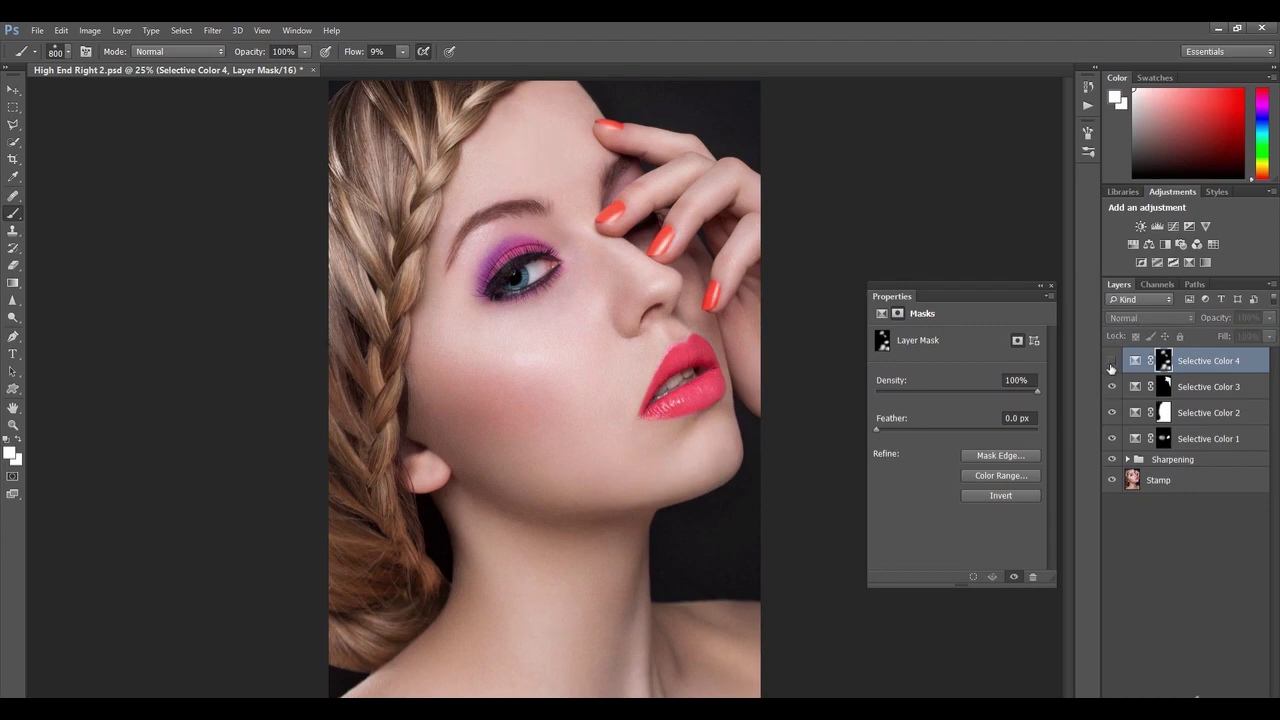
pyautogui.click(1112, 362)
pyautogui.click(1112, 362)
pyautogui.click(1112, 362)
pyautogui.click(1112, 362)
pyautogui.click(1112, 362)
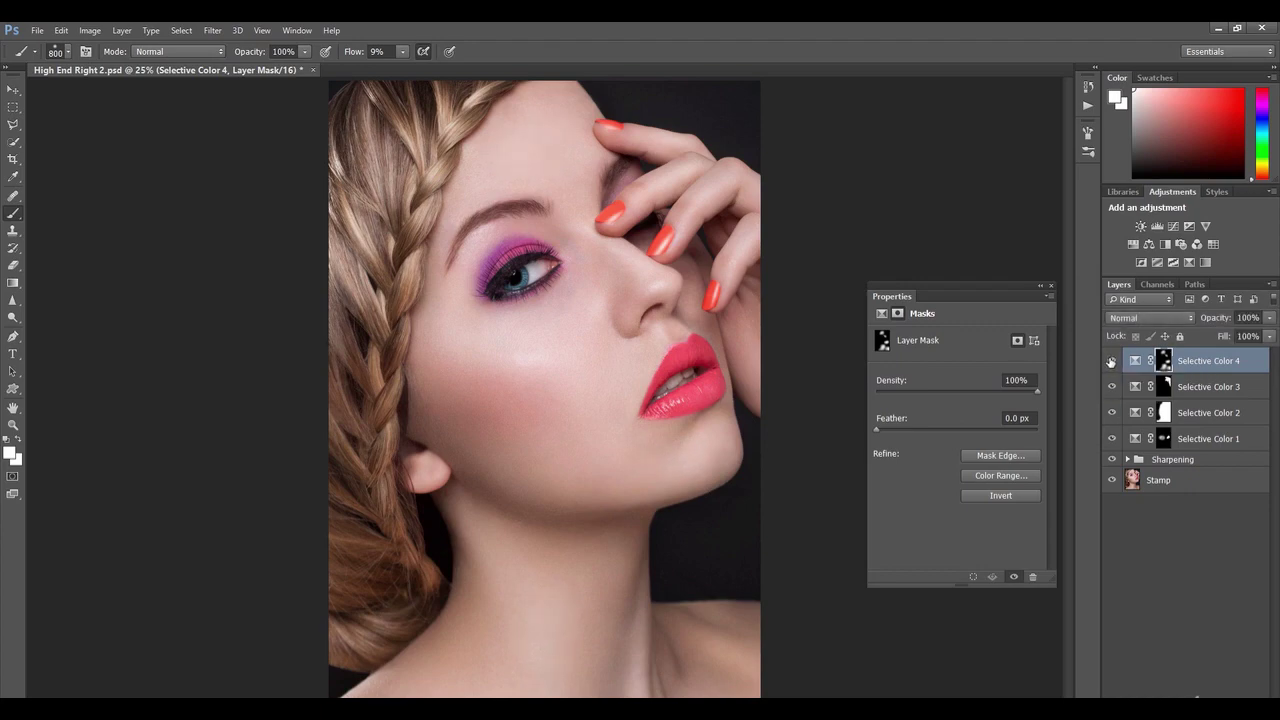
pyautogui.click(1112, 362)
pyautogui.click(1112, 362)
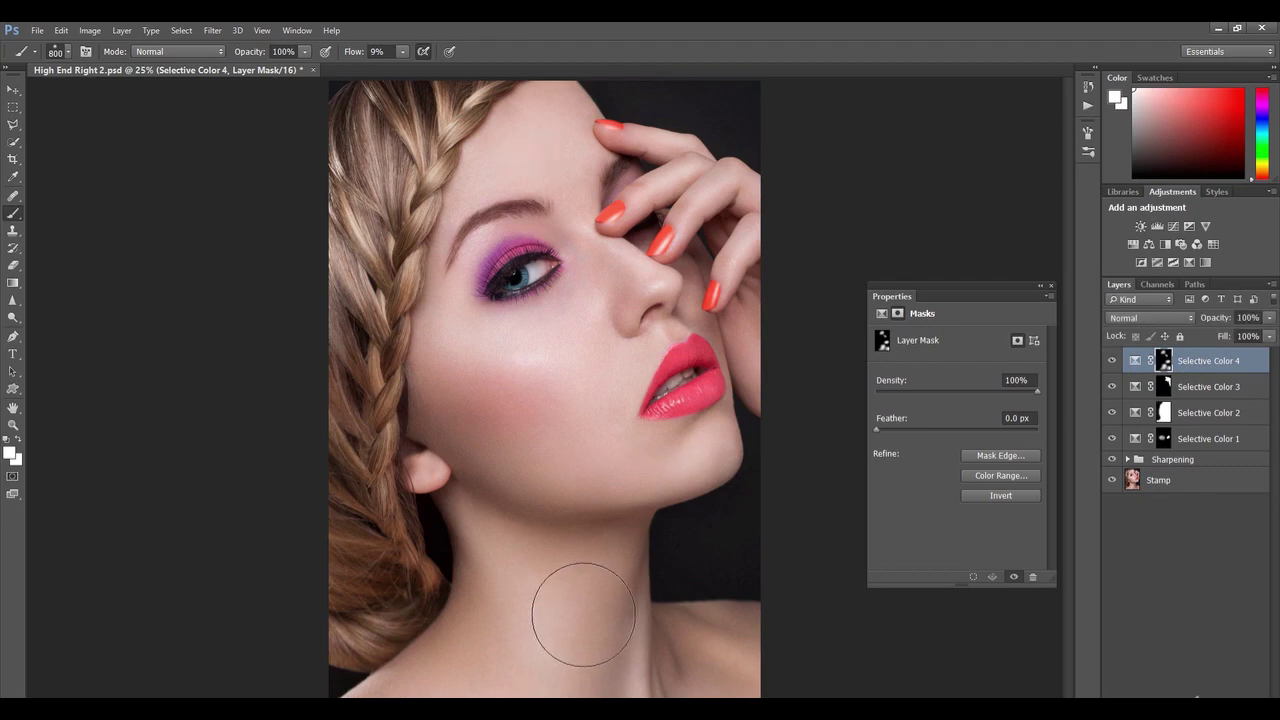
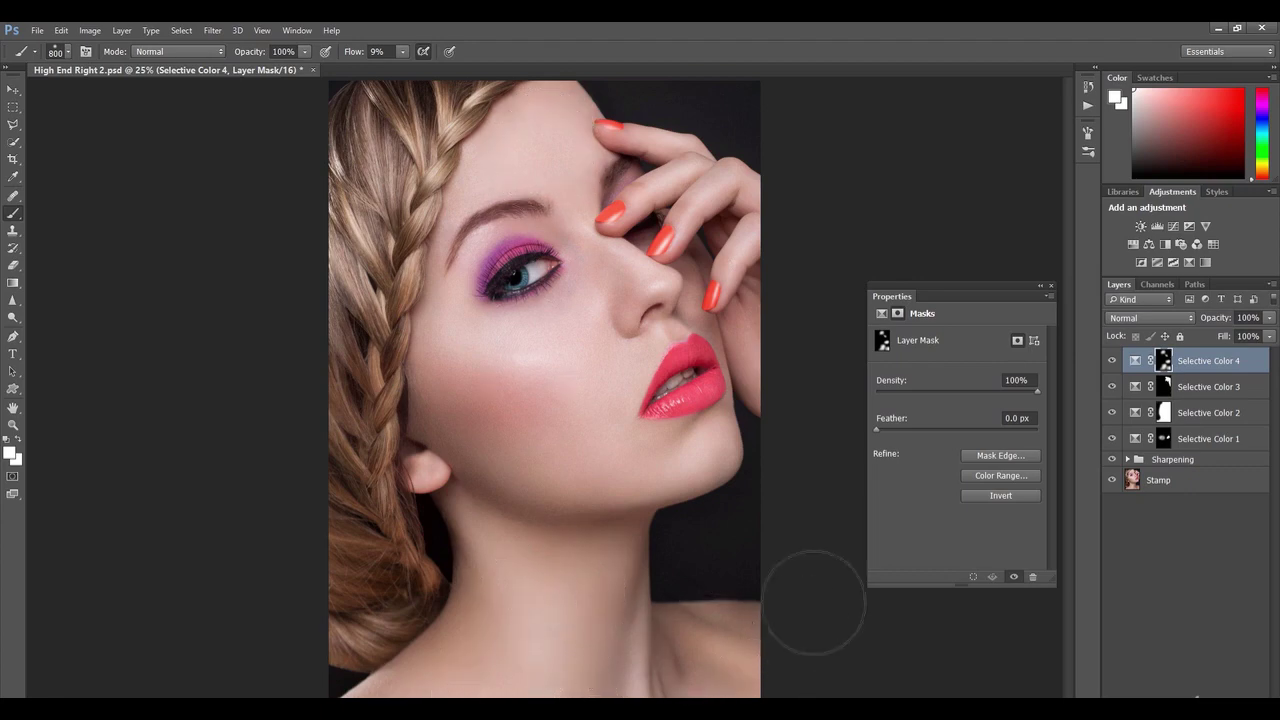
pyautogui.click(1114, 361)
pyautogui.click(1112, 361)
pyautogui.hotkey('ctrl', '-')
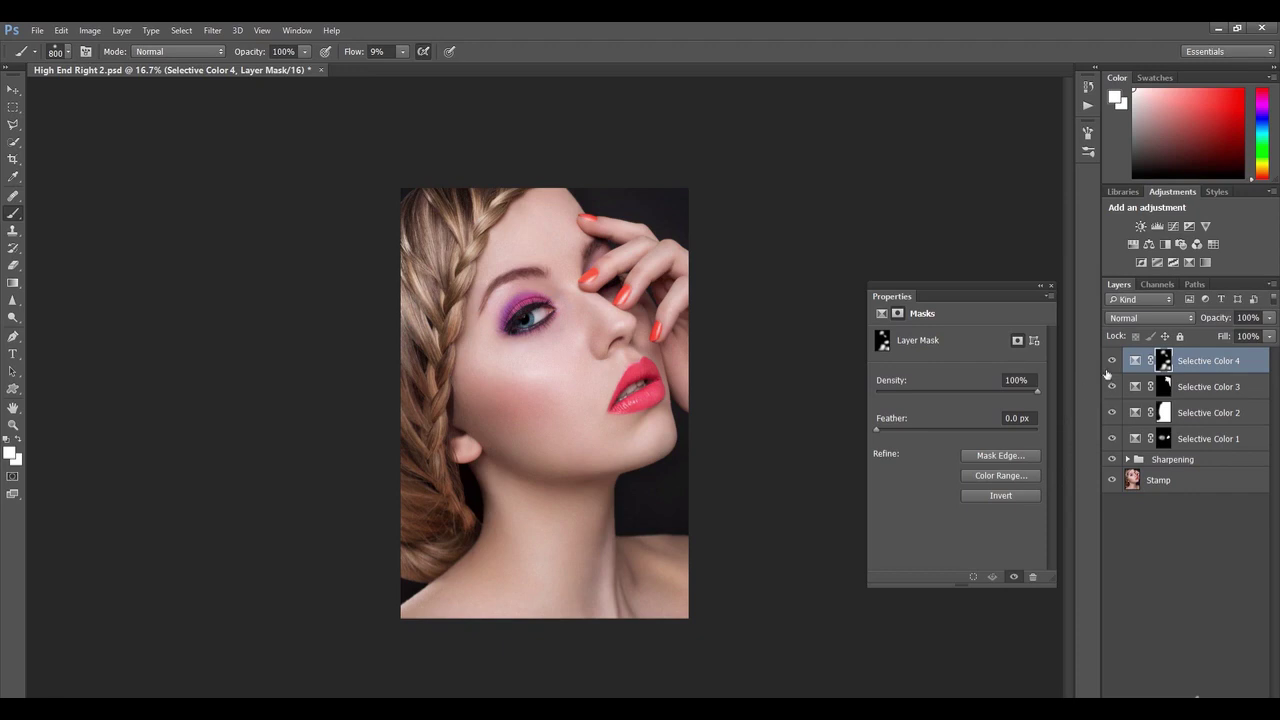
pyautogui.click(1112, 362)
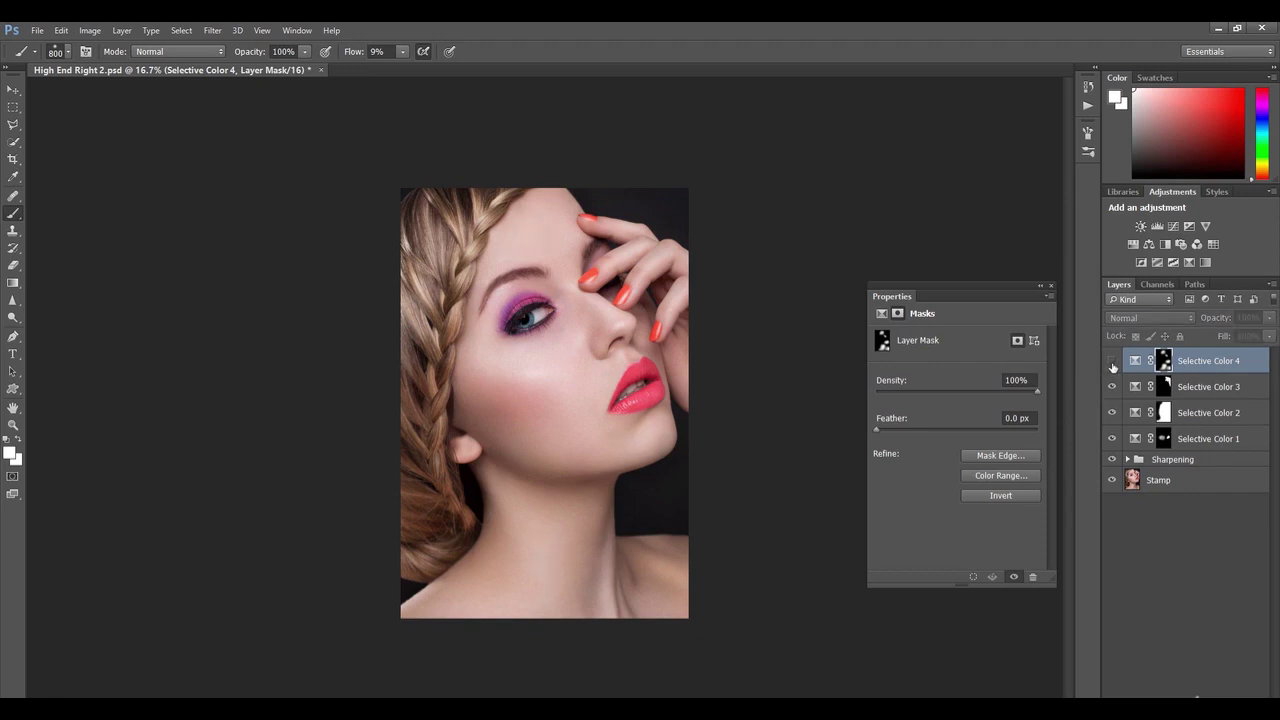
pyautogui.click(1112, 362)
pyautogui.click(1112, 362)
pyautogui.click(1112, 362)
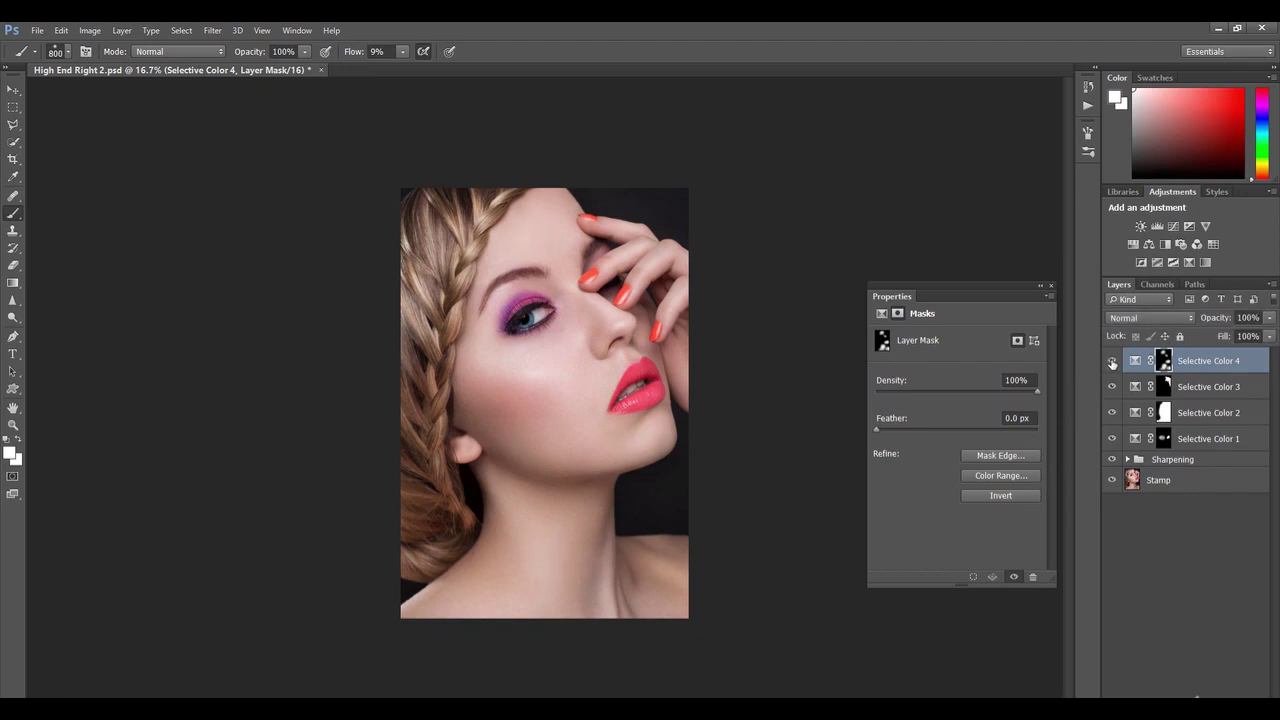
pyautogui.click(1112, 362)
pyautogui.click(1112, 362)
pyautogui.click(1112, 361)
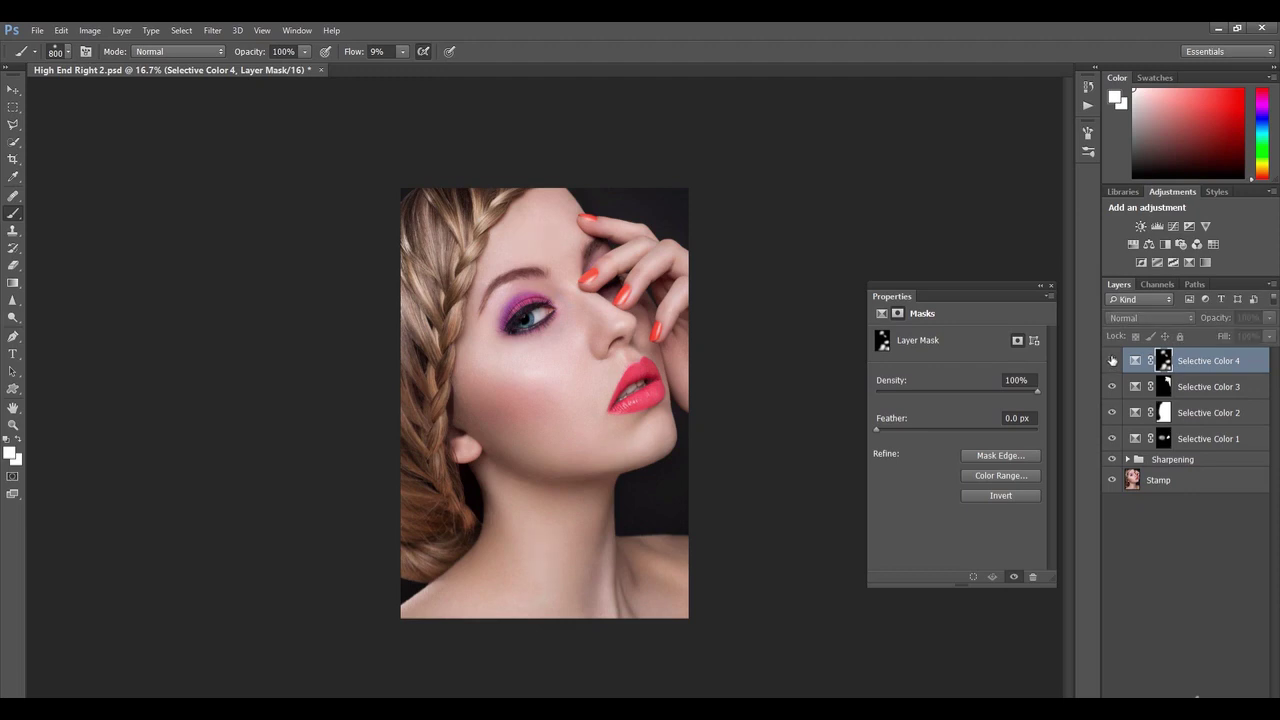
pyautogui.click(1112, 361)
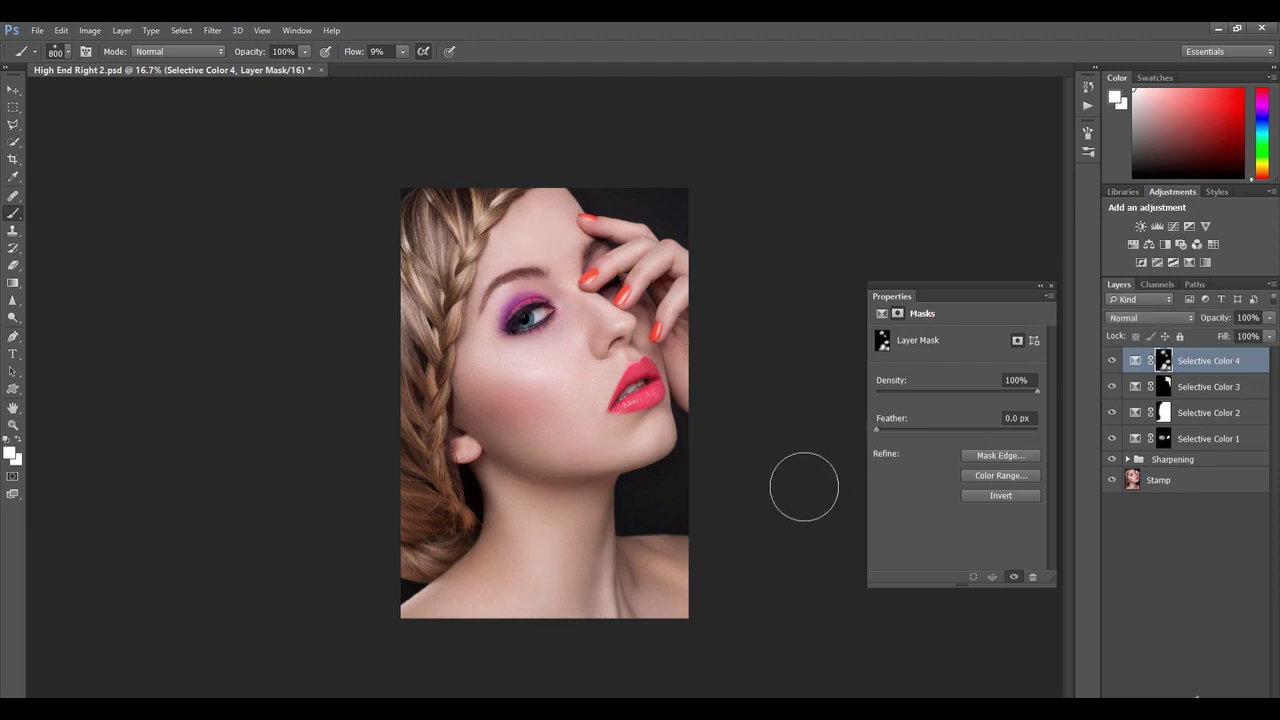
pyautogui.click(1050, 287)
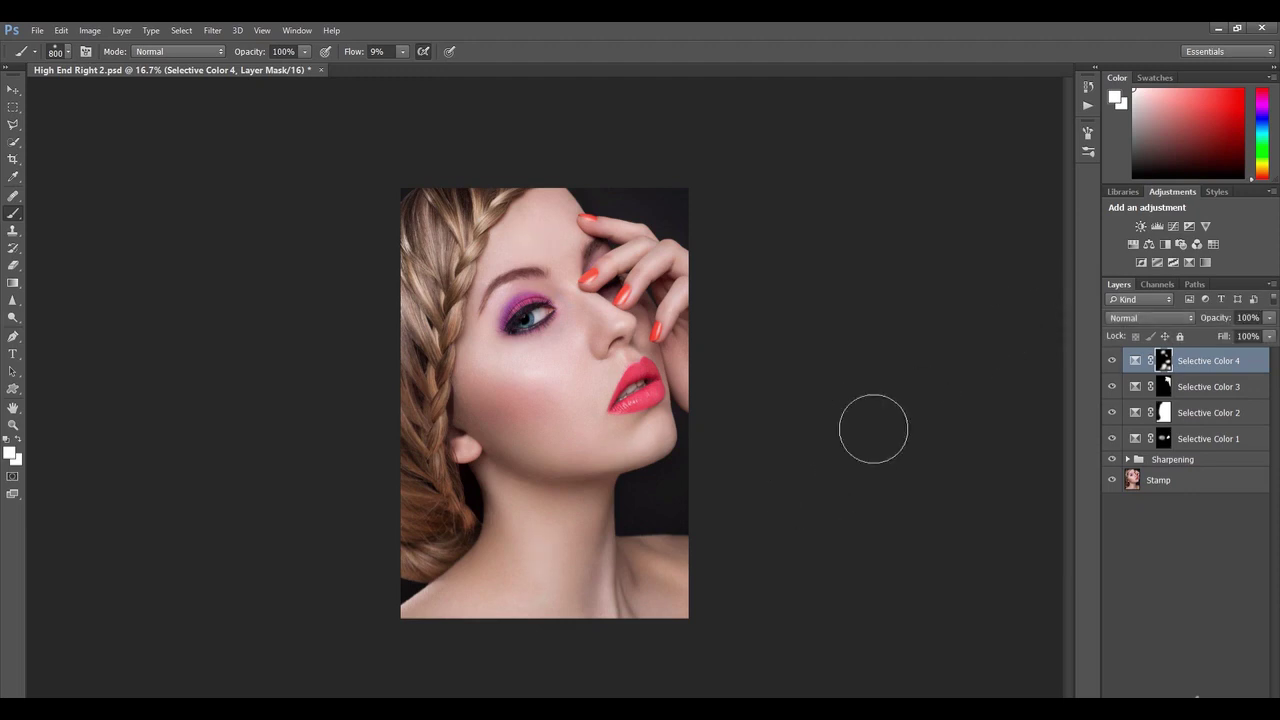
# Add a fifth Selective Color layer and set Black to +2% for the Blacks.
pyautogui.press('z')
pyautogui.moveTo(688, 505); pyautogui.dragTo(706, 517)
pyautogui.press('b')
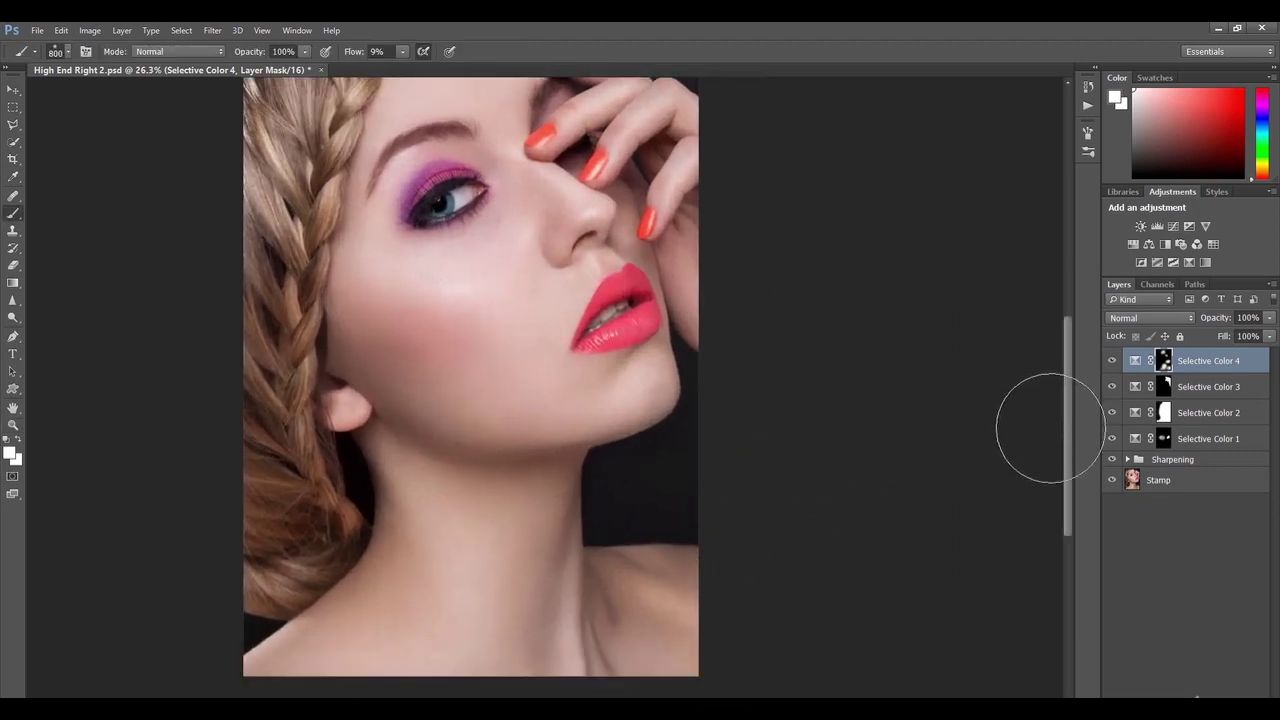
pyautogui.scroll(2, 1068, 430)
pyautogui.moveTo(1068, 423); pyautogui.dragTo(1069, 403)
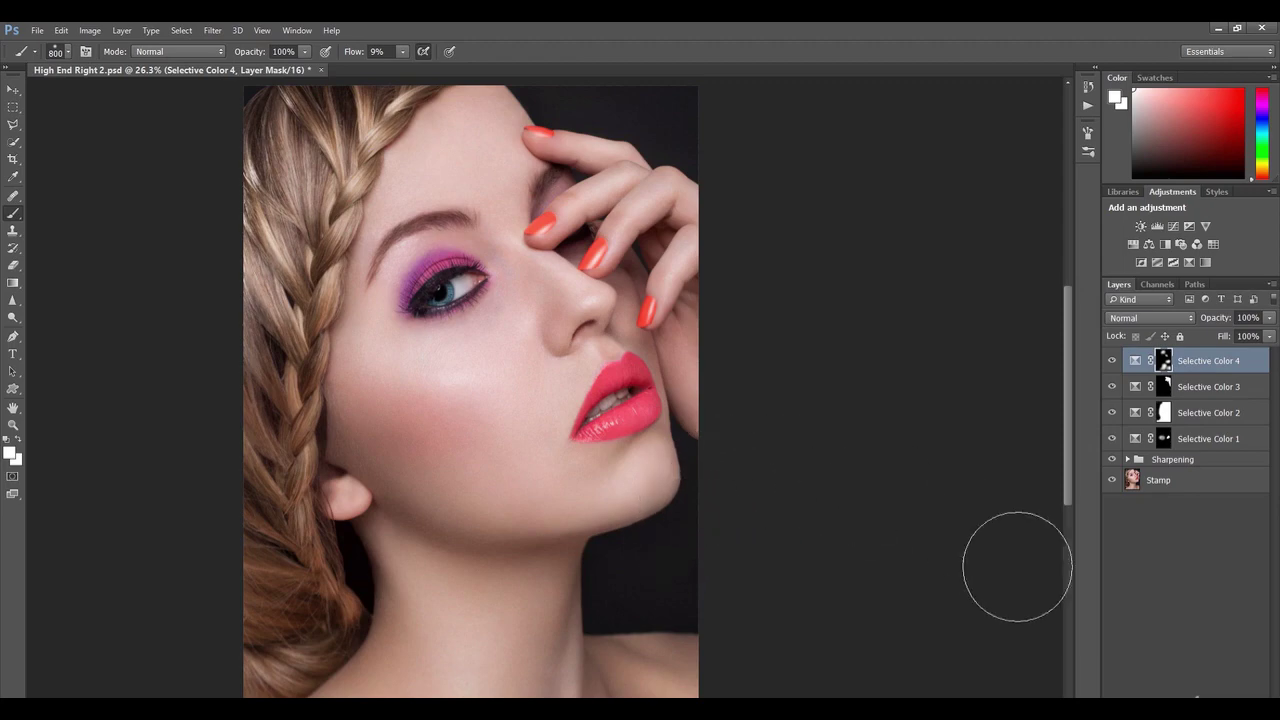
pyautogui.click(1197, 699)
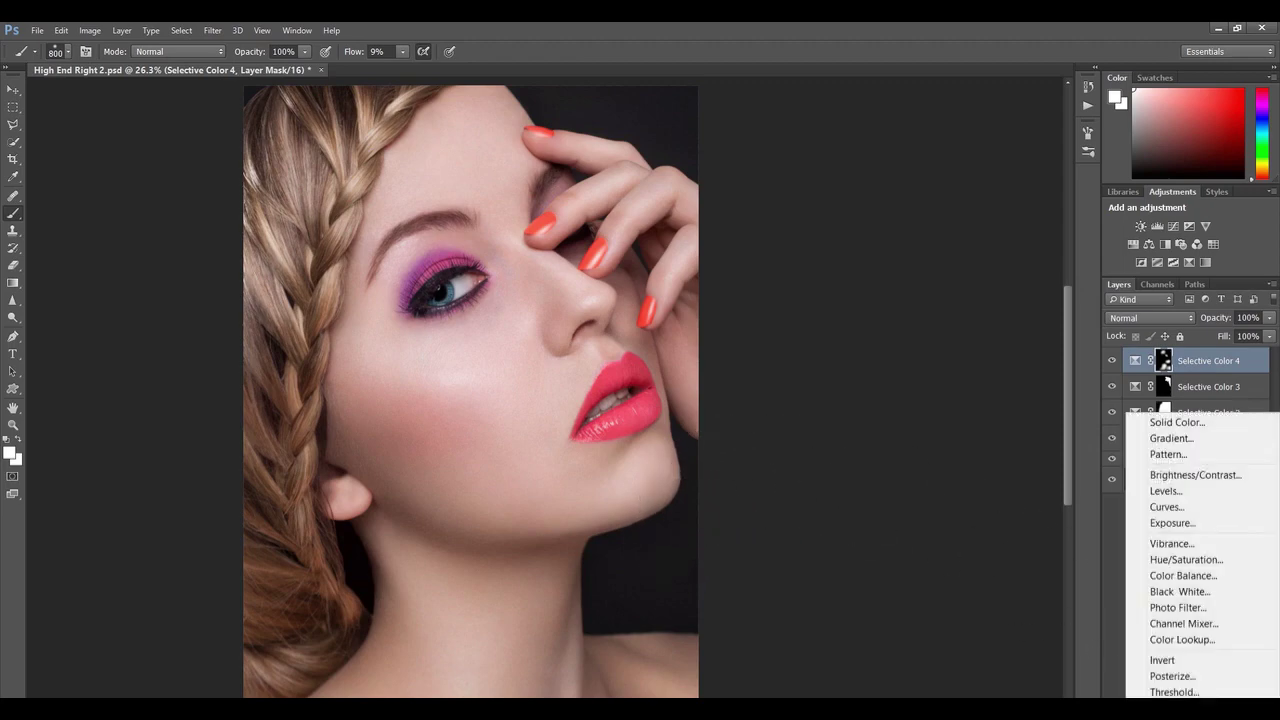
pyautogui.click(1180, 716)
pyautogui.click(960, 355)
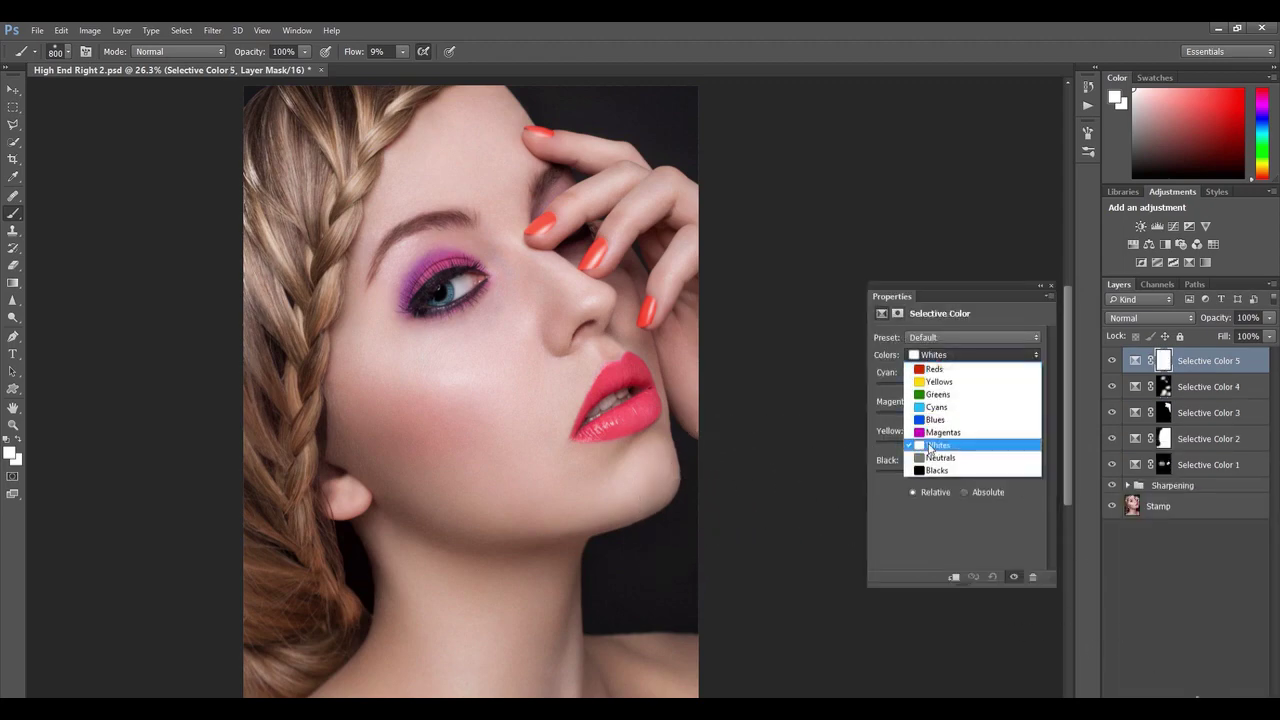
pyautogui.click(938, 466)
pyautogui.click(935, 475)
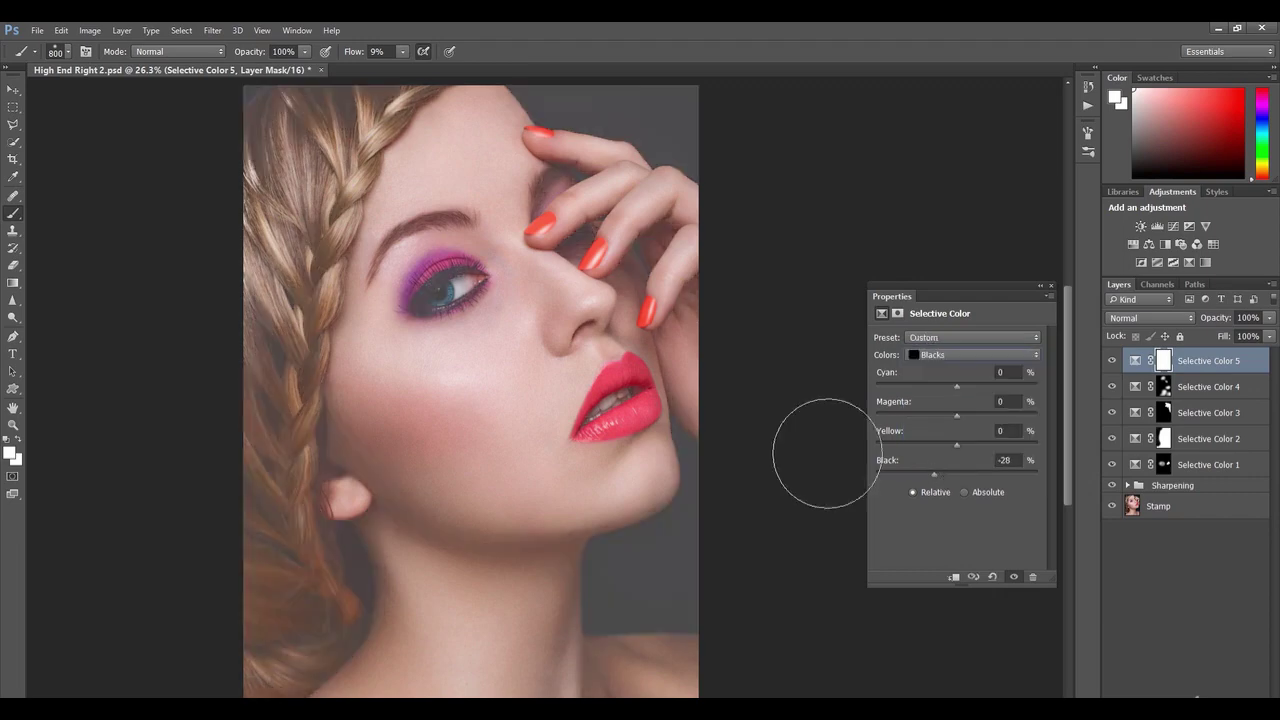
pyautogui.click(959, 475)
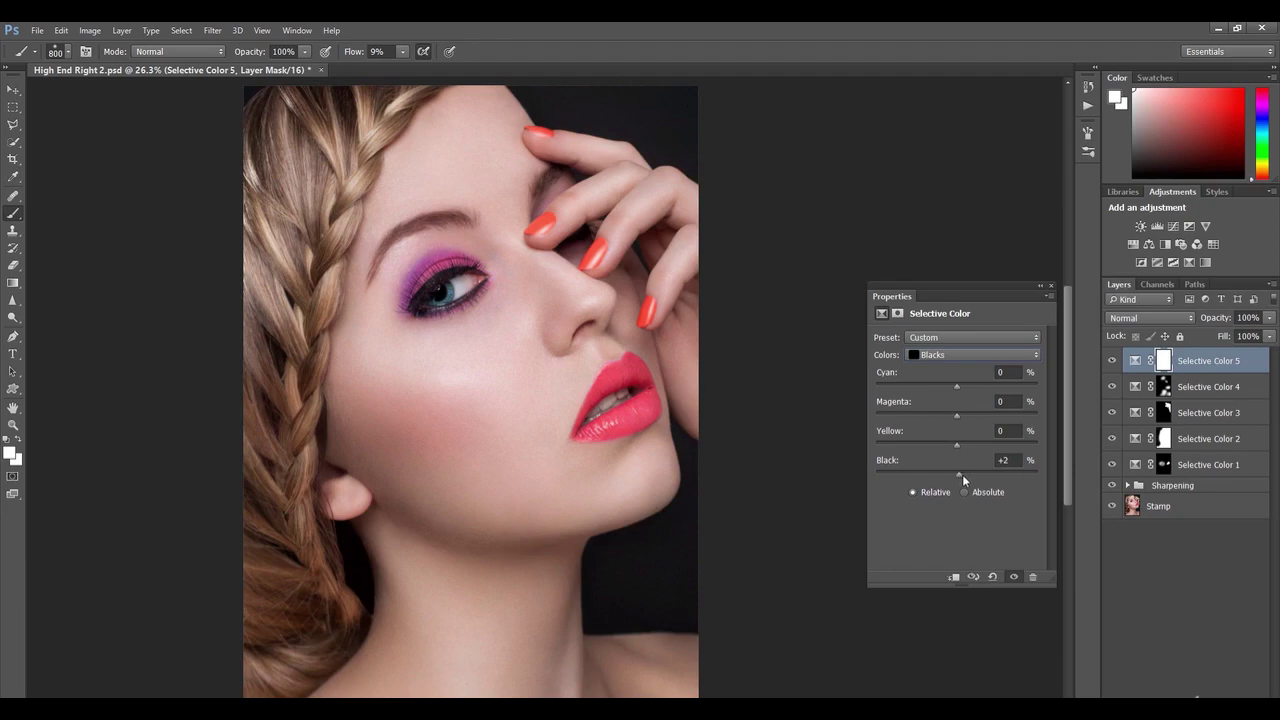
pyautogui.click(1005, 460)
pyautogui.press('Return')
# Compare the portrait with and without Selective Color 5, close its properties, and view the whole portrait.
pyautogui.click(1112, 362)
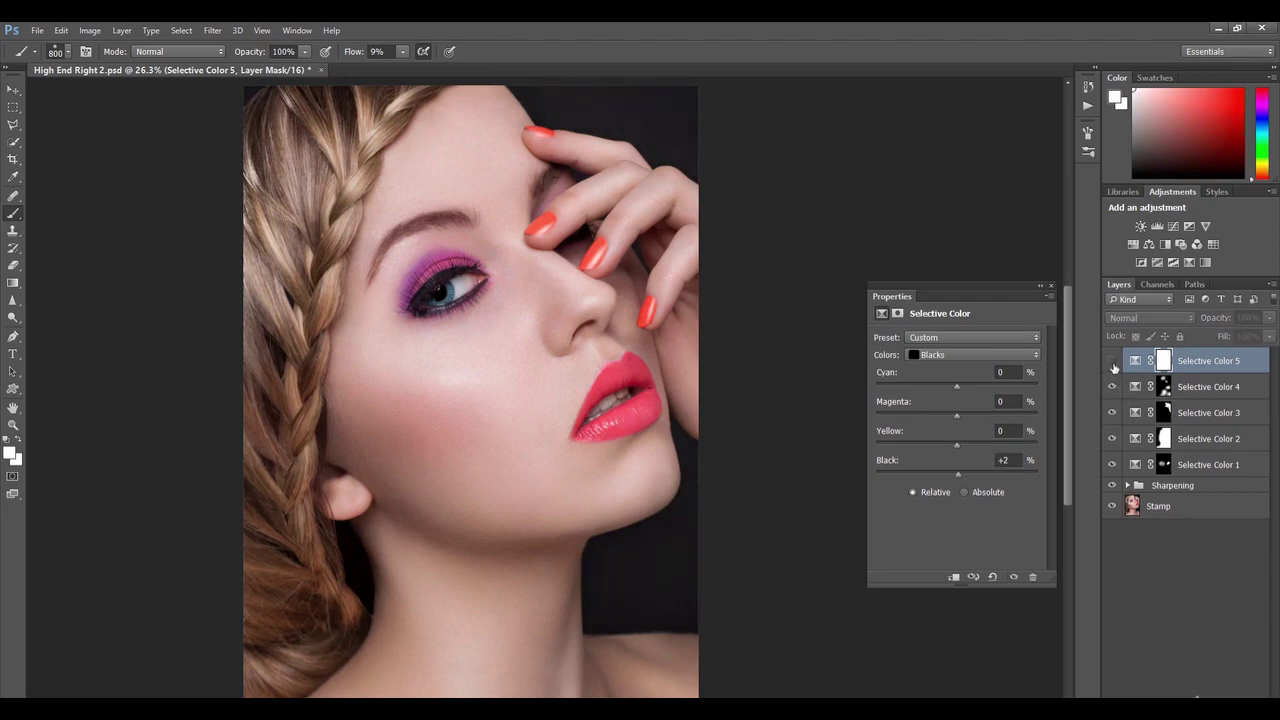
pyautogui.click(1113, 362)
pyautogui.click(1115, 362)
pyautogui.click(1117, 362)
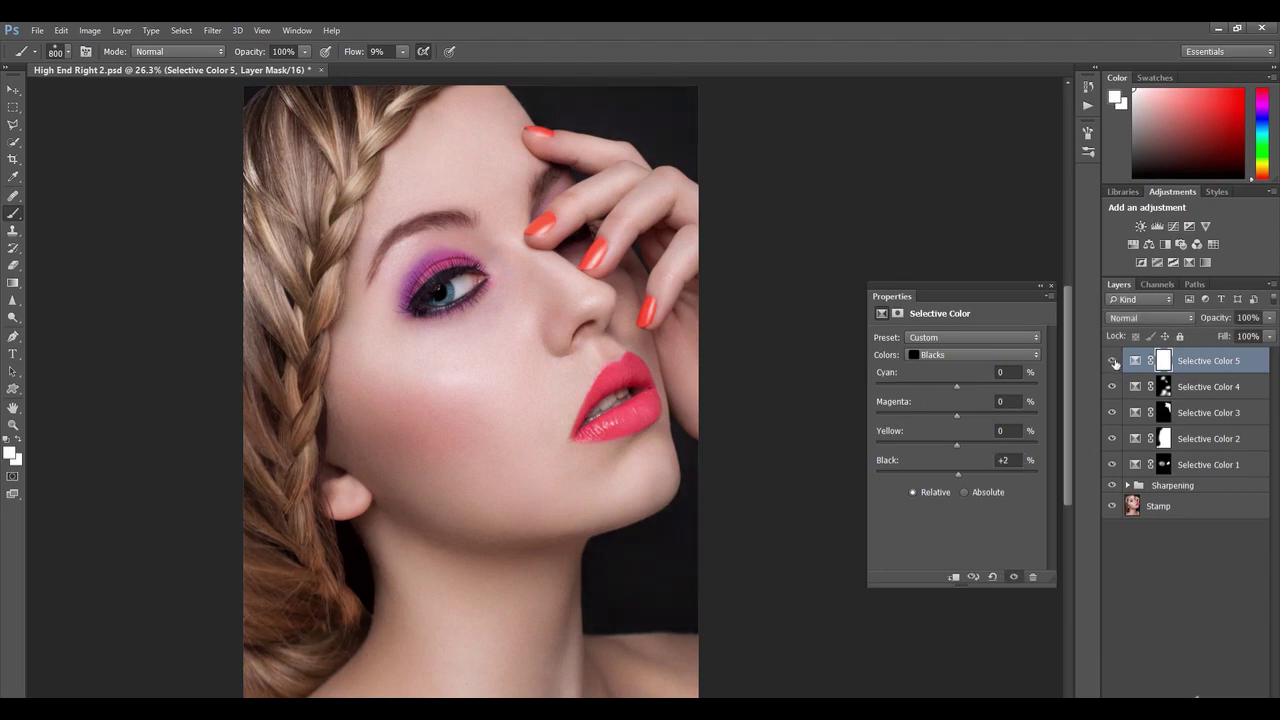
pyautogui.click(1052, 298)
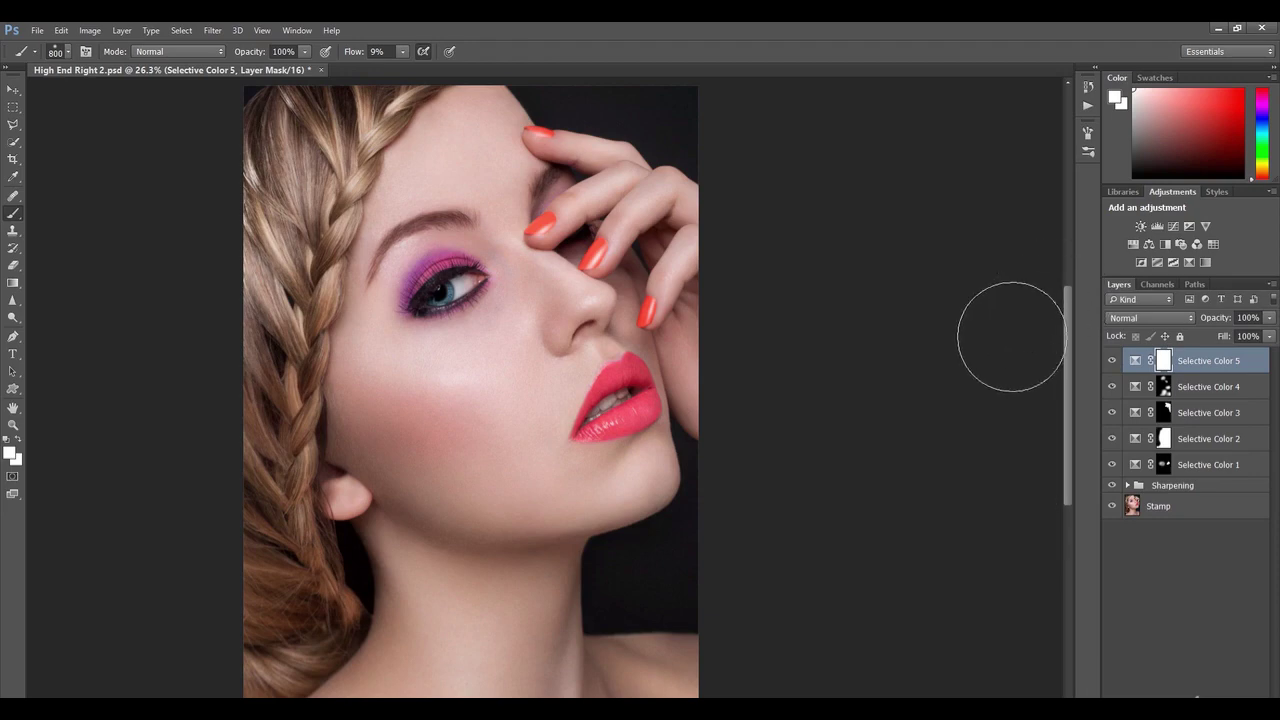
pyautogui.press('z')
pyautogui.moveTo(624, 471); pyautogui.dragTo(600, 486)
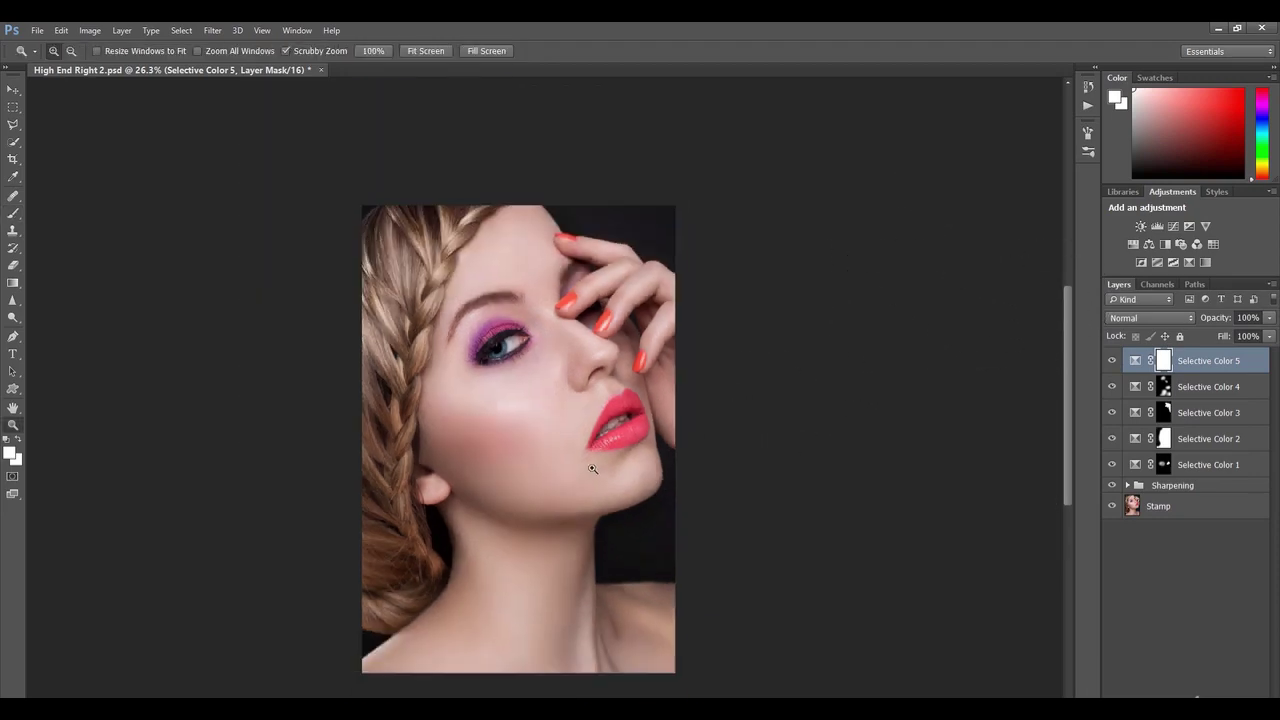
# Compare the portrait with and without Selective Color 5, then lower that layer's opacity to 78%.
pyautogui.press('b')
pyautogui.click(1112, 362)
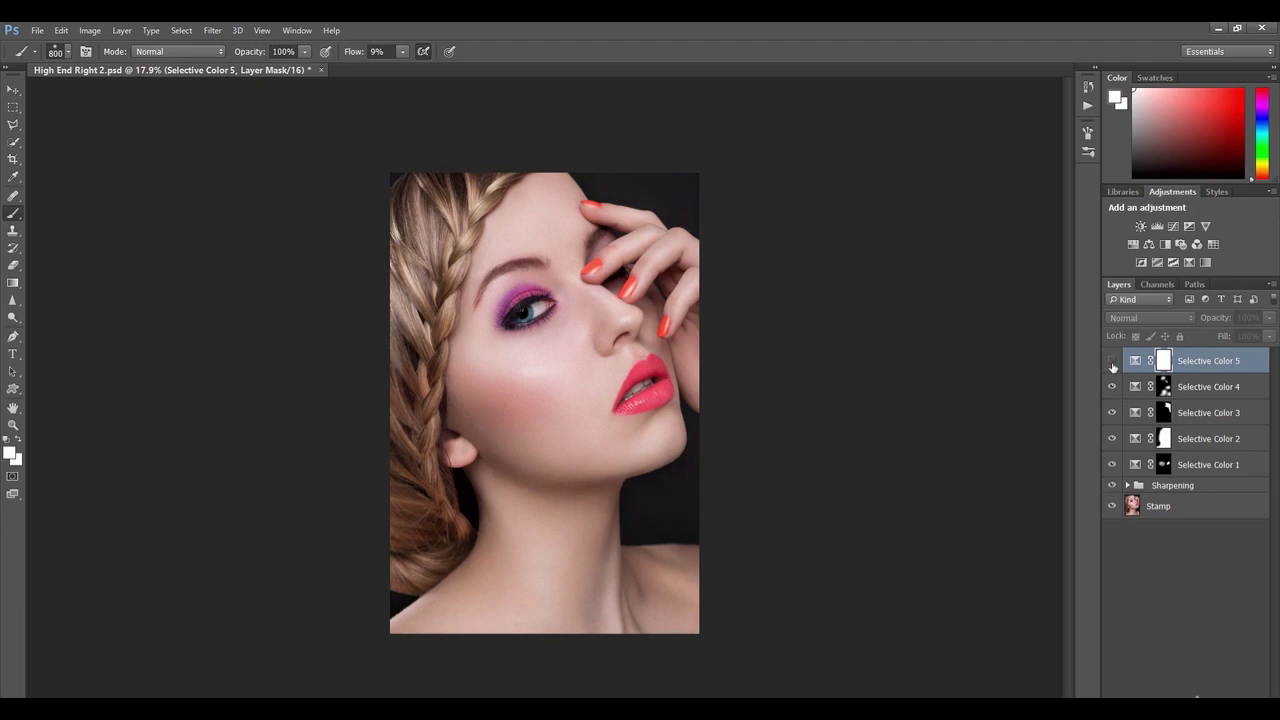
pyautogui.click(1112, 362)
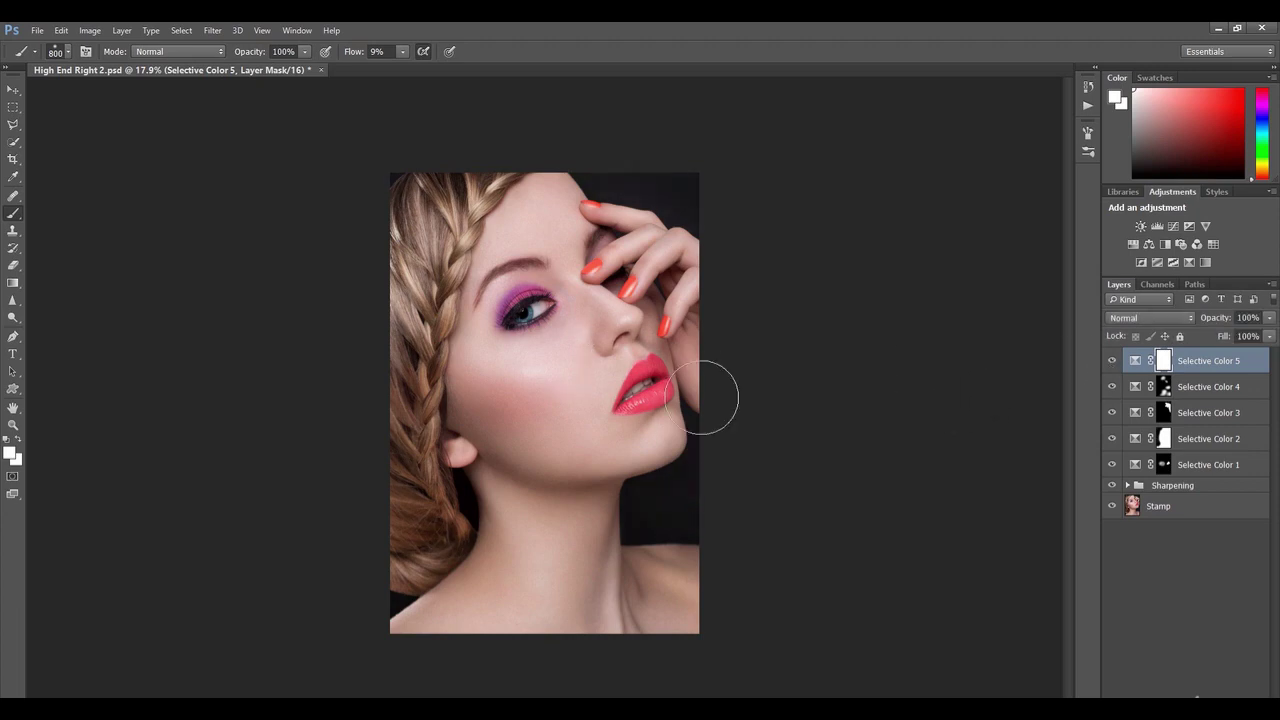
pyautogui.press('z')
pyautogui.moveTo(625, 446); pyautogui.dragTo(668, 447)
pyautogui.press('b')
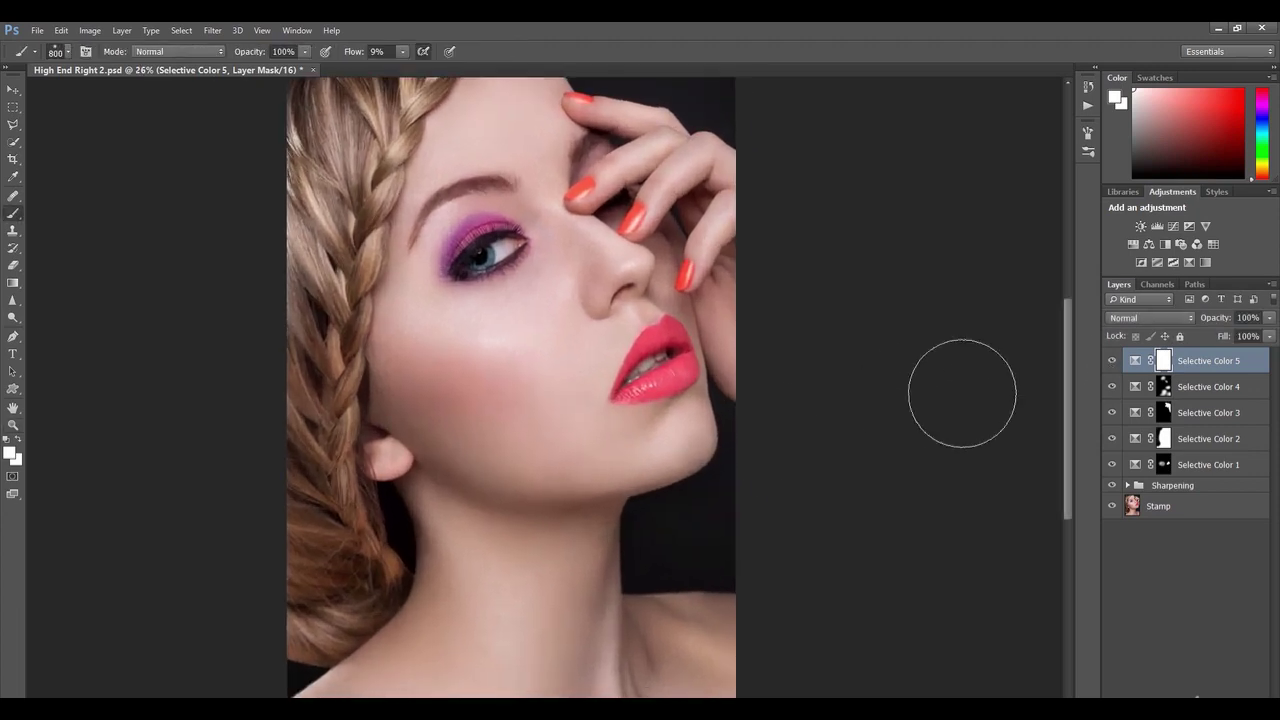
pyautogui.moveTo(1216, 317); pyautogui.dragTo(1204, 318)
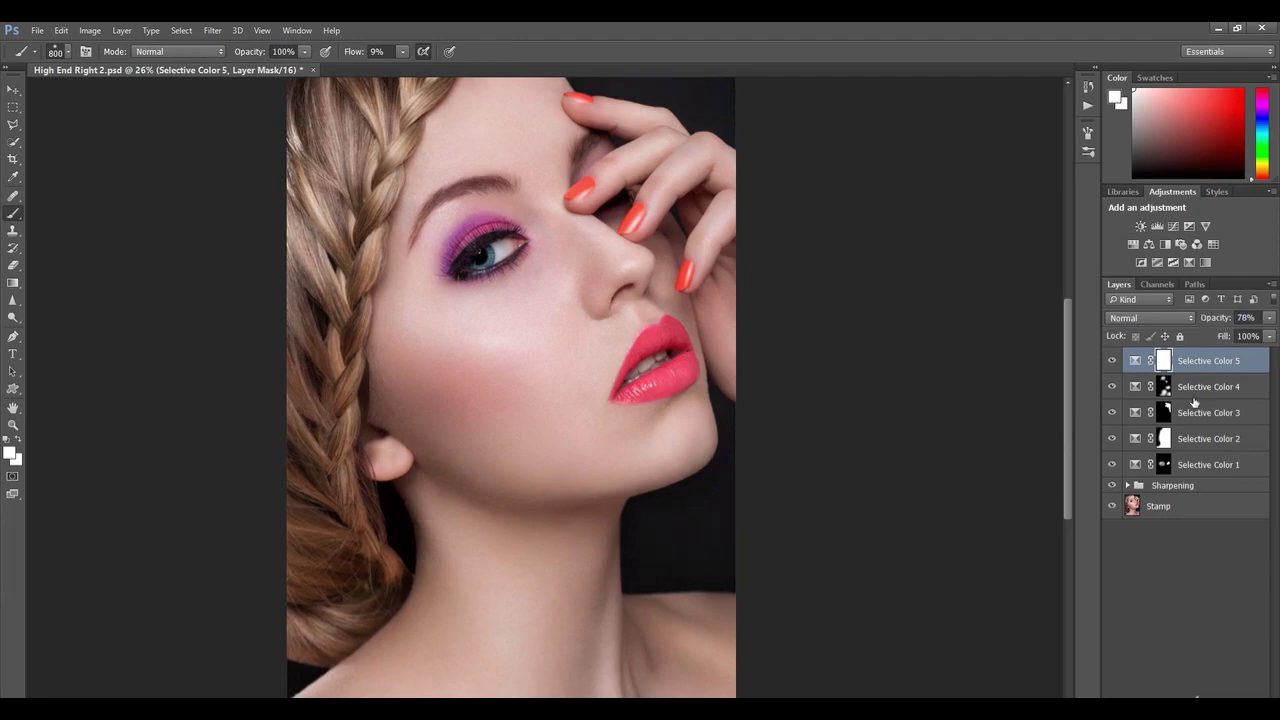
# Group the five Selective Color layers and compare the portrait with and without the group.
pyautogui.keyDown('shift'); pyautogui.click(1197, 466); pyautogui.keyUp('shift')
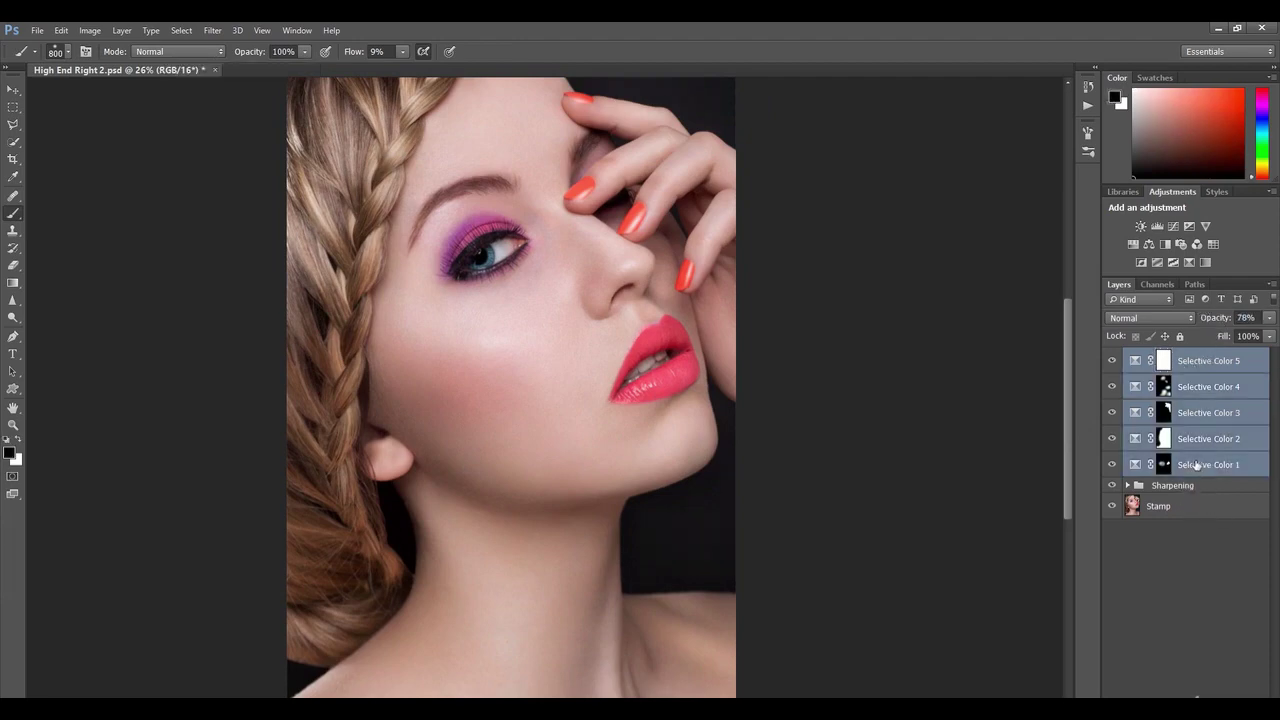
pyautogui.hotkey('ctrl', 'g')
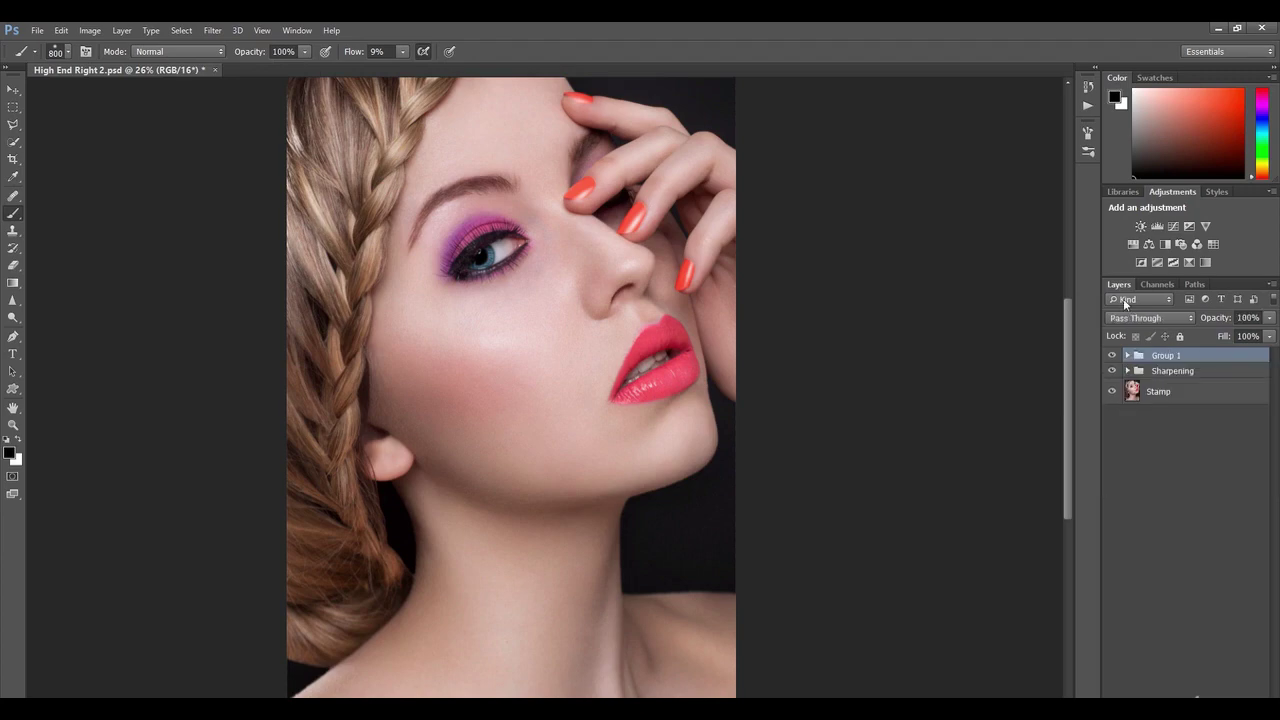
pyautogui.click(1110, 357)
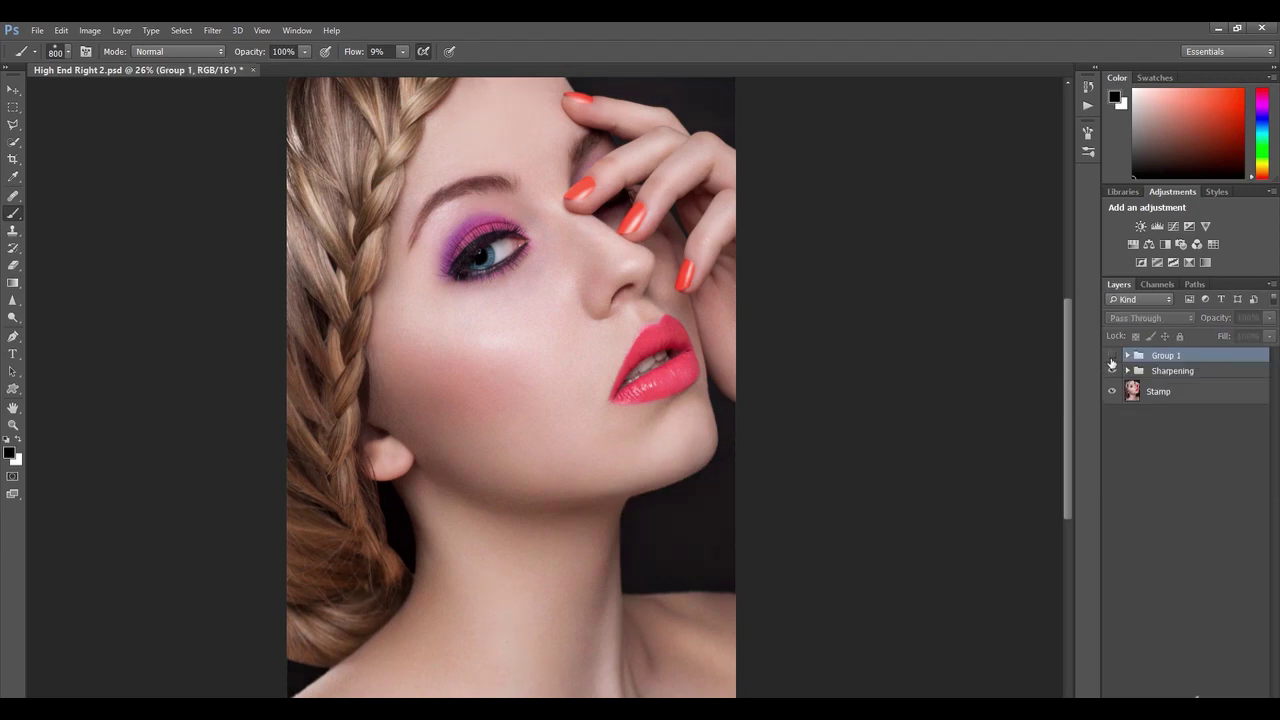
pyautogui.click(1111, 357)
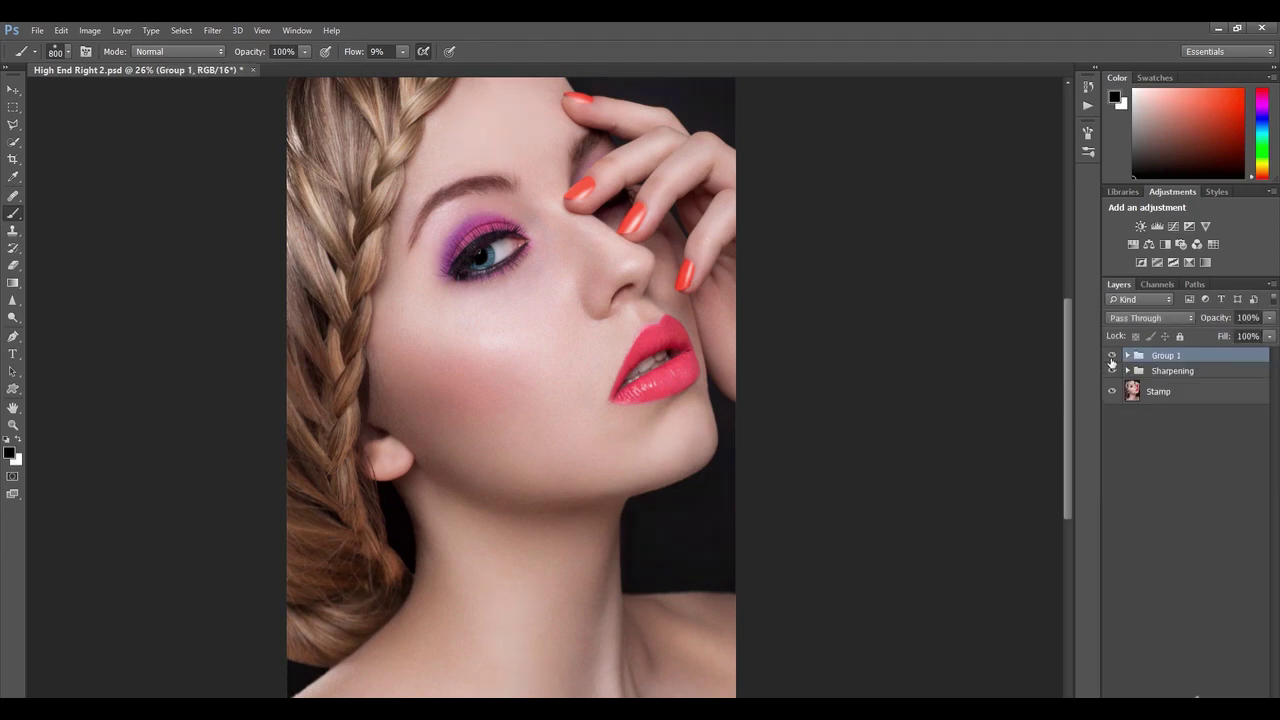
pyautogui.keyDown('shift'); pyautogui.click(610, 425); pyautogui.keyUp('shift')
pyautogui.click(643, 301)
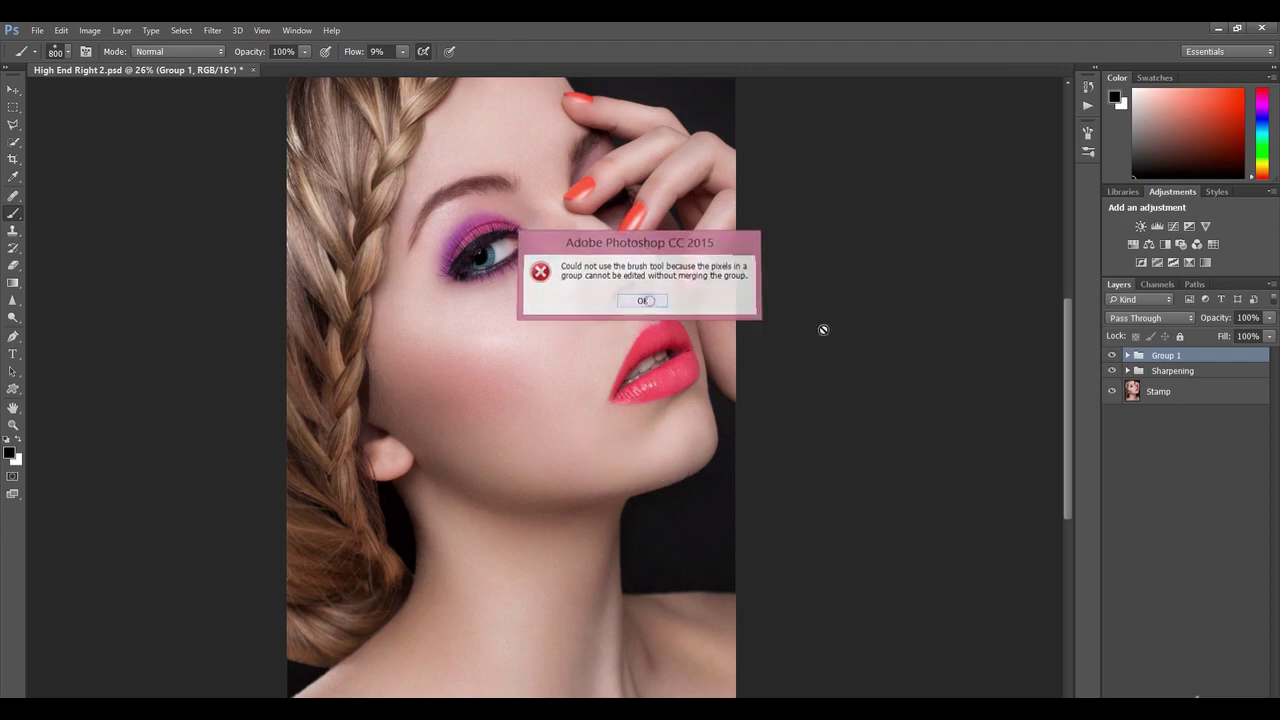
# Expand the new layer group and check the portrait with Selective Color 5 hidden and shown again.
pyautogui.click(1127, 356)
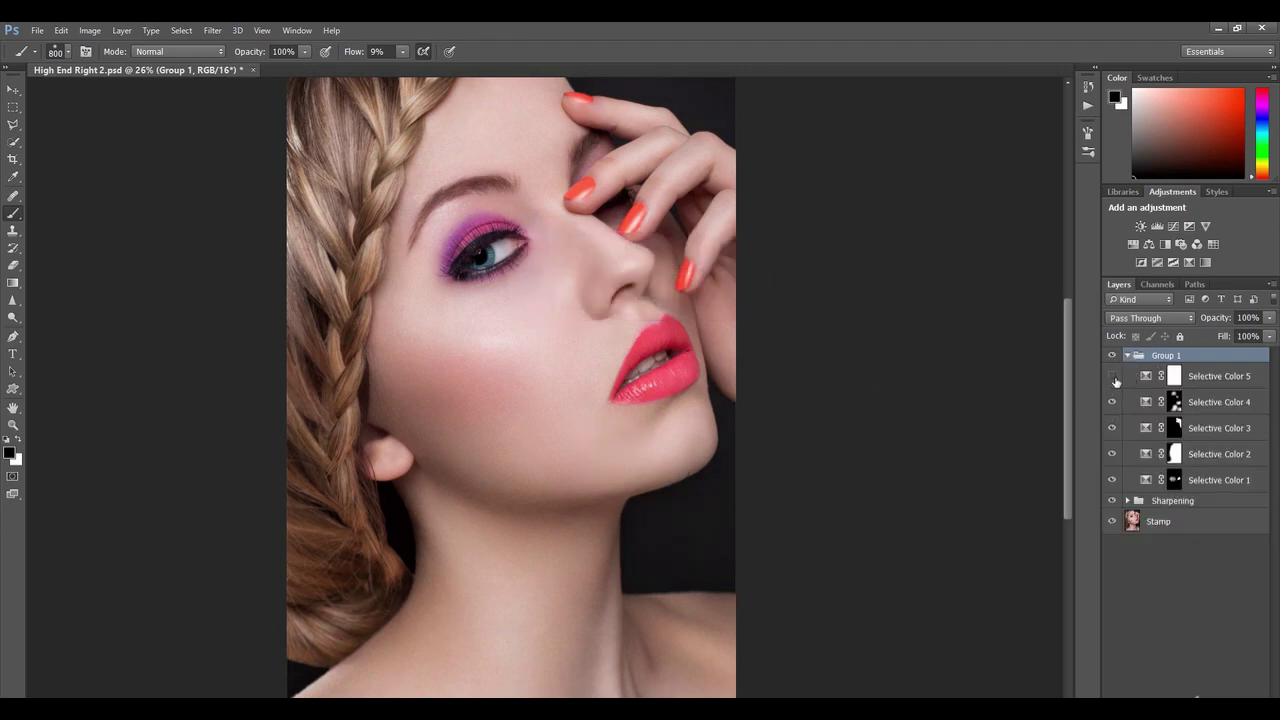
pyautogui.click(1112, 377)
pyautogui.click(422, 340)
pyautogui.click(650, 302)
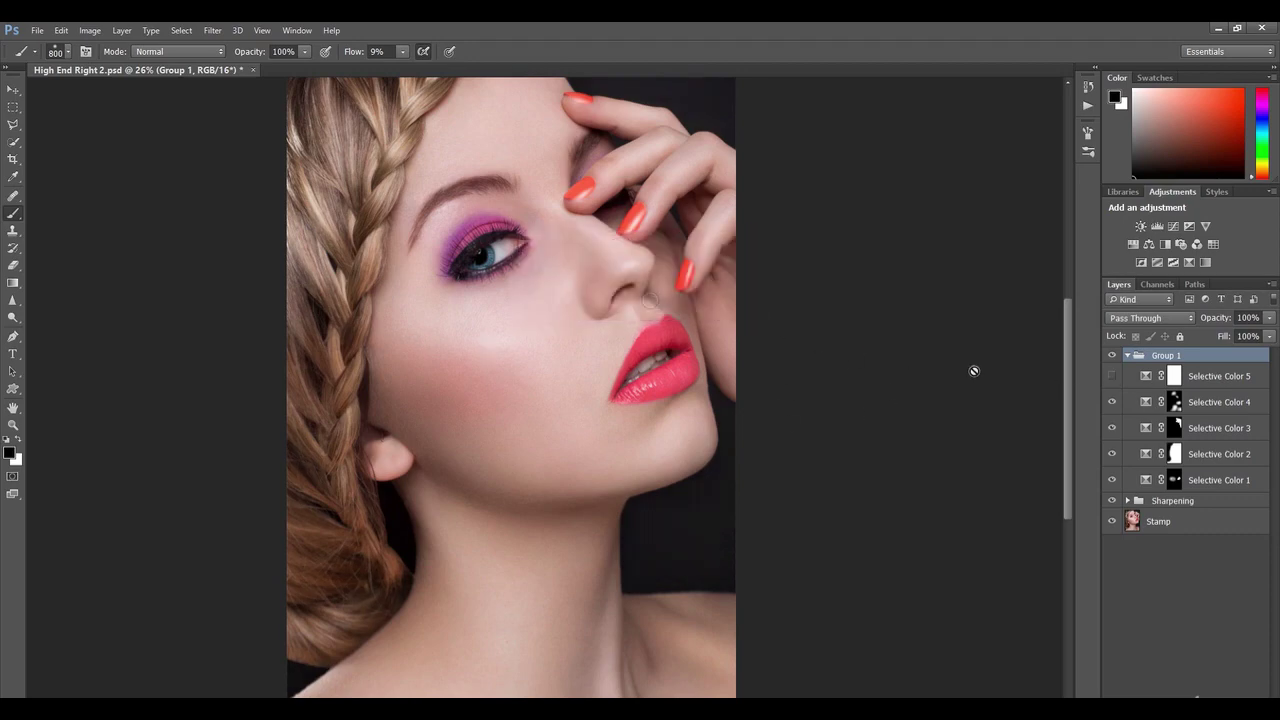
pyautogui.click(1112, 377)
# Paint black over the braided hair on the Selective Color 5 mask with a 600 px brush at 100% flow.
pyautogui.click(1175, 380)
pyautogui.press('x')
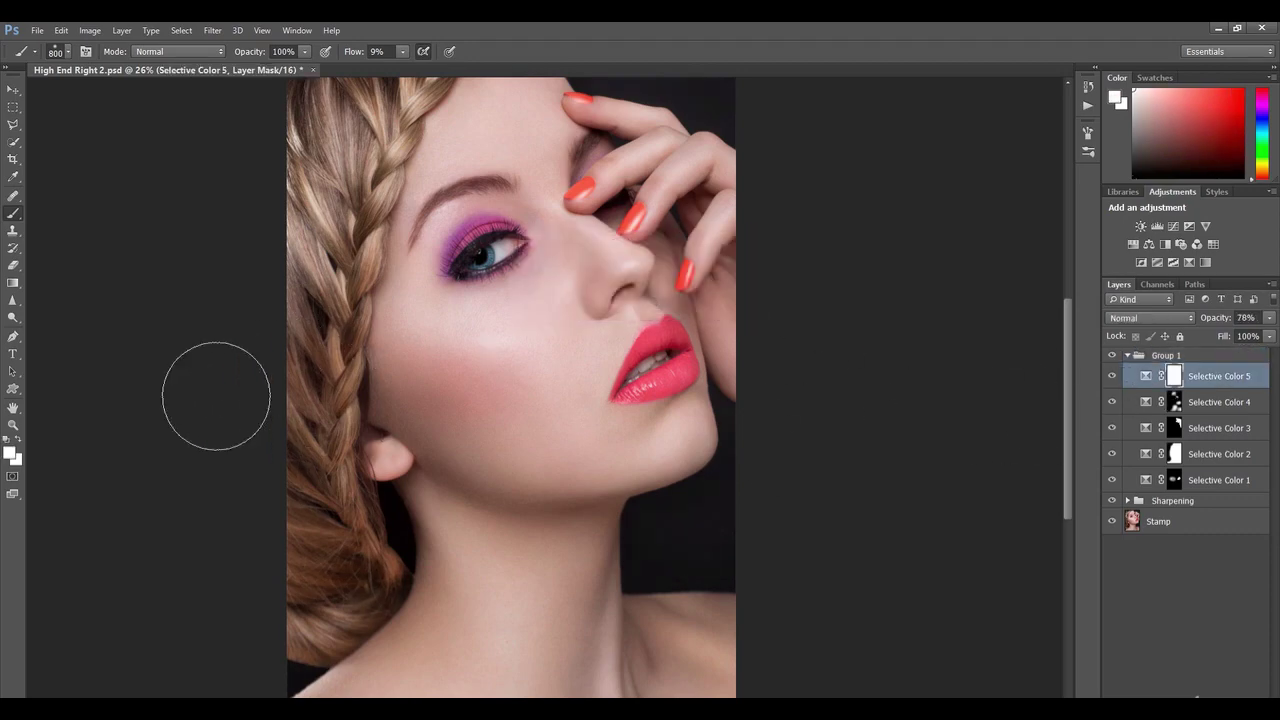
pyautogui.click(12, 453)
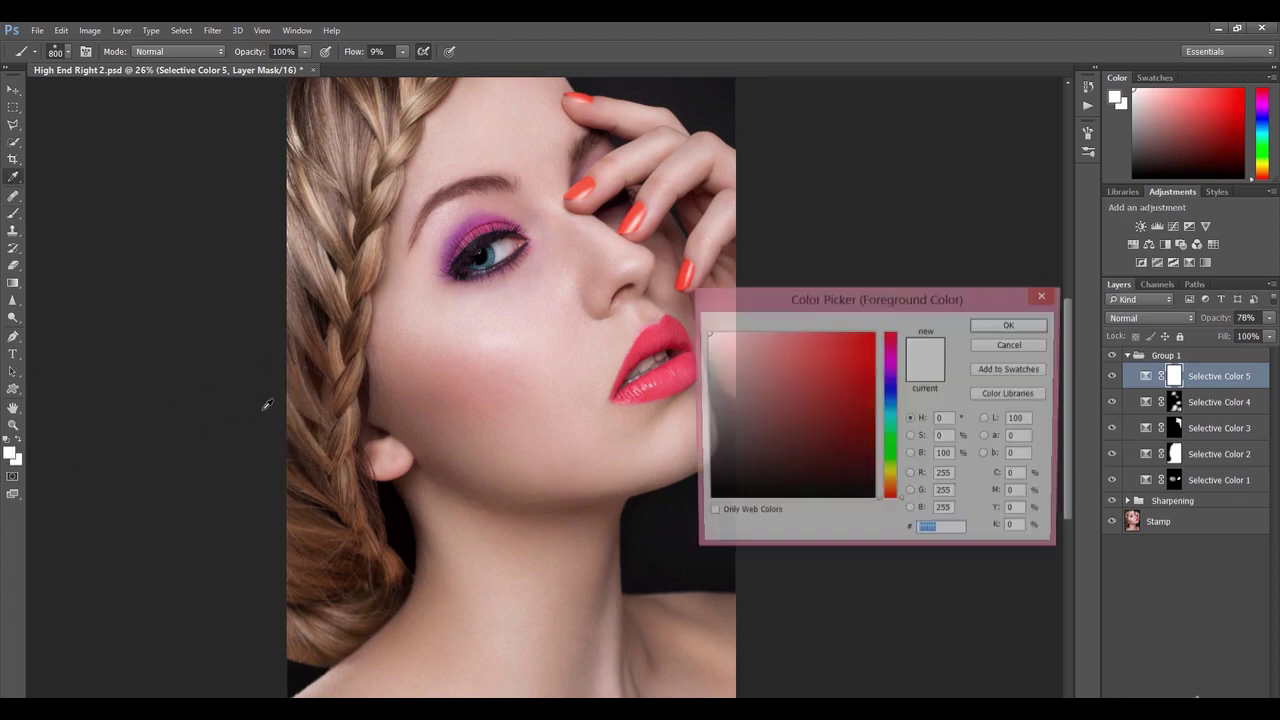
pyautogui.moveTo(717, 441); pyautogui.dragTo(660, 527)
pyautogui.click(1011, 326)
pyautogui.press('b')
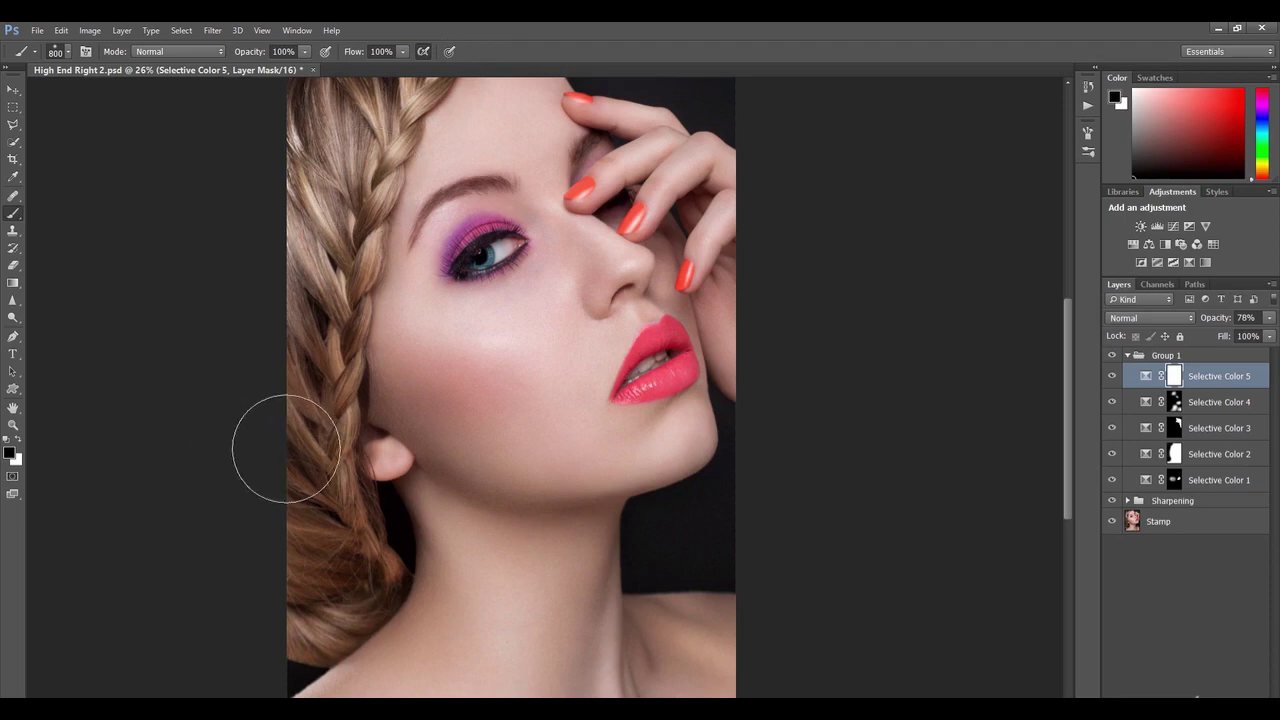
pyautogui.press('[')
pyautogui.press('[')
pyautogui.moveTo(338, 573)
pyautogui.mouseDown()
pyautogui.moveTo(370, 586)
pyautogui.moveTo(333, 527)
pyautogui.moveTo(321, 540)
pyautogui.moveTo(318, 432)
pyautogui.moveTo(332, 514)
pyautogui.moveTo(358, 546)
pyautogui.moveTo(359, 531)
pyautogui.moveTo(378, 571)
pyautogui.mouseUp()
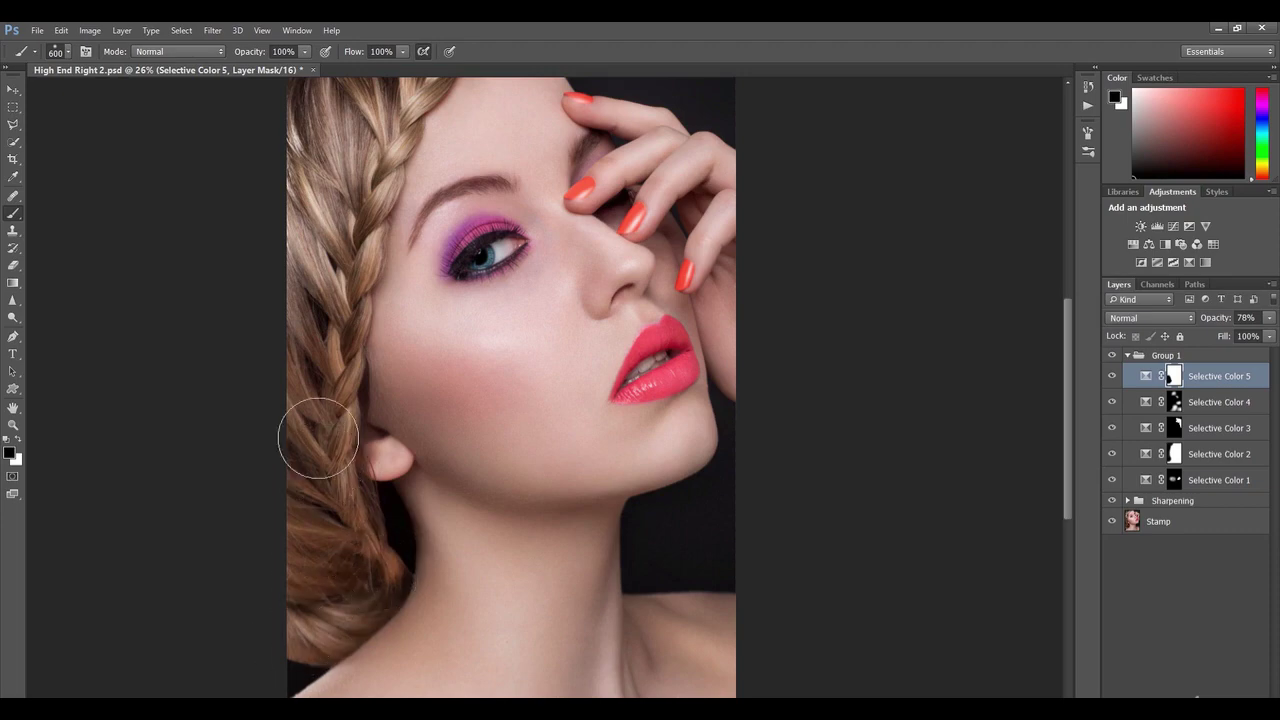
pyautogui.moveTo(240, 409); pyautogui.dragTo(256, 475)
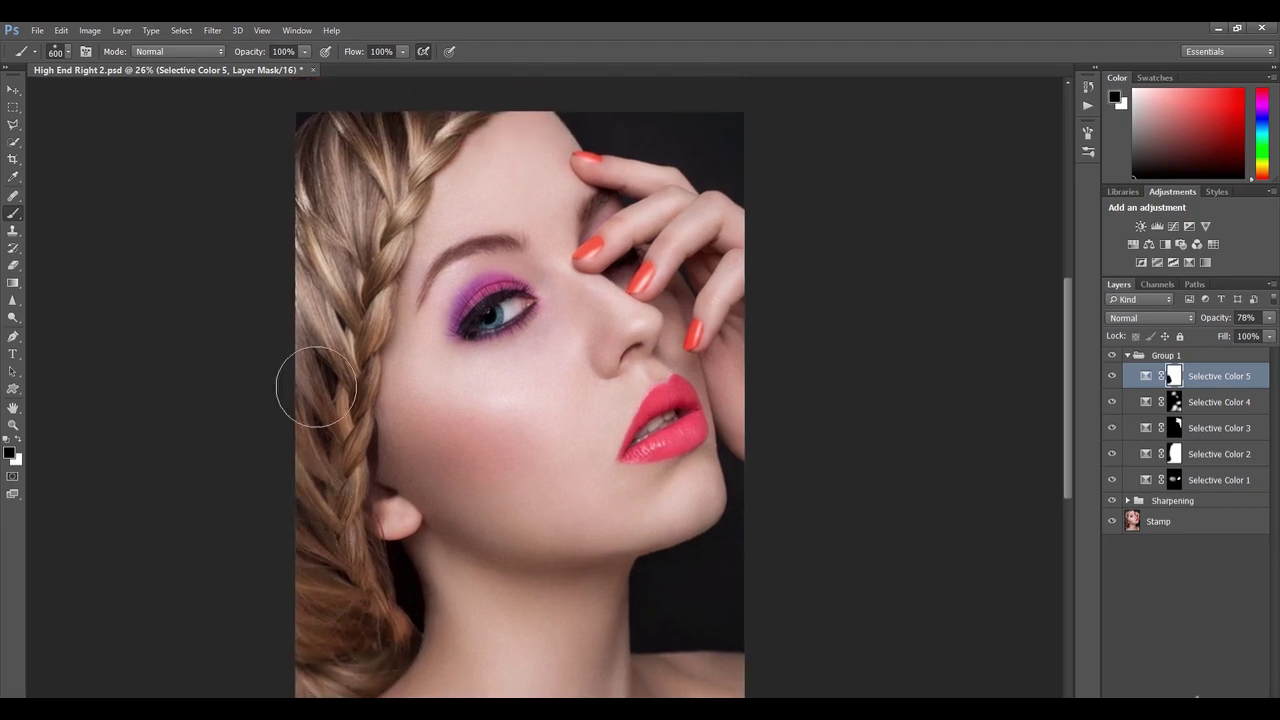
pyautogui.moveTo(345, 255)
pyautogui.mouseDown()
pyautogui.moveTo(323, 357)
pyautogui.moveTo(316, 153)
pyautogui.moveTo(405, 137)
pyautogui.moveTo(439, 108)
pyautogui.moveTo(389, 162)
pyautogui.moveTo(303, 382)
pyautogui.moveTo(341, 615)
pyautogui.moveTo(345, 594)
pyautogui.moveTo(369, 638)
pyautogui.moveTo(335, 672)
pyautogui.moveTo(382, 637)
pyautogui.moveTo(321, 589)
pyautogui.moveTo(332, 304)
pyautogui.moveTo(389, 135)
pyautogui.moveTo(420, 101)
pyautogui.moveTo(377, 163)
pyautogui.moveTo(451, 105)
pyautogui.moveTo(327, 176)
pyautogui.moveTo(344, 161)
pyautogui.moveTo(291, 421)
pyautogui.mouseUp()
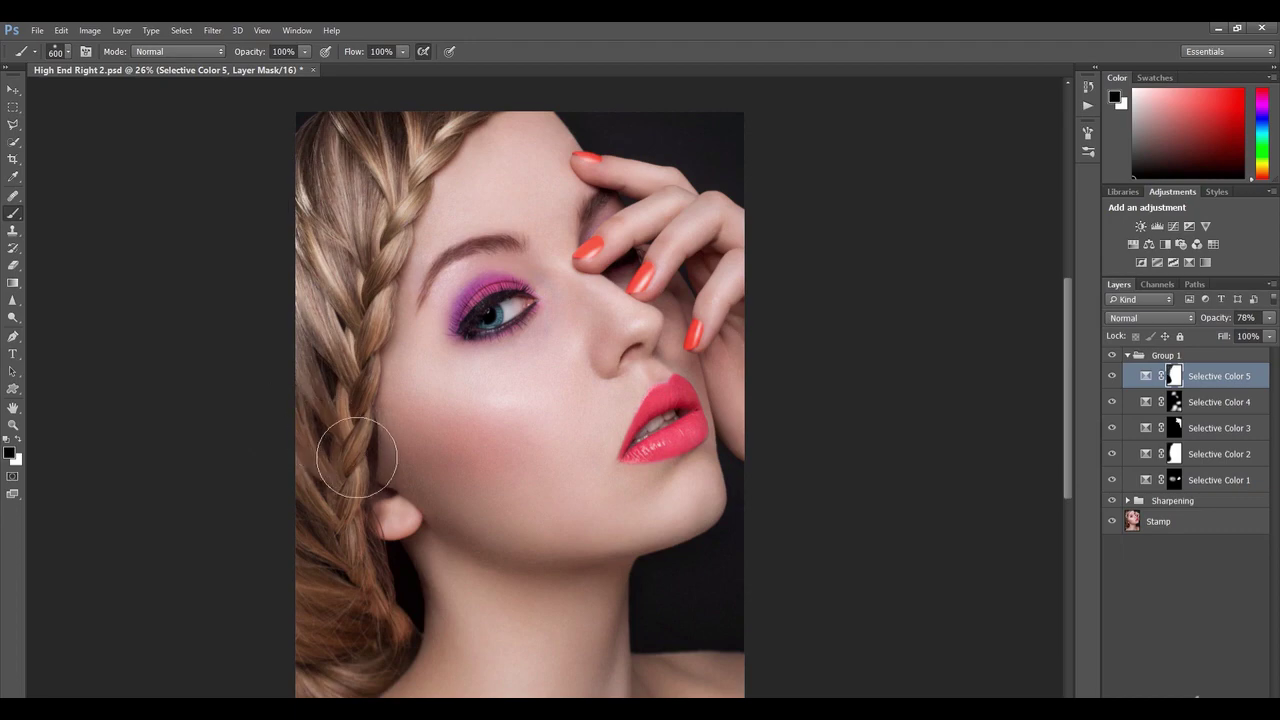
pyautogui.press('z')
pyautogui.moveTo(416, 485); pyautogui.dragTo(384, 486)
pyautogui.press('b')
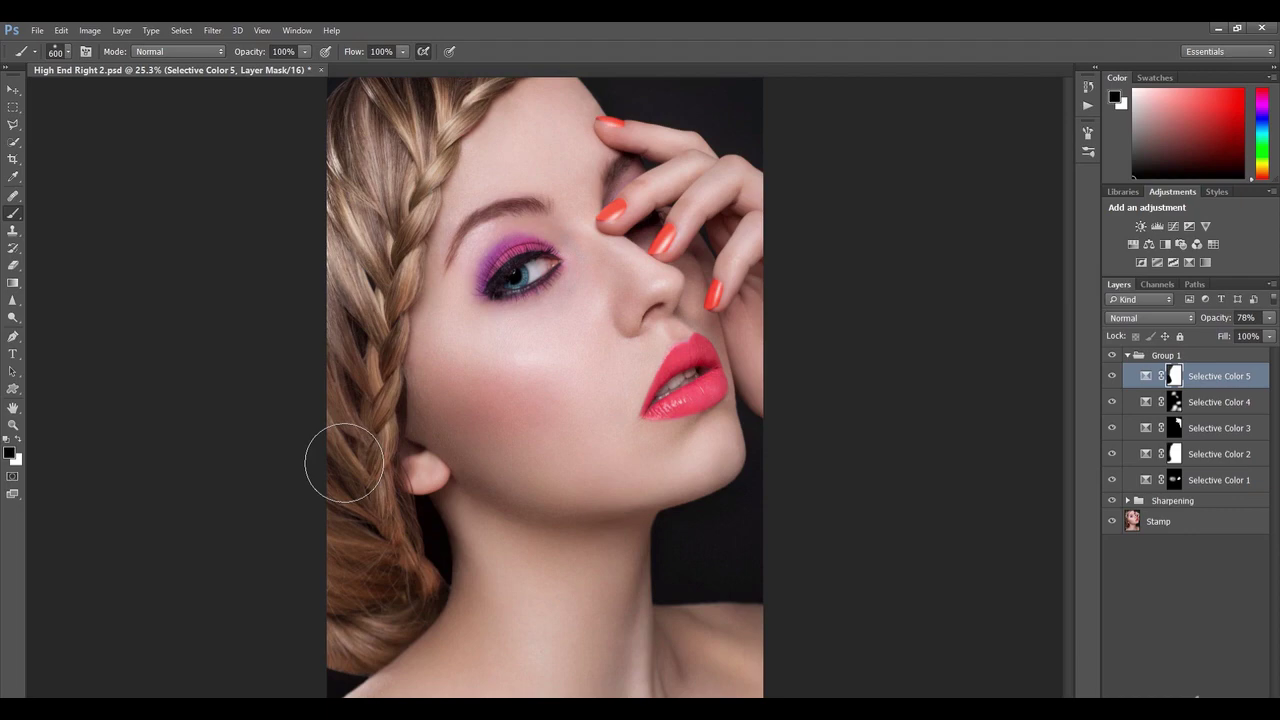
# Rename the group of Selective Color layers to "Colours".
pyautogui.doubleClick(1167, 356)
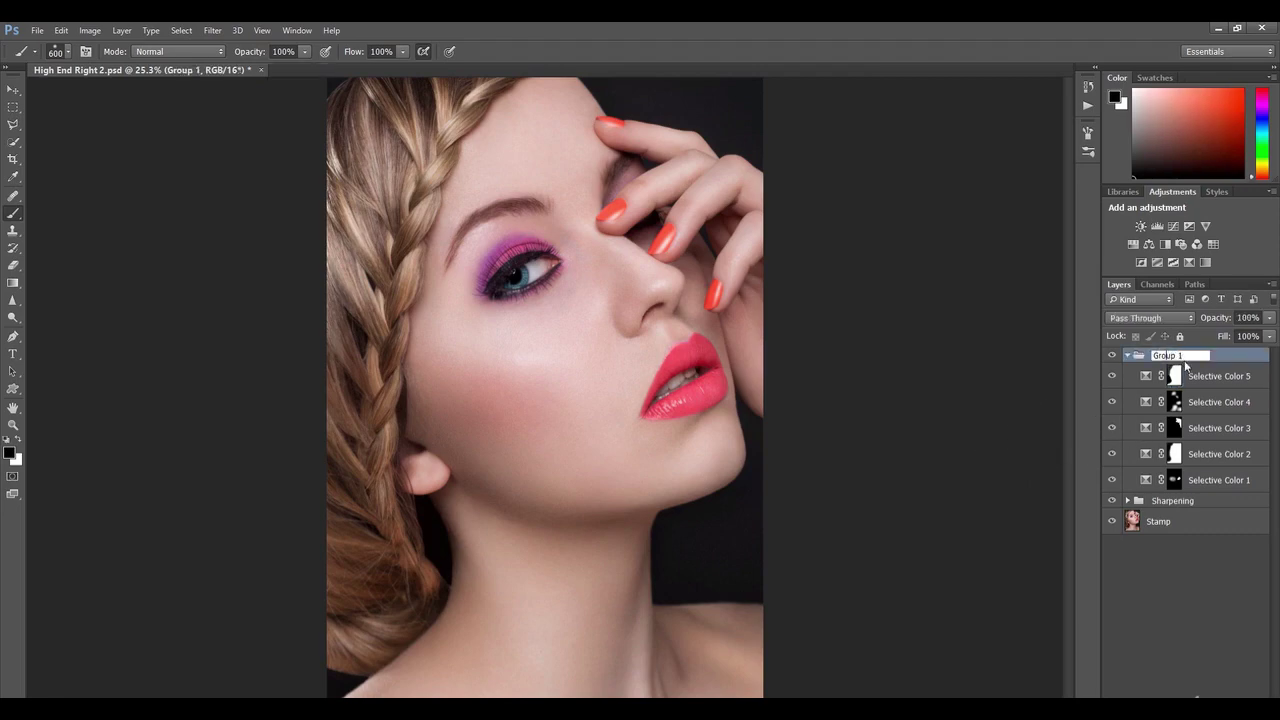
pyautogui.write('Colours')
pyautogui.press('Return')
# Compare the portrait several times with and without the Colours group, then collapse the group.
pyautogui.click(1112, 356)
pyautogui.click(1112, 357)
pyautogui.click(1112, 357)
pyautogui.click(1112, 357)
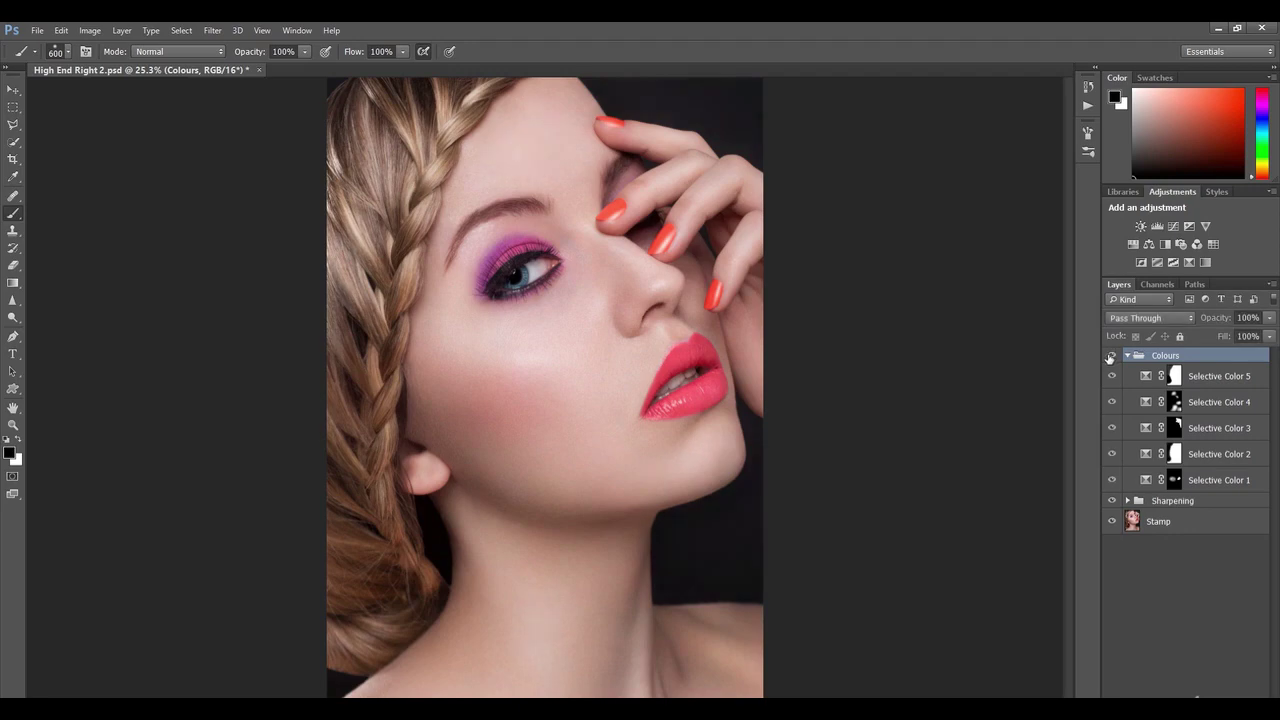
pyautogui.click(1112, 358)
pyautogui.click(1112, 359)
pyautogui.click(1110, 356)
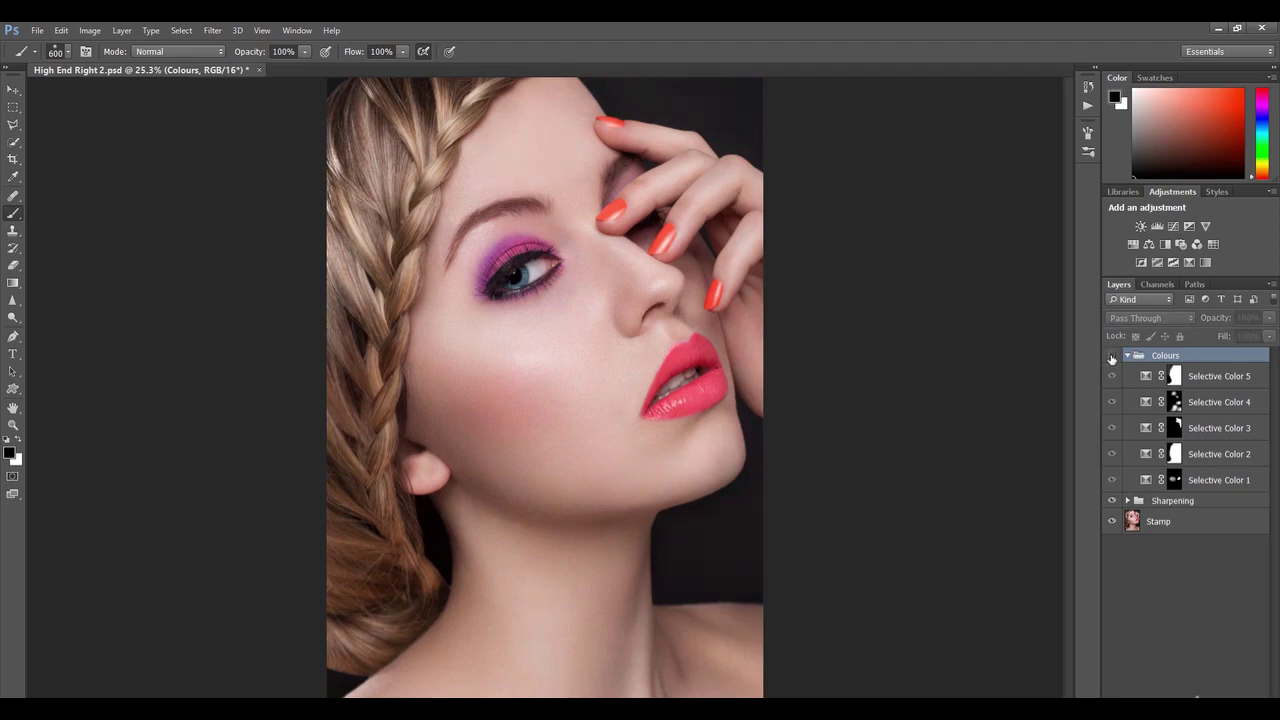
pyautogui.click(1112, 357)
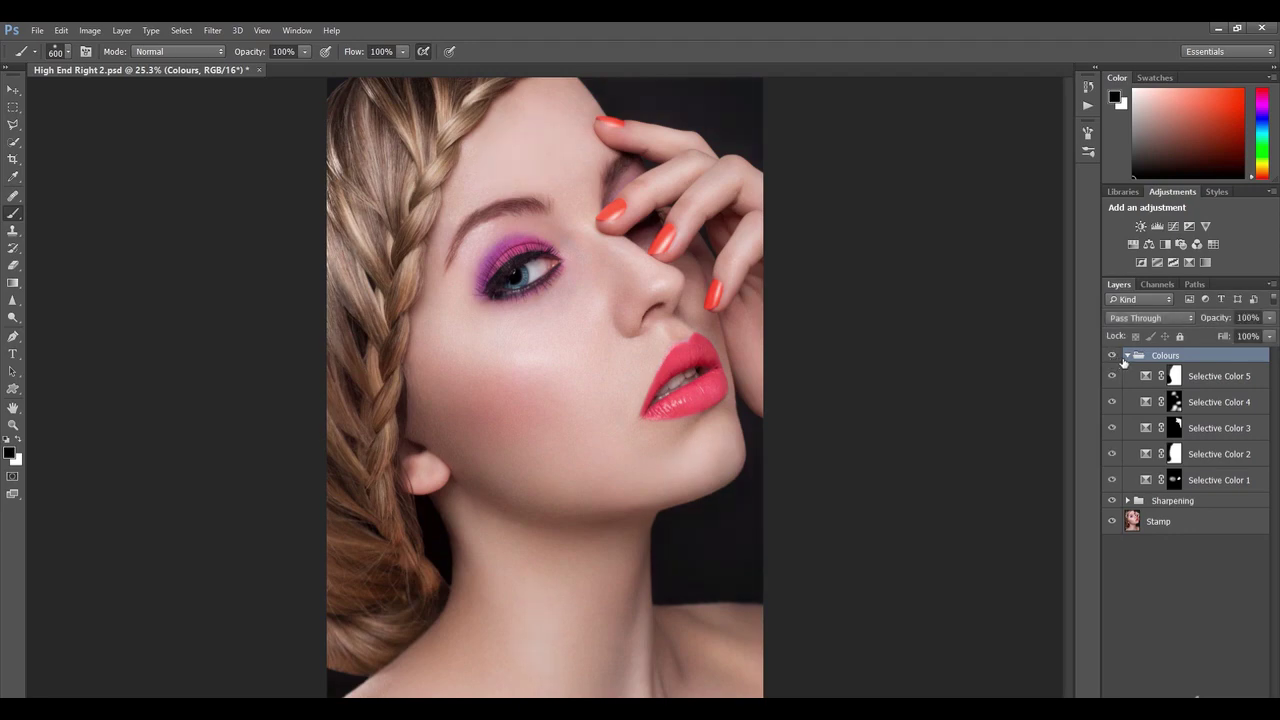
pyautogui.click(1126, 356)
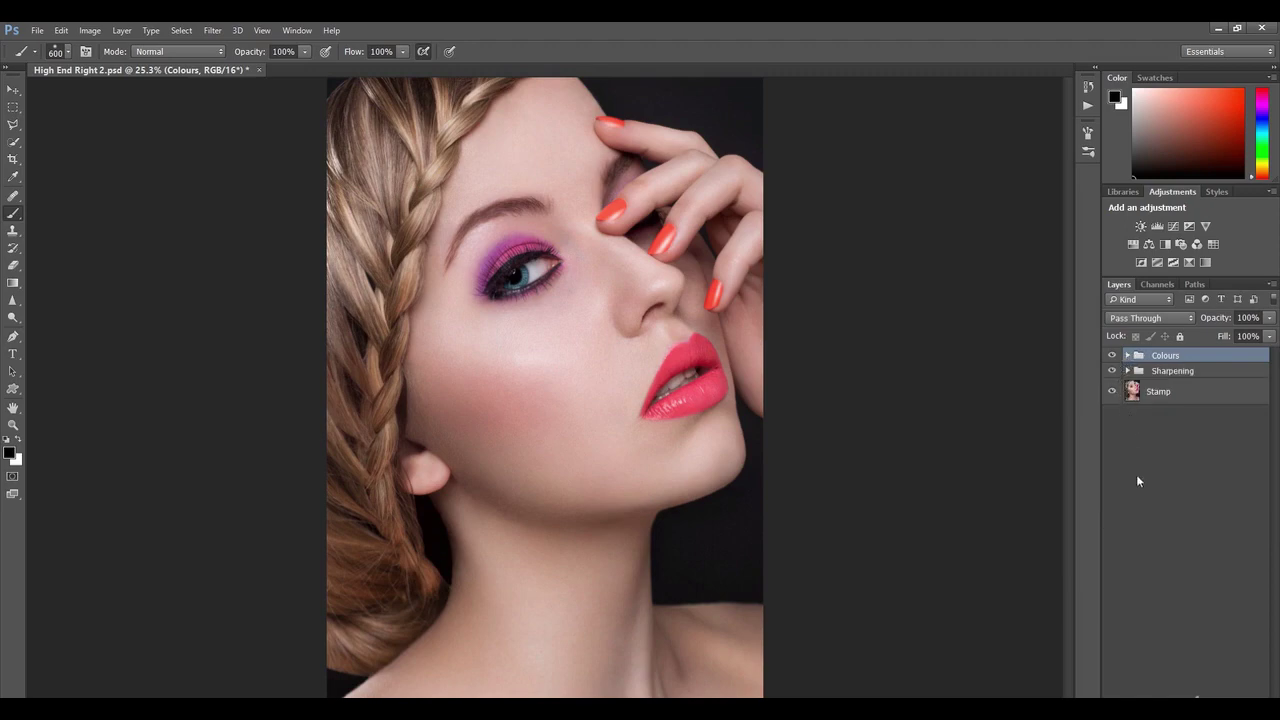
# Add a Levels adjustment layer above the Colours group, set its white input level to 251, and compare before and after.
pyautogui.click(1196, 698)
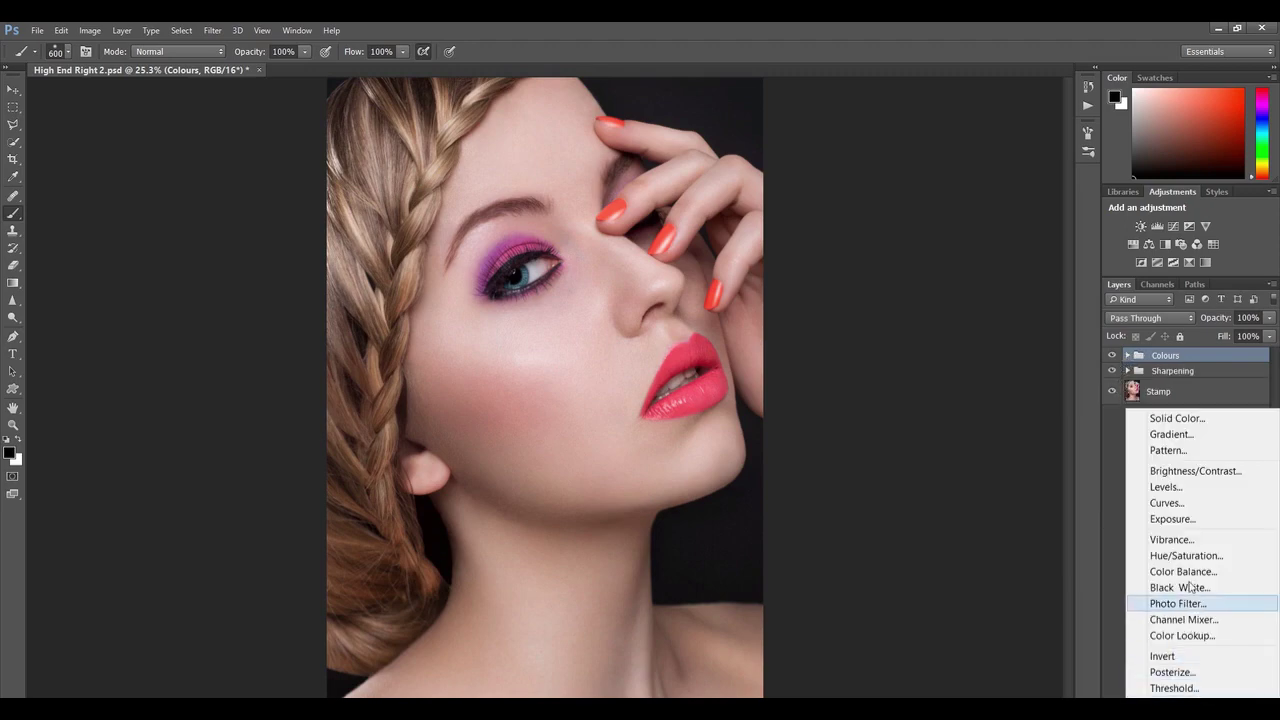
pyautogui.click(1189, 488)
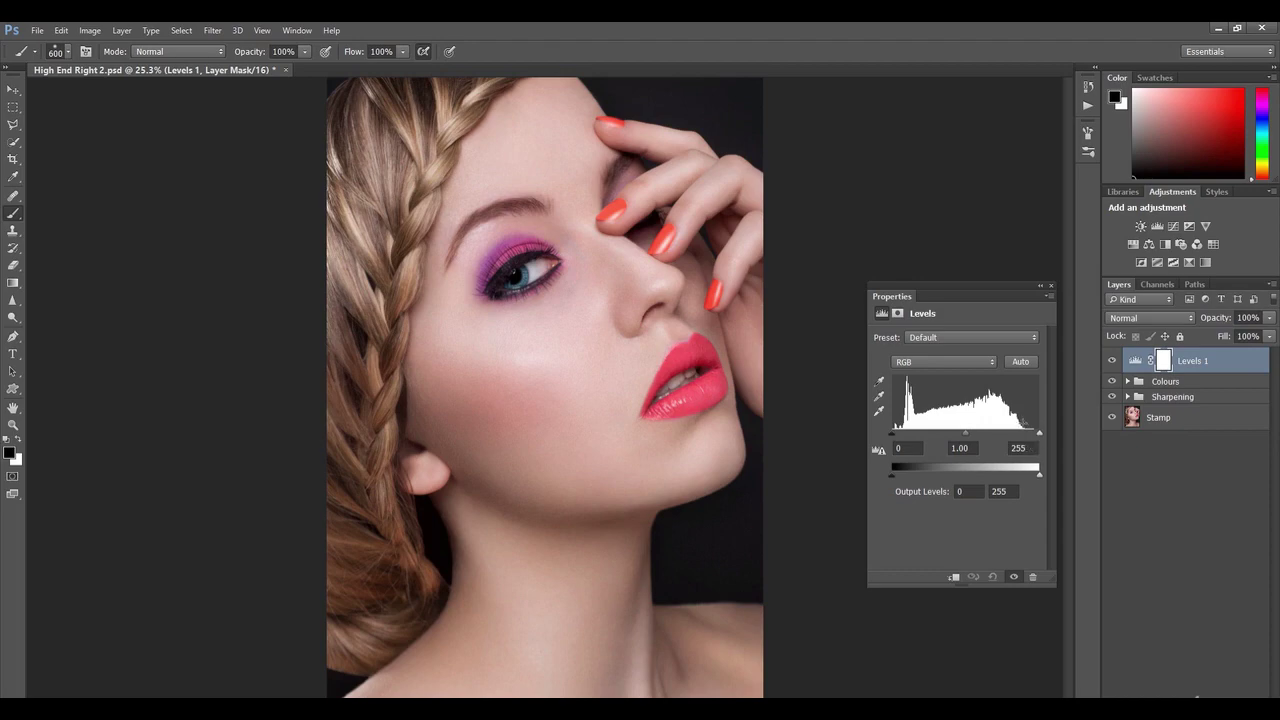
pyautogui.moveTo(1039, 435)
pyautogui.mouseDown()
pyautogui.moveTo(1008, 437)
pyautogui.moveTo(1054, 443)
pyautogui.moveTo(1034, 447)
pyautogui.mouseUp()
pyautogui.write('251')
pyautogui.press('Return')
pyautogui.click(1114, 361)
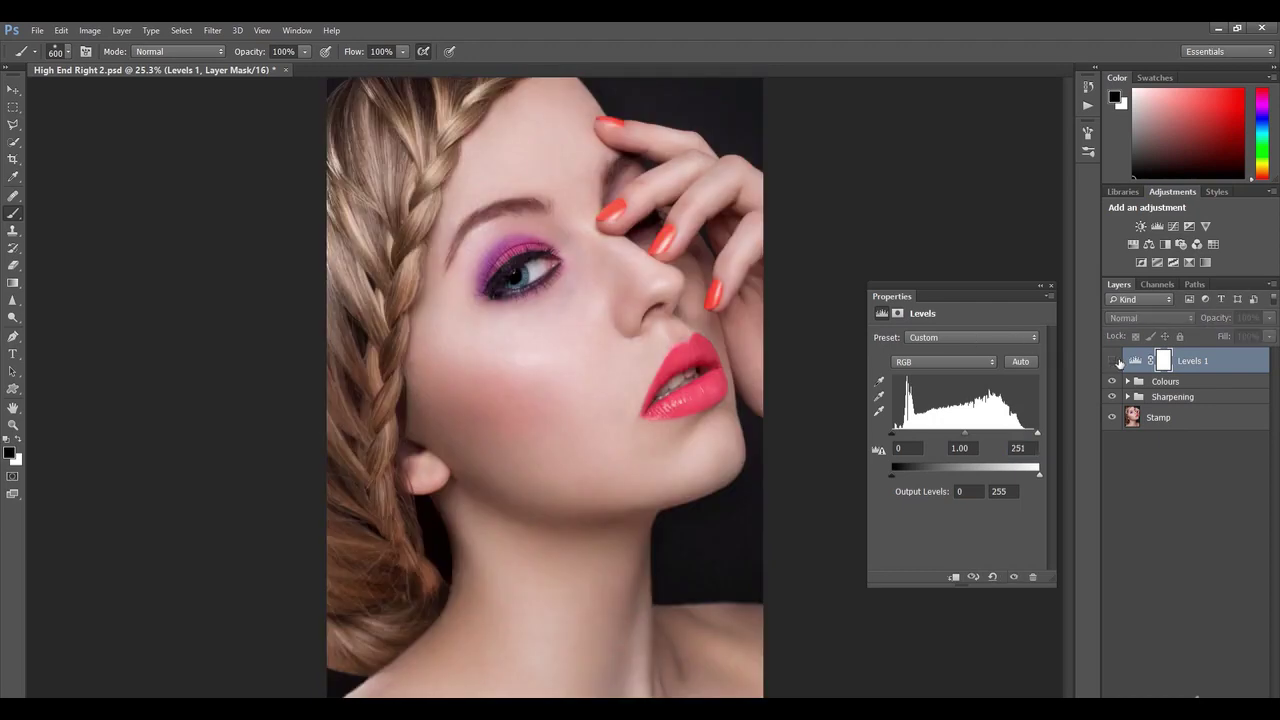
pyautogui.click(1113, 361)
pyautogui.click(1115, 361)
pyautogui.click(1113, 362)
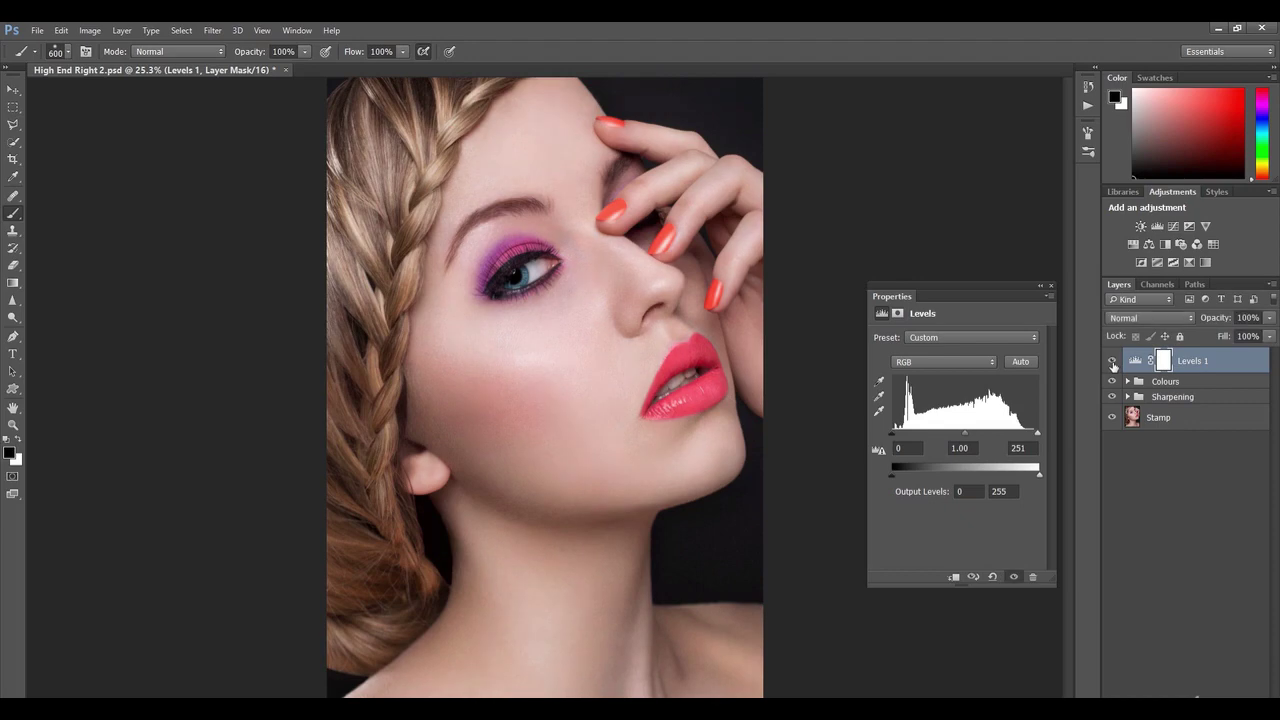
# Set the black input level of the Levels 1 adjustment to 3.
pyautogui.click(905, 448)
pyautogui.write('3')
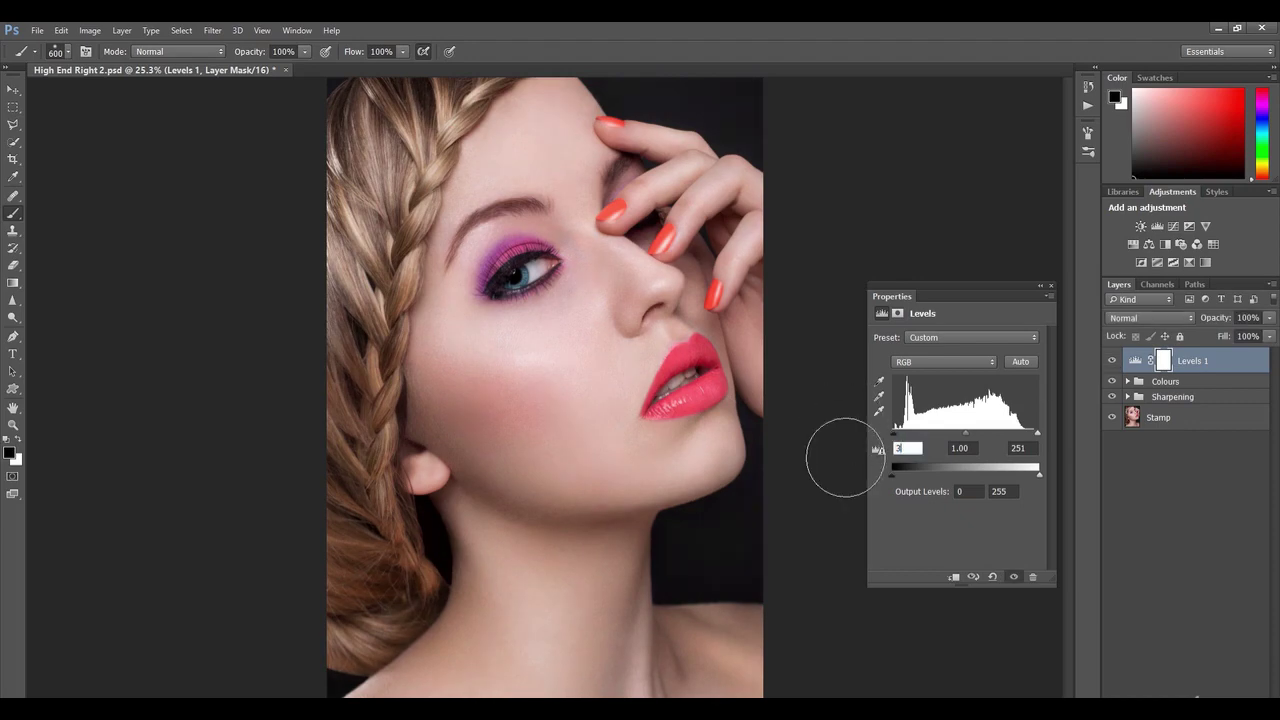
pyautogui.press('Return')
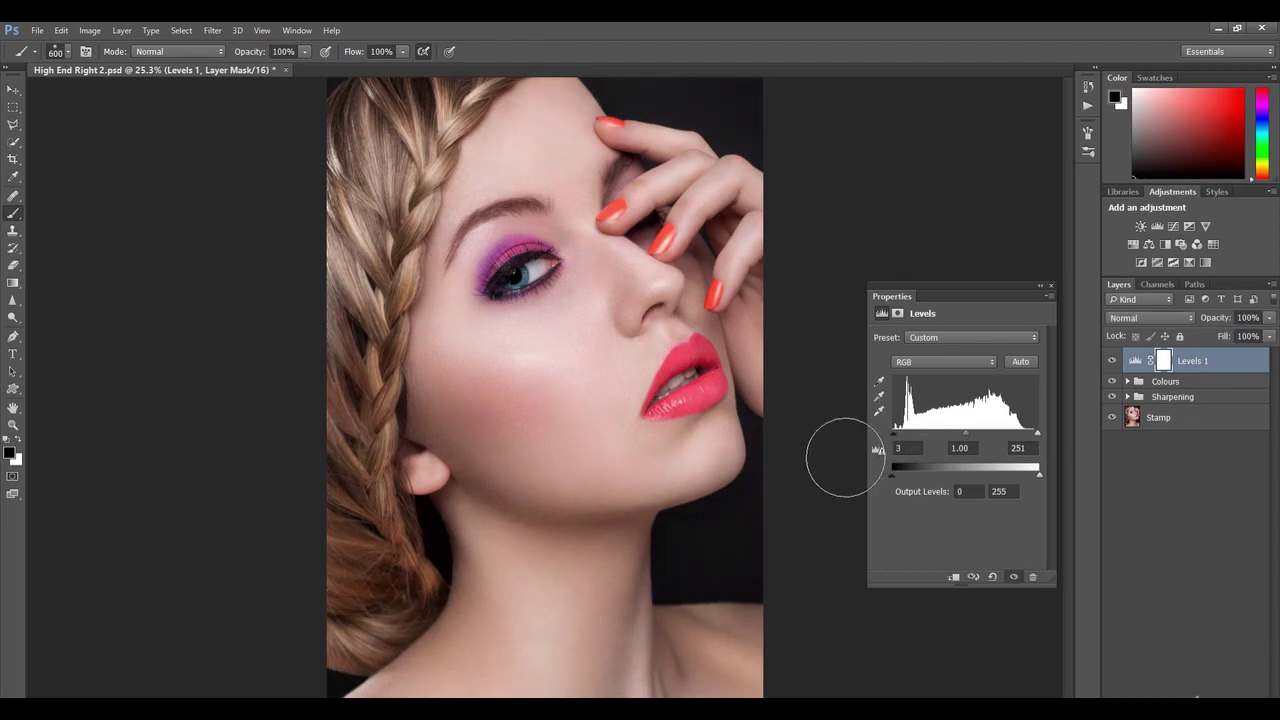
# Compare the portrait with and without Levels 1, both close up and at 12.5% zoom, closing its properties in between.
pyautogui.click(1114, 362)
pyautogui.click(1114, 362)
pyautogui.click(1114, 362)
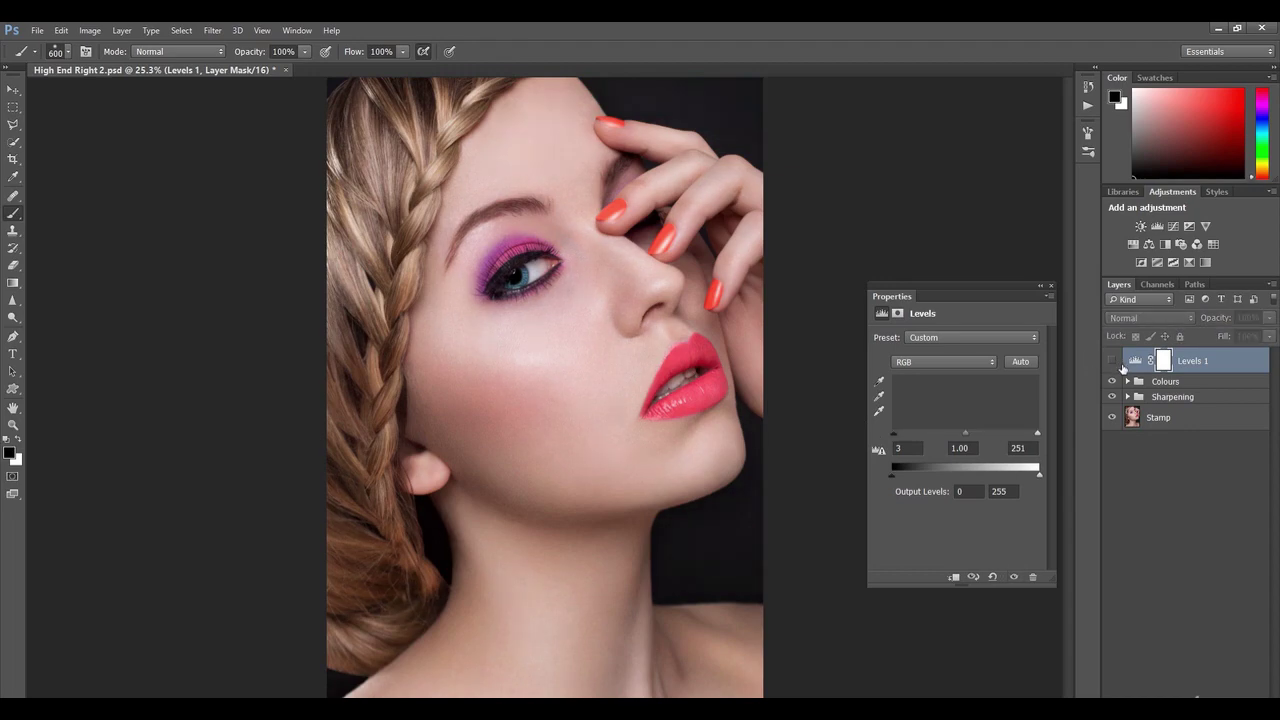
pyautogui.click(1121, 366)
pyautogui.click(1113, 363)
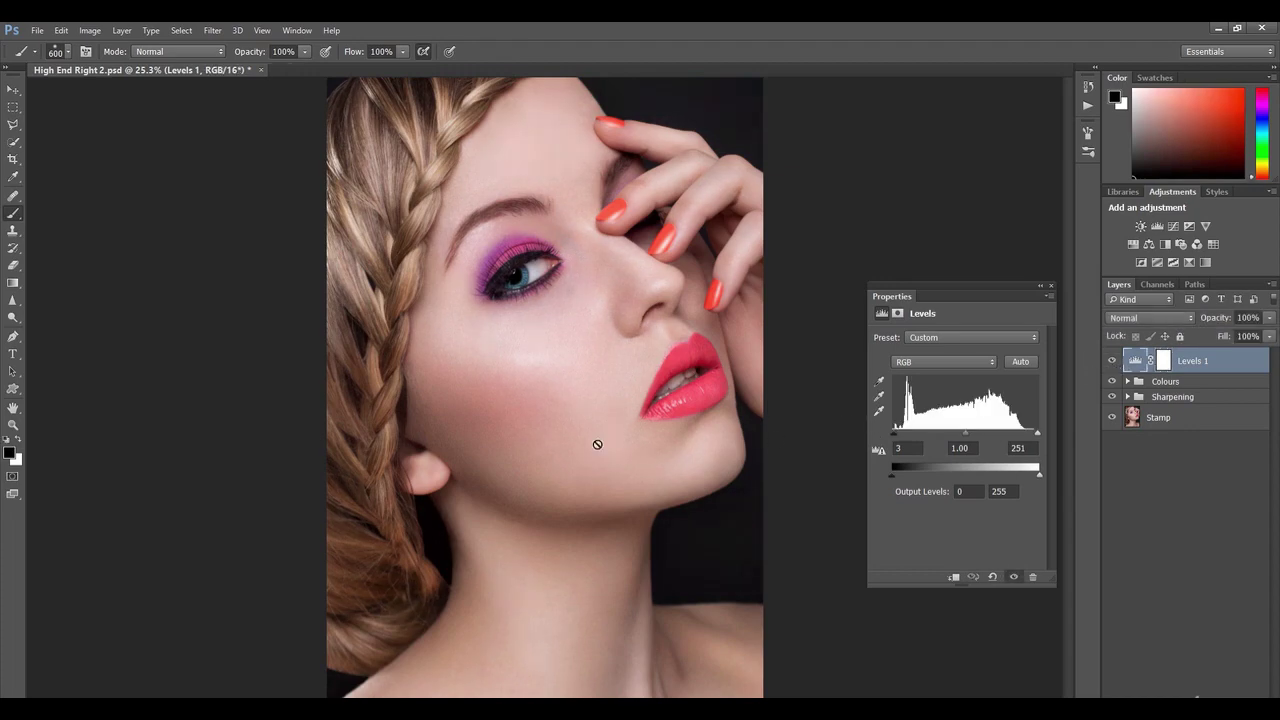
pyautogui.click(1051, 287)
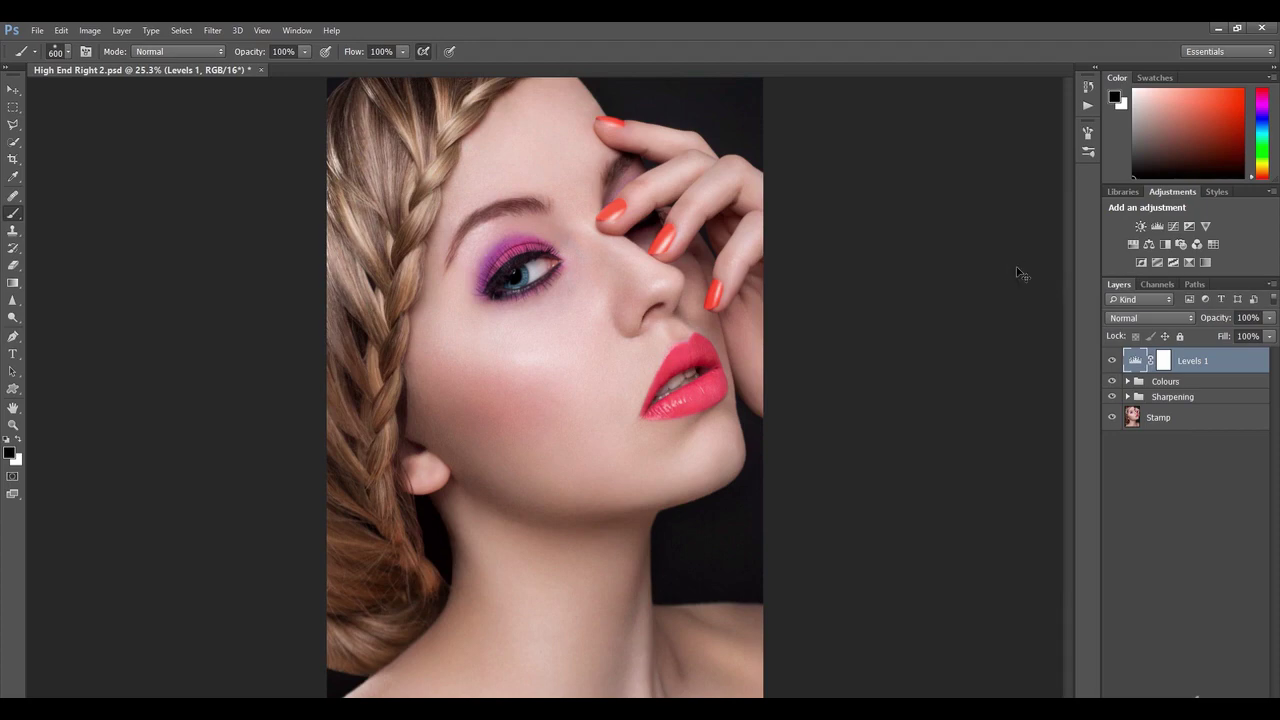
pyautogui.hotkey('ctrl', '-')
pyautogui.hotkey('ctrl', '-')
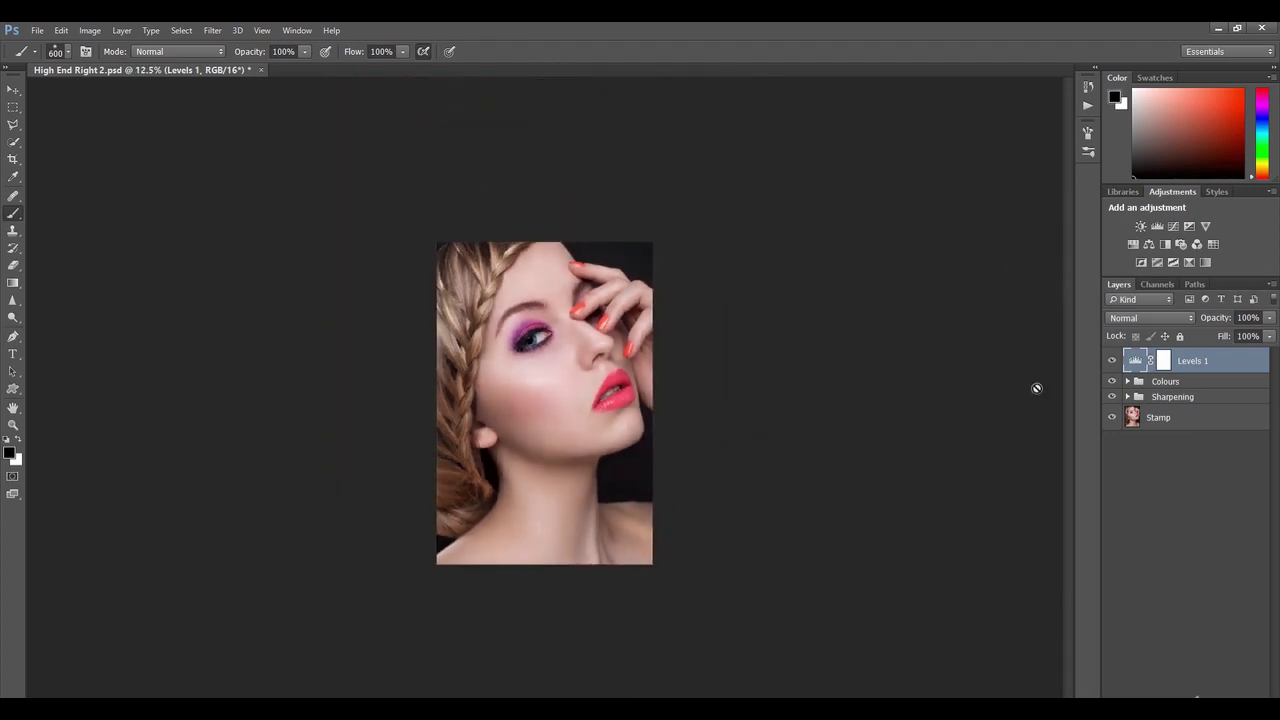
pyautogui.click(1114, 362)
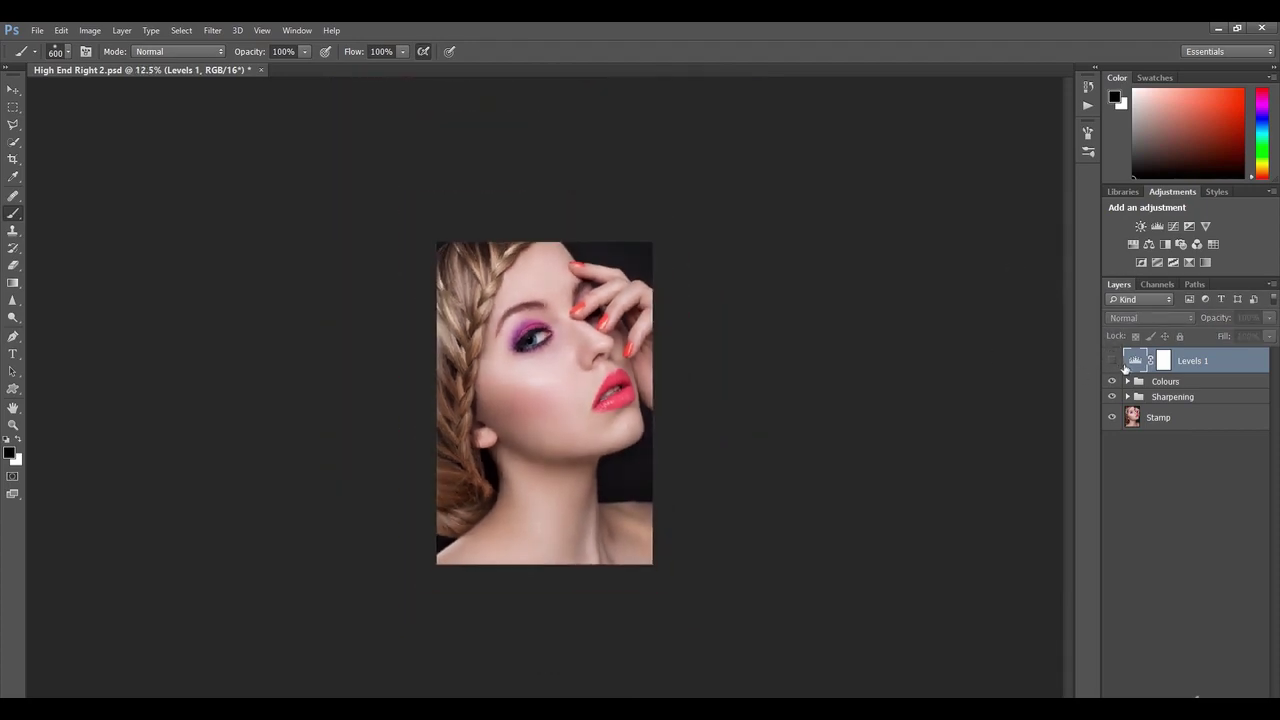
pyautogui.click(1113, 362)
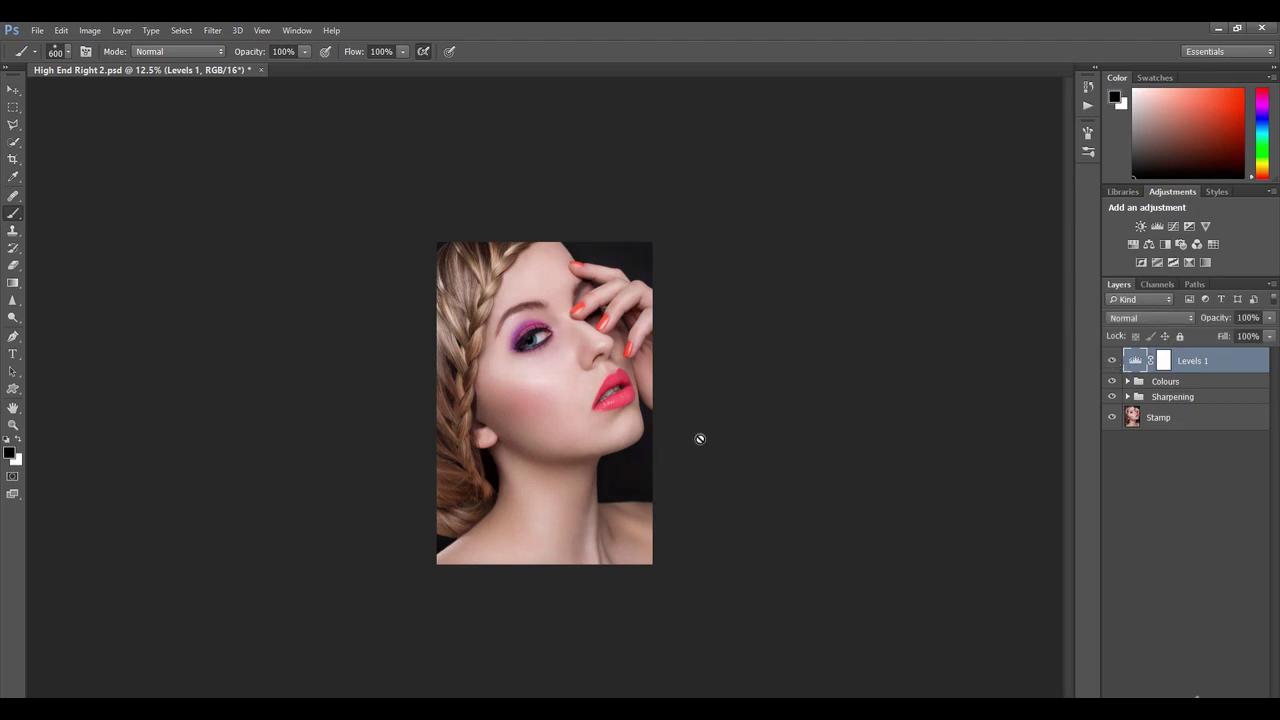
# Compare the portrait several times with and without the Levels 1 adjustment at about 27% zoom.
pyautogui.press('z')
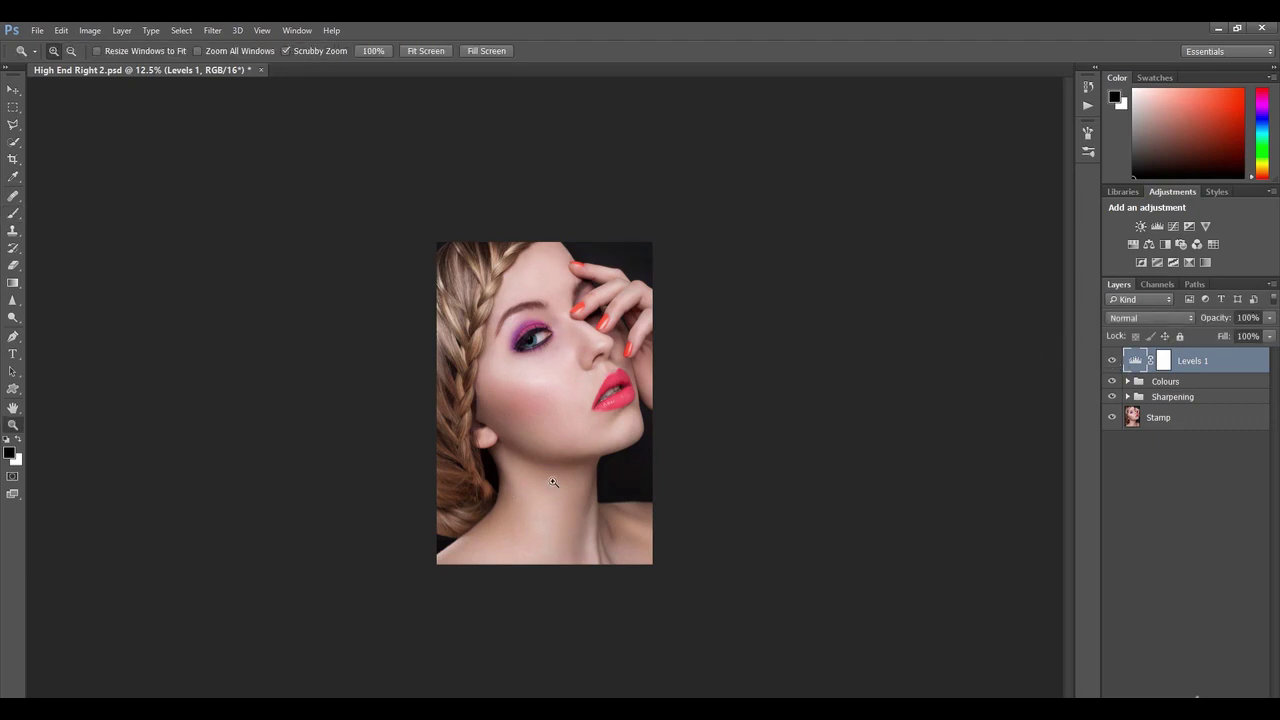
pyautogui.moveTo(549, 476); pyautogui.dragTo(719, 439)
pyautogui.press('b')
pyautogui.click(1110, 361)
pyautogui.click(1113, 364)
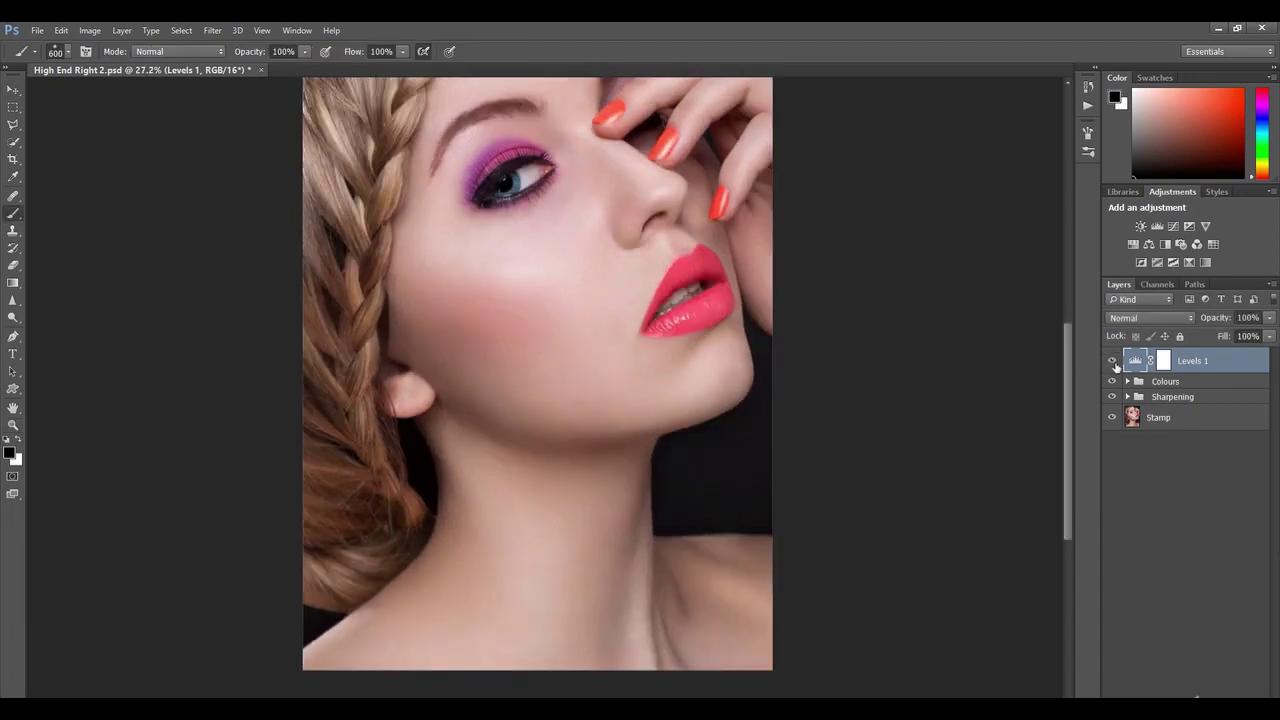
pyautogui.click(1112, 362)
pyautogui.click(1112, 362)
pyautogui.click(1112, 363)
pyautogui.click(1112, 363)
pyautogui.scroll(1, 1071, 365)
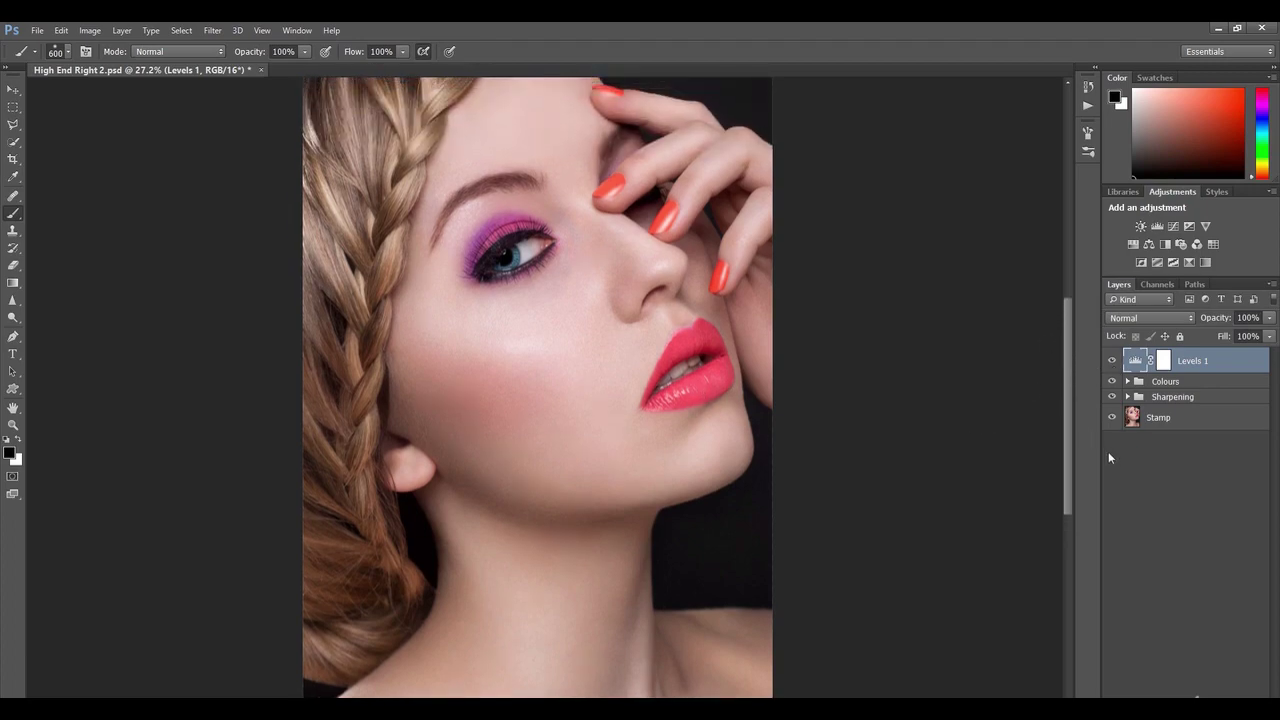
# Add a Curves adjustment layer above Levels 1, pull the Red channel's shadows slightly down, and anchor its highlights at input 192, output 192.
pyautogui.click(1176, 694)
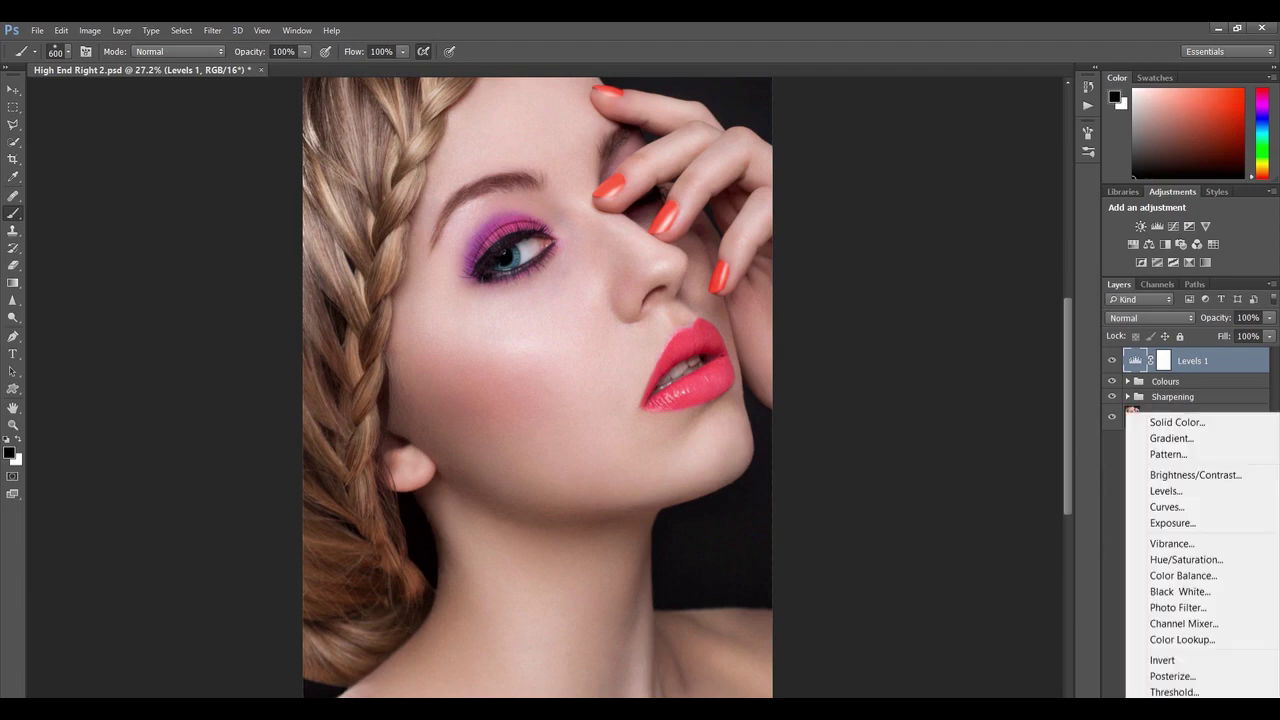
pyautogui.click(1168, 507)
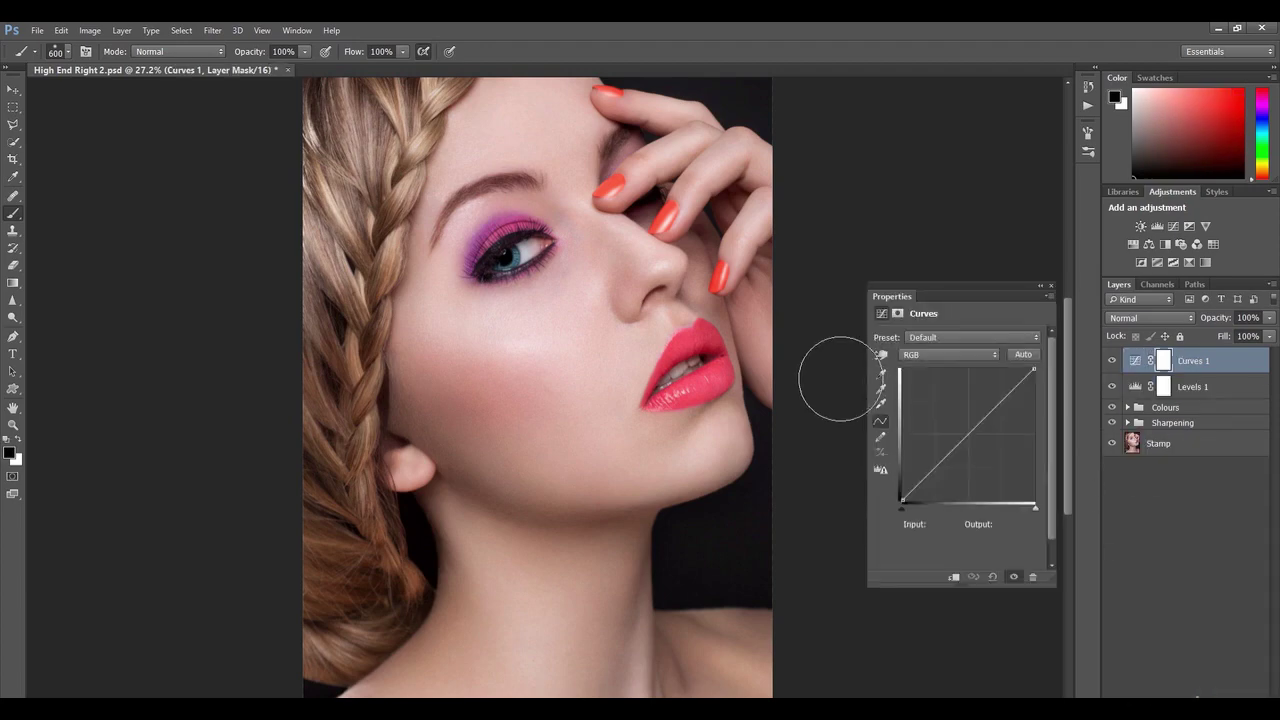
pyautogui.click(933, 355)
pyautogui.click(920, 367)
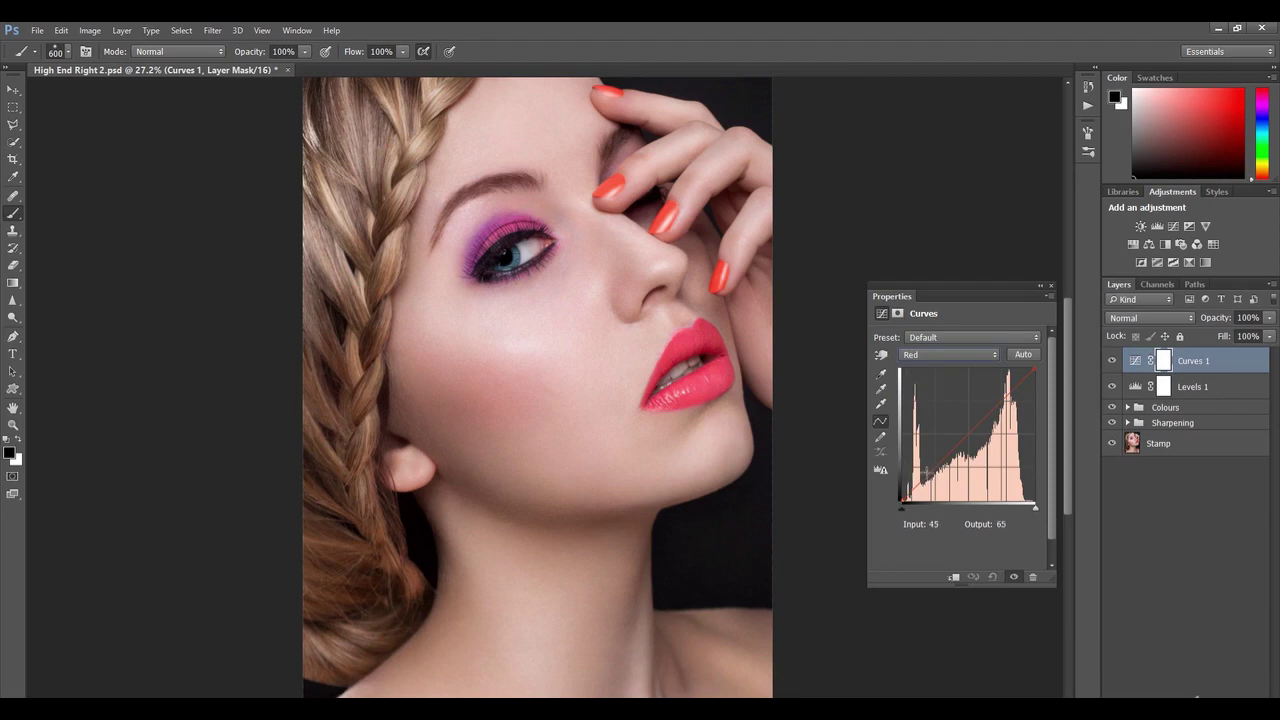
pyautogui.moveTo(930, 482); pyautogui.dragTo(931, 476)
pyautogui.moveTo(1002, 402); pyautogui.dragTo(1003, 402)
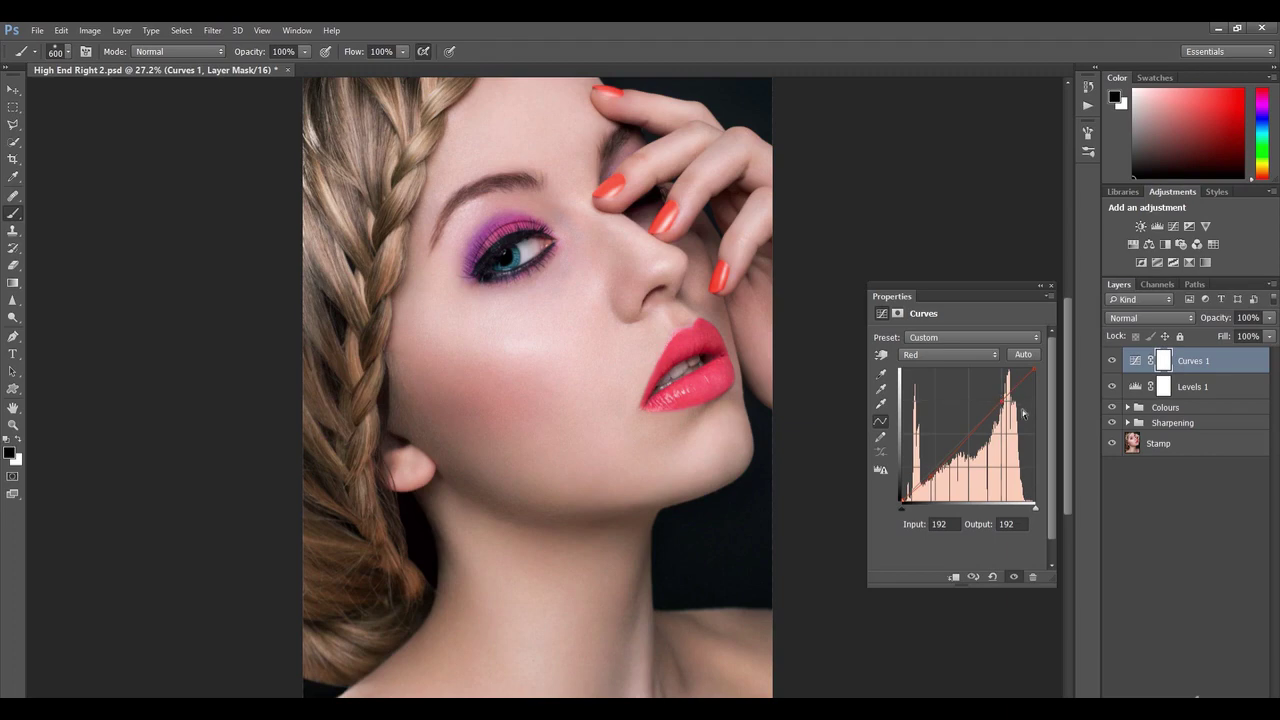
# Compare the portrait with and without Curves 1, first close up and again at 16.7% zoom.
pyautogui.click(1112, 362)
pyautogui.click(1112, 362)
pyautogui.click(1111, 362)
pyautogui.click(1110, 363)
pyautogui.click(1110, 364)
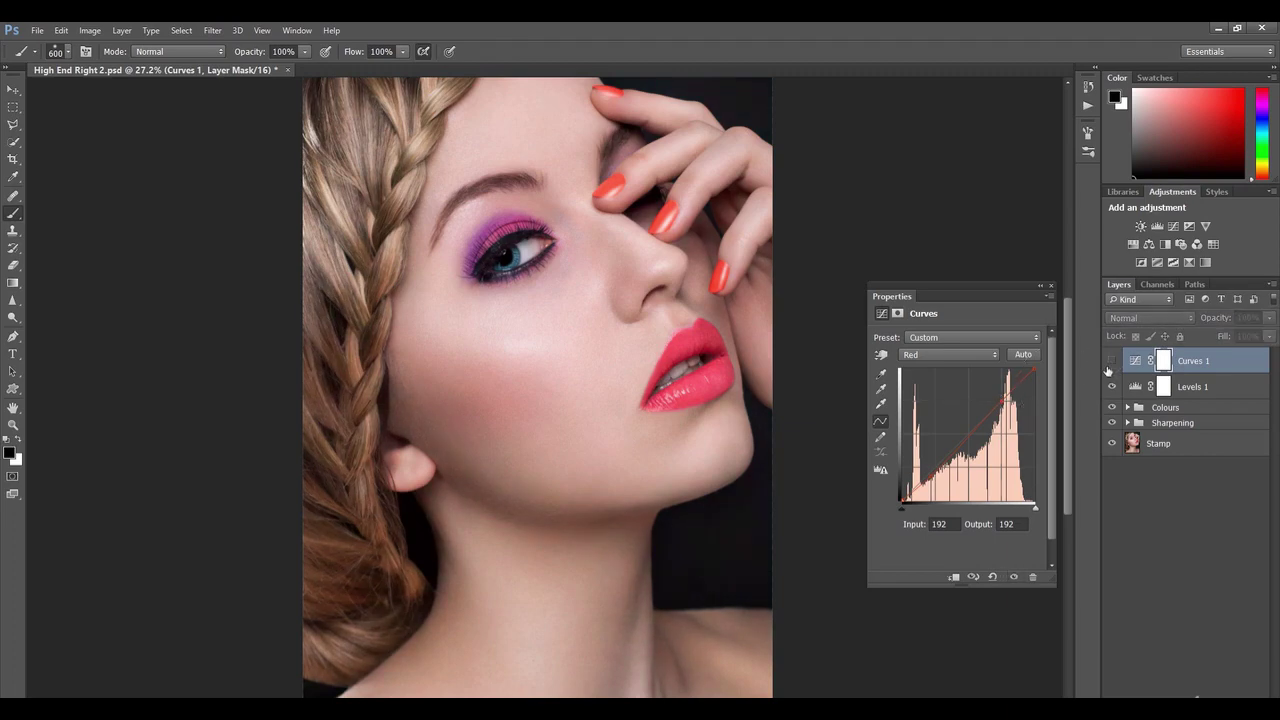
pyautogui.click(1109, 366)
pyautogui.click(1108, 366)
pyautogui.click(1107, 367)
pyautogui.click(1106, 368)
pyautogui.click(1106, 368)
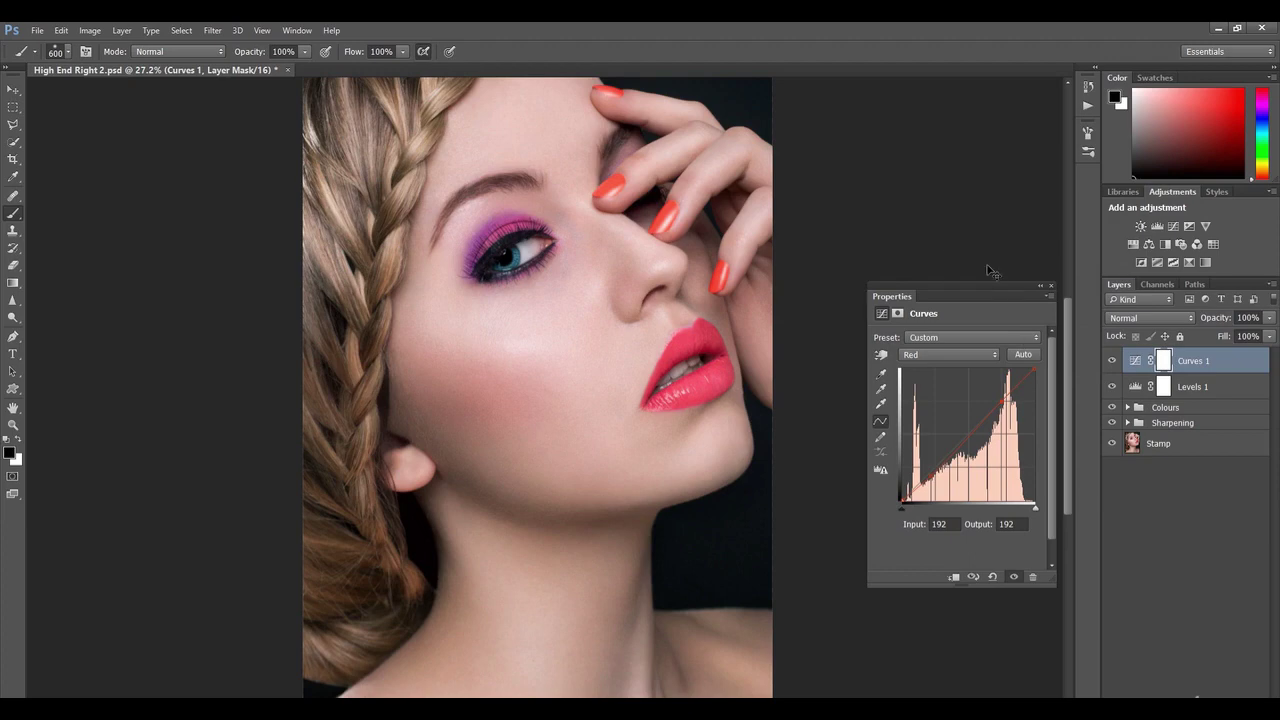
pyautogui.hotkey('ctrl', '-')
pyautogui.hotkey('ctrl', '-')
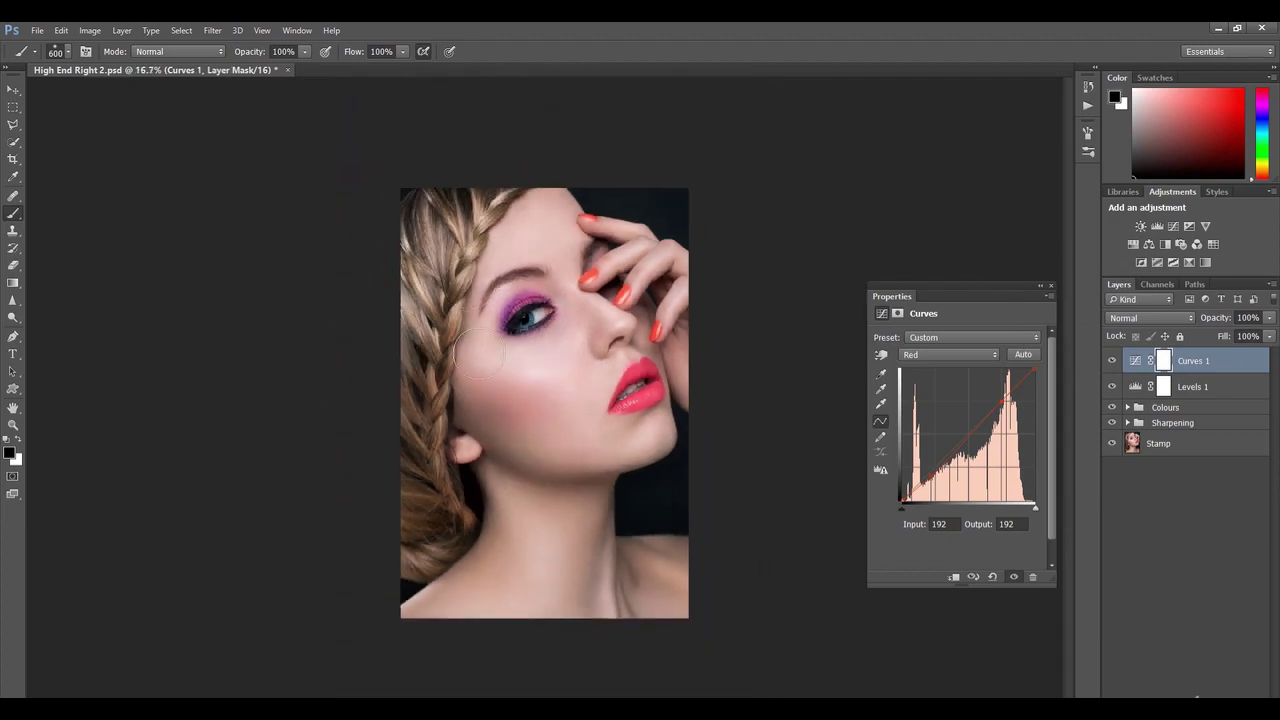
pyautogui.click(1113, 364)
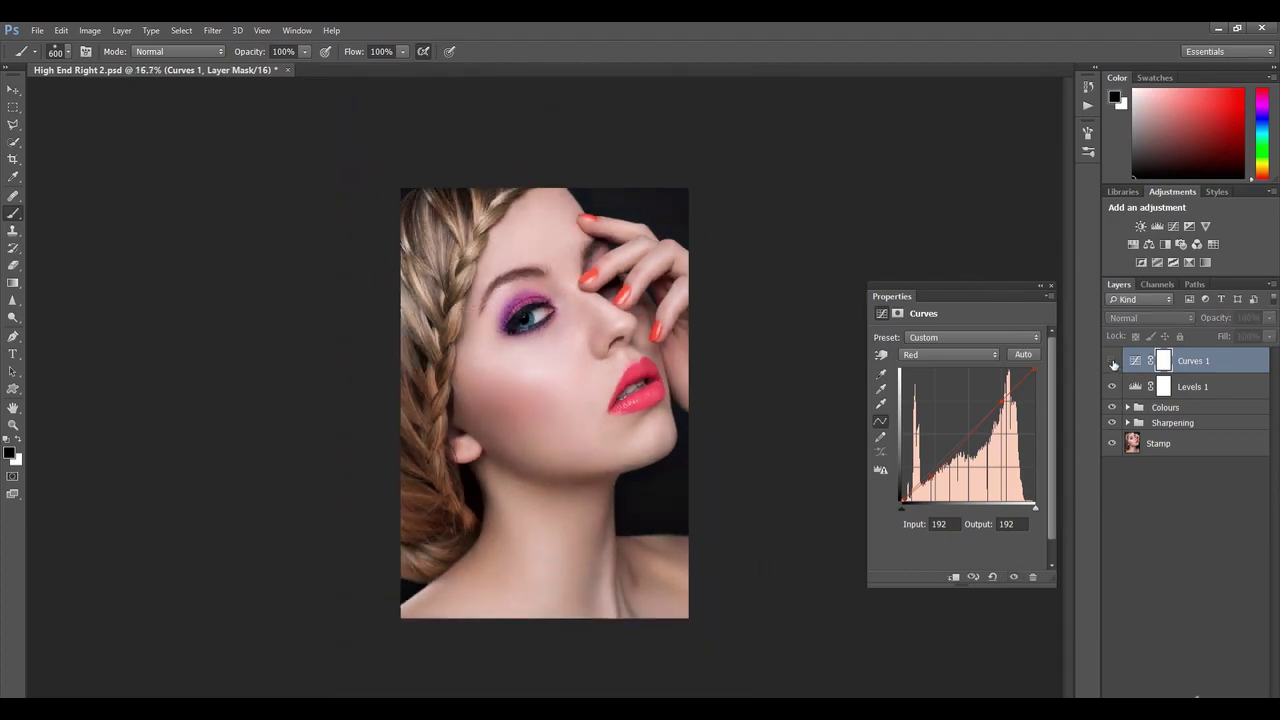
pyautogui.click(1114, 363)
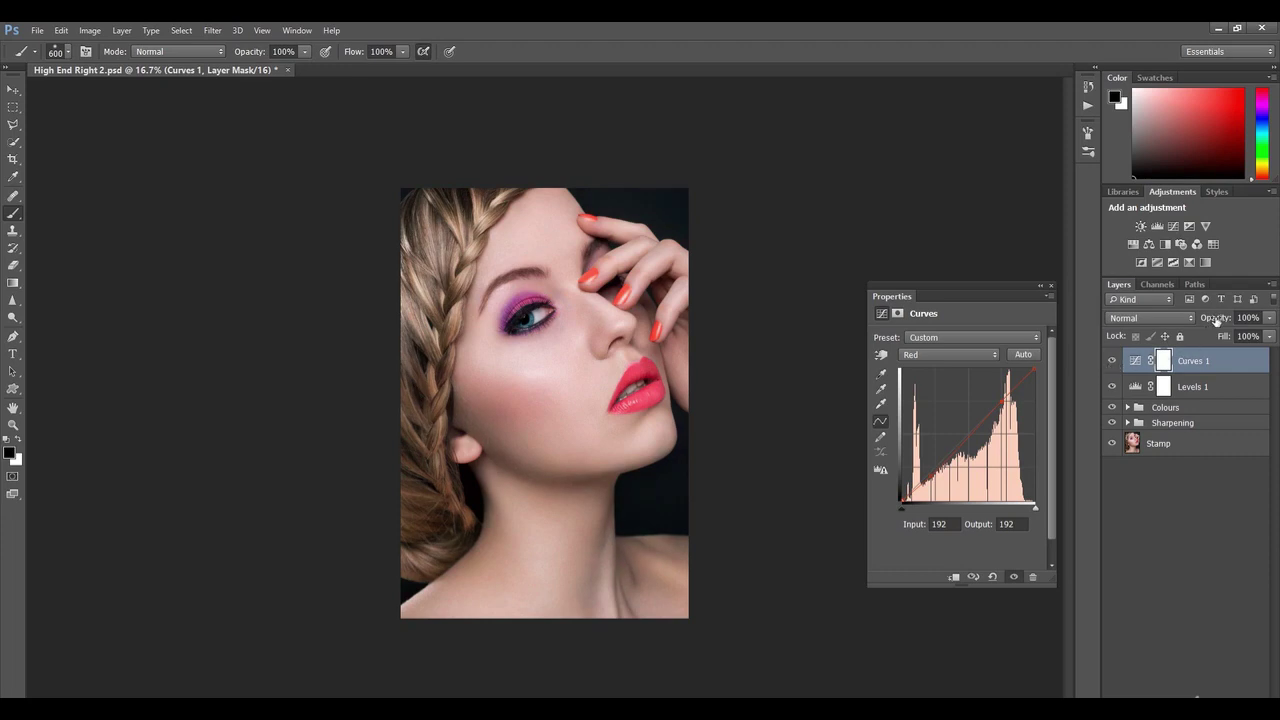
# Reduce the opacity of the Curves 1 layer to 19% and compare the portrait with and without it.
pyautogui.moveTo(1216, 322); pyautogui.dragTo(1166, 327)
pyautogui.click(1112, 365)
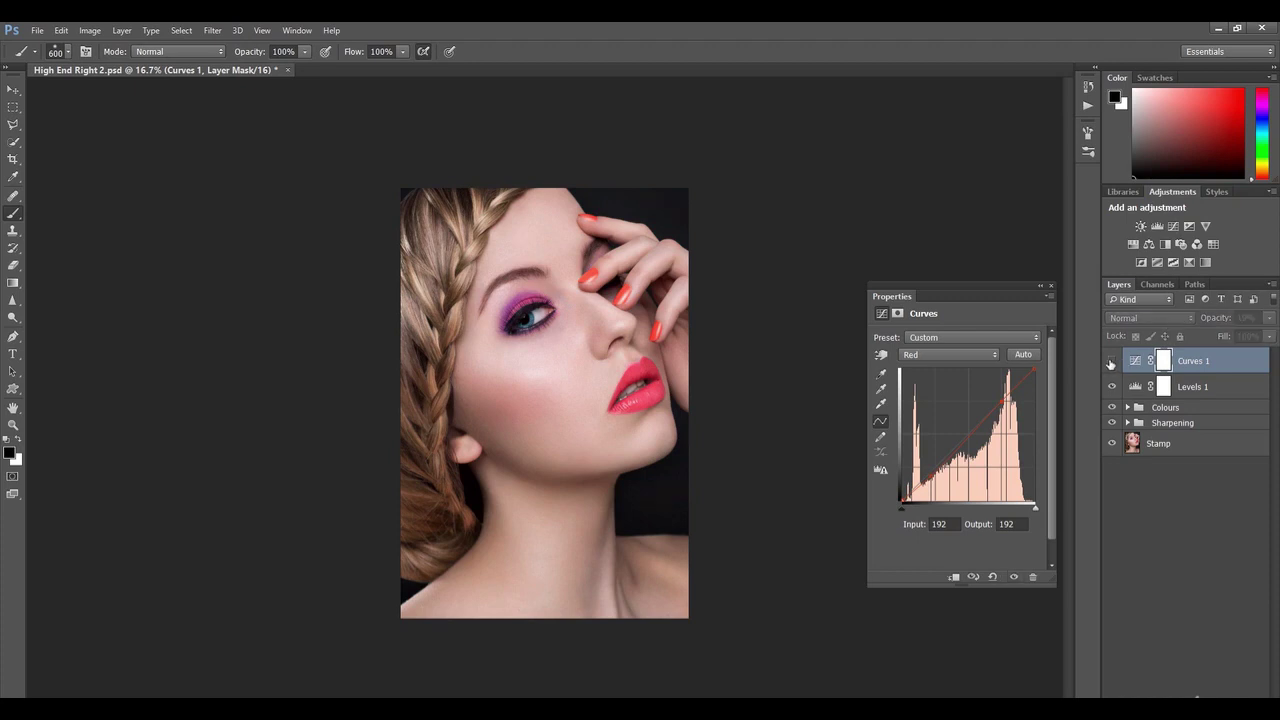
pyautogui.click(1111, 365)
pyautogui.click(1110, 365)
pyautogui.click(1111, 365)
# Group the Curves 1 and Levels 1 layers and name the group Contrasts.
pyautogui.keyDown('ctrl'); pyautogui.click(1188, 390); pyautogui.keyUp('ctrl')
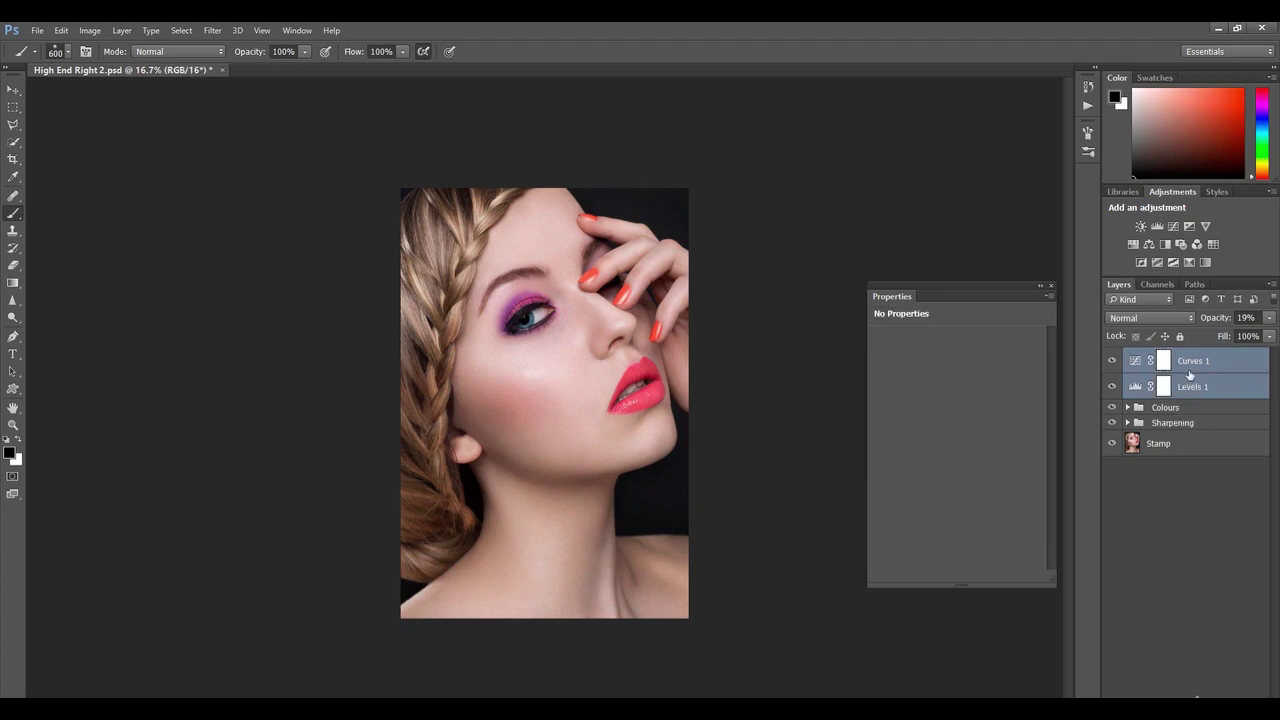
pyautogui.hotkey('ctrl', 'g')
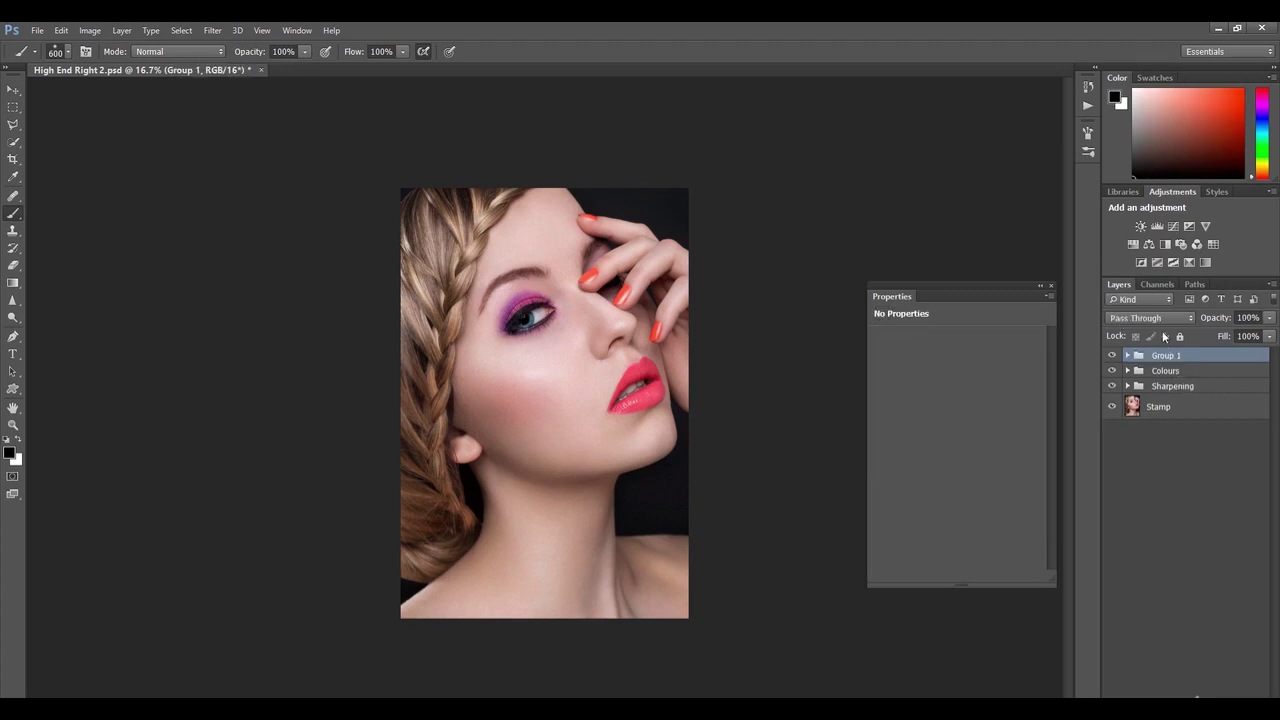
pyautogui.doubleClick(1162, 356)
pyautogui.write('Contrasts')
pyautogui.press('Return')
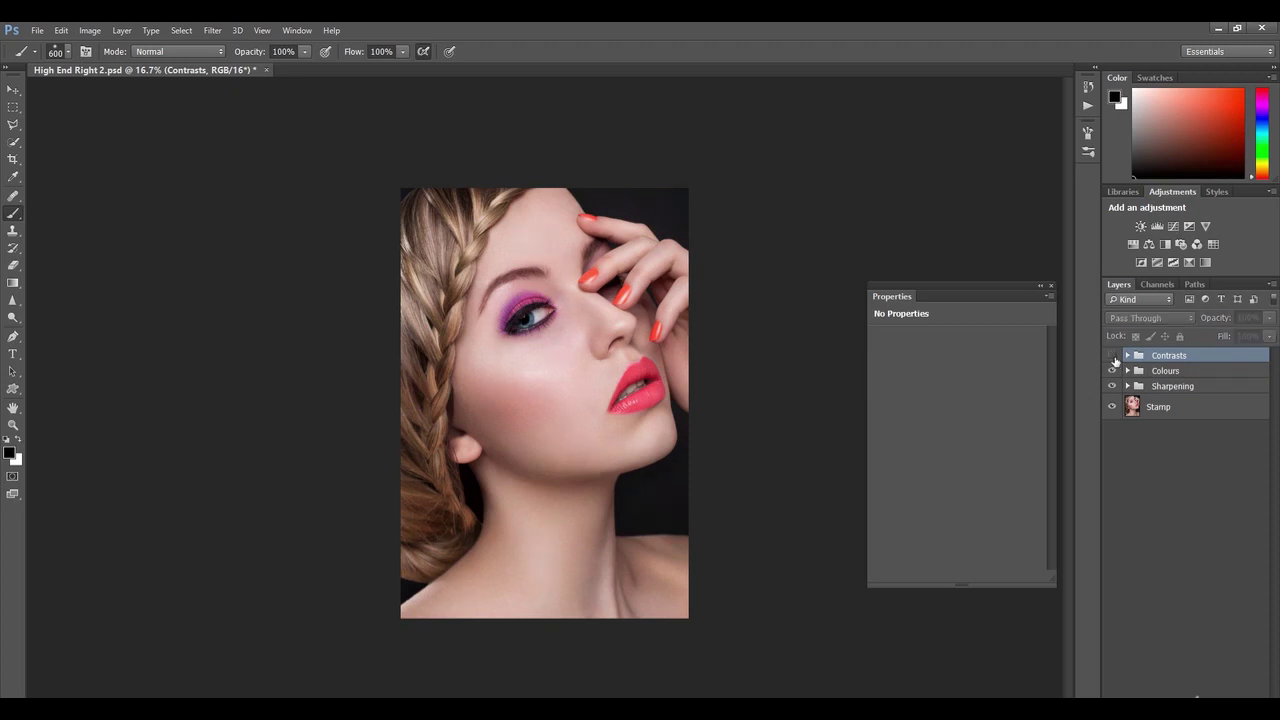
# Compare the portrait with and without the Contrasts group, check its Curves 1 layer separately, and collapse the group.
pyautogui.click(1113, 357)
pyautogui.click(1113, 358)
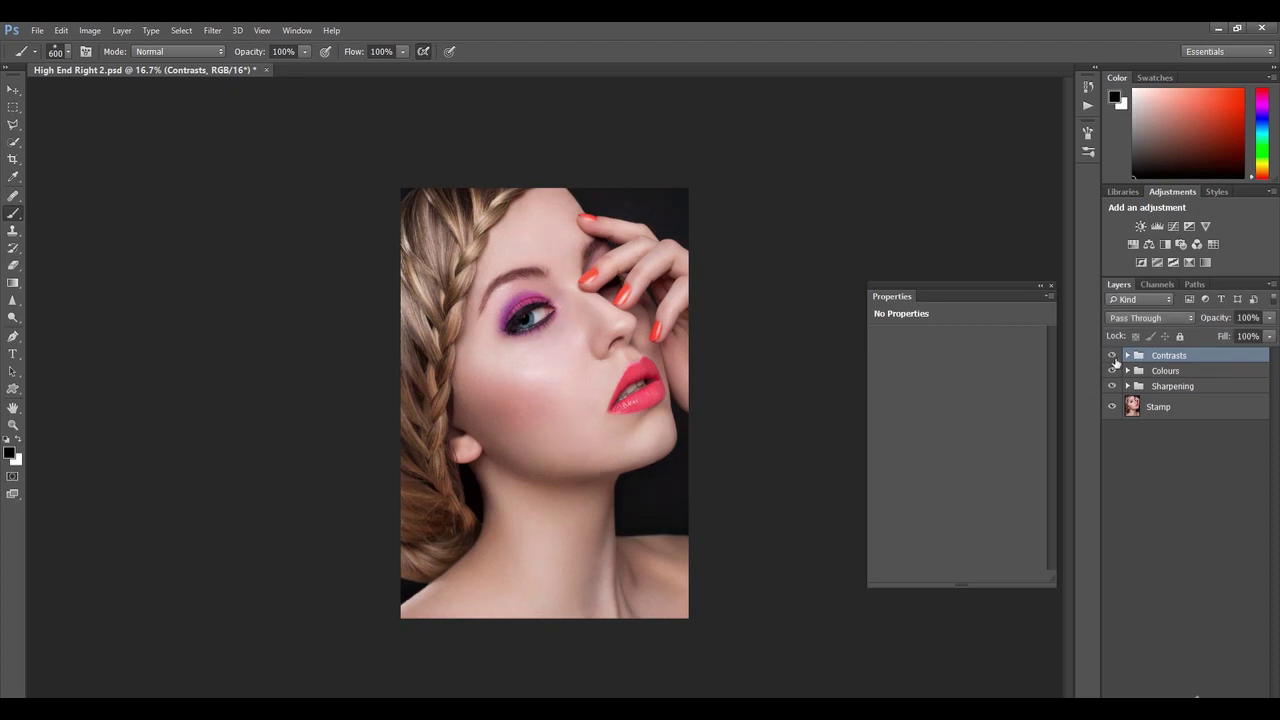
pyautogui.click(1114, 360)
pyautogui.click(1114, 360)
pyautogui.click(1114, 360)
pyautogui.click(1114, 360)
pyautogui.click(1127, 356)
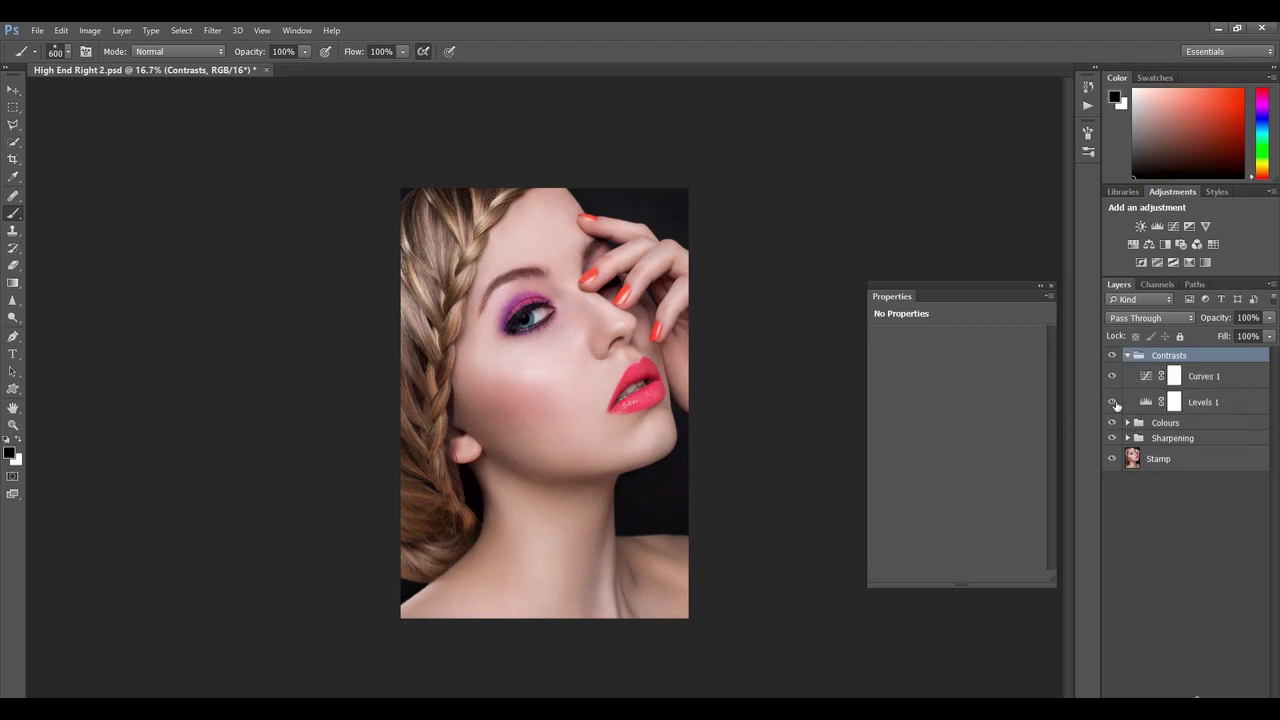
pyautogui.click(1111, 376)
pyautogui.click(1111, 376)
pyautogui.click(1128, 357)
pyautogui.doubleClick(1165, 357)
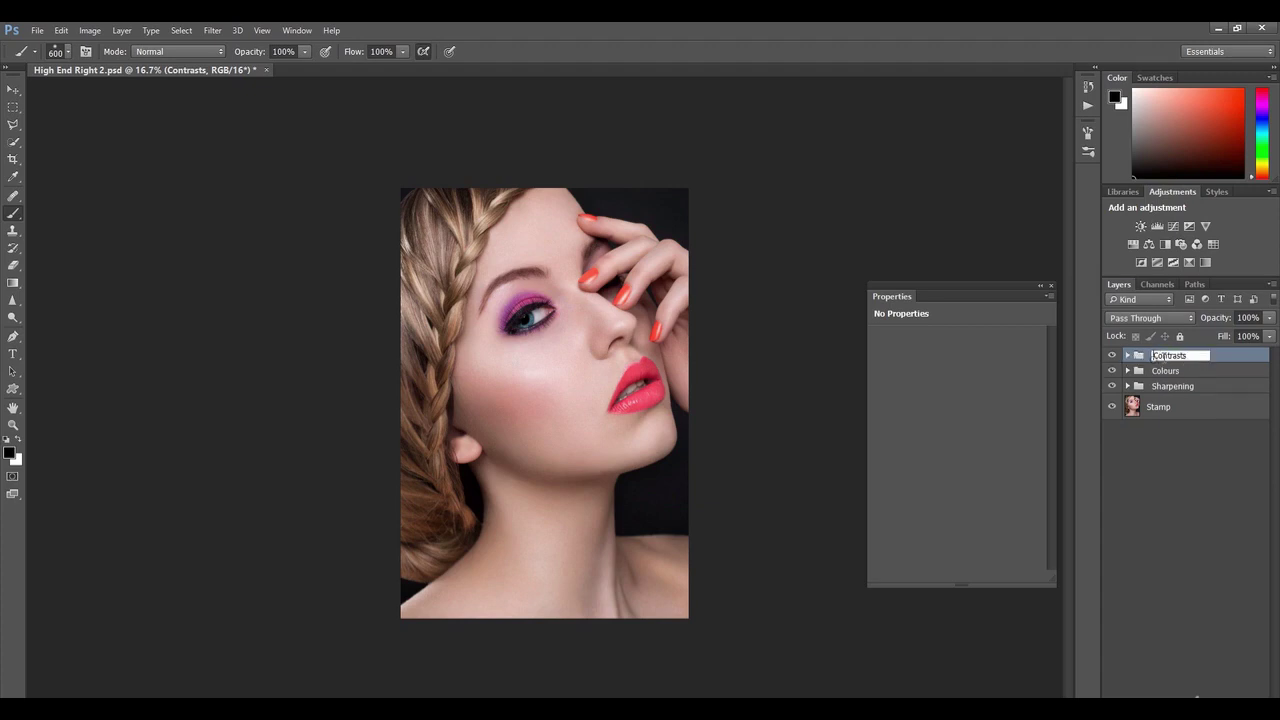
pyautogui.click(1219, 364)
# Add a layer mask to the Contrasts group, paint black over the braided hair, compare before and after, and close the mask properties.
pyautogui.click(1165, 706)
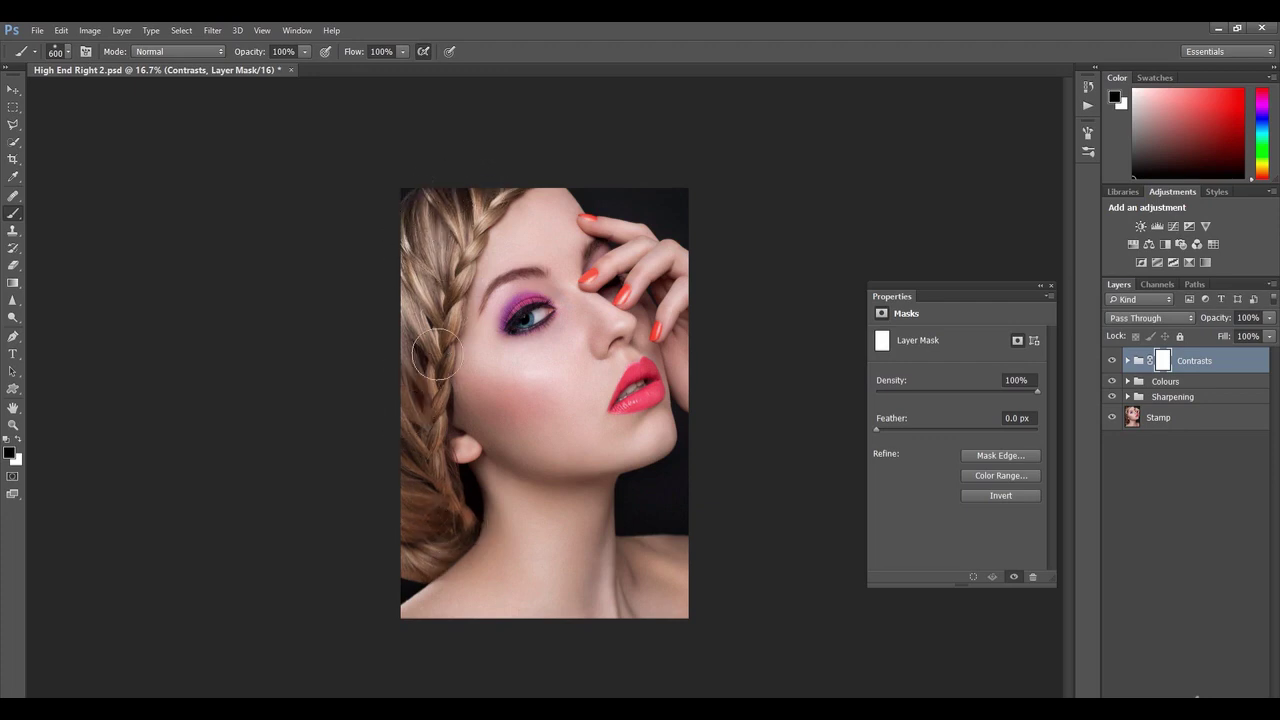
pyautogui.moveTo(444, 536); pyautogui.dragTo(380, 539)
pyautogui.click(1113, 362)
pyautogui.click(1112, 362)
pyautogui.click(1111, 362)
pyautogui.click(1110, 362)
pyautogui.click(1051, 287)
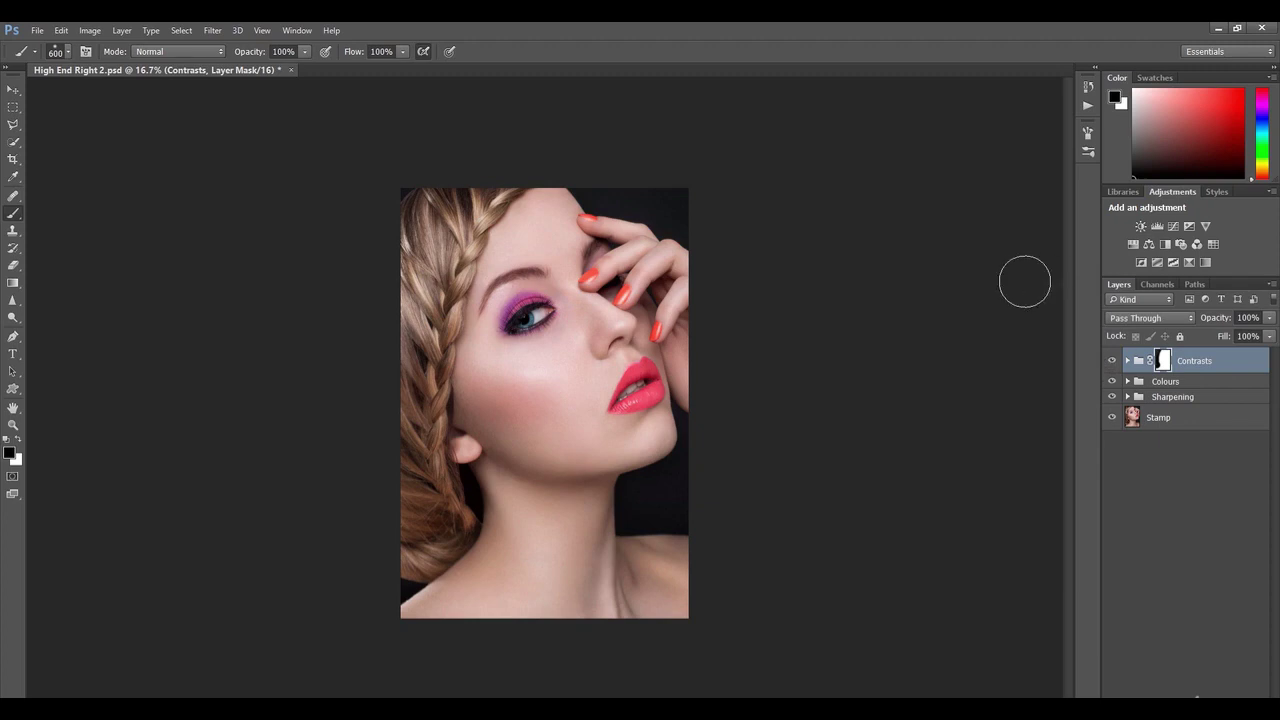
# Group the Contrasts, Colours and Sharpening groups together and name the new group Final Adjustments.
pyautogui.hotkey('ctrl', '+')
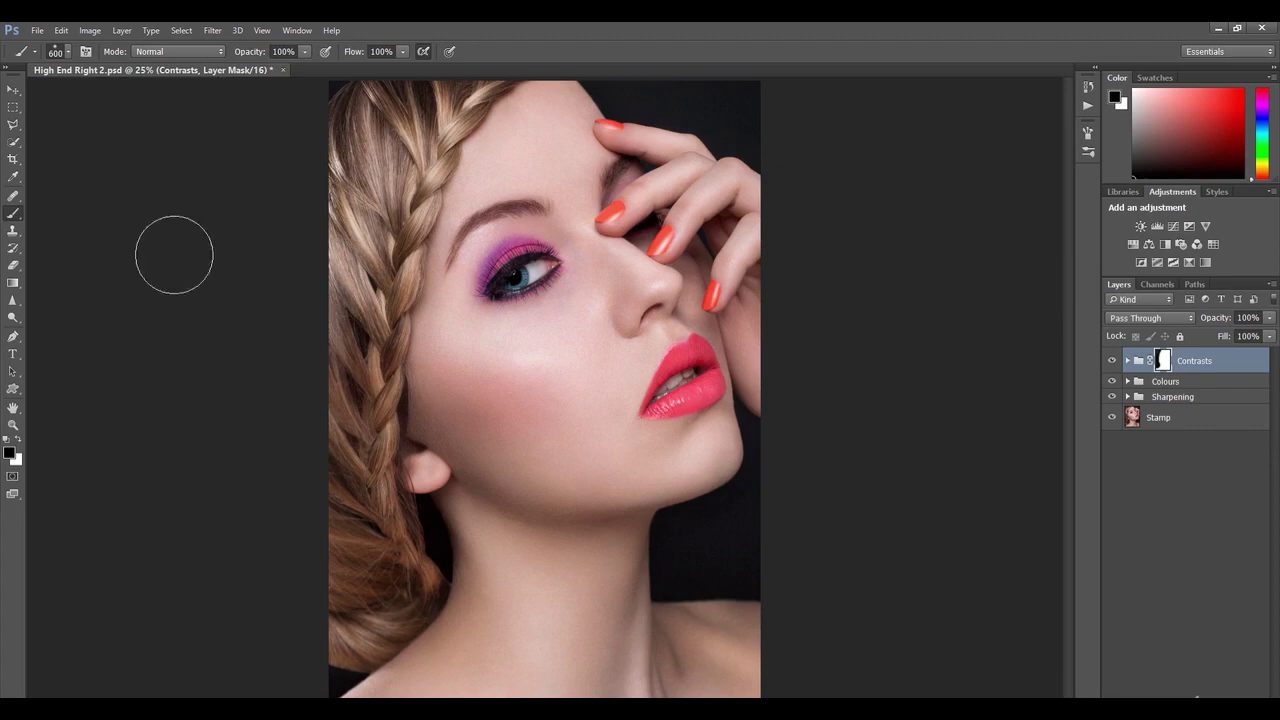
pyautogui.press('v')
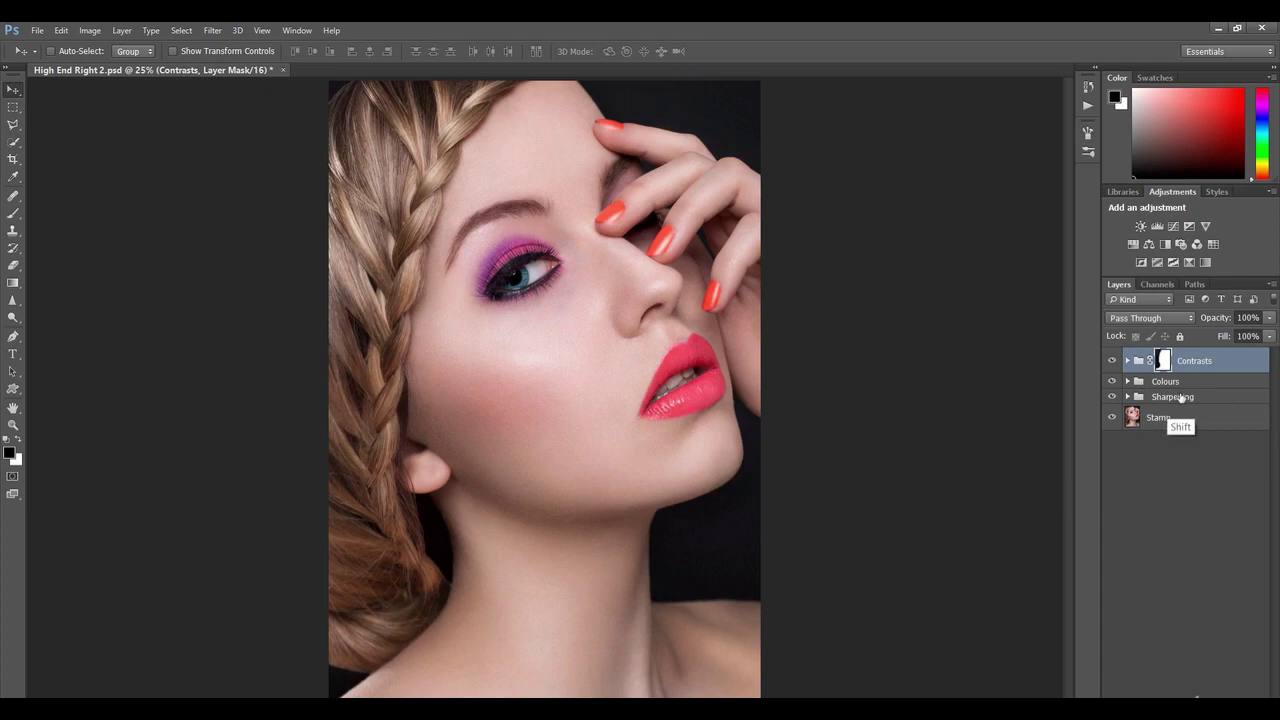
pyautogui.keyDown('shift'); pyautogui.click(1181, 398); pyautogui.keyUp('shift')
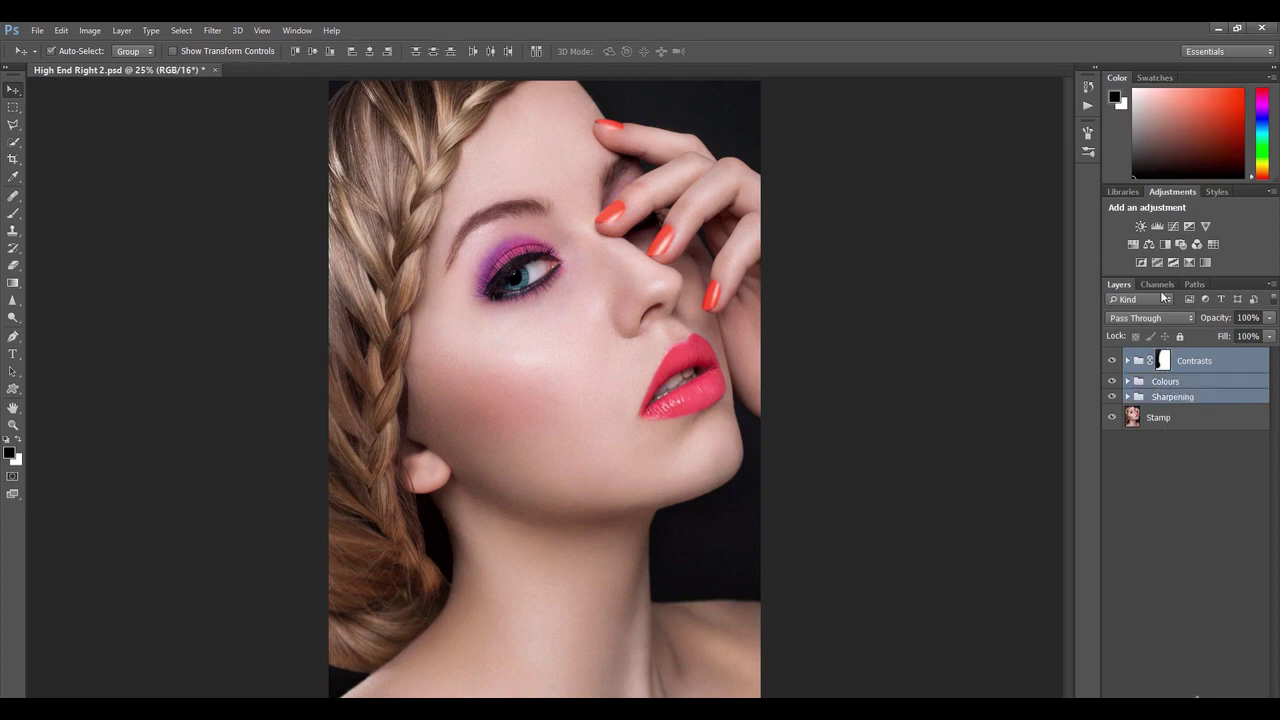
pyautogui.hotkey('ctrl', 'g')
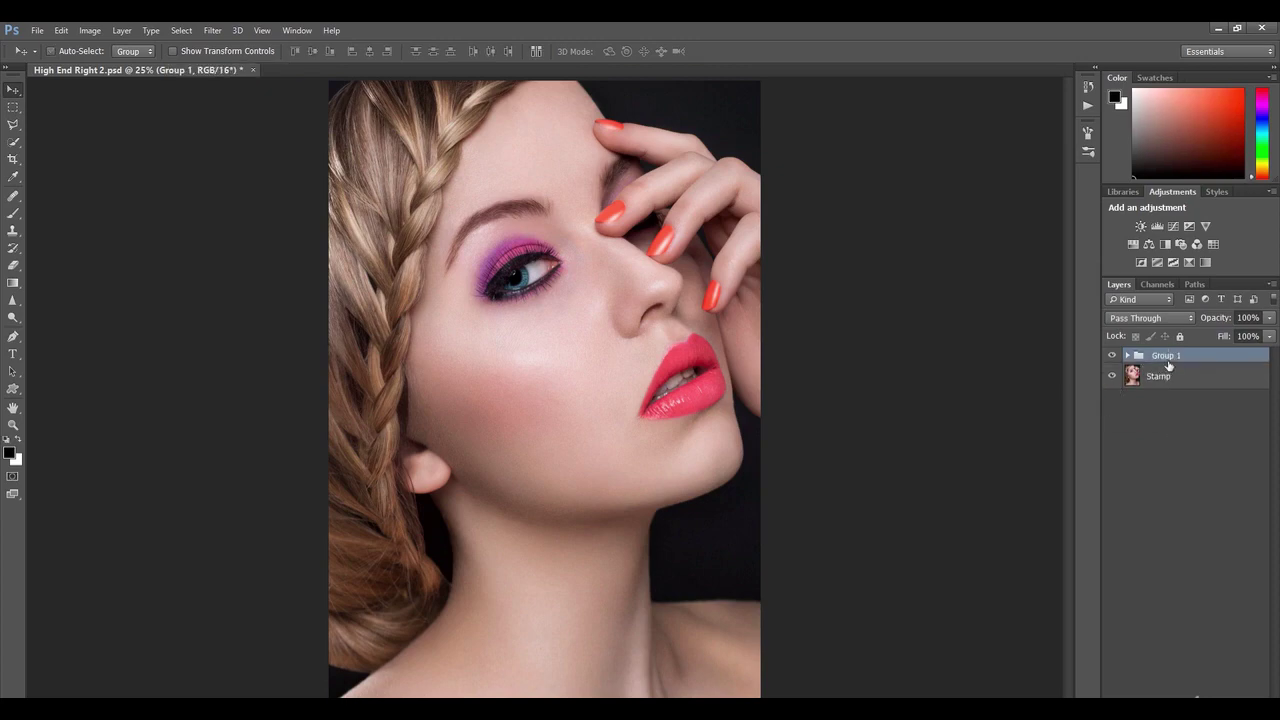
pyautogui.doubleClick(1166, 357)
pyautogui.write('Final Adjustments')
pyautogui.press('Return')
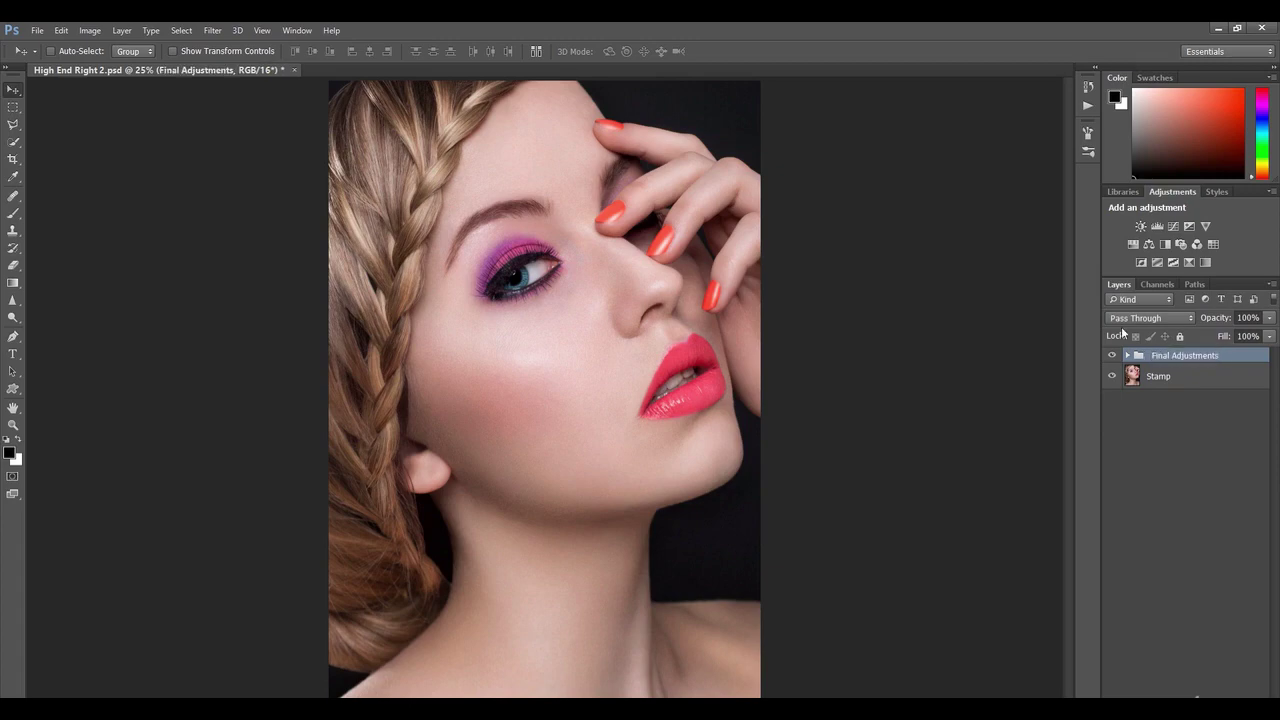